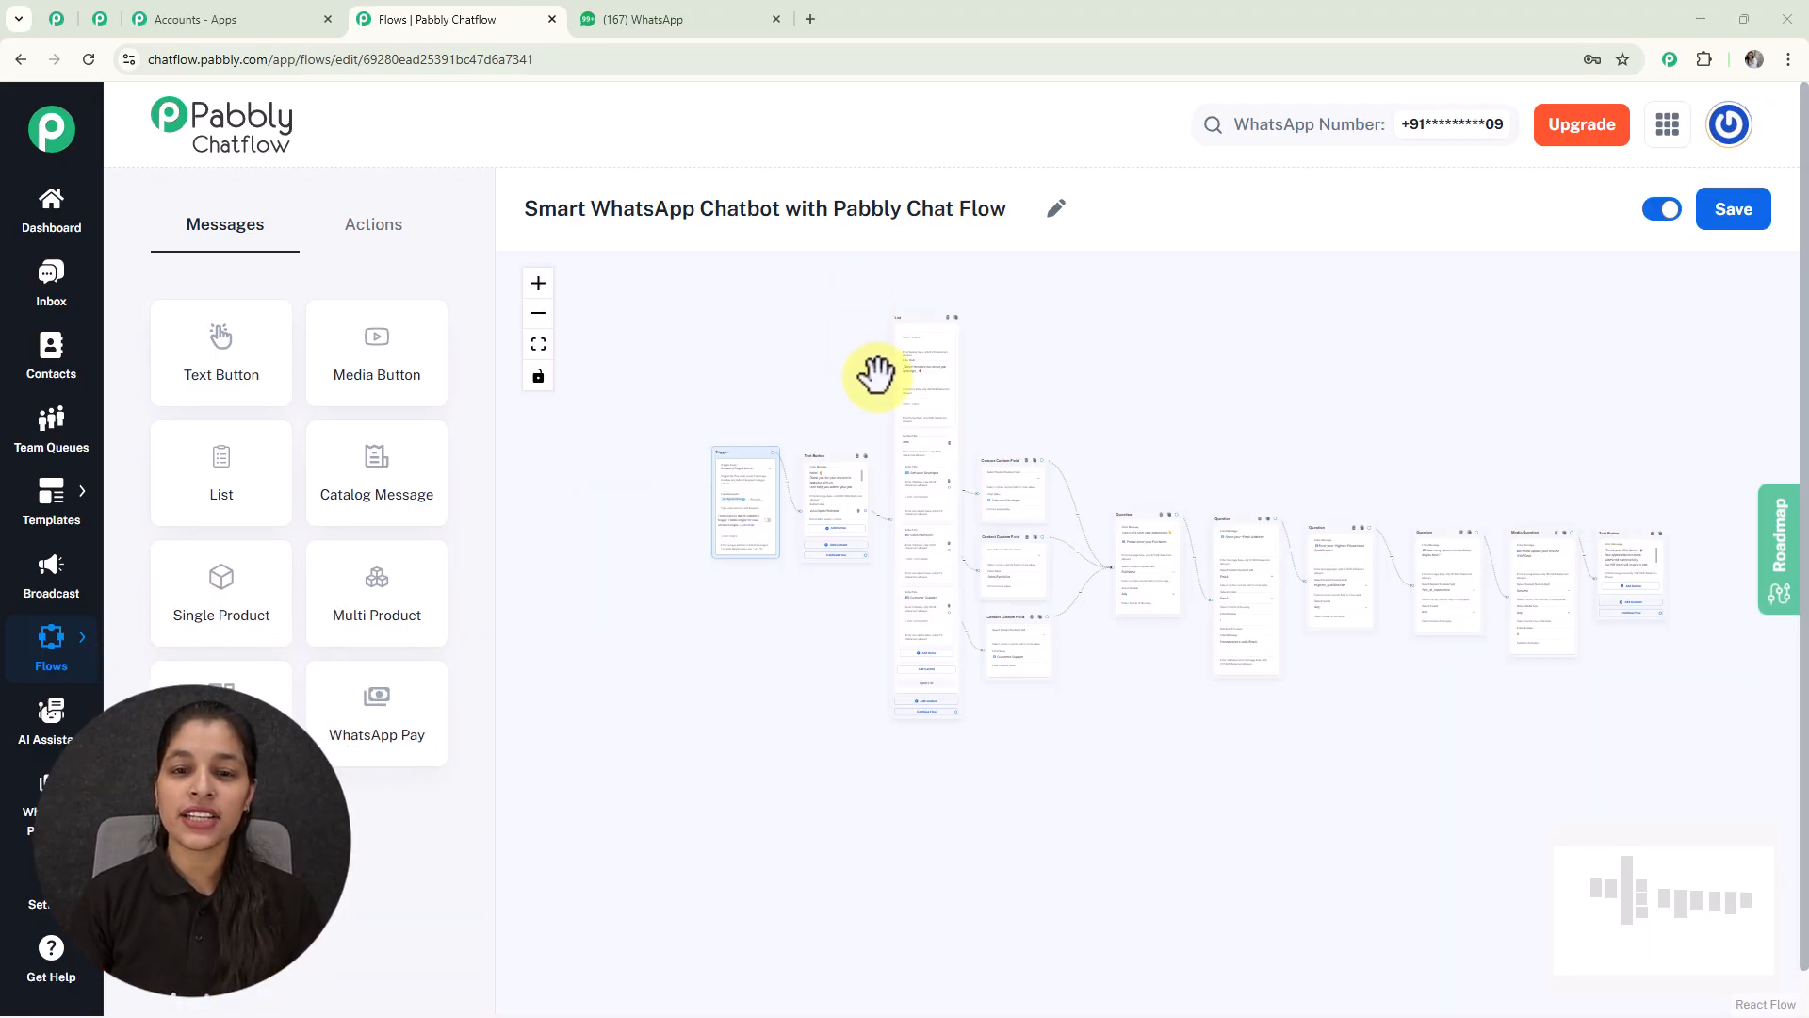
# Step: Review the whole job-application flow from Trigger to final Text Button, then switch to WhatsApp
pyautogui.scroll(5, 876, 377)
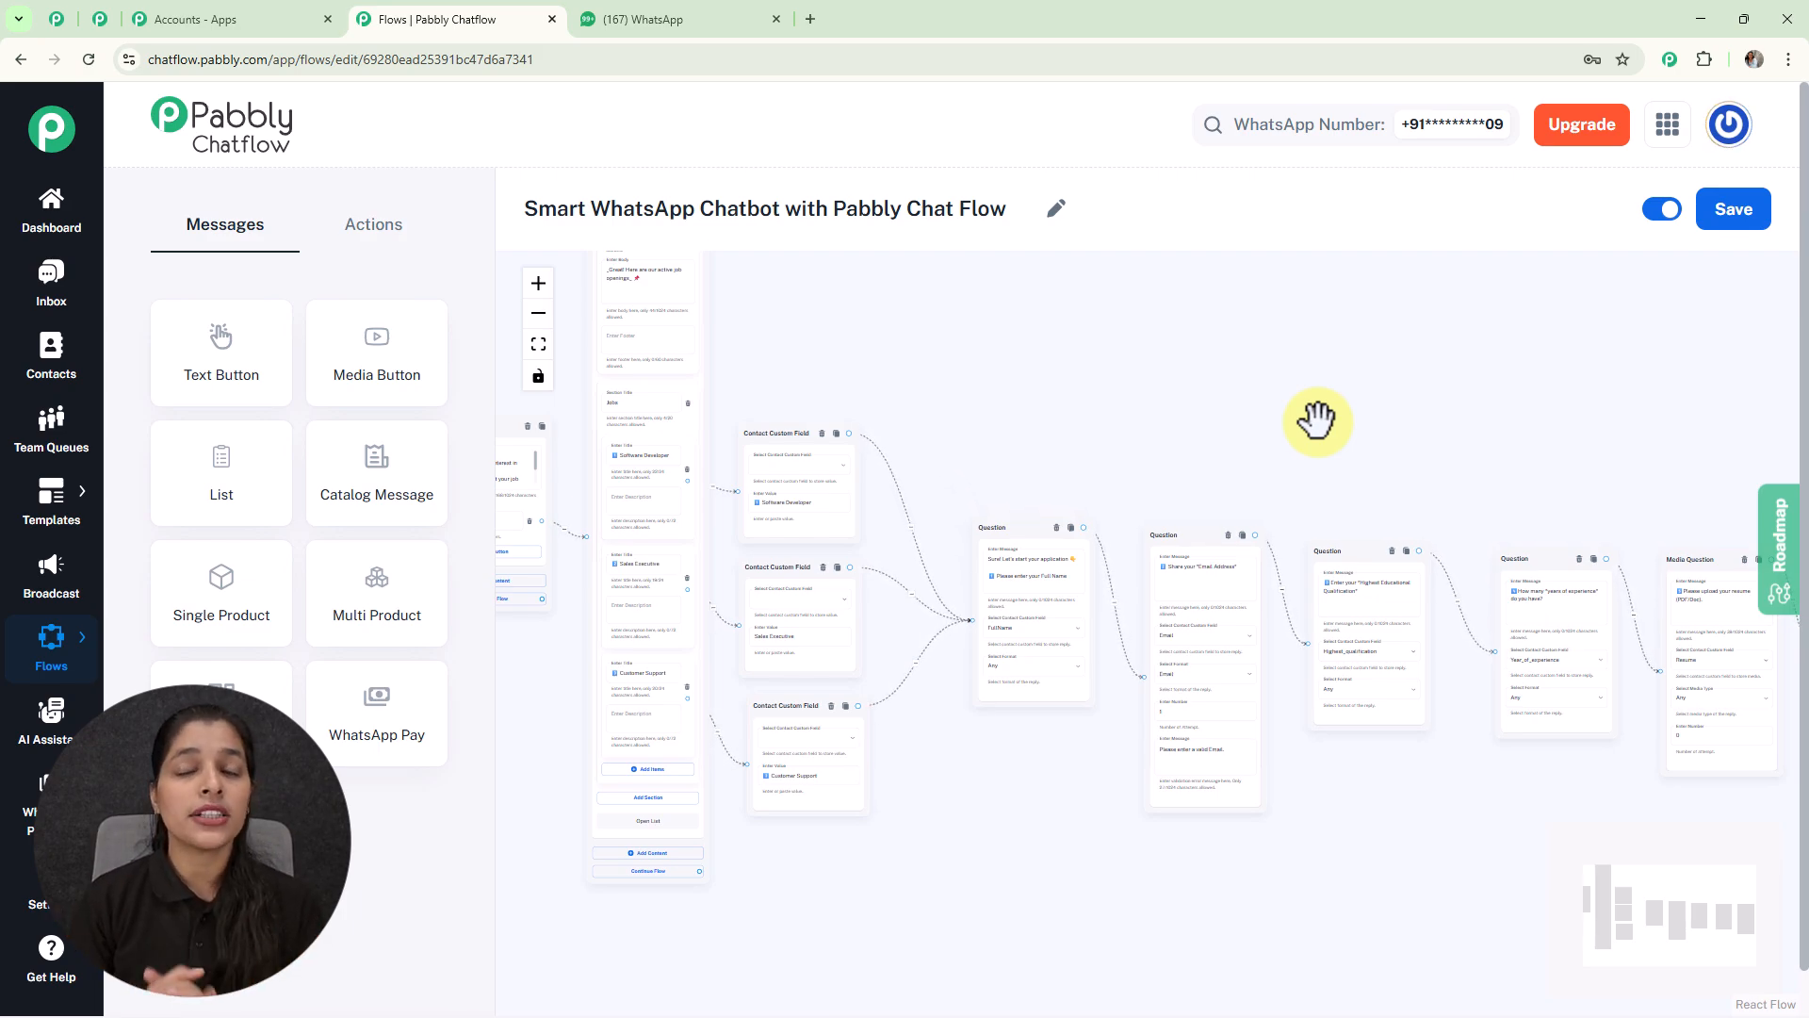
pyautogui.scroll(-3, 1316, 421)
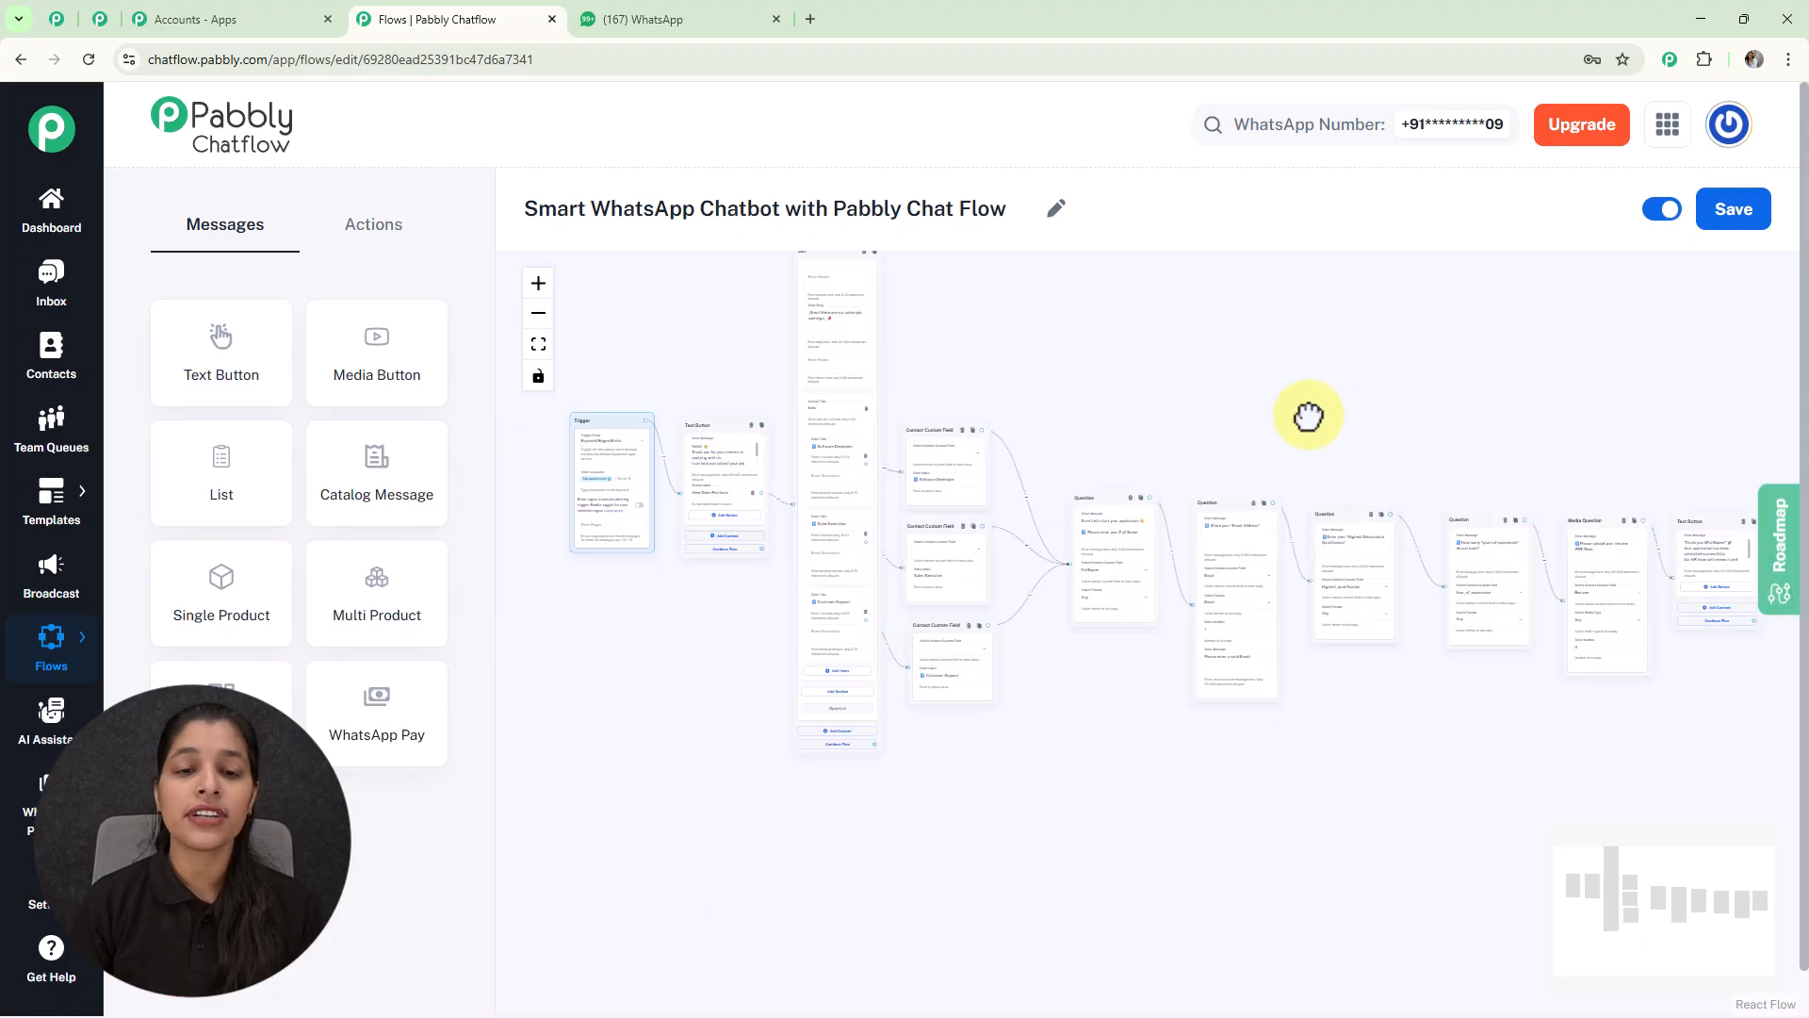
pyautogui.moveTo(1313, 412); pyautogui.dragTo(1247, 456)
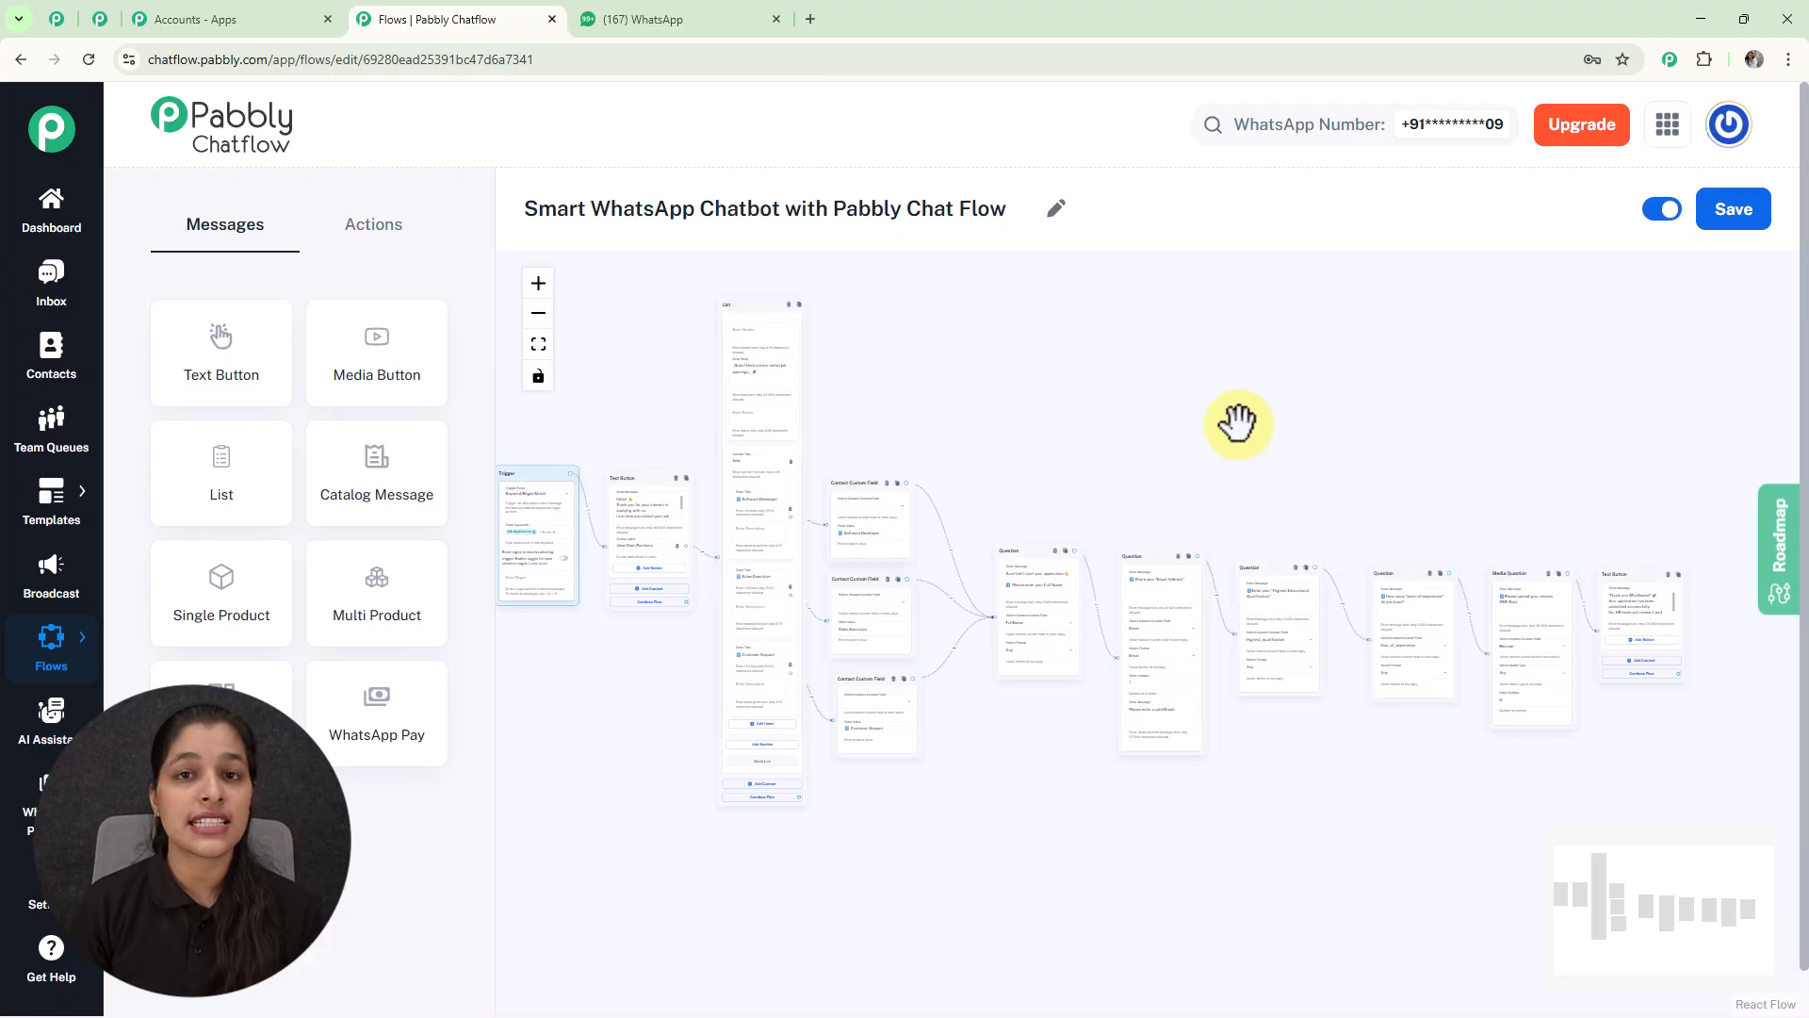
pyautogui.click(690, 13)
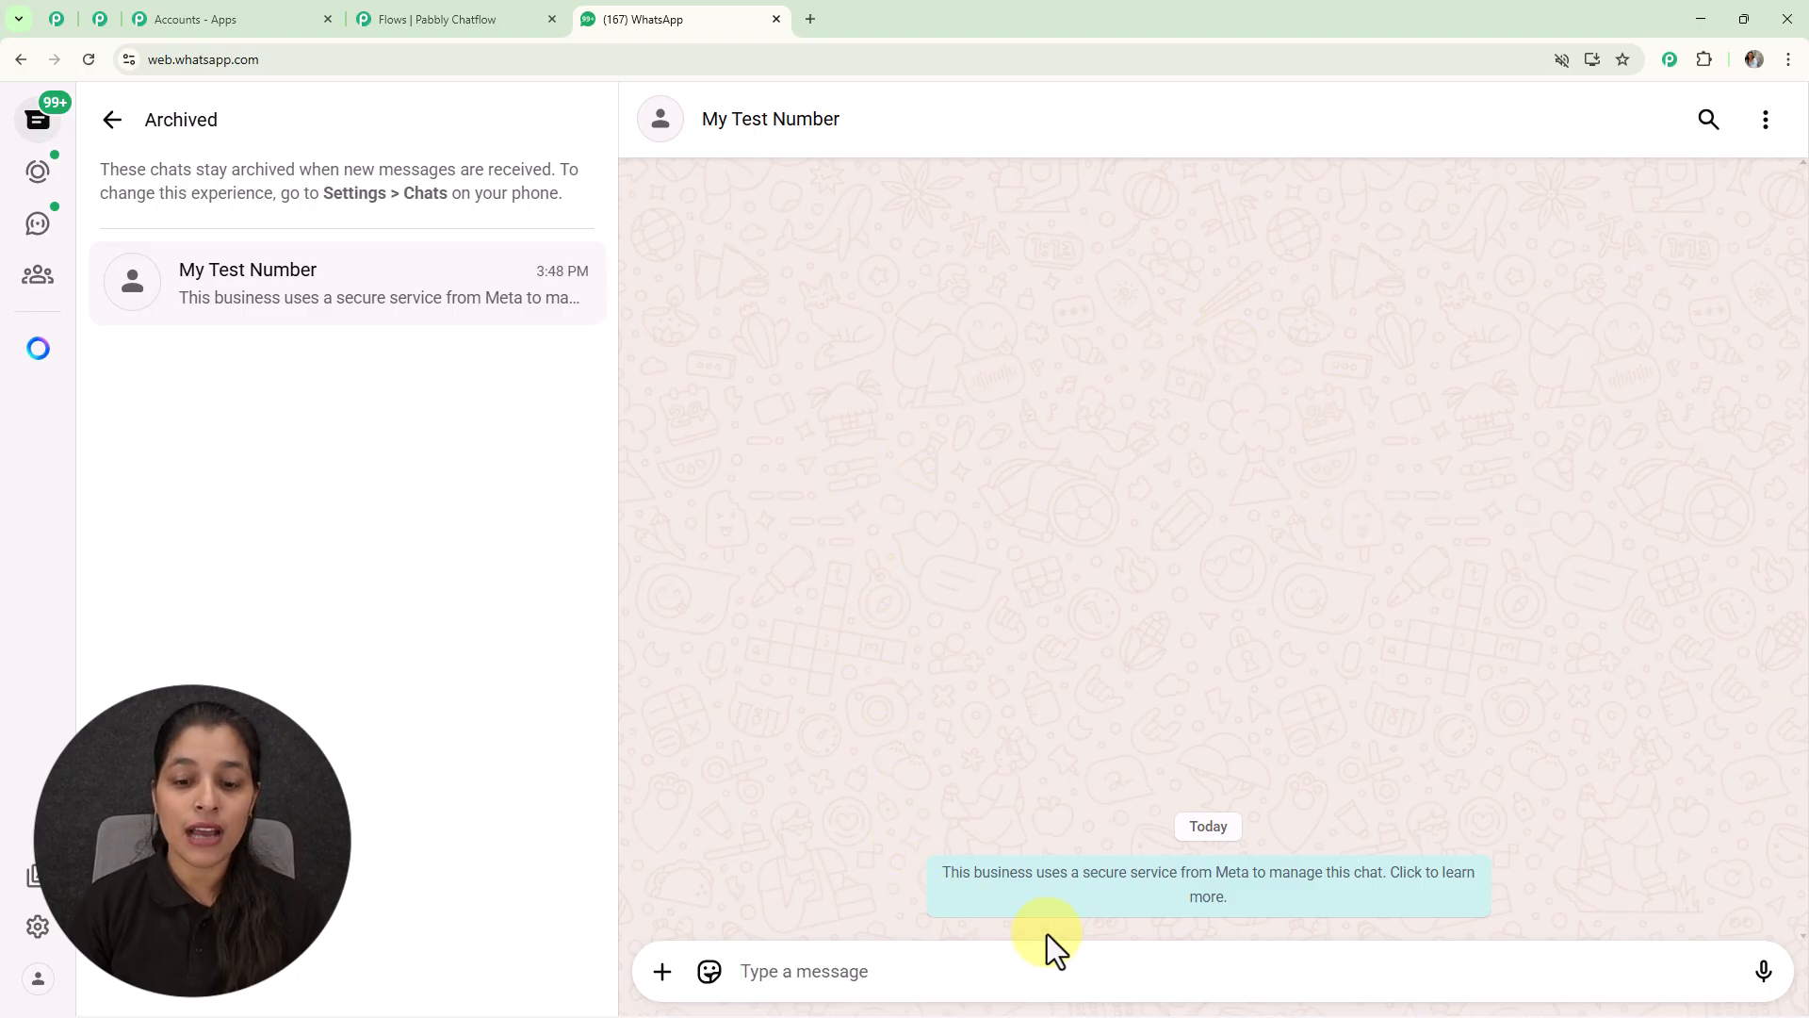
# Step: Send 'Job Application' in the test chat and answer the bot's welcome with View Open Positions
pyautogui.click(1014, 977)
pyautogui.write('J')
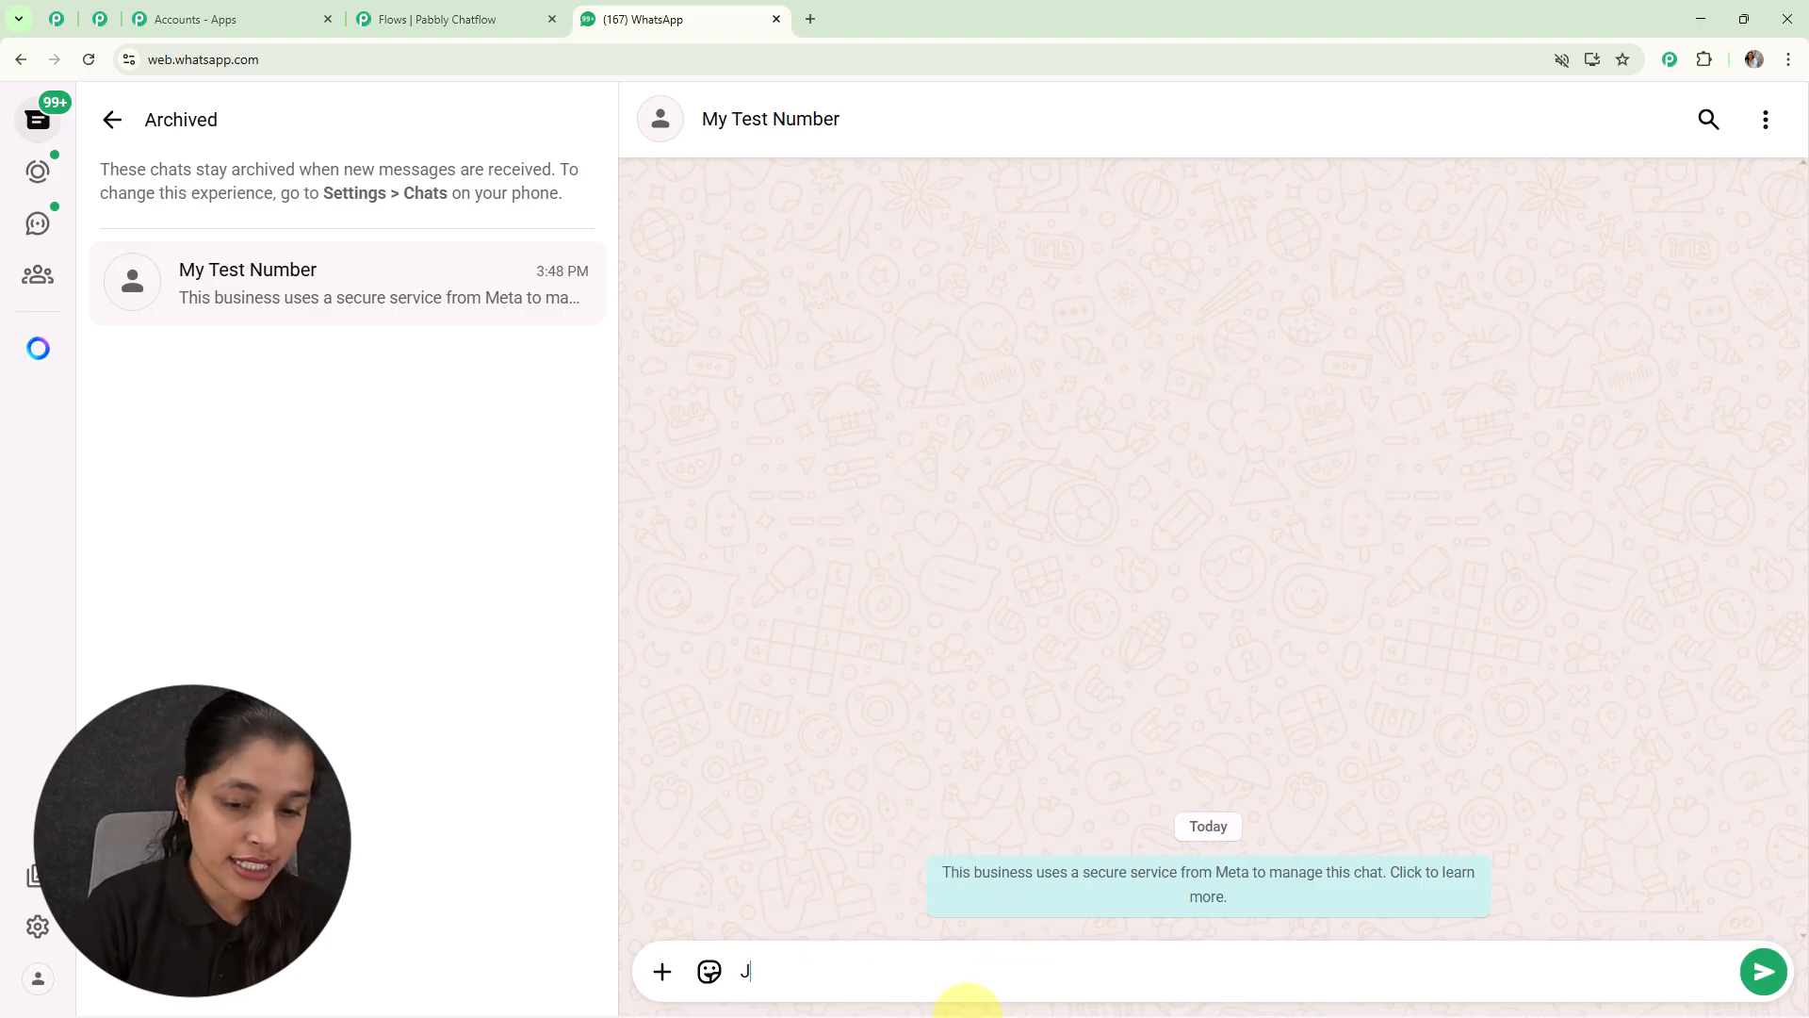
pyautogui.write('ob ')
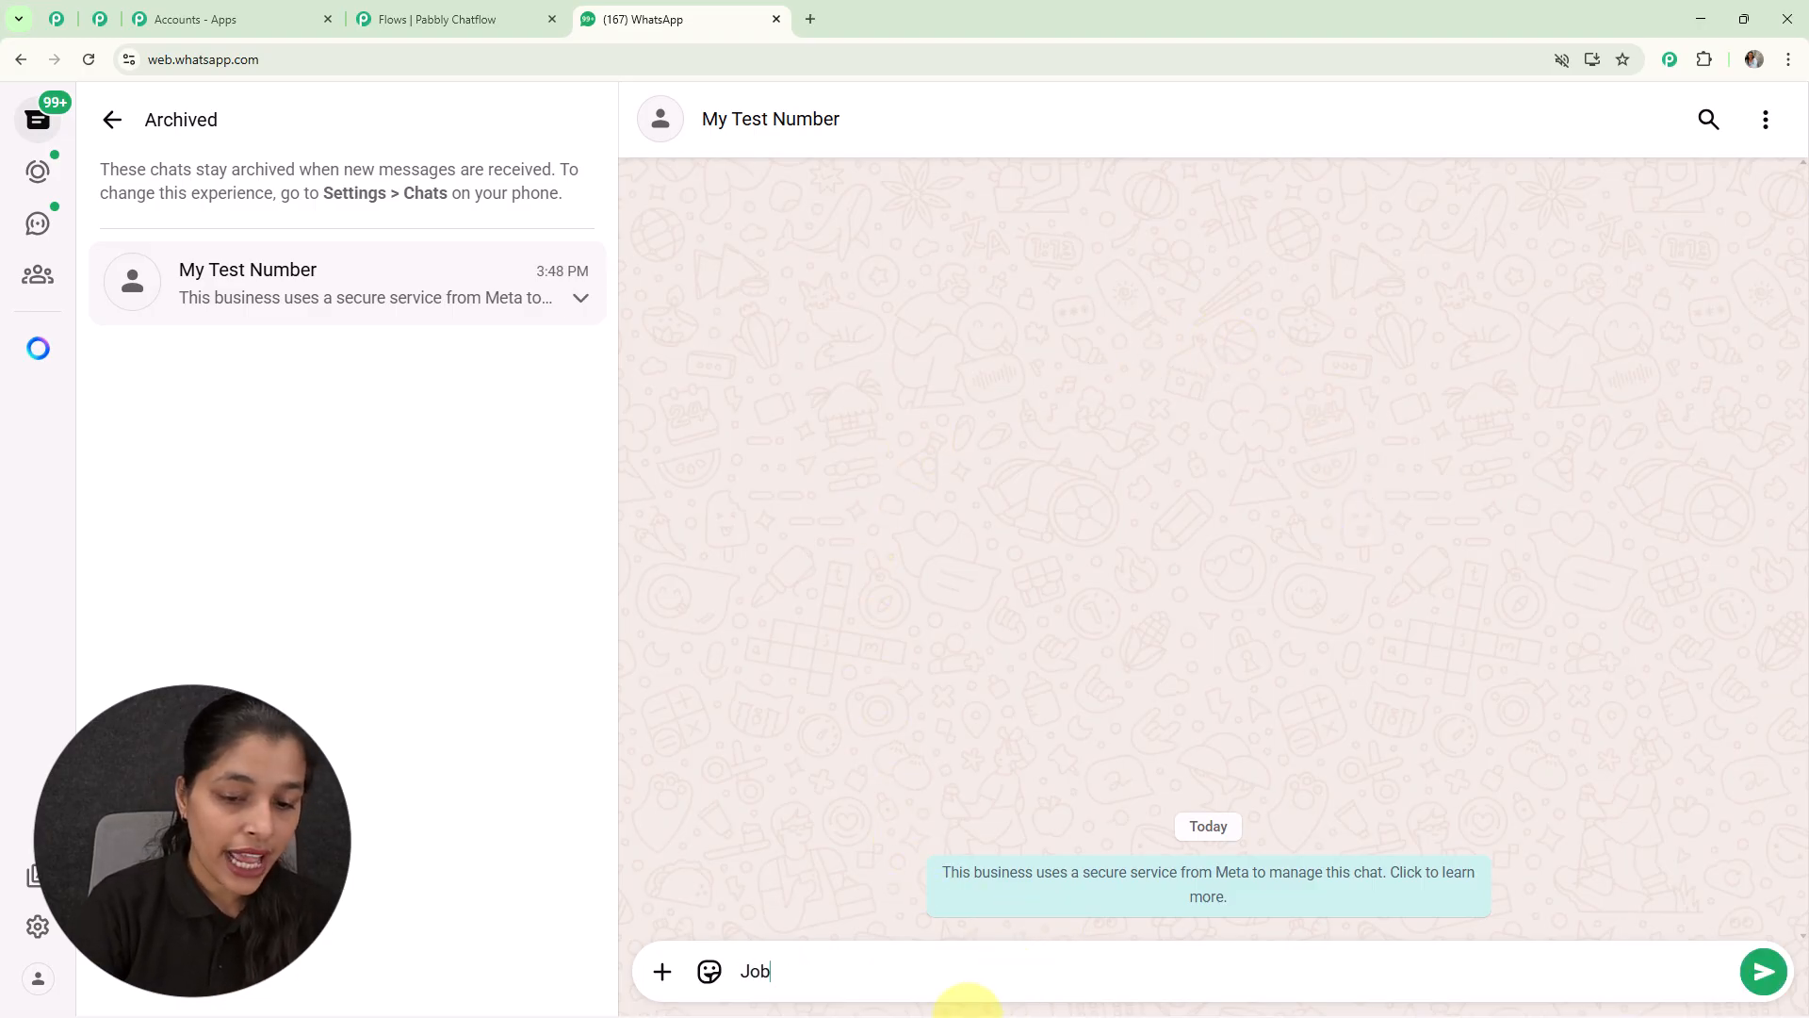
pyautogui.write('App')
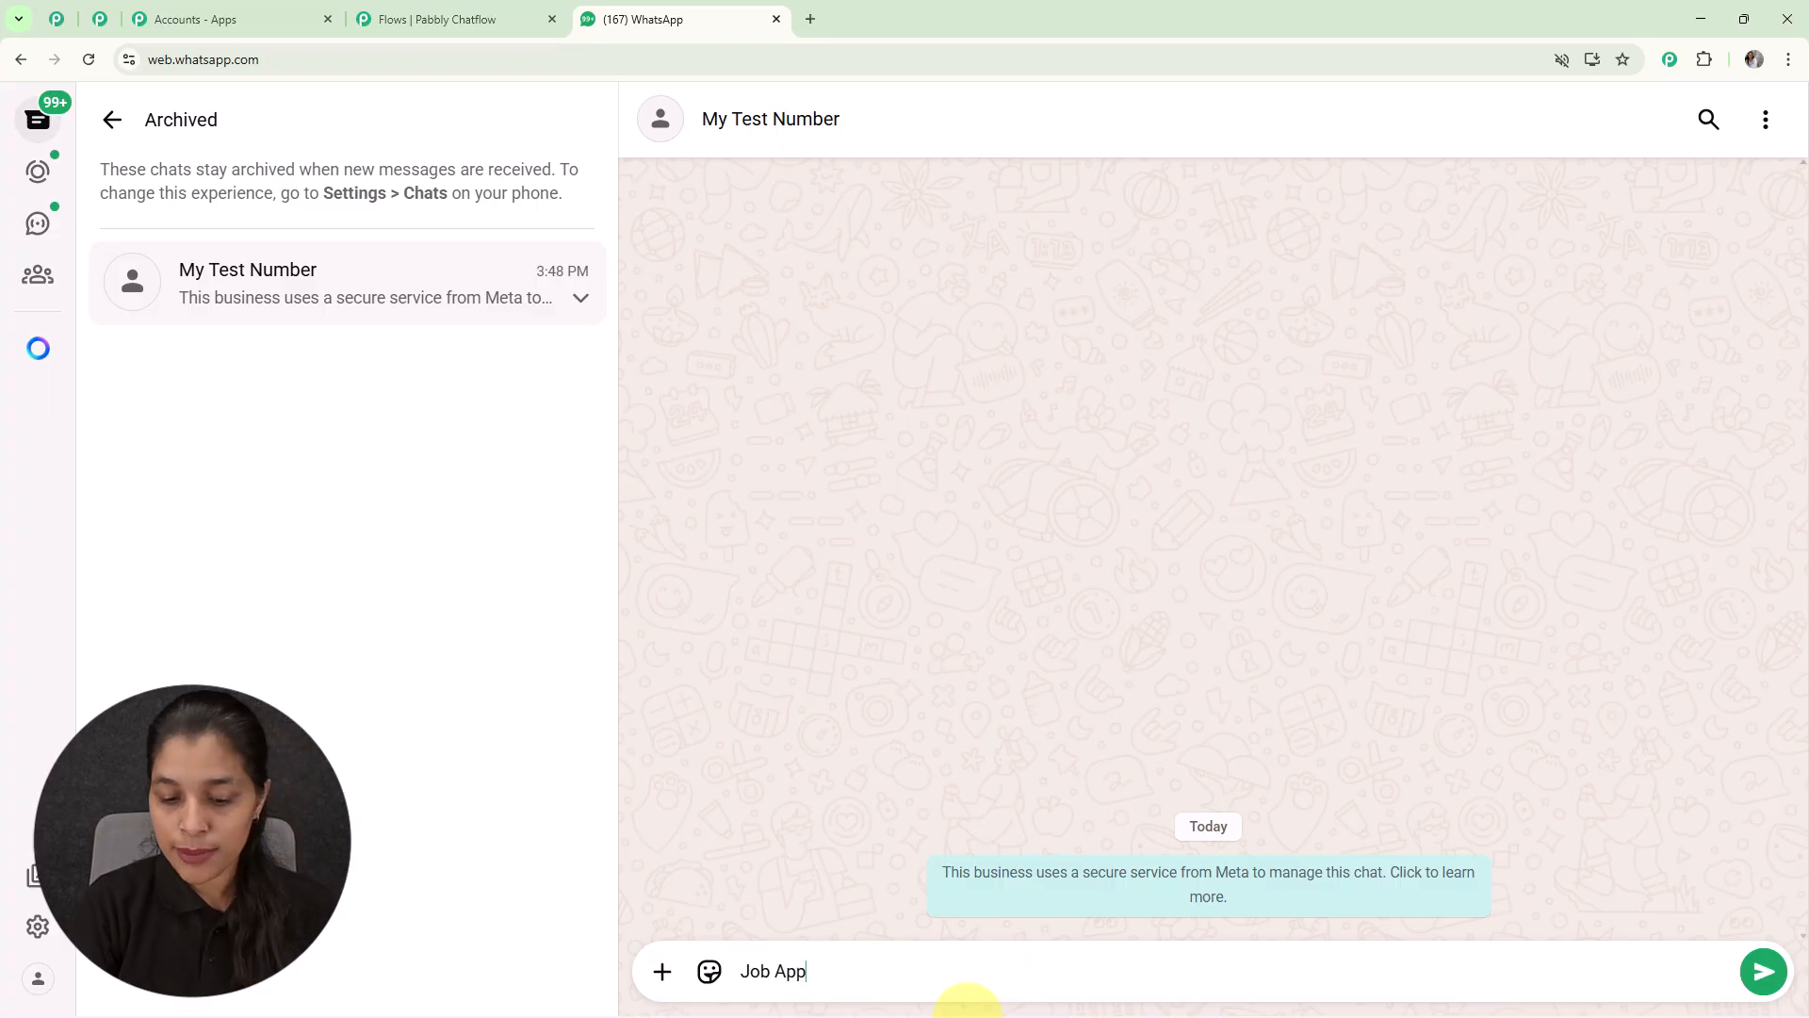
pyautogui.write('lic')
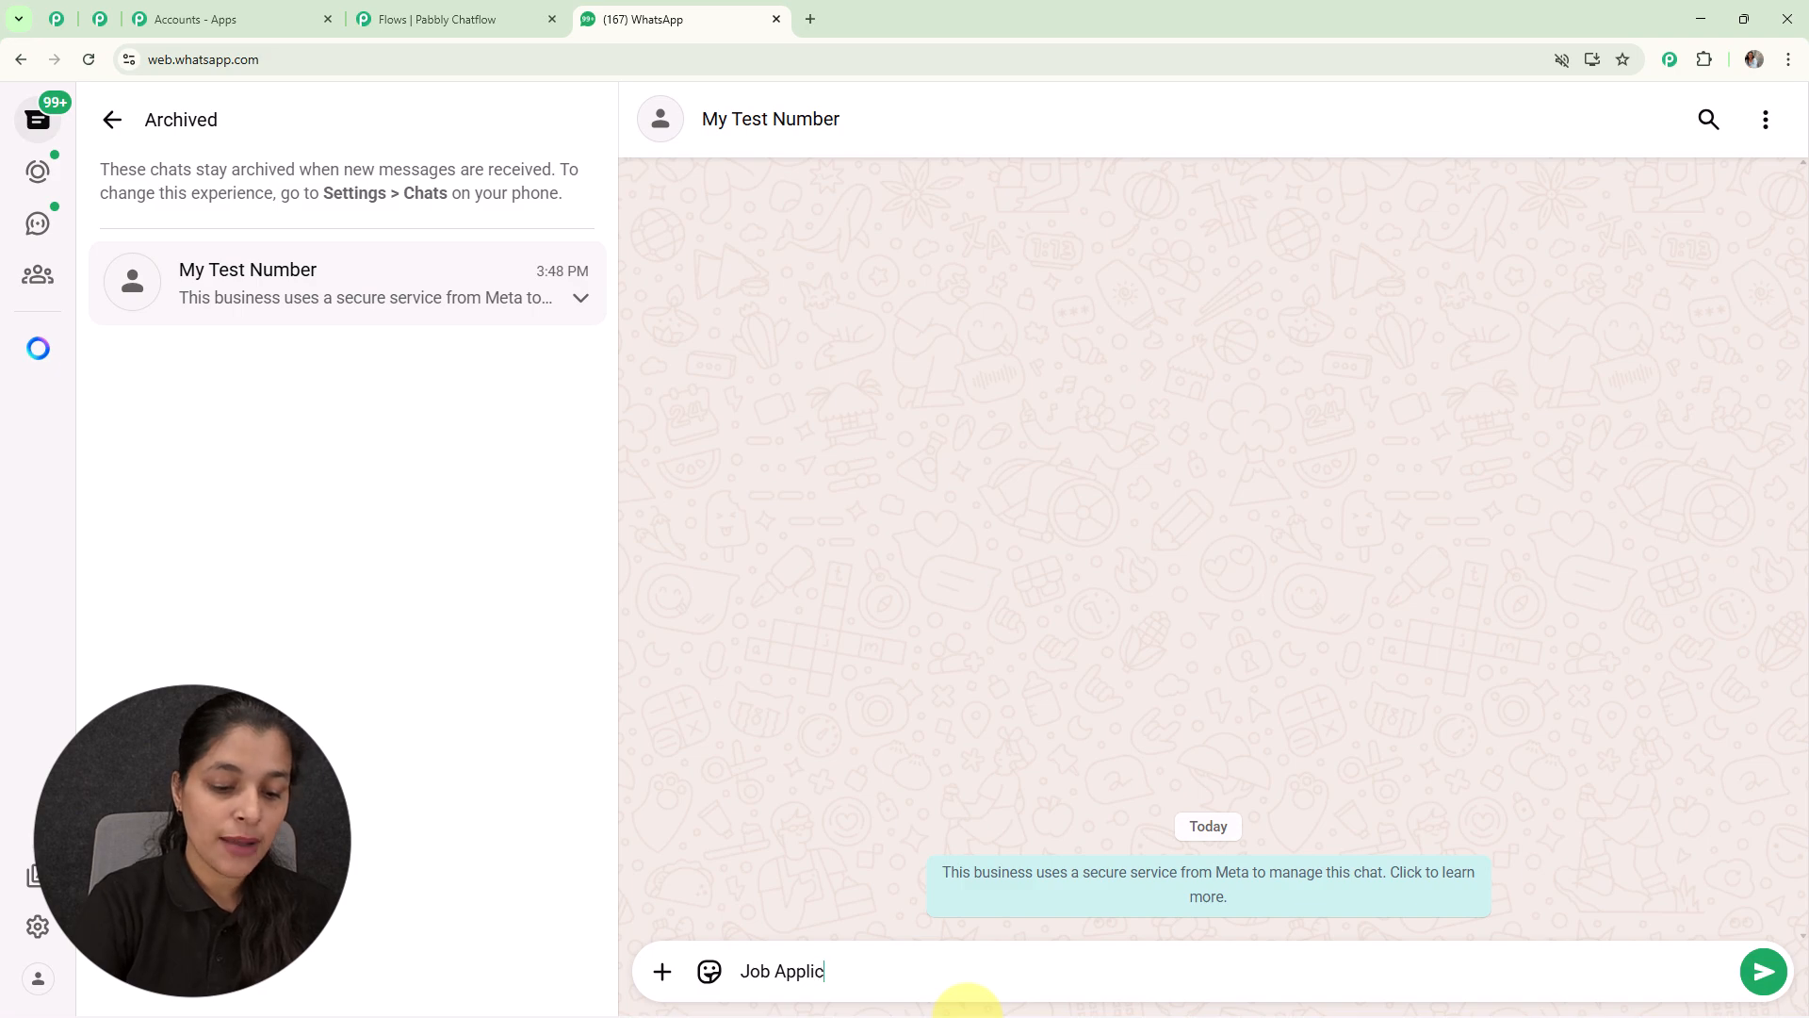
pyautogui.write('ation')
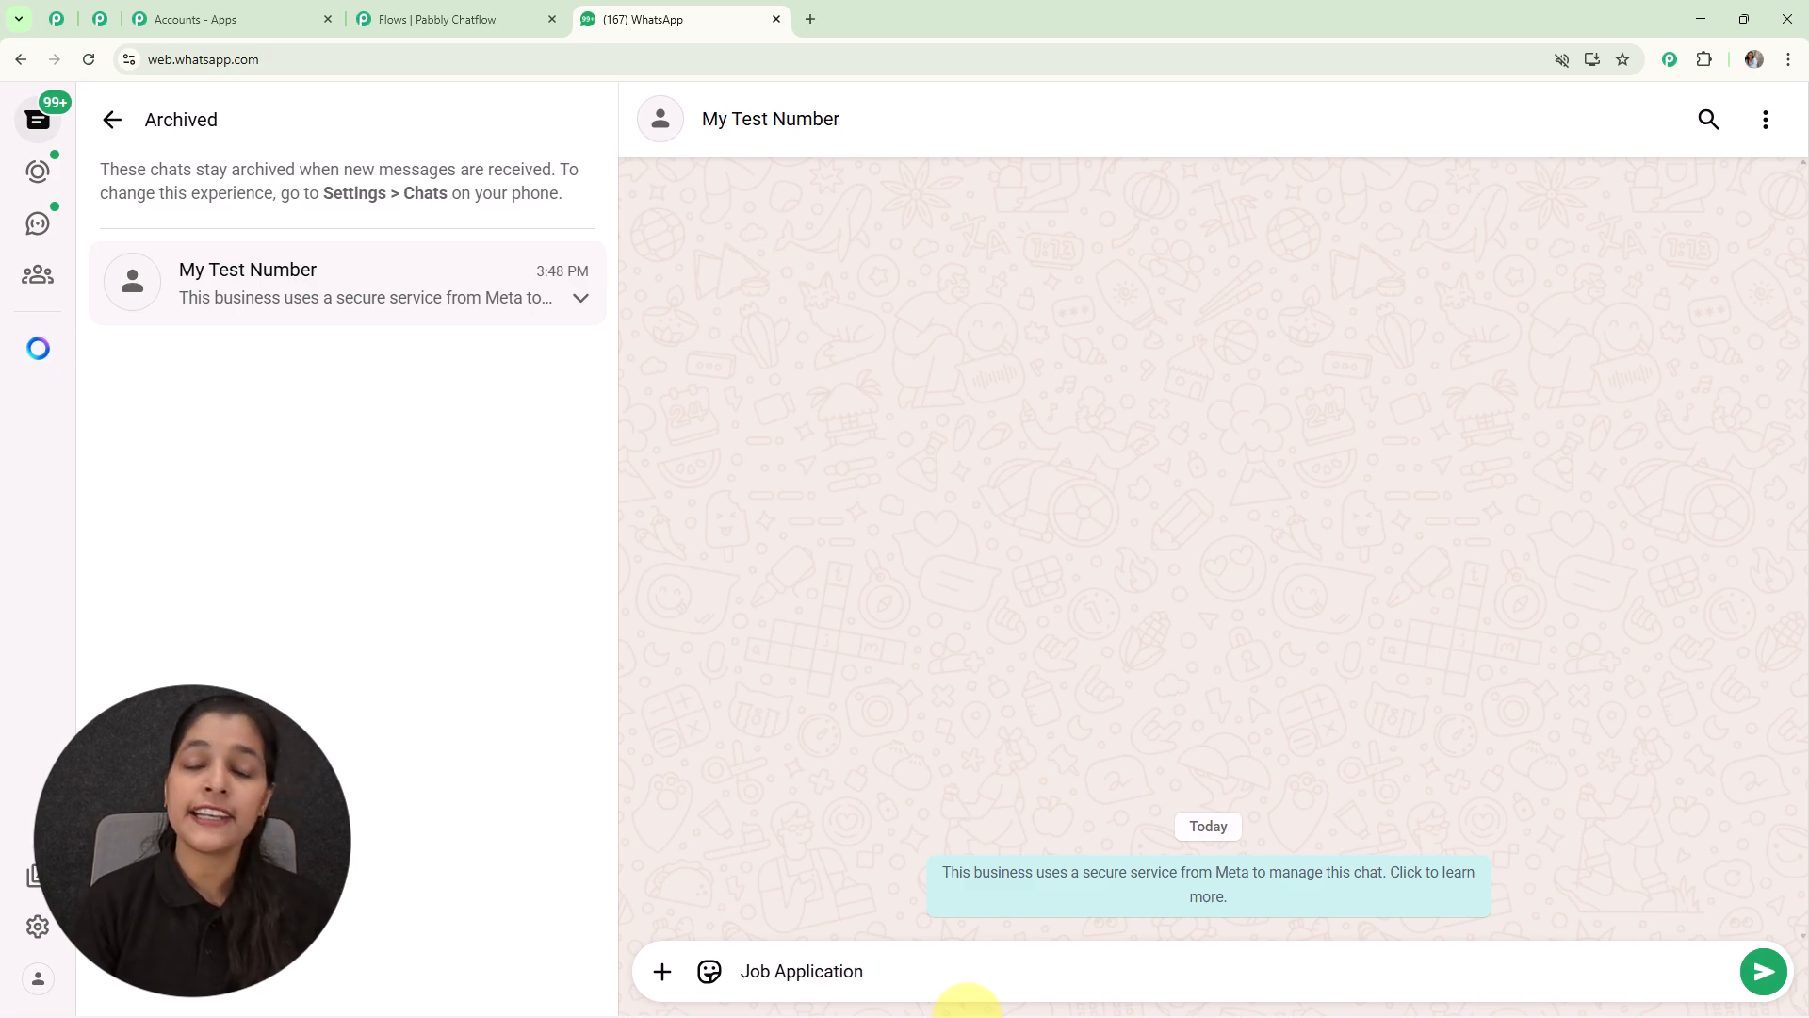
pyautogui.press('Return')
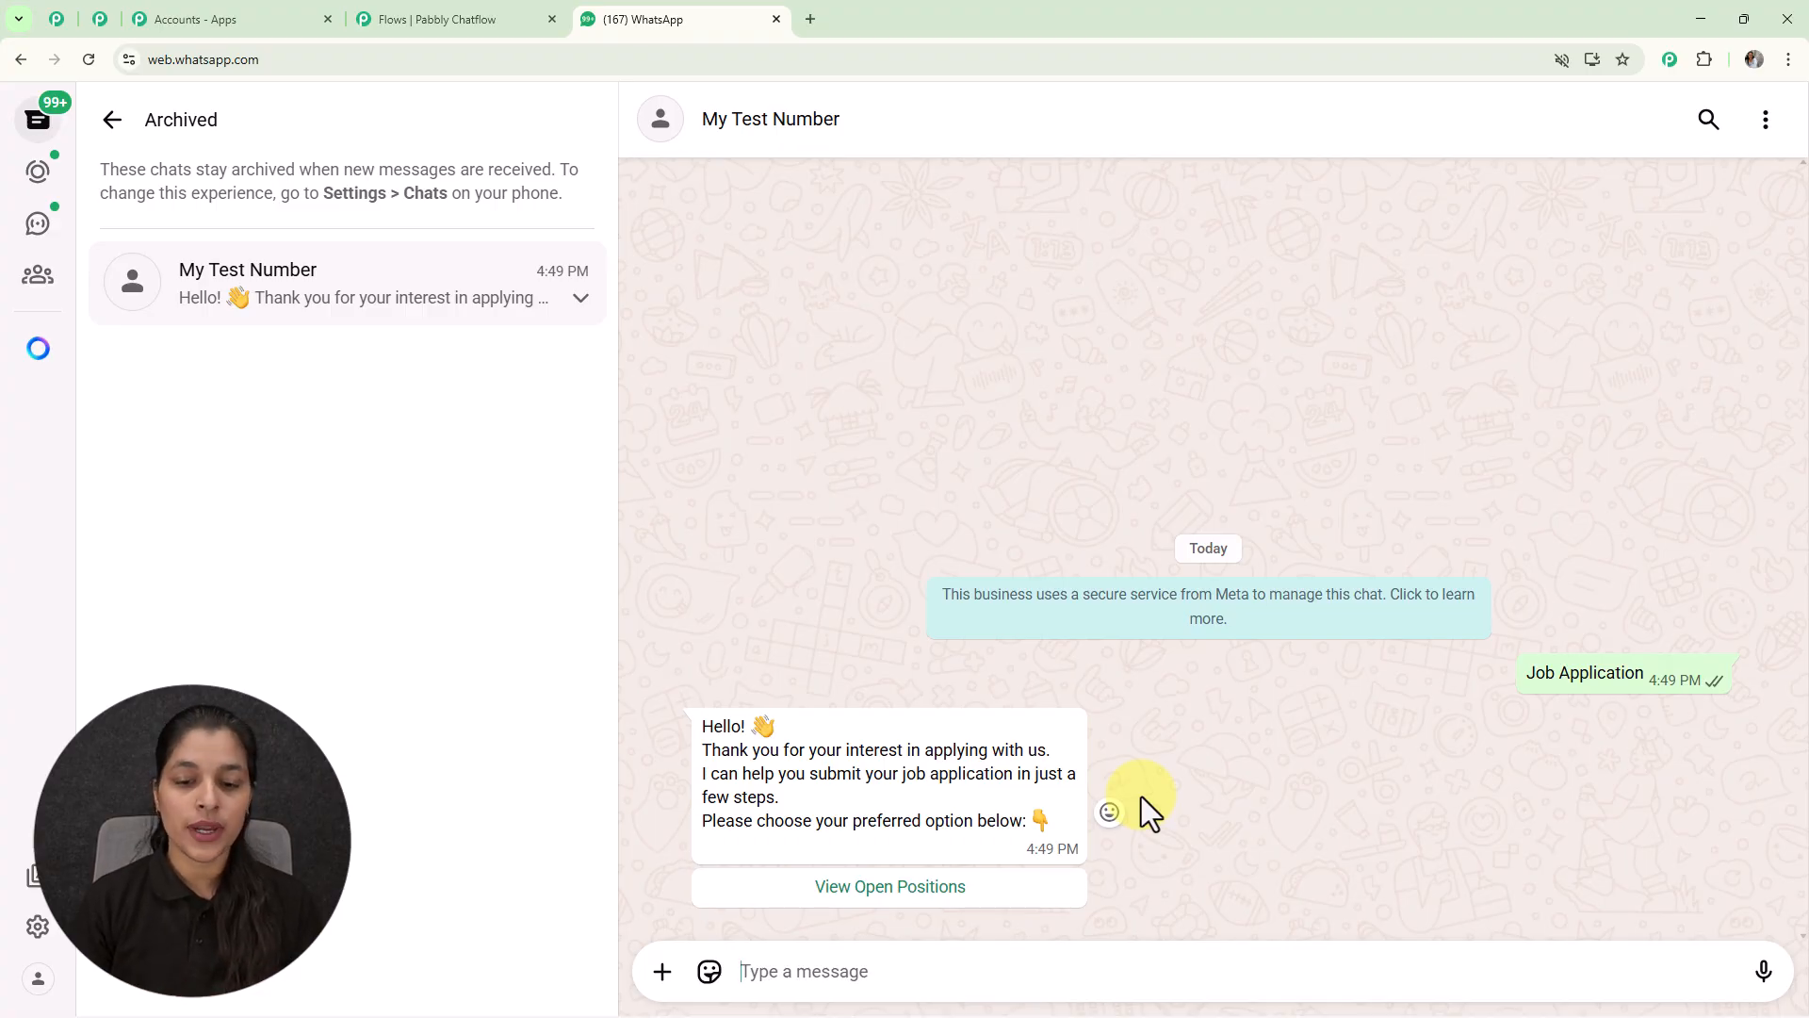
pyautogui.click(880, 890)
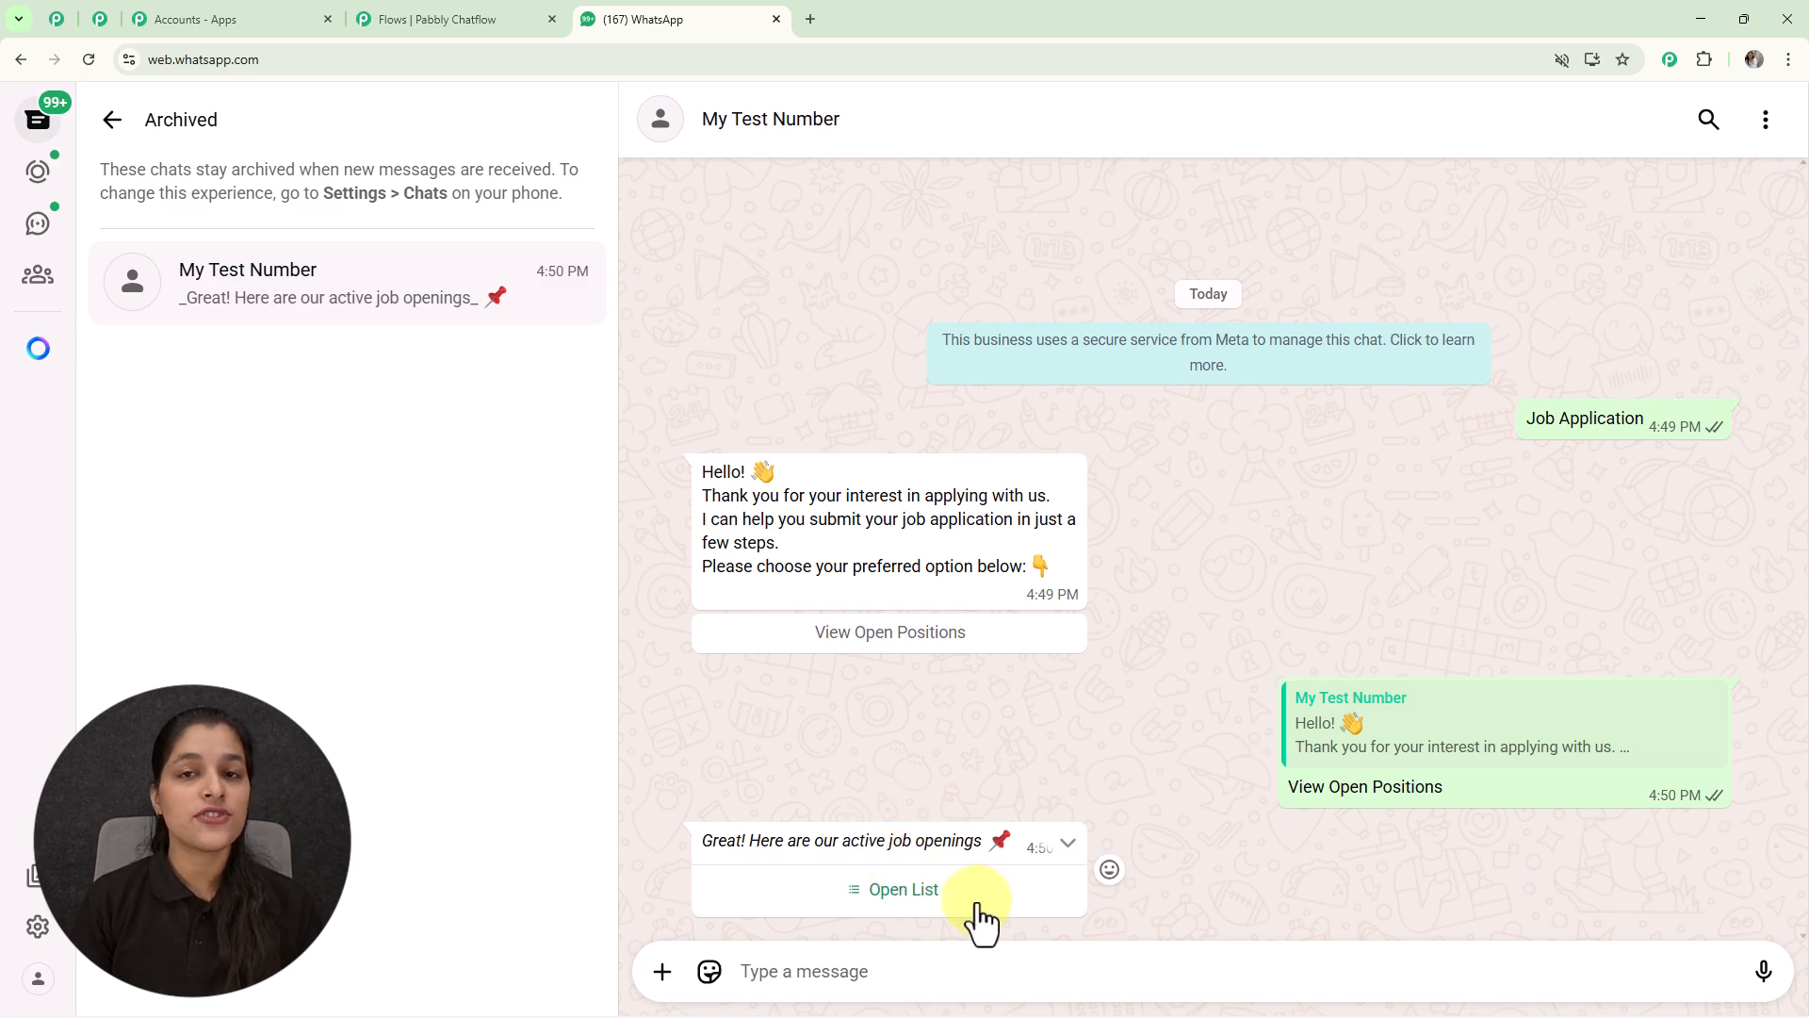
# Step: Pick Software Developer from the job openings list and send it
pyautogui.click(890, 890)
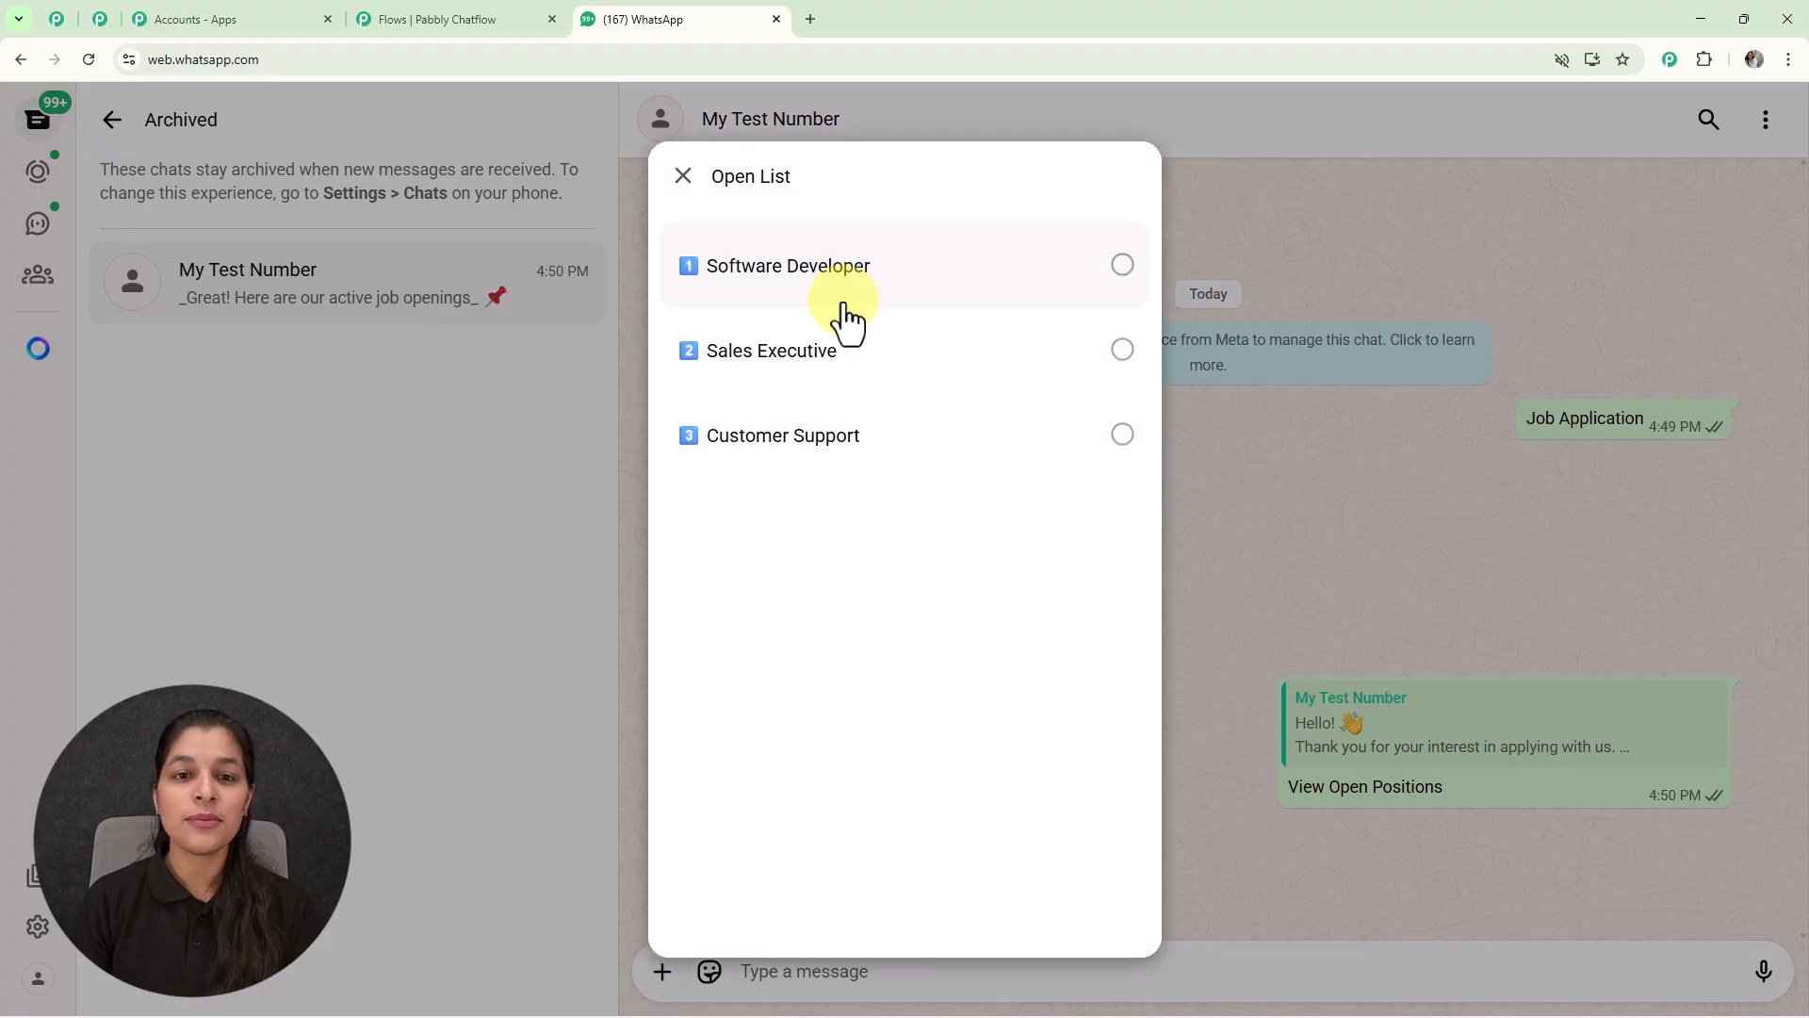
pyautogui.click(854, 278)
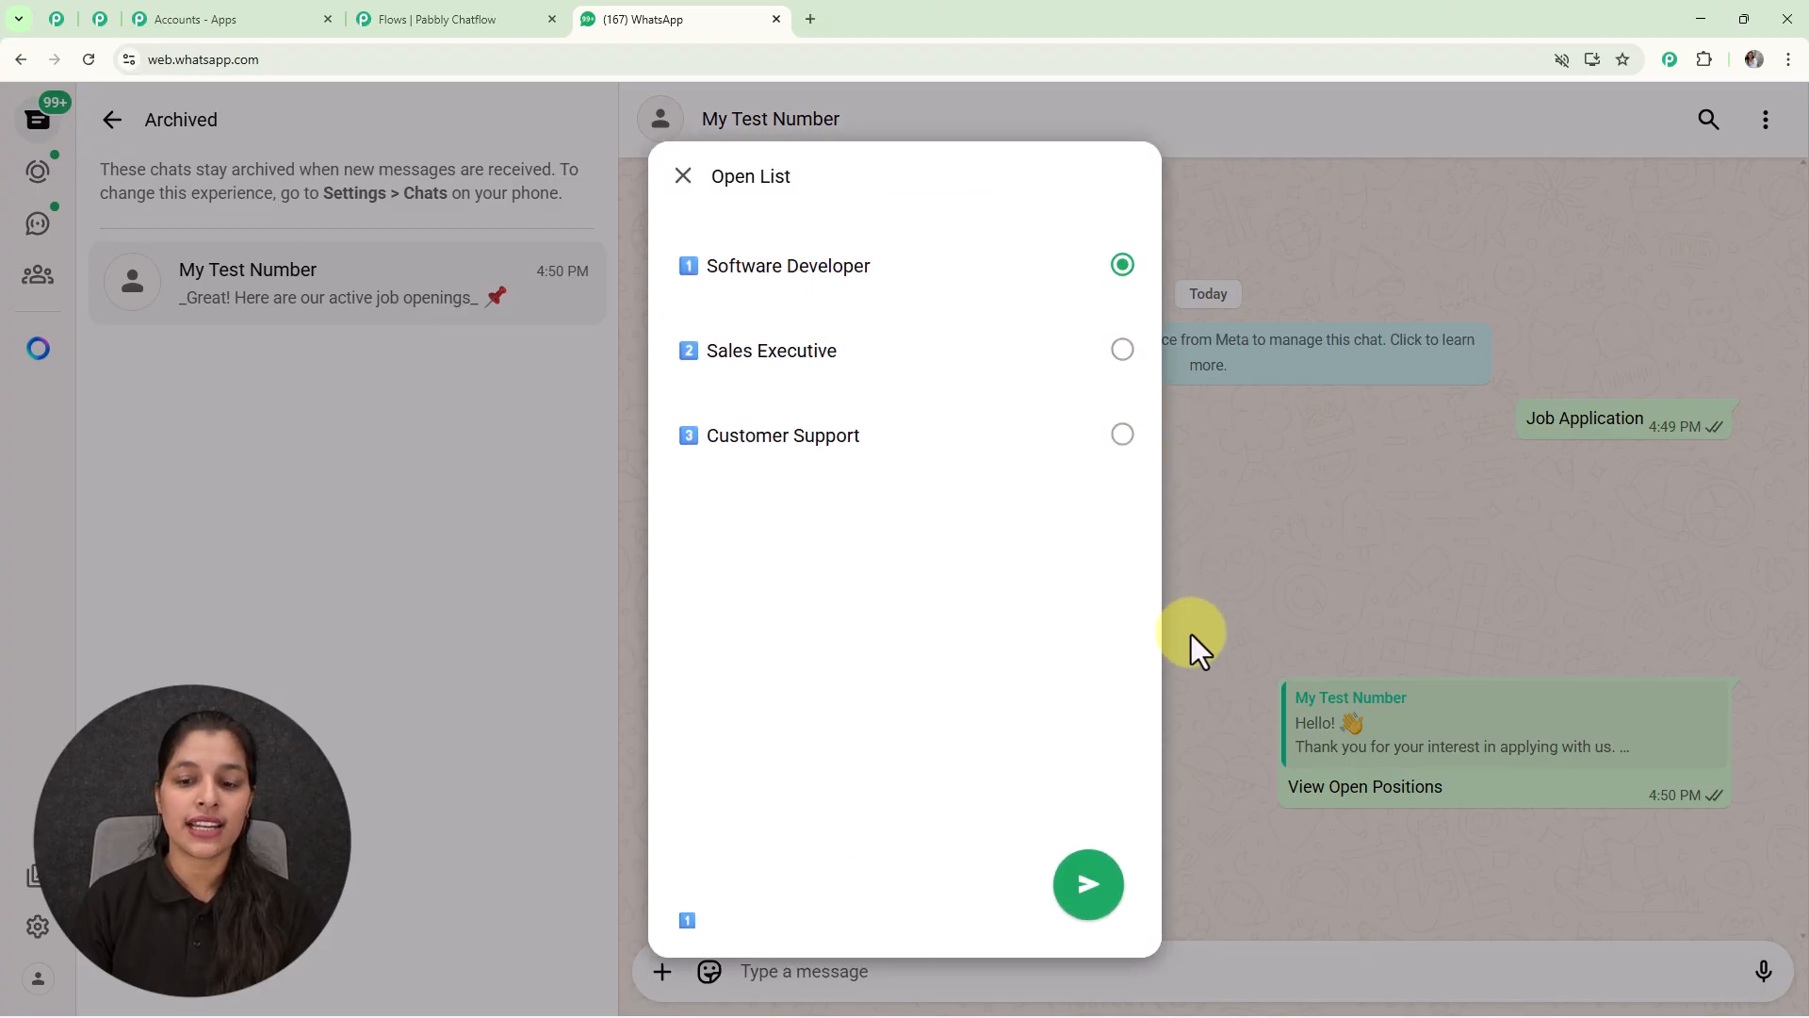
pyautogui.click(1085, 905)
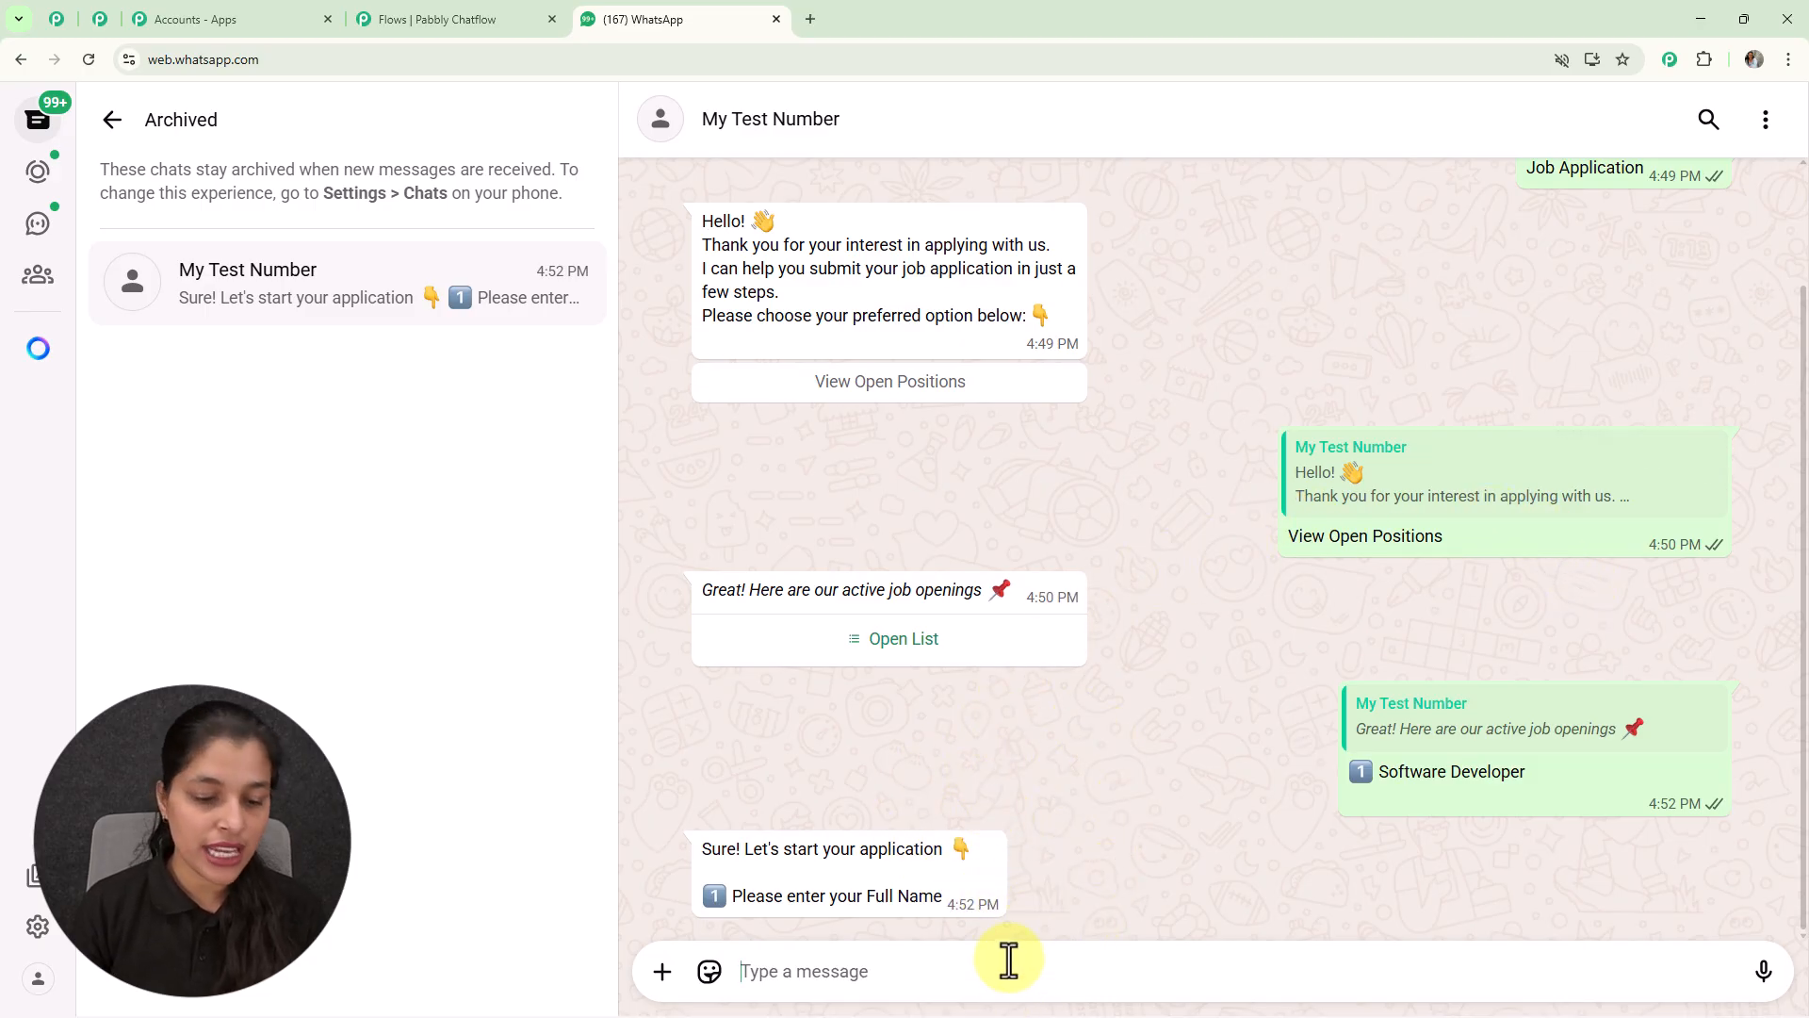
# Step: Answer with a full name, an email address, 'Graduation - B.tech' and 2 years' experience
pyautogui.write('D')
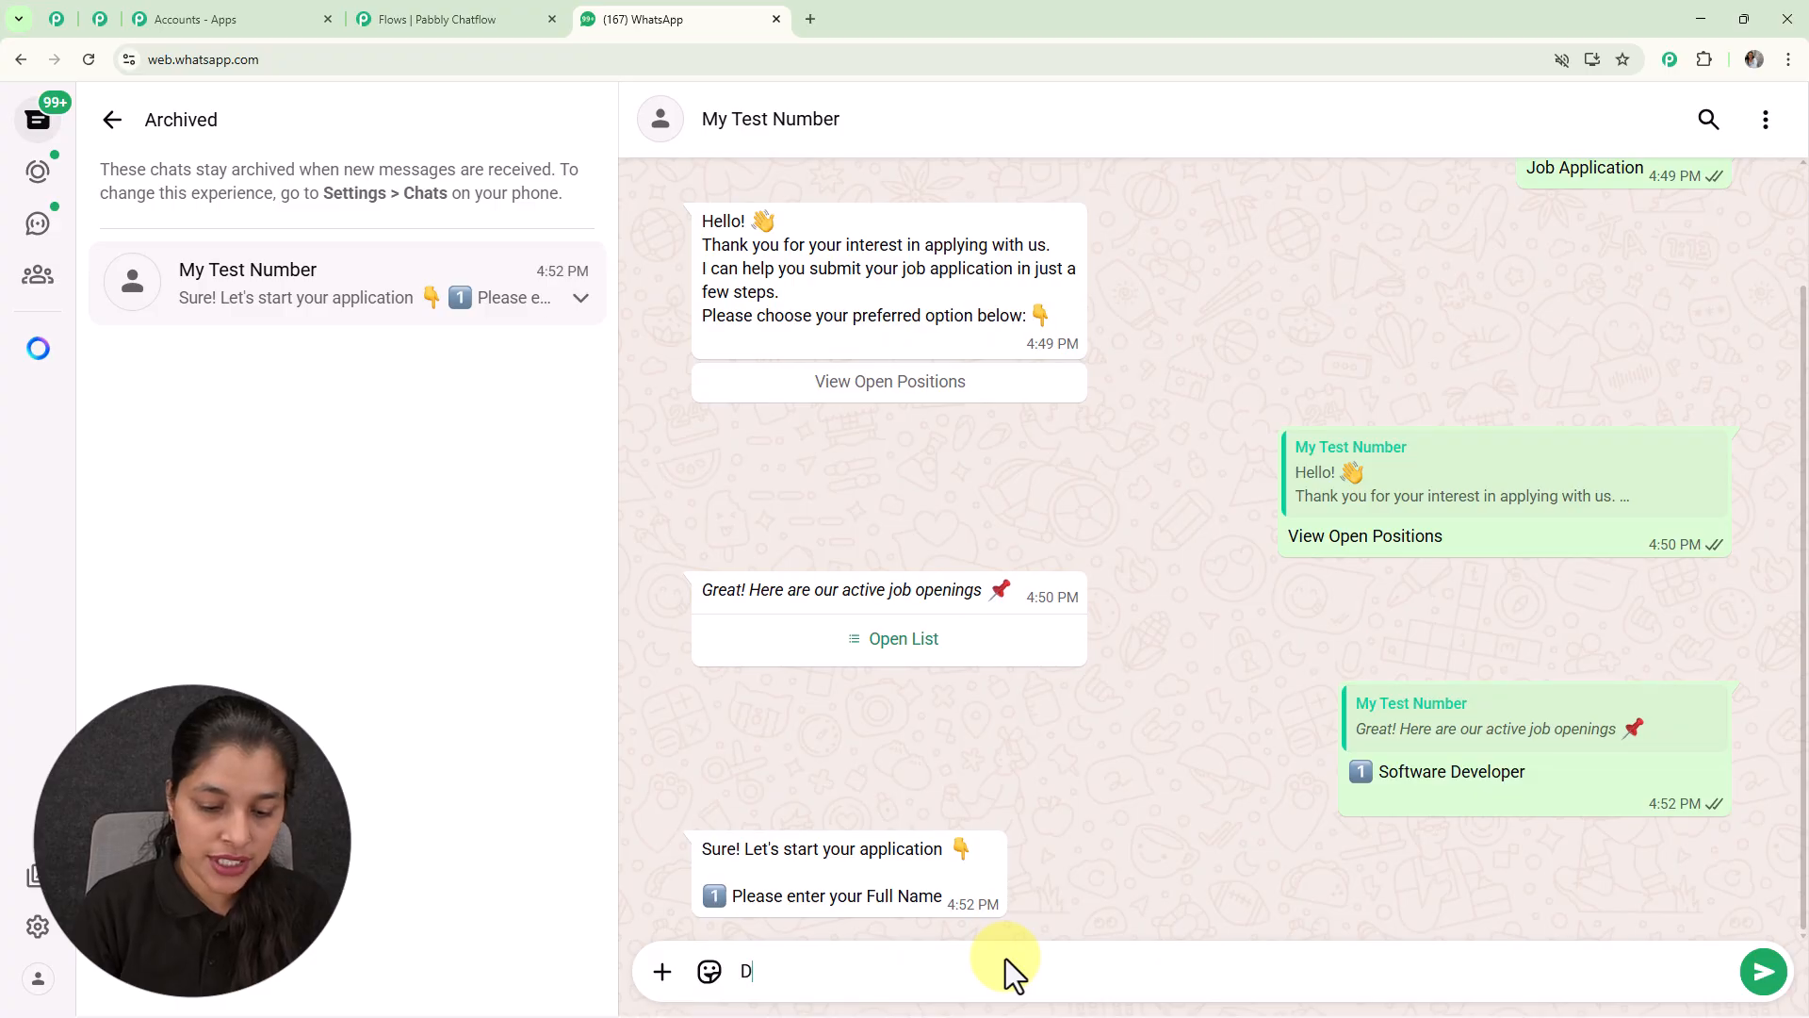
pyautogui.write('emo User')
pyautogui.press('Return')
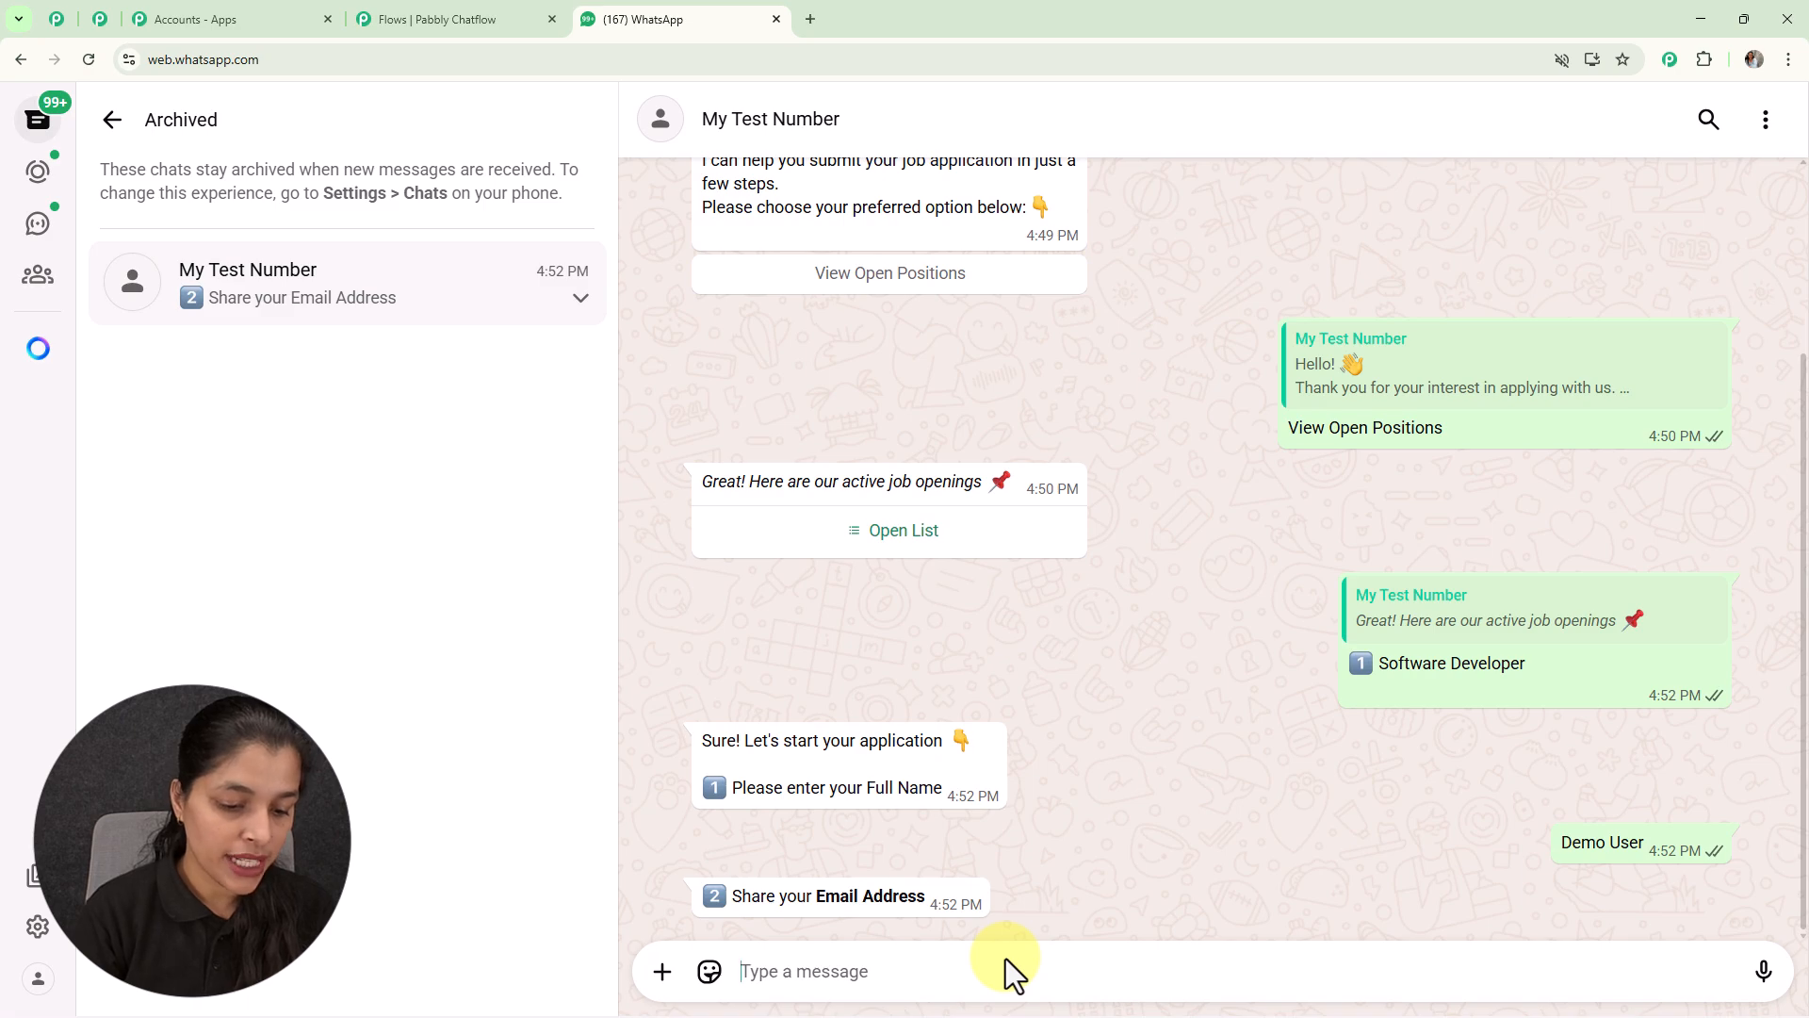
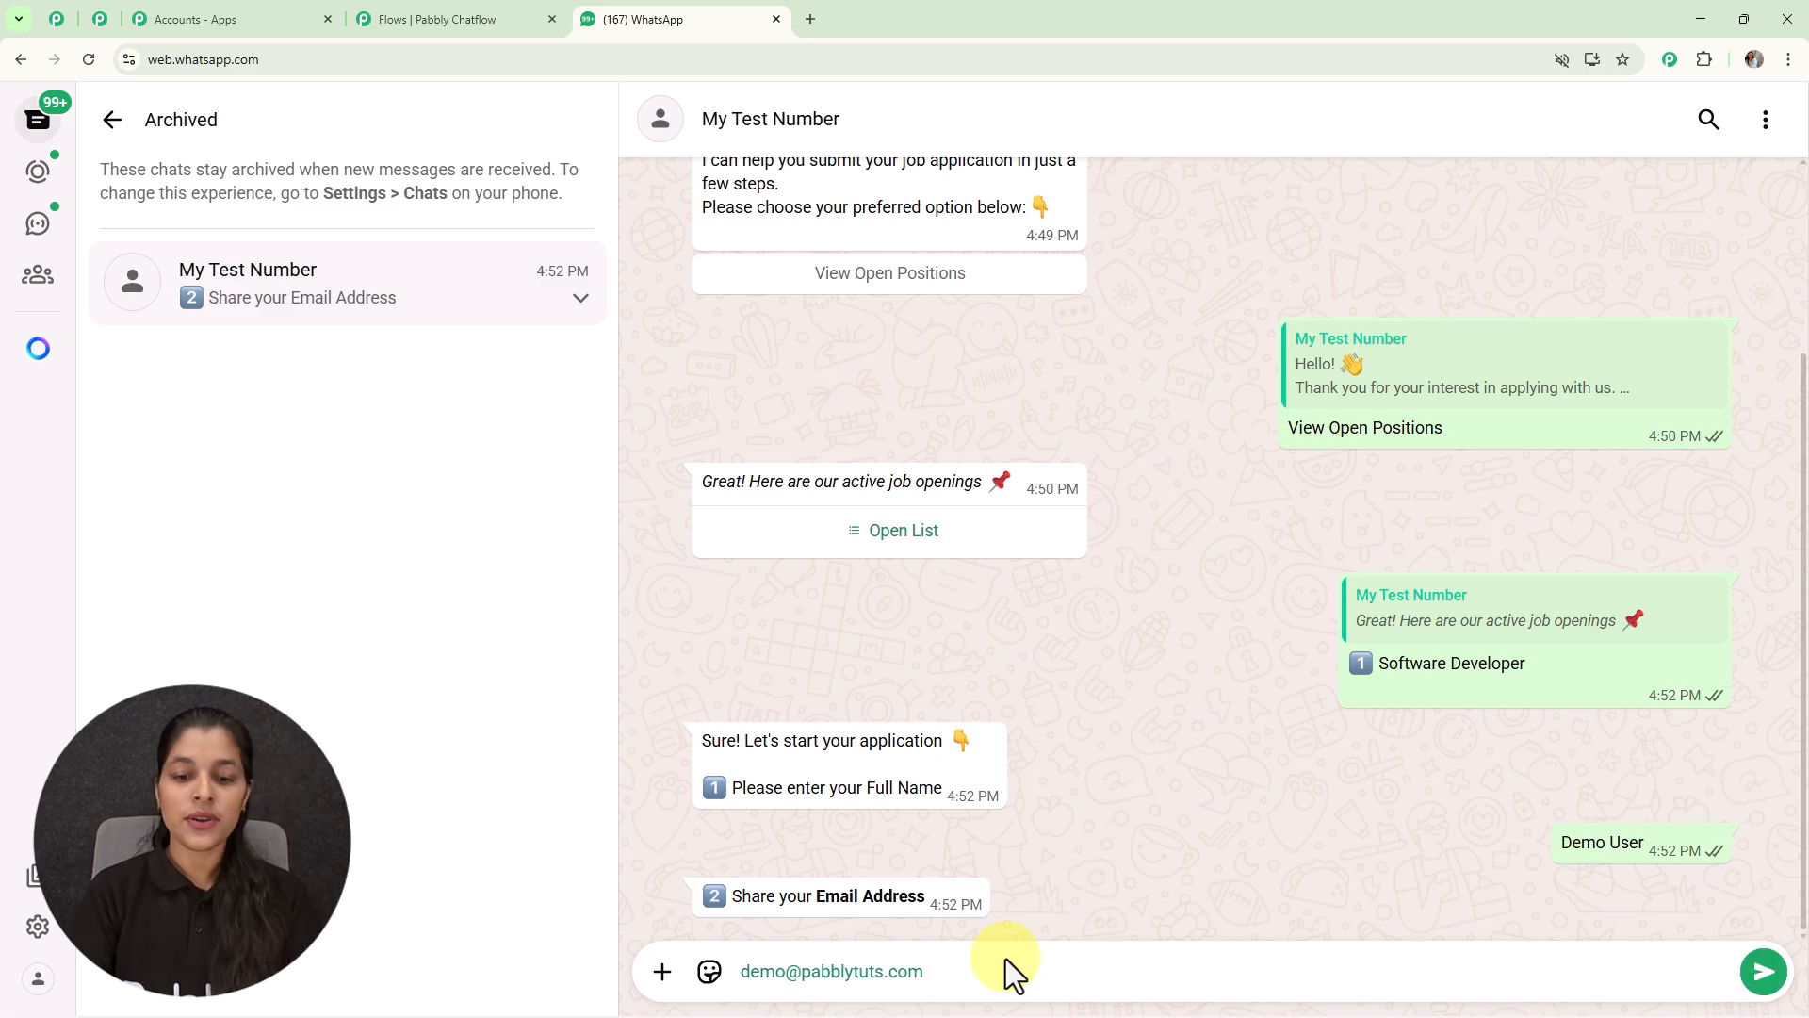
pyautogui.press('Return')
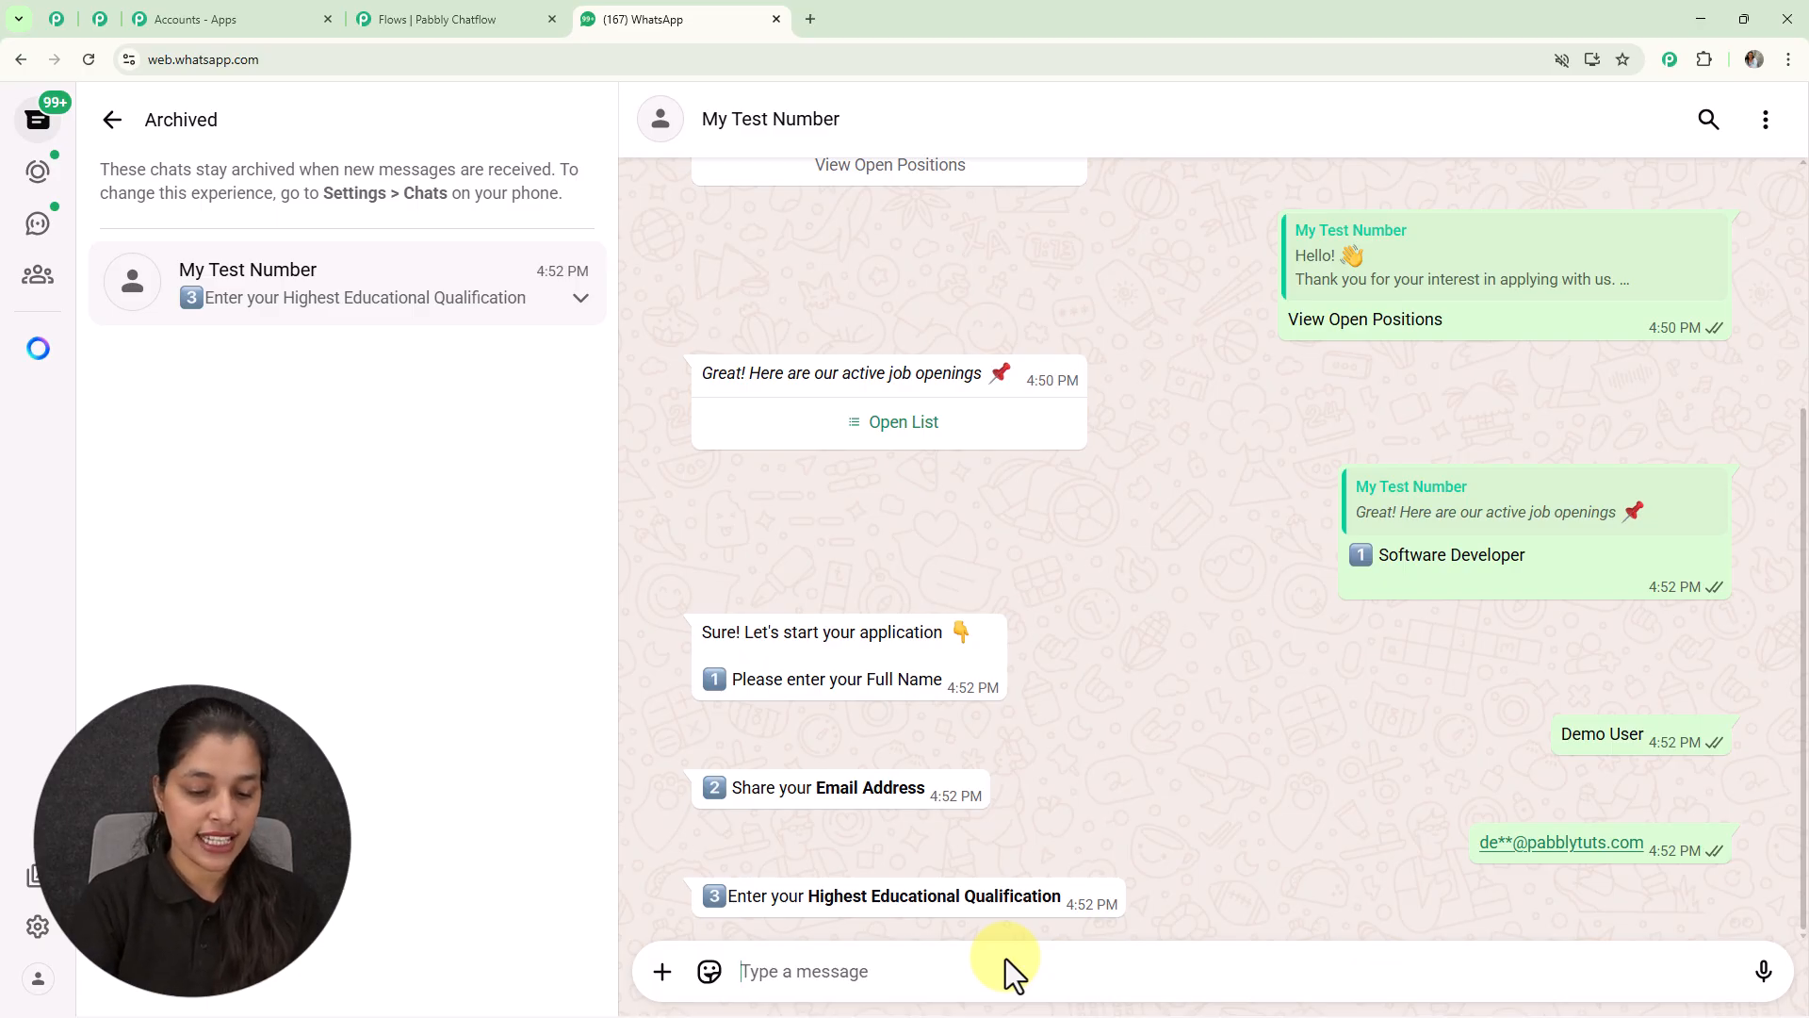
pyautogui.write('Graduation - B.tech')
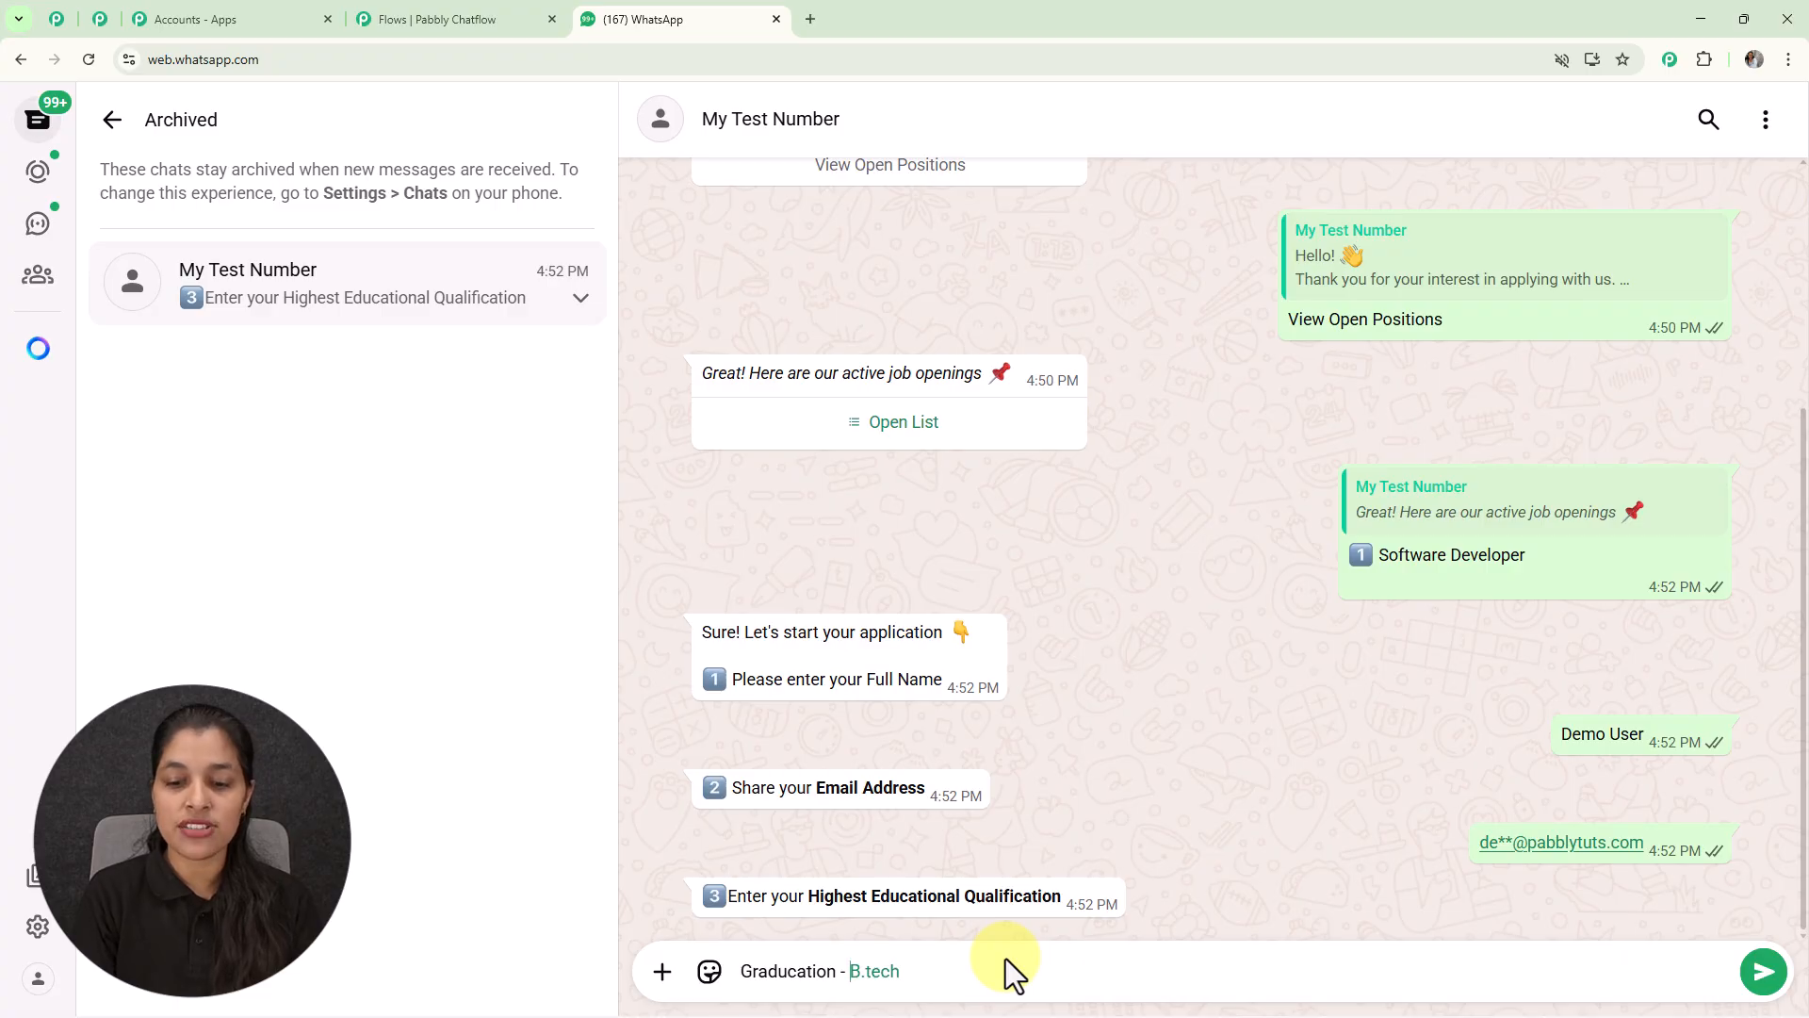
pyautogui.press('Return')
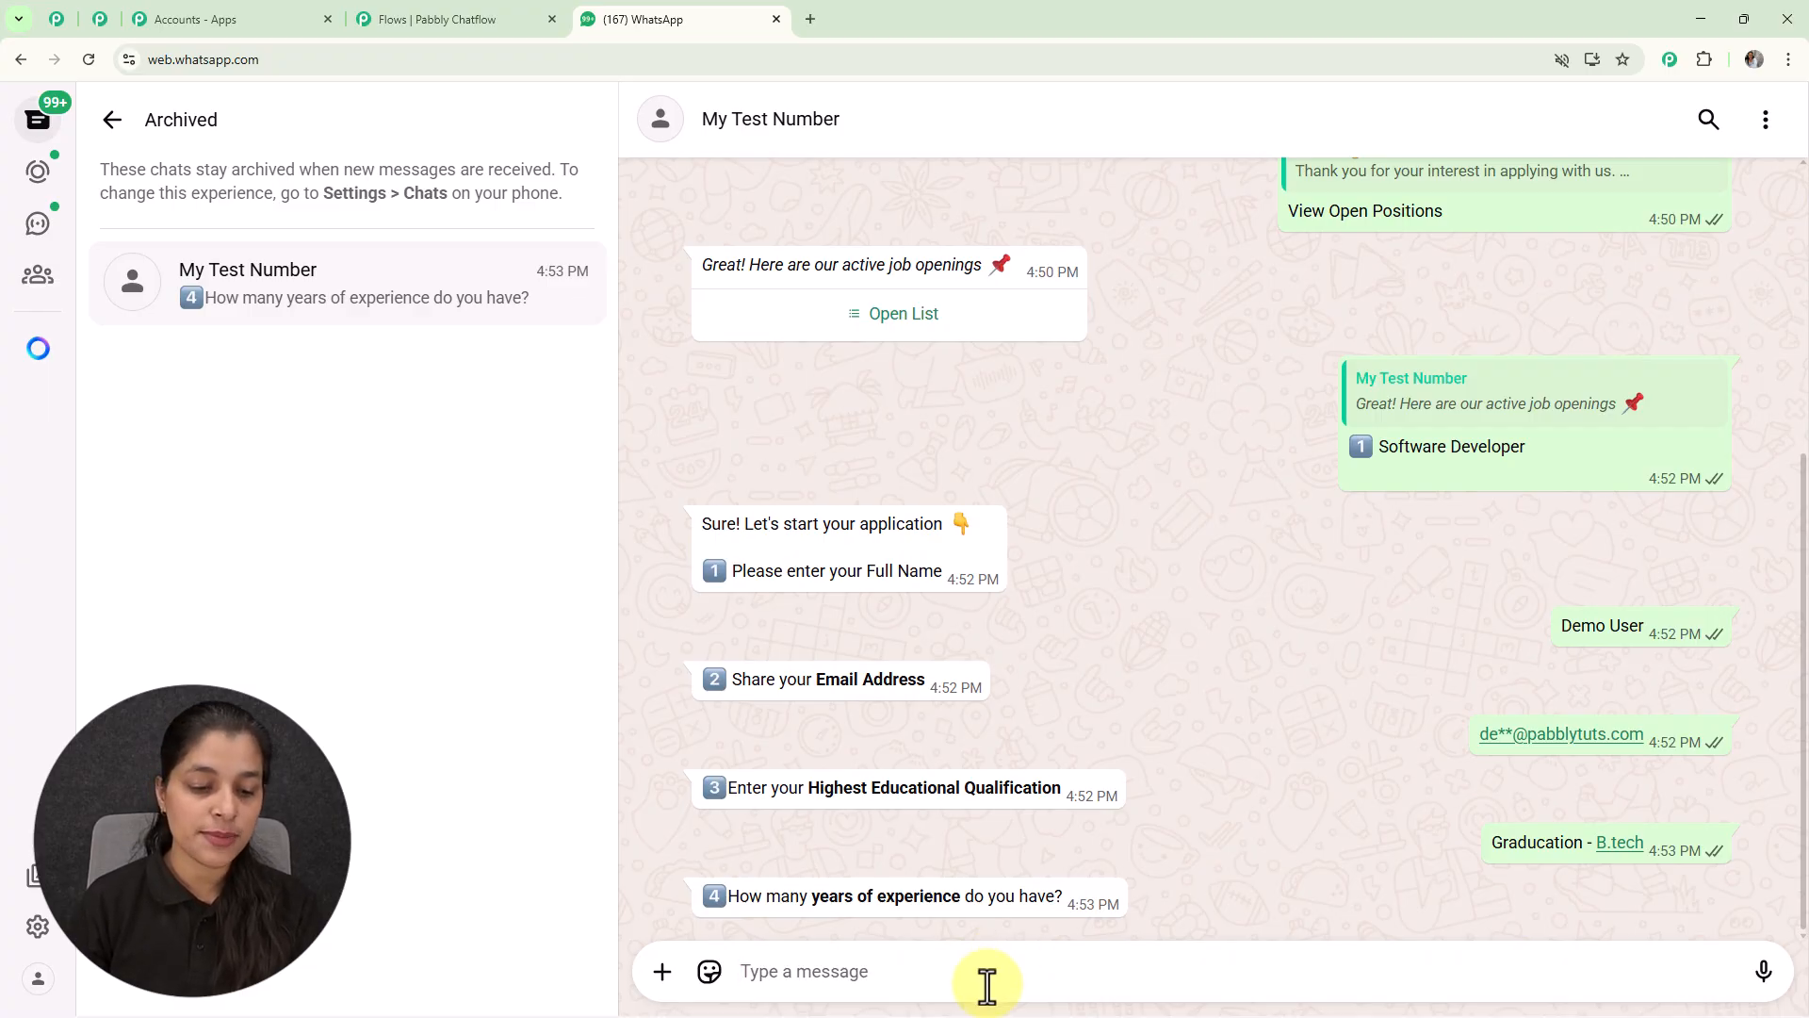
pyautogui.write('2')
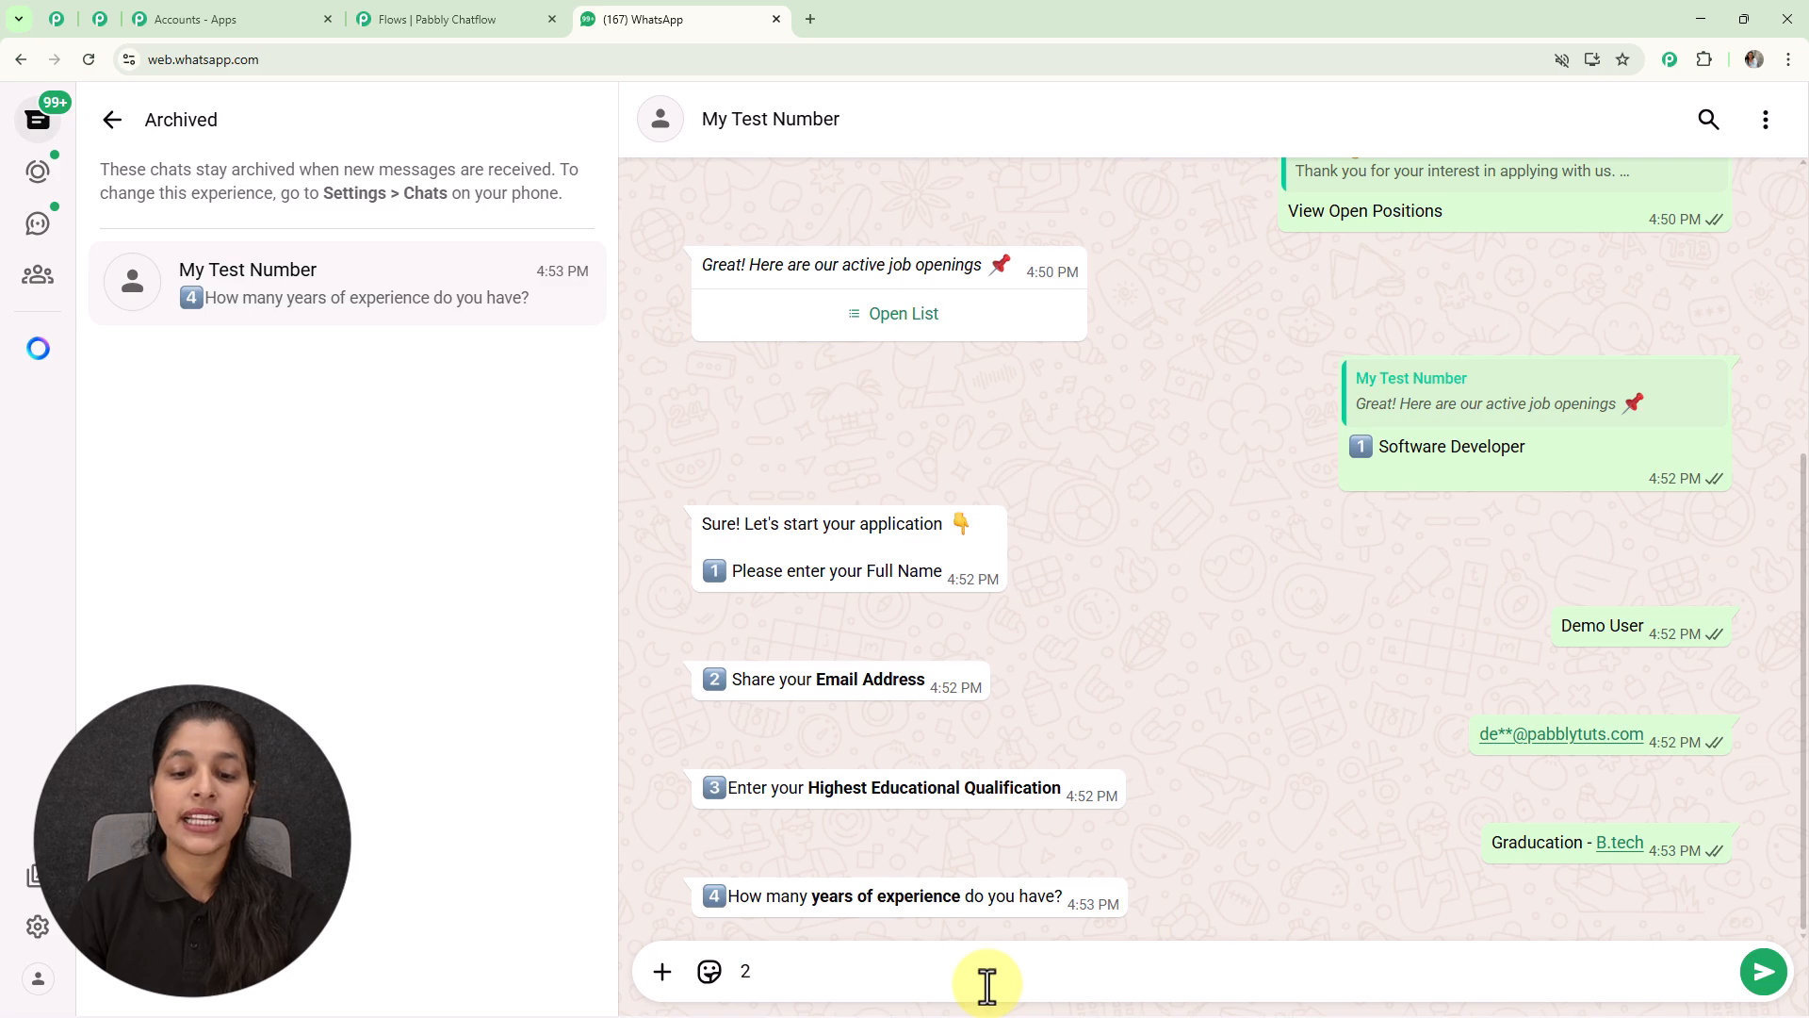
pyautogui.press('Return')
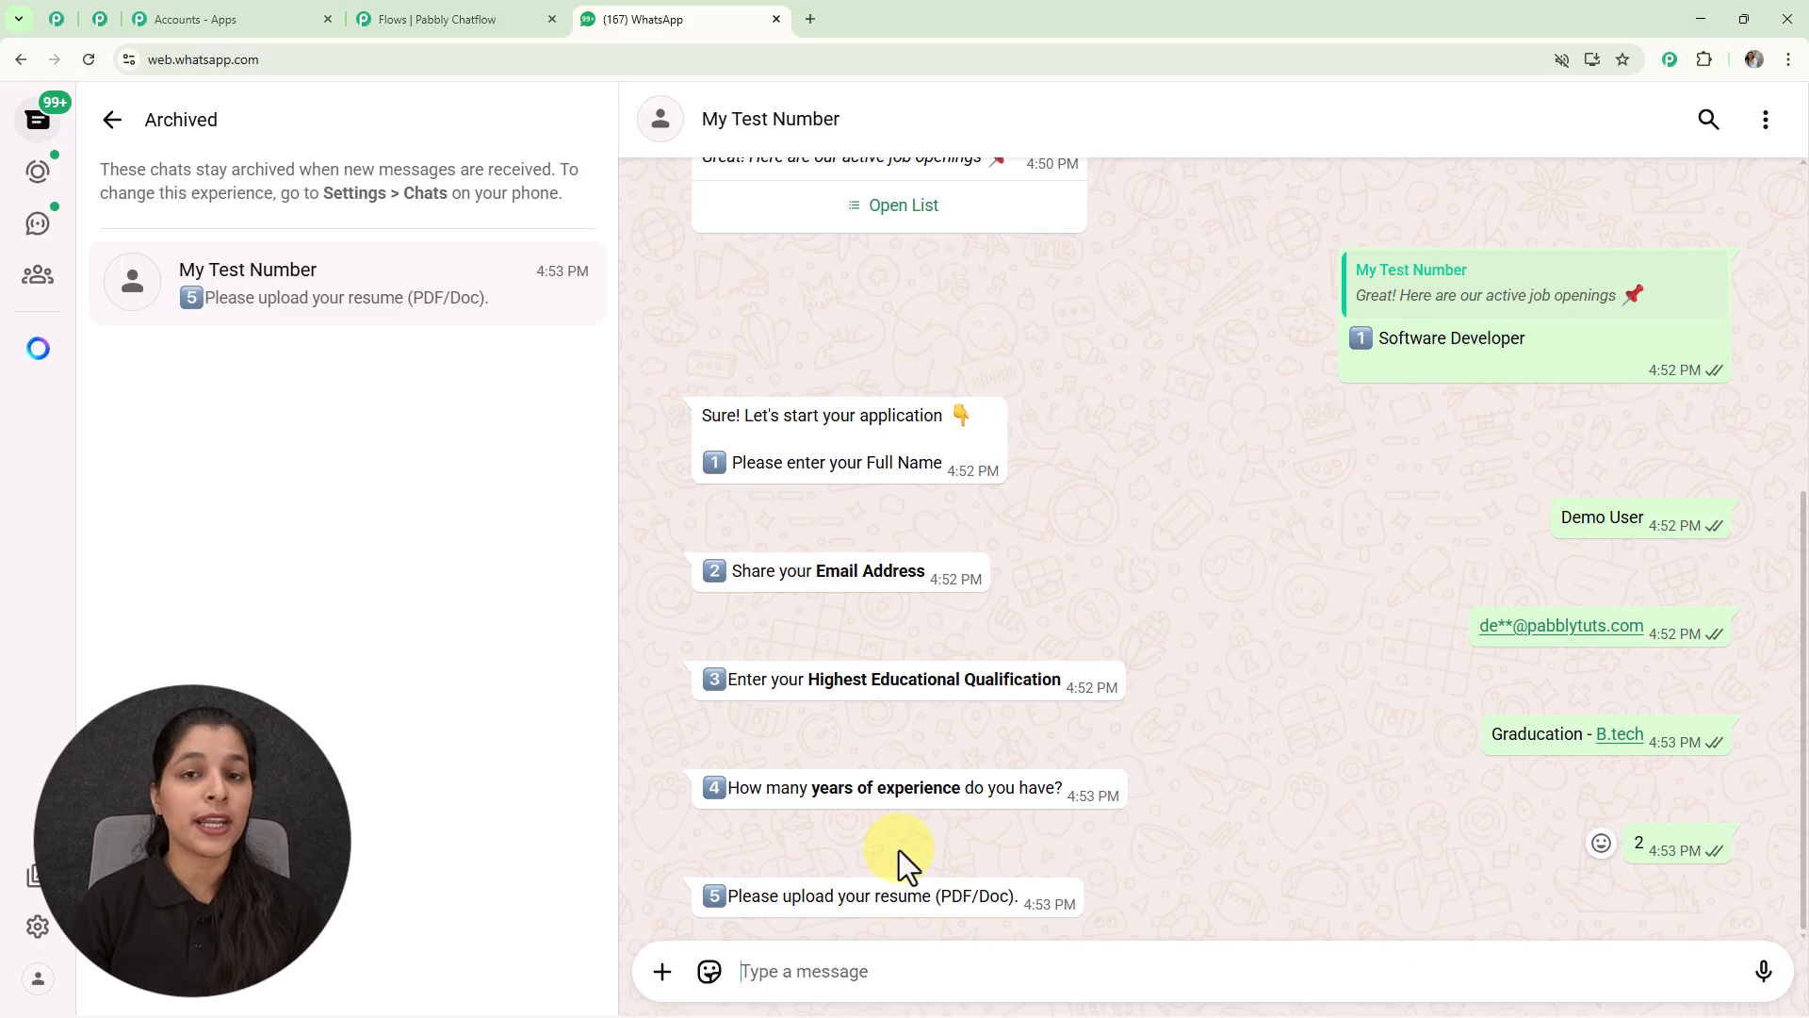
# Step: Attach the Resume file as a document and send it to the bot
pyautogui.click(662, 973)
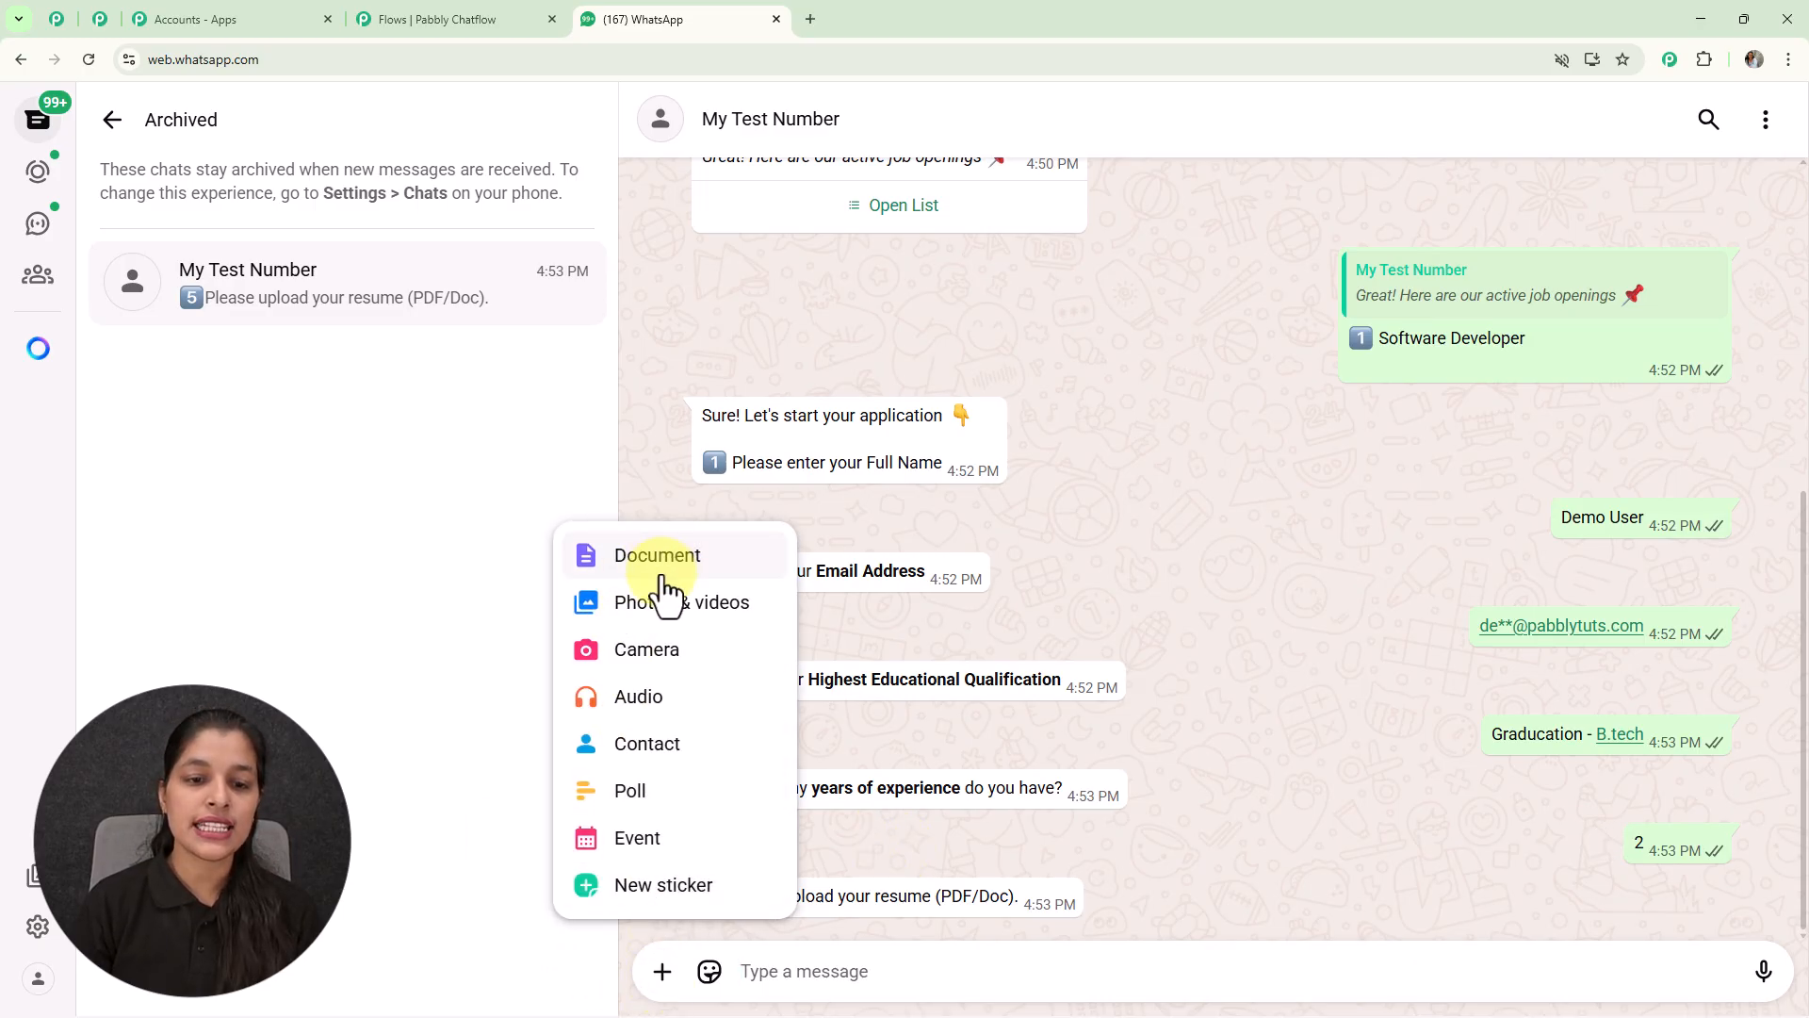
pyautogui.click(660, 562)
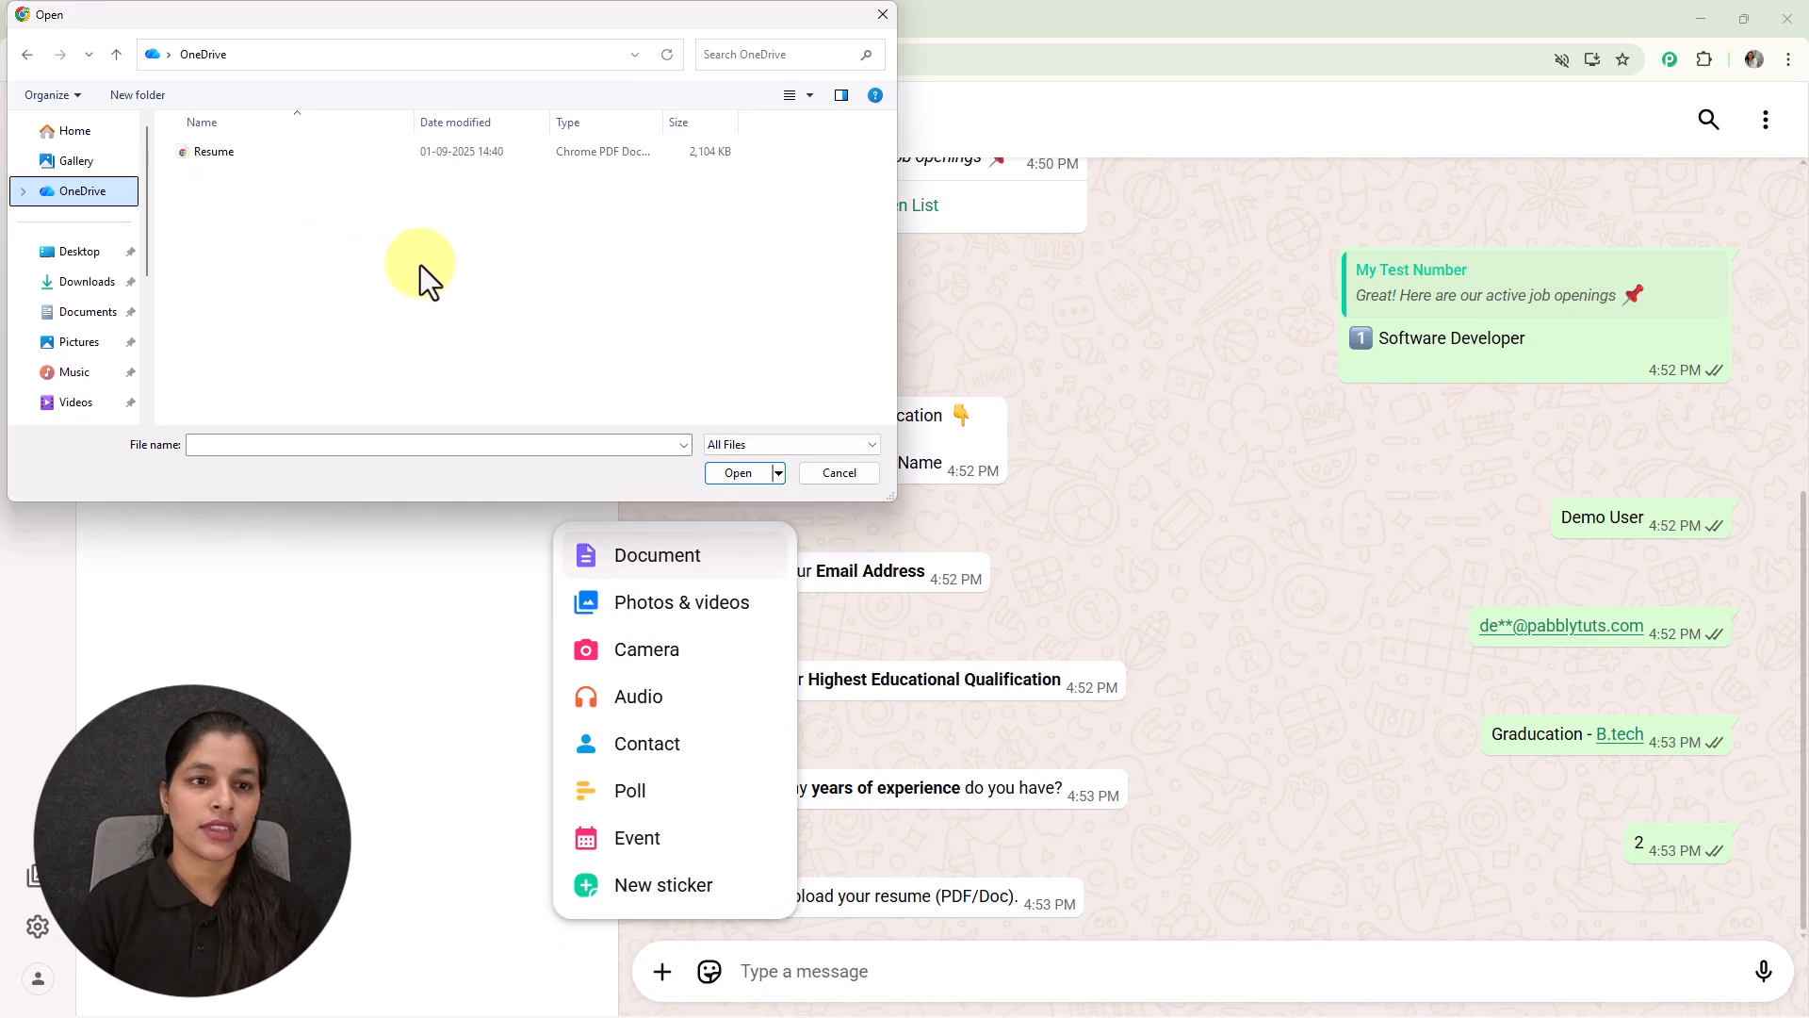
pyautogui.click(279, 154)
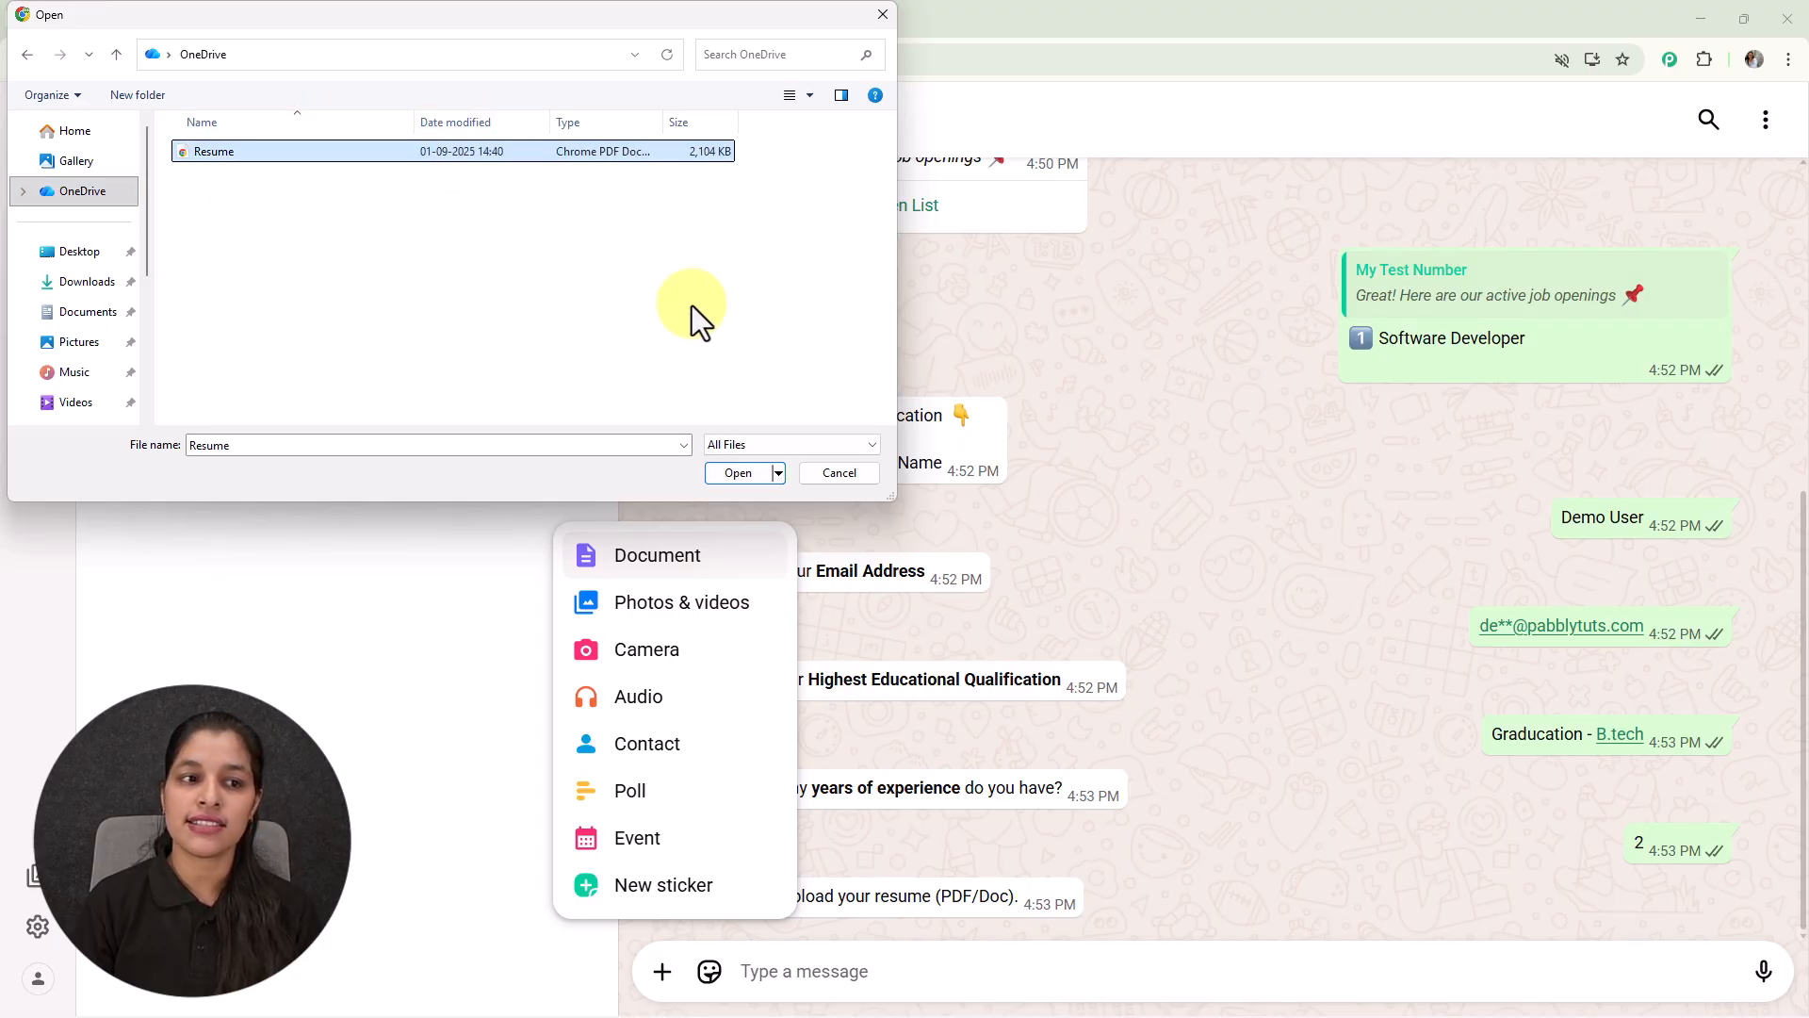
pyautogui.click(738, 472)
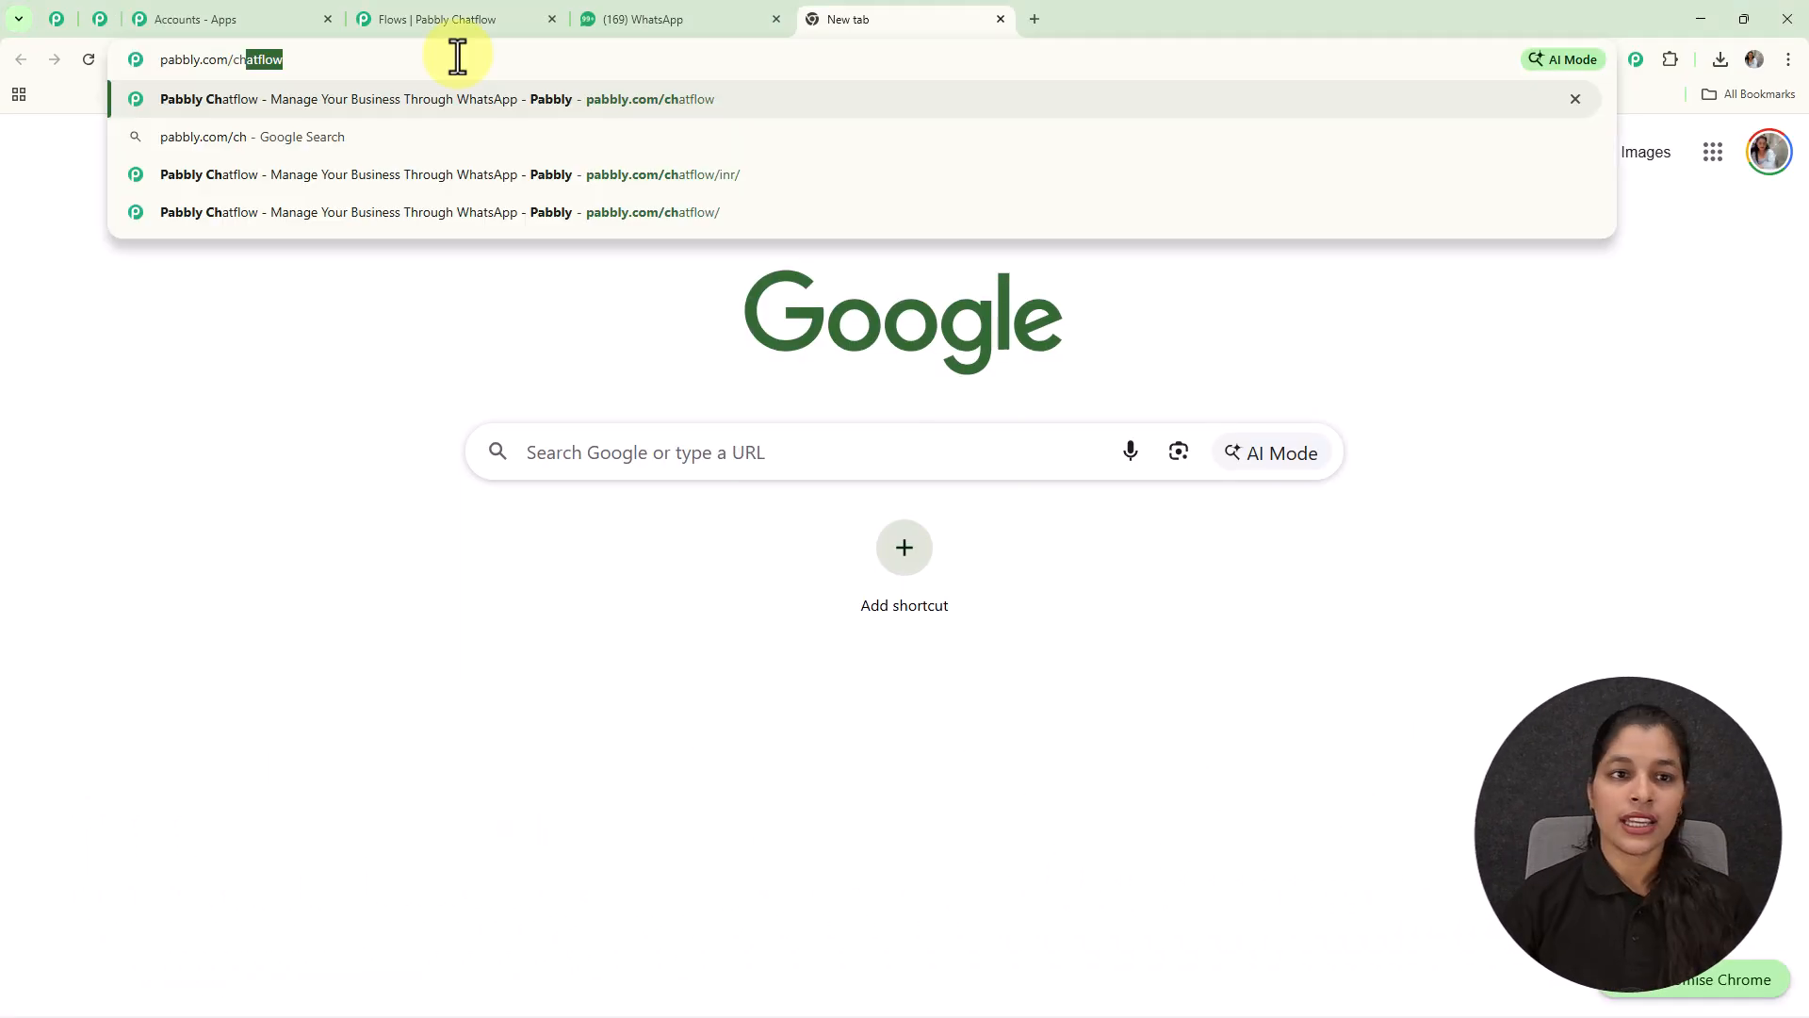
# Step: Go to the Pabbly Chatflow website at pabbly.com/chatflow in the new tab
pyautogui.write('atflow')
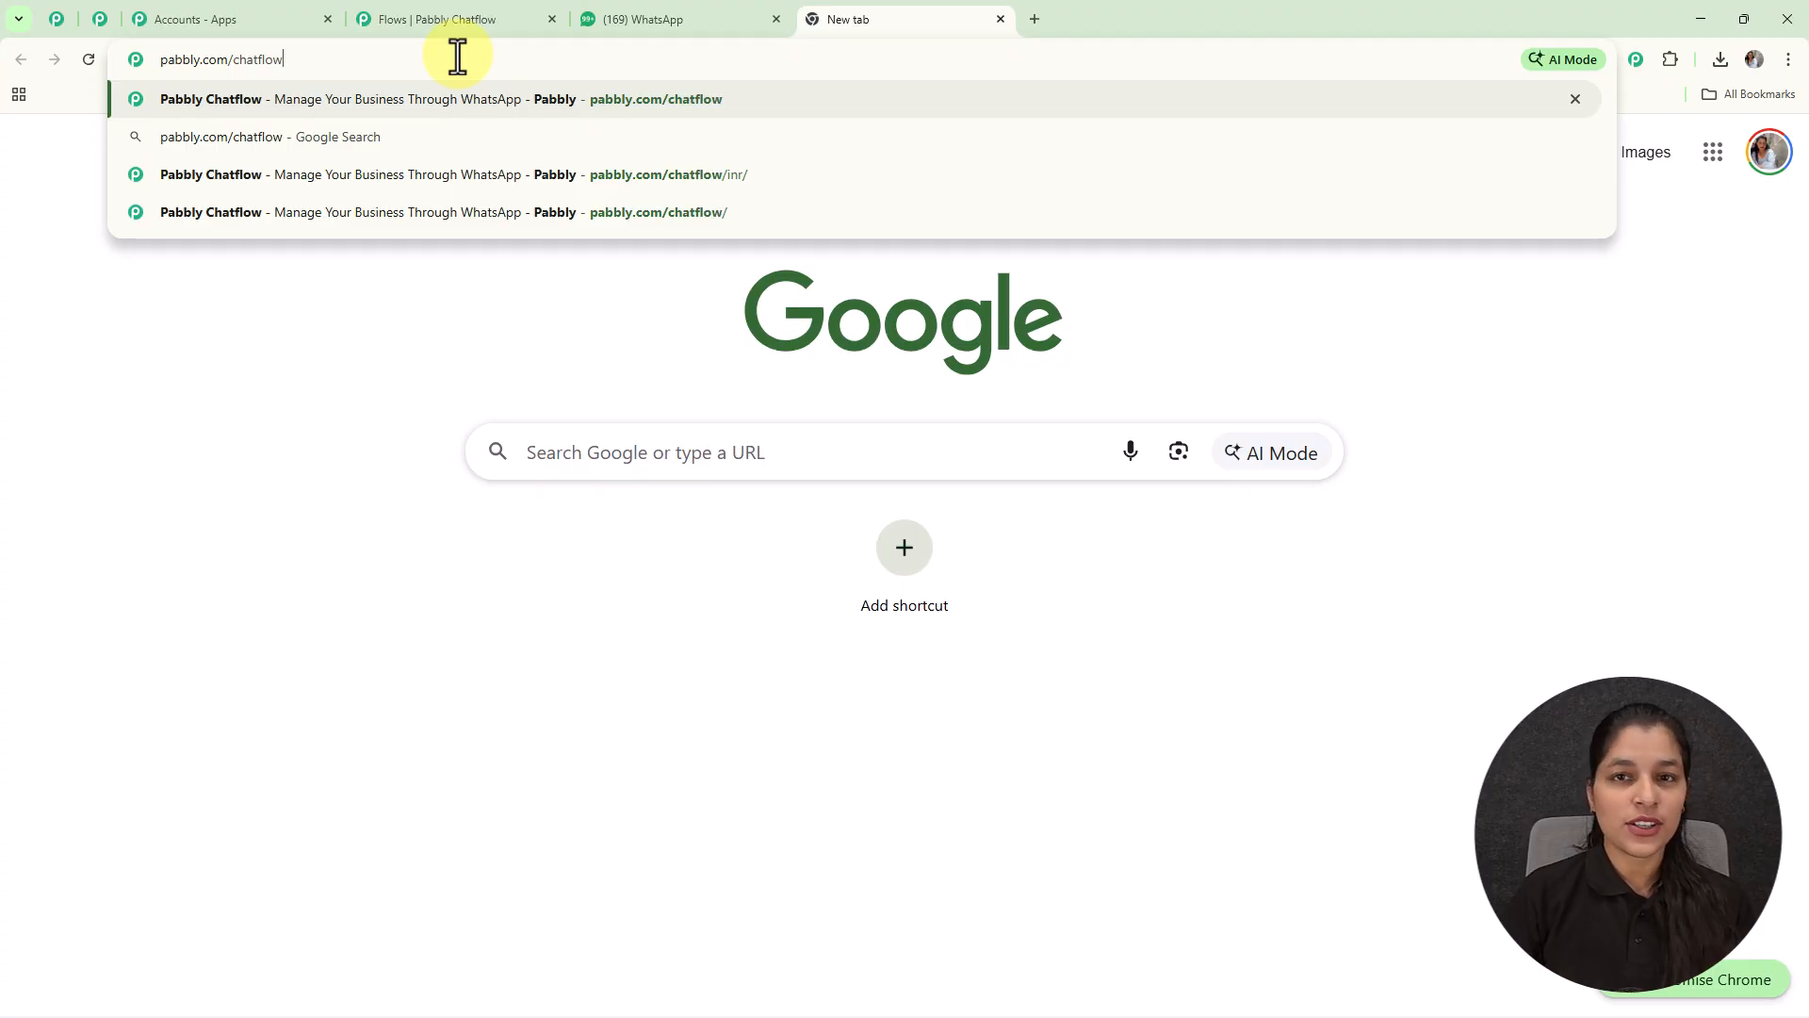
pyautogui.press('Return')
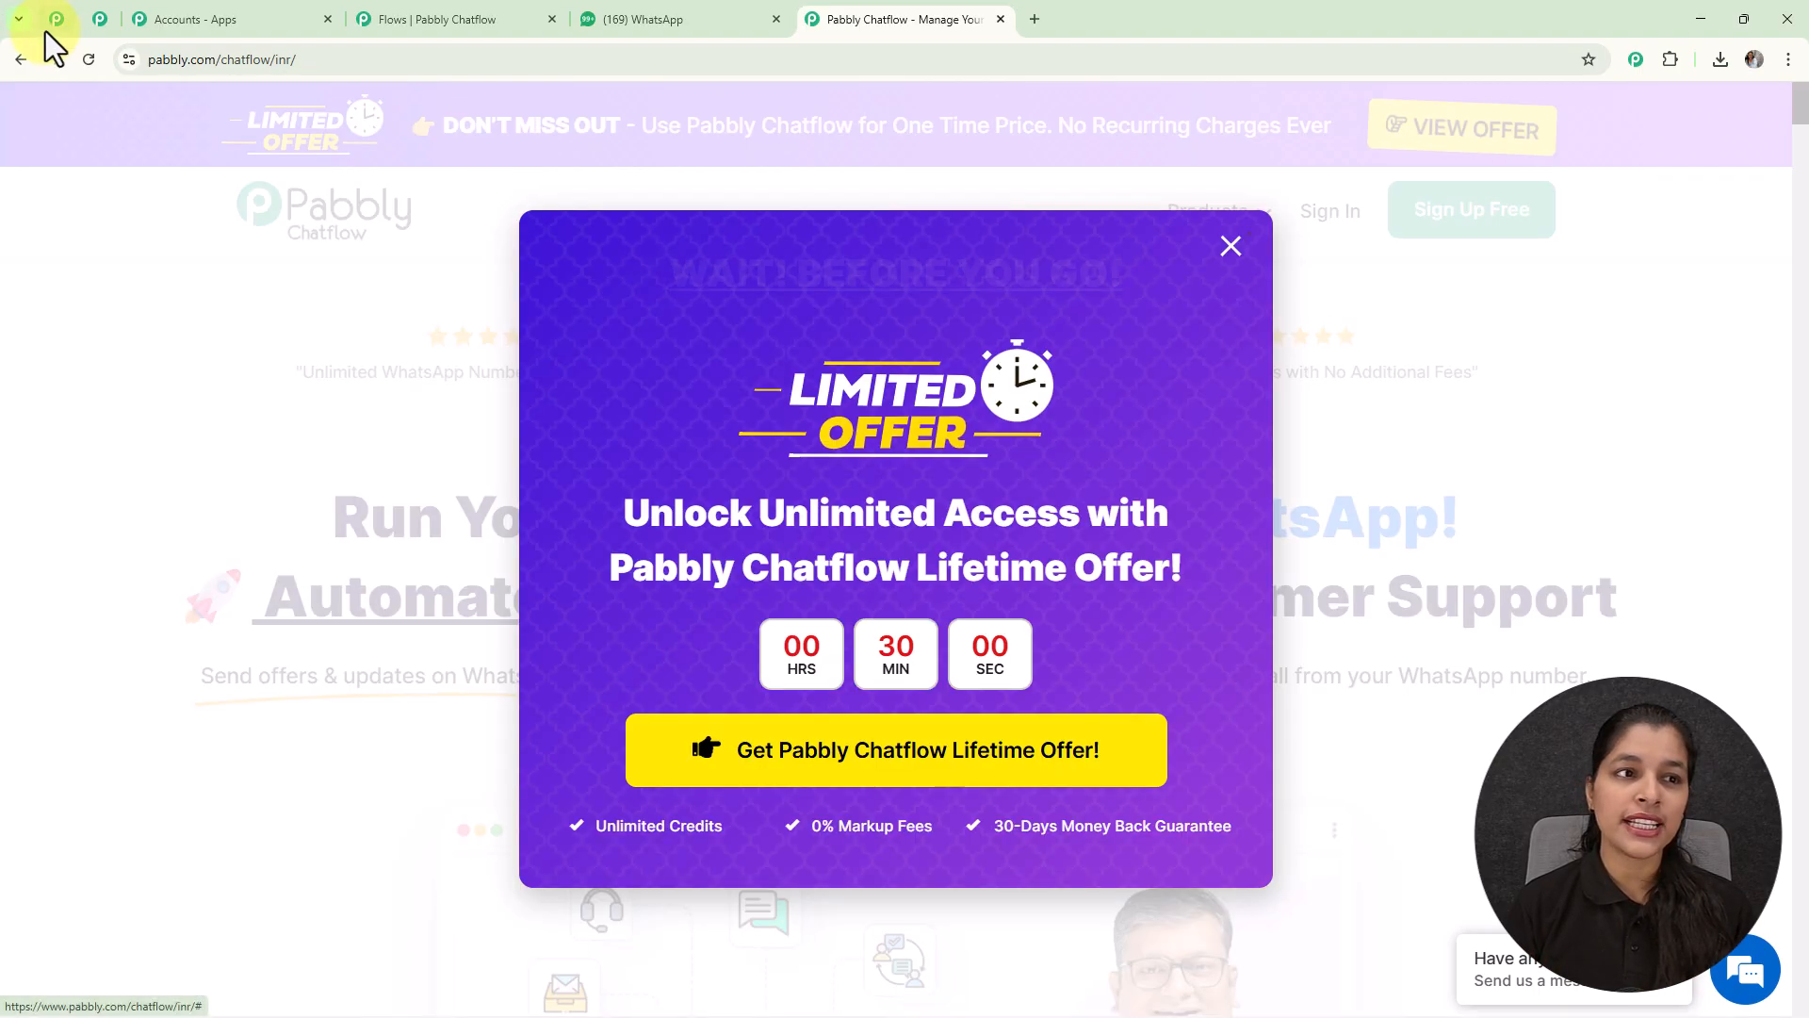
# Step: Browse down the pabbly.com/community page through its benefits, tutorial videos and customer reviews
pyautogui.click(47, 32)
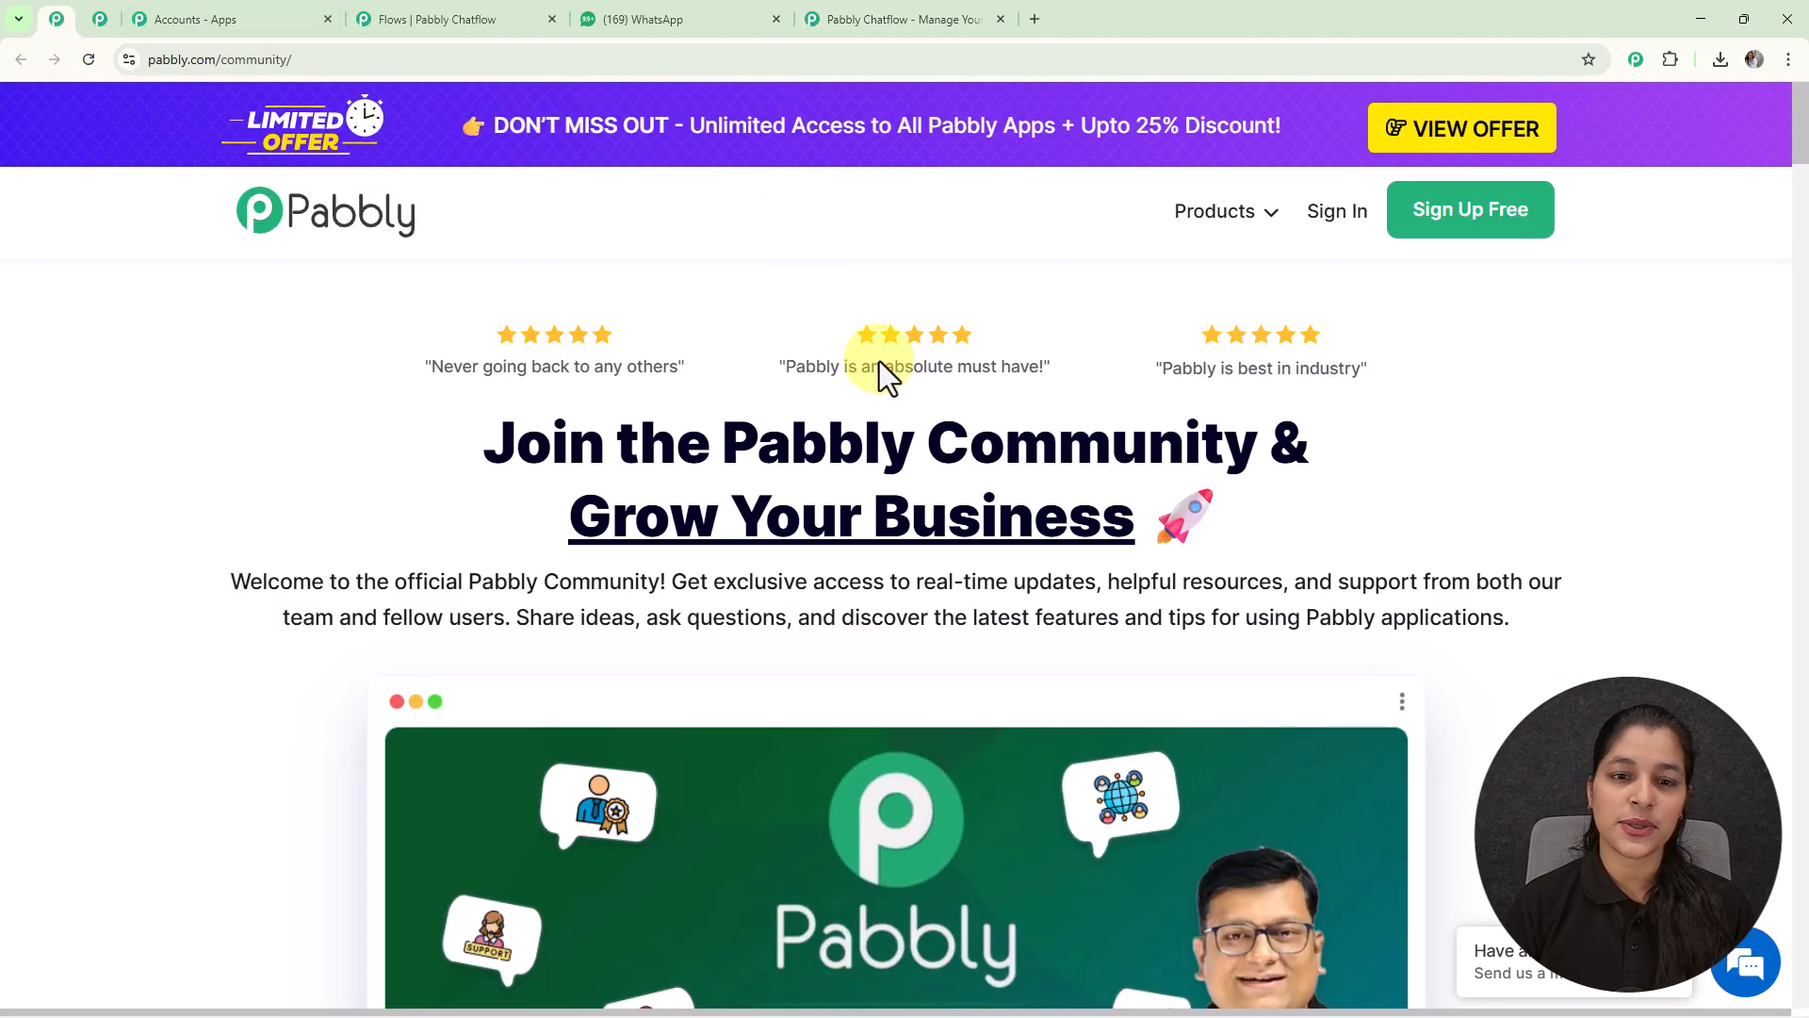
pyautogui.scroll(-4, 1036, 495)
pyautogui.scroll(-9, 1051, 503)
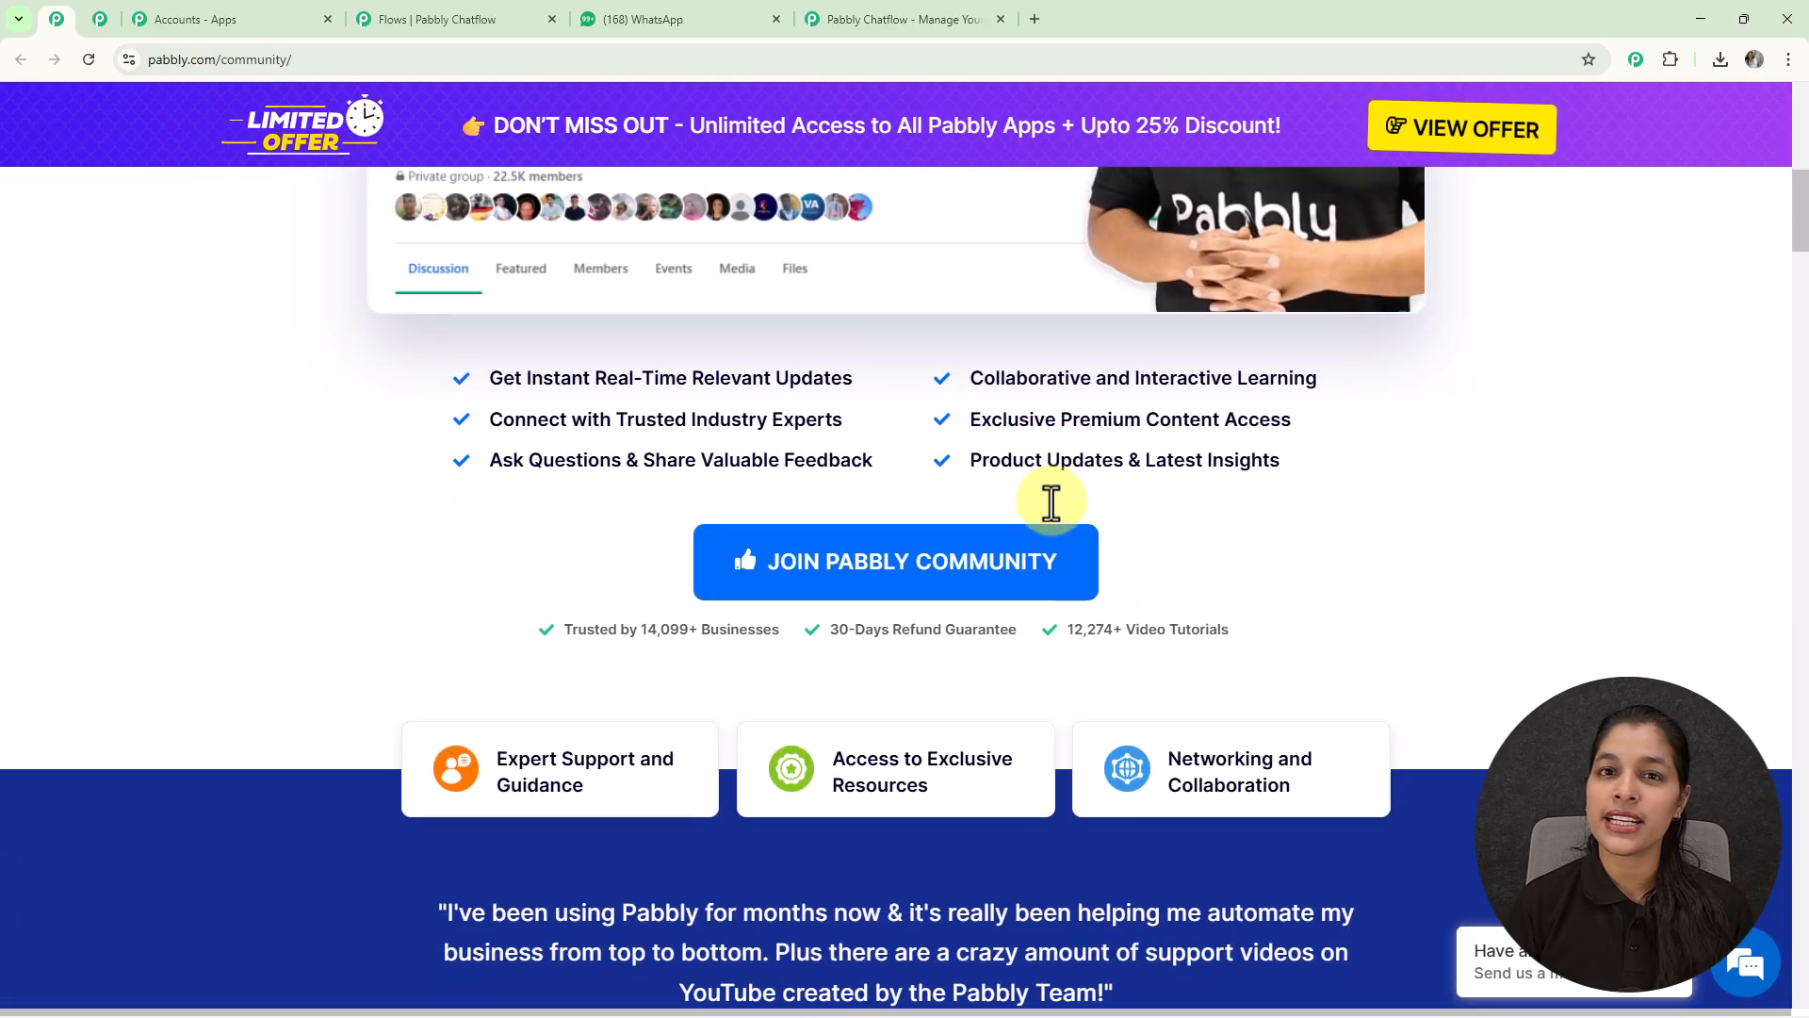
pyautogui.scroll(-8, 1051, 502)
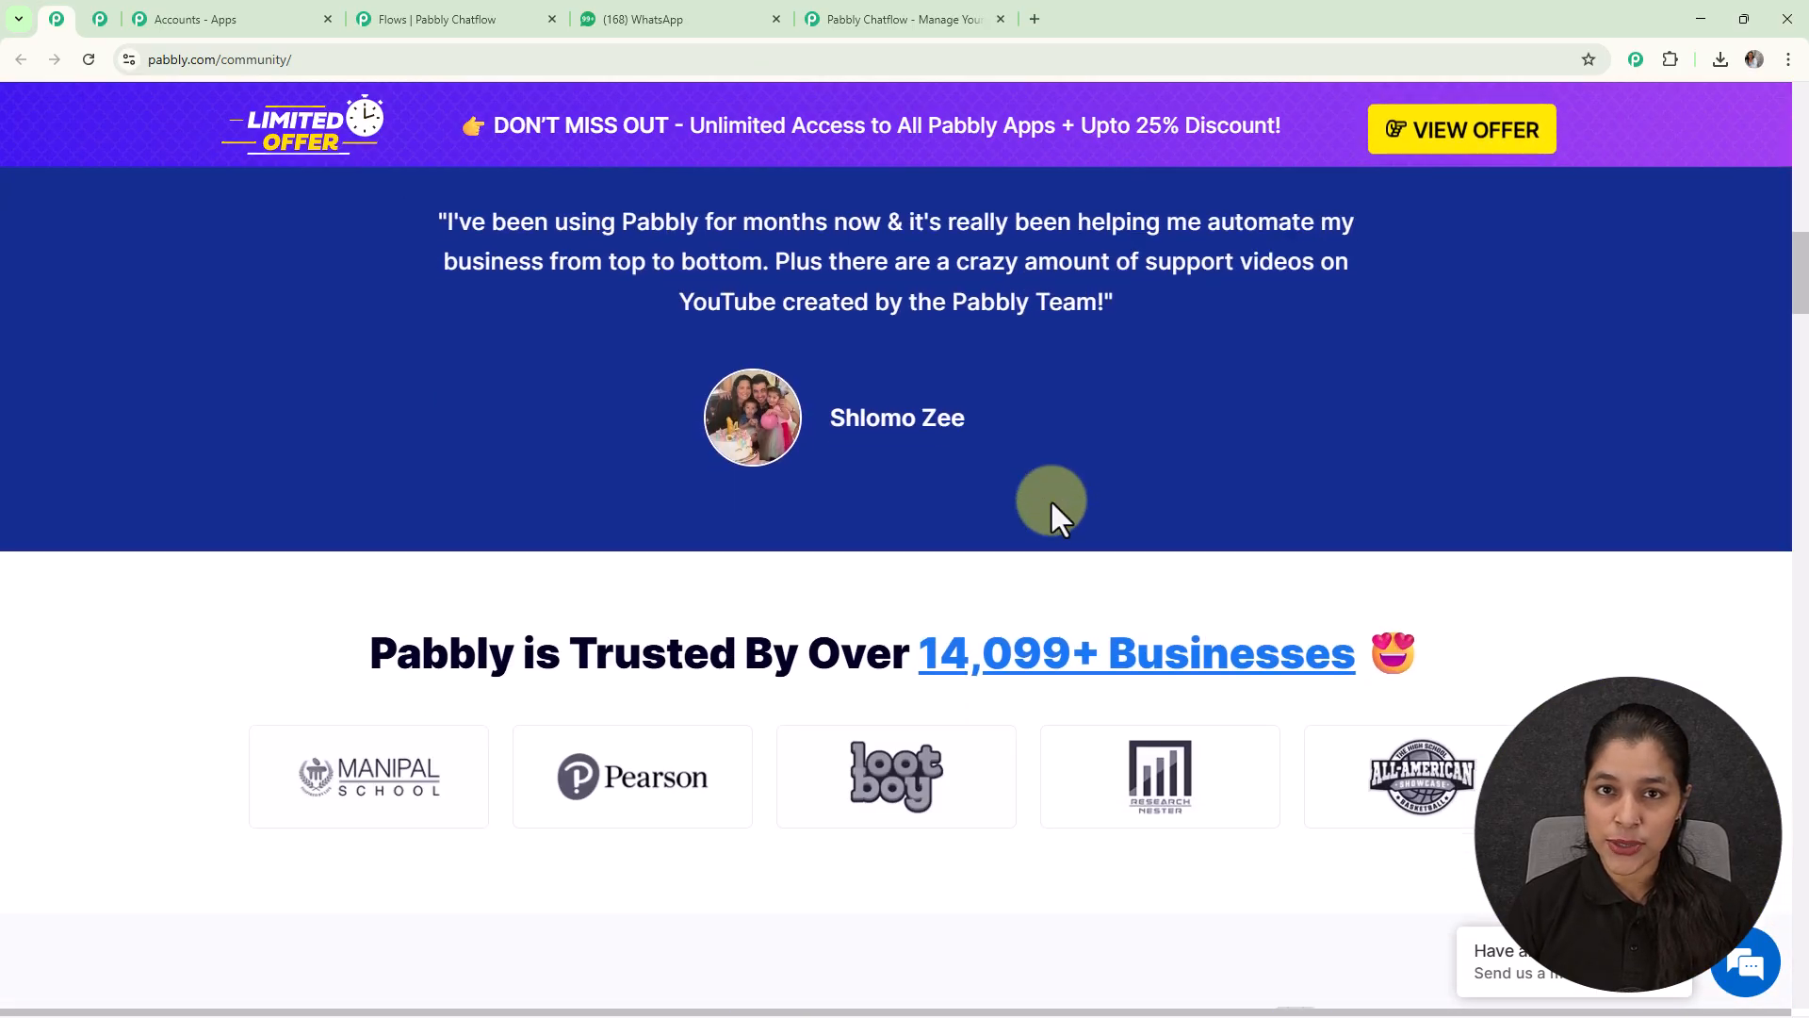
pyautogui.scroll(-5, 1052, 501)
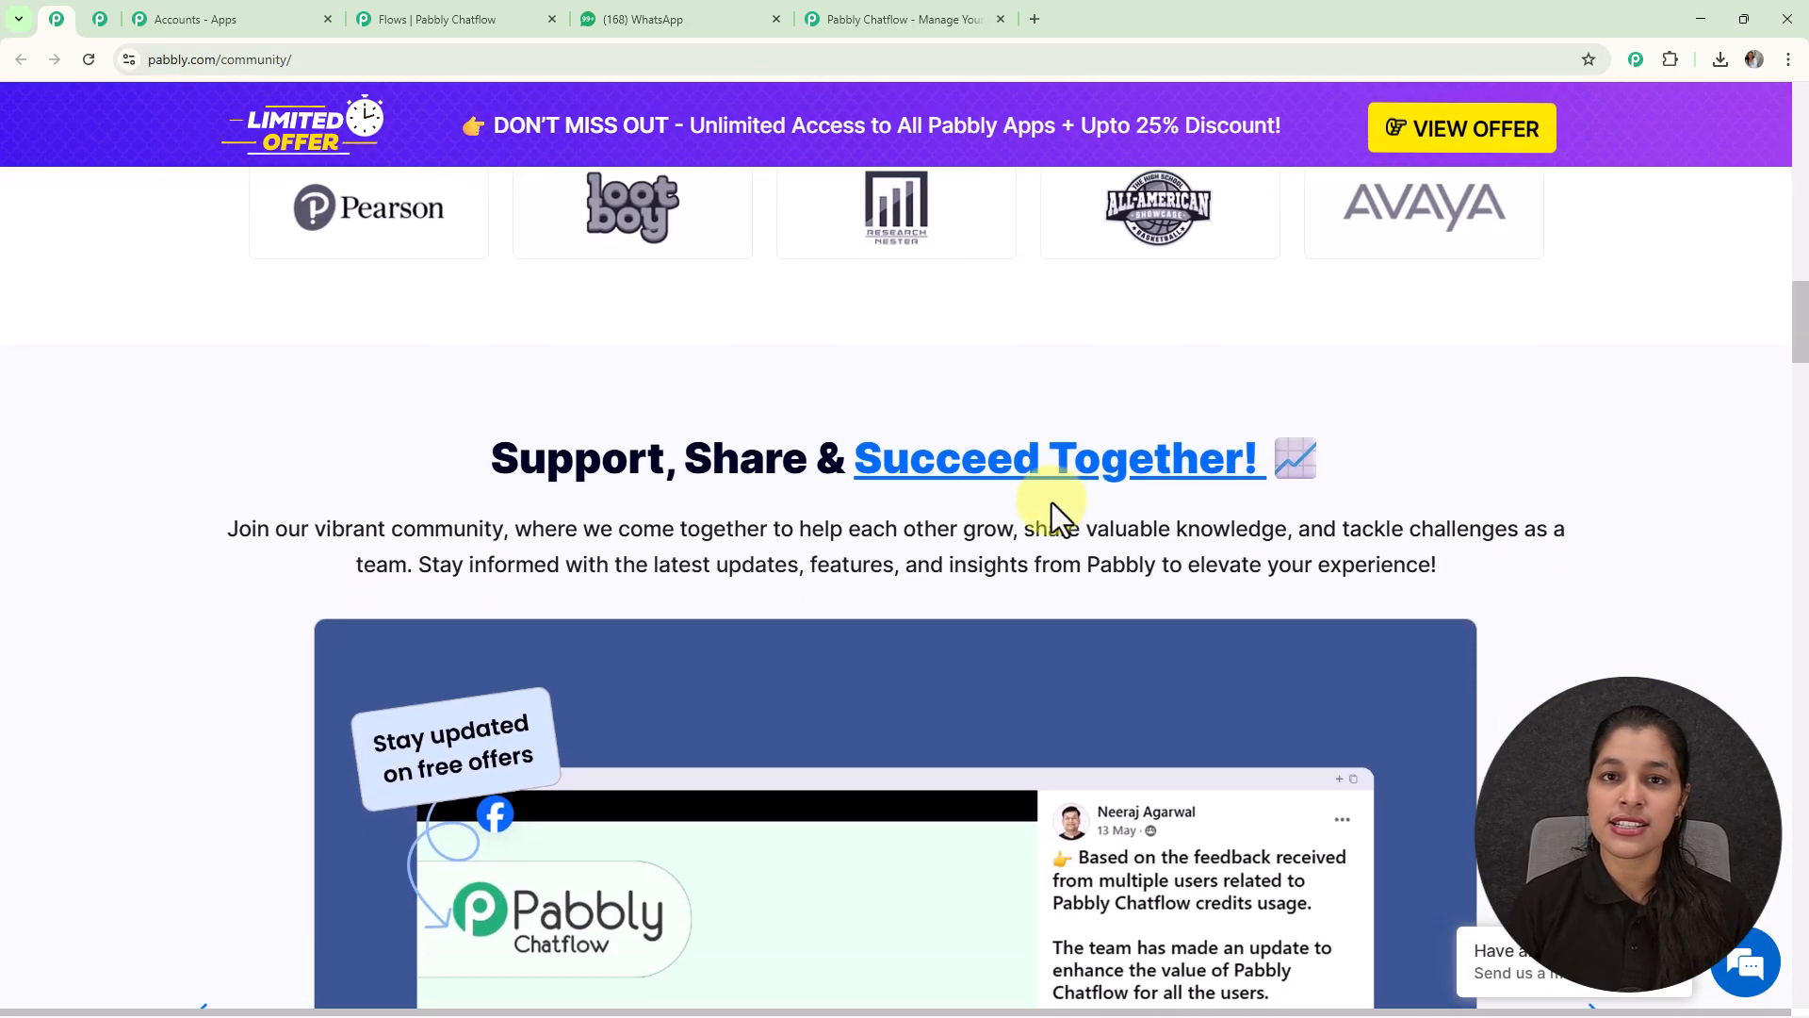
pyautogui.scroll(-4, 1052, 501)
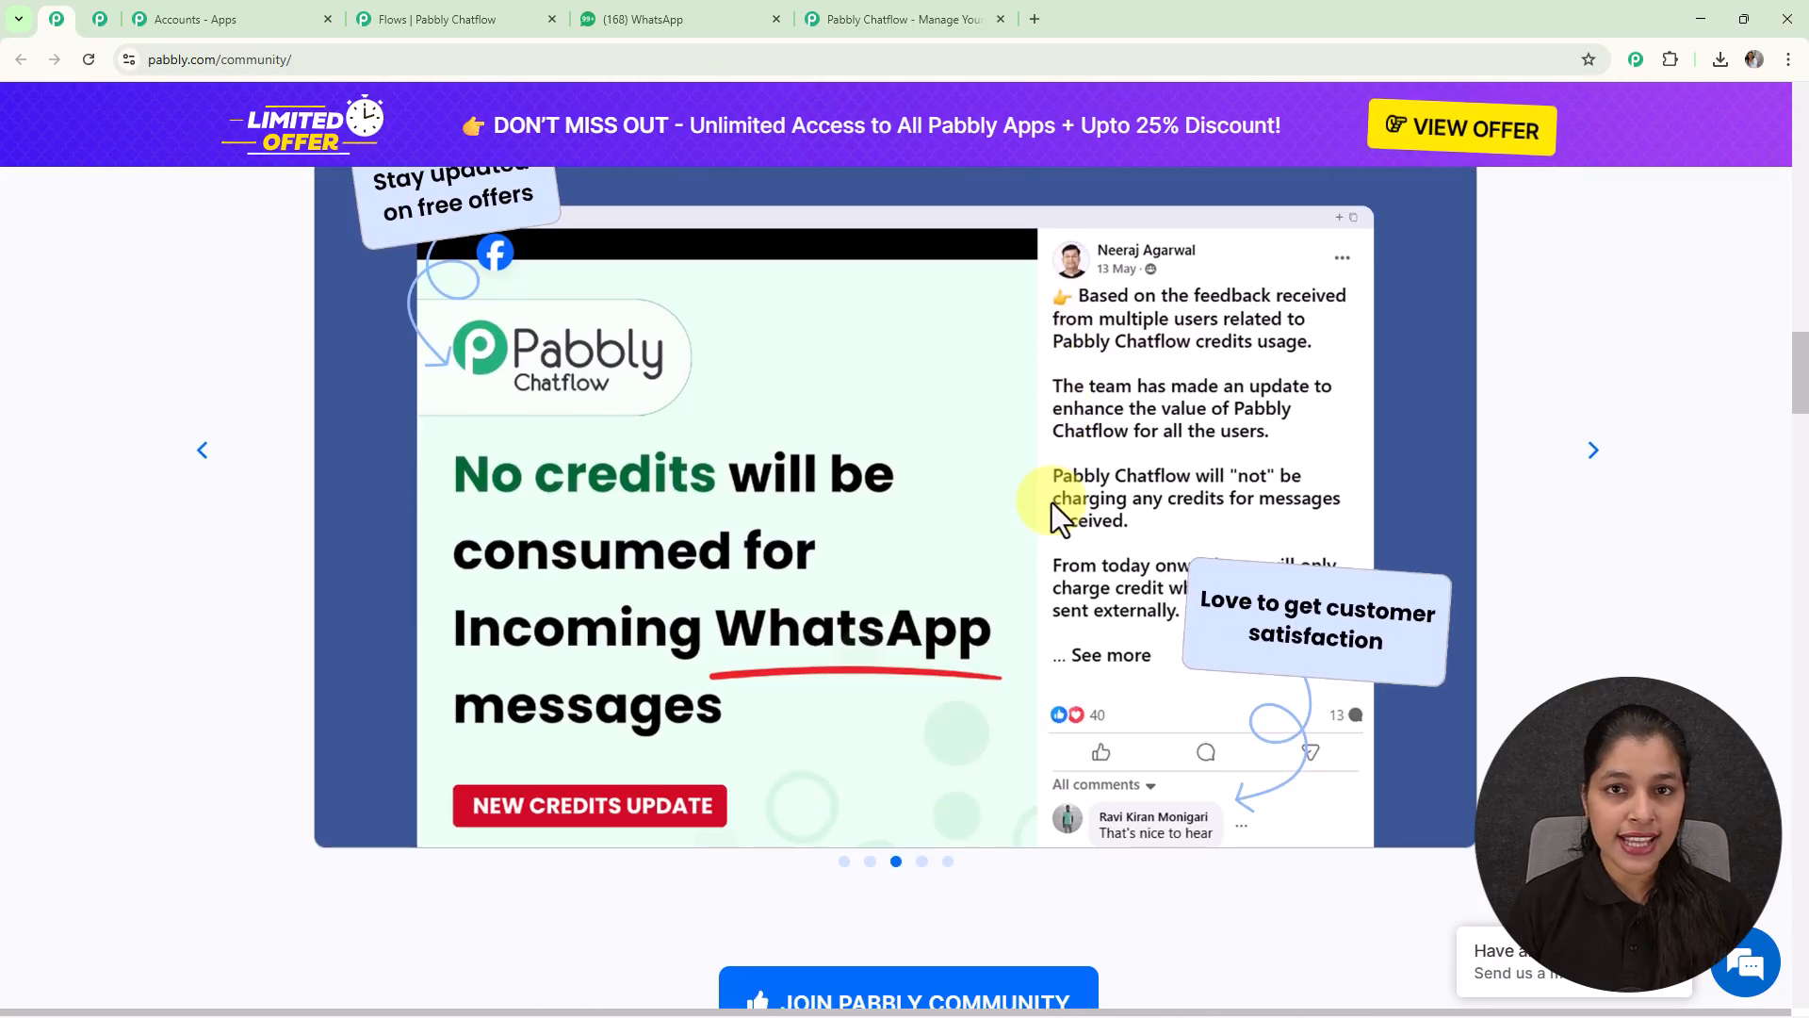
pyautogui.scroll(-4, 1051, 501)
pyautogui.scroll(-3, 1052, 501)
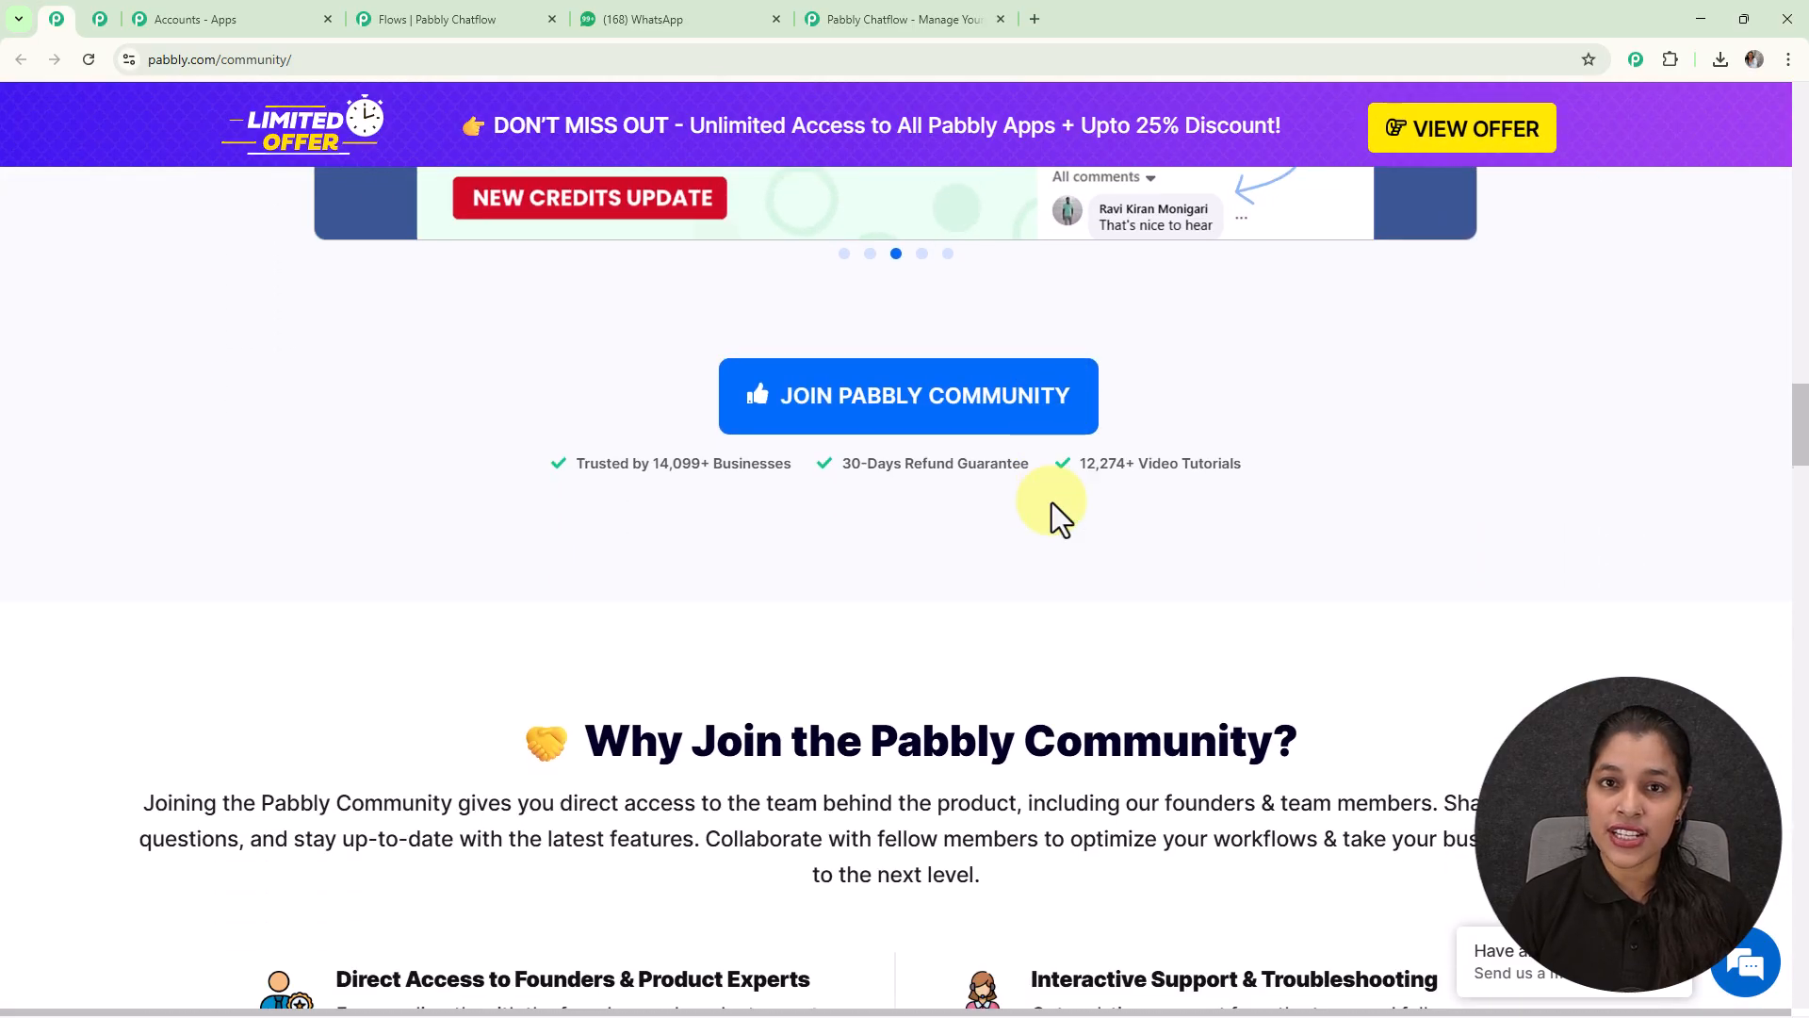
pyautogui.scroll(-3, 1051, 501)
pyautogui.scroll(-4, 1052, 501)
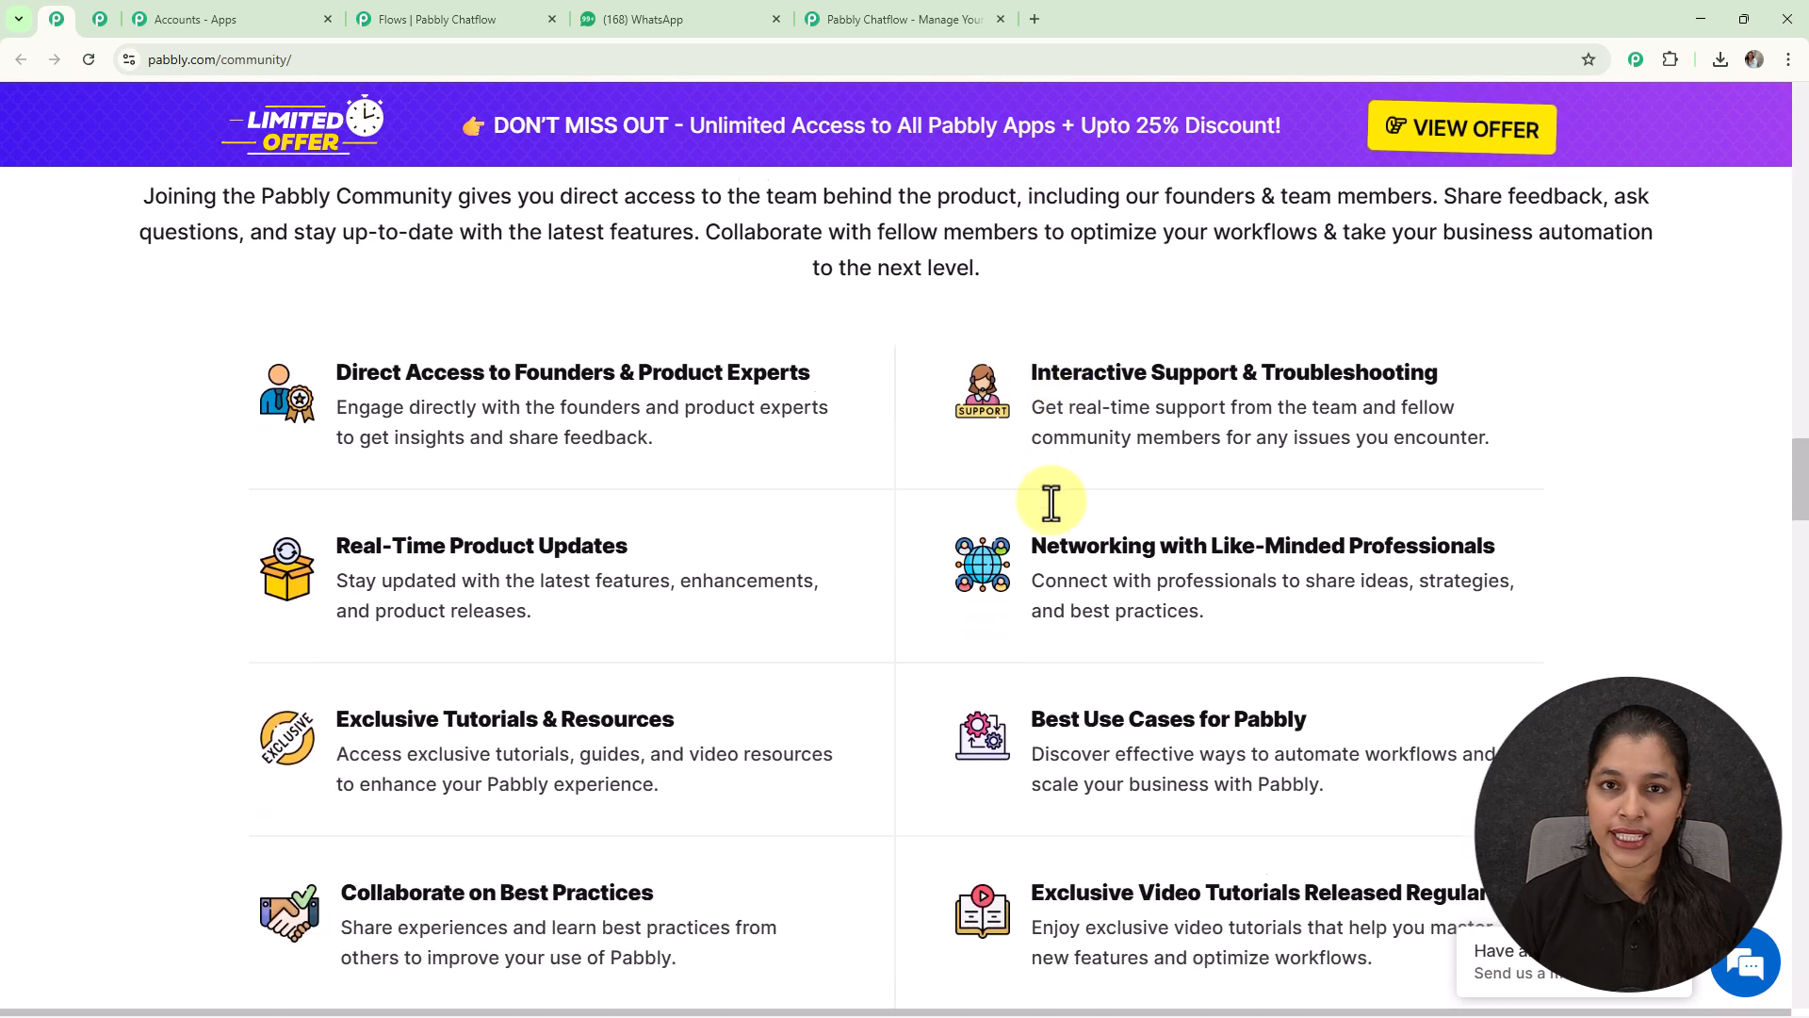
pyautogui.scroll(-1, 1052, 502)
pyautogui.scroll(-4, 1052, 501)
pyautogui.scroll(-4, 1051, 502)
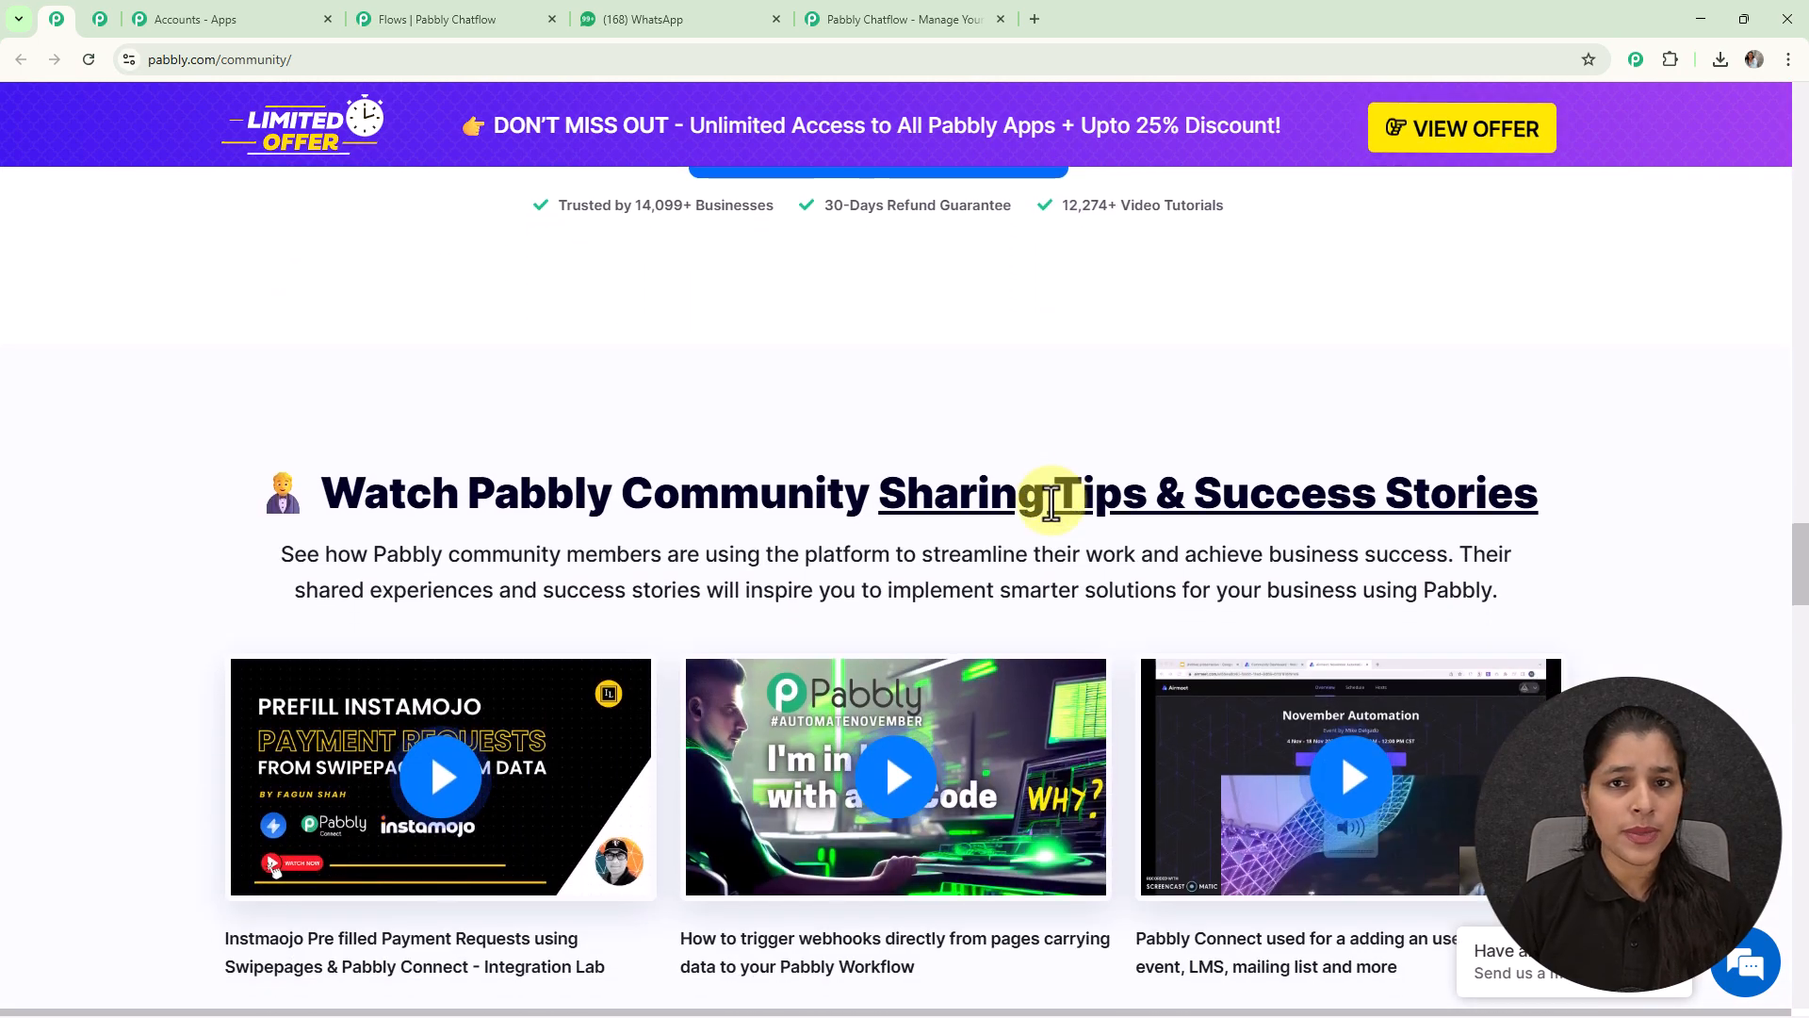
pyautogui.scroll(-3, 1052, 502)
pyautogui.scroll(-1, 1051, 502)
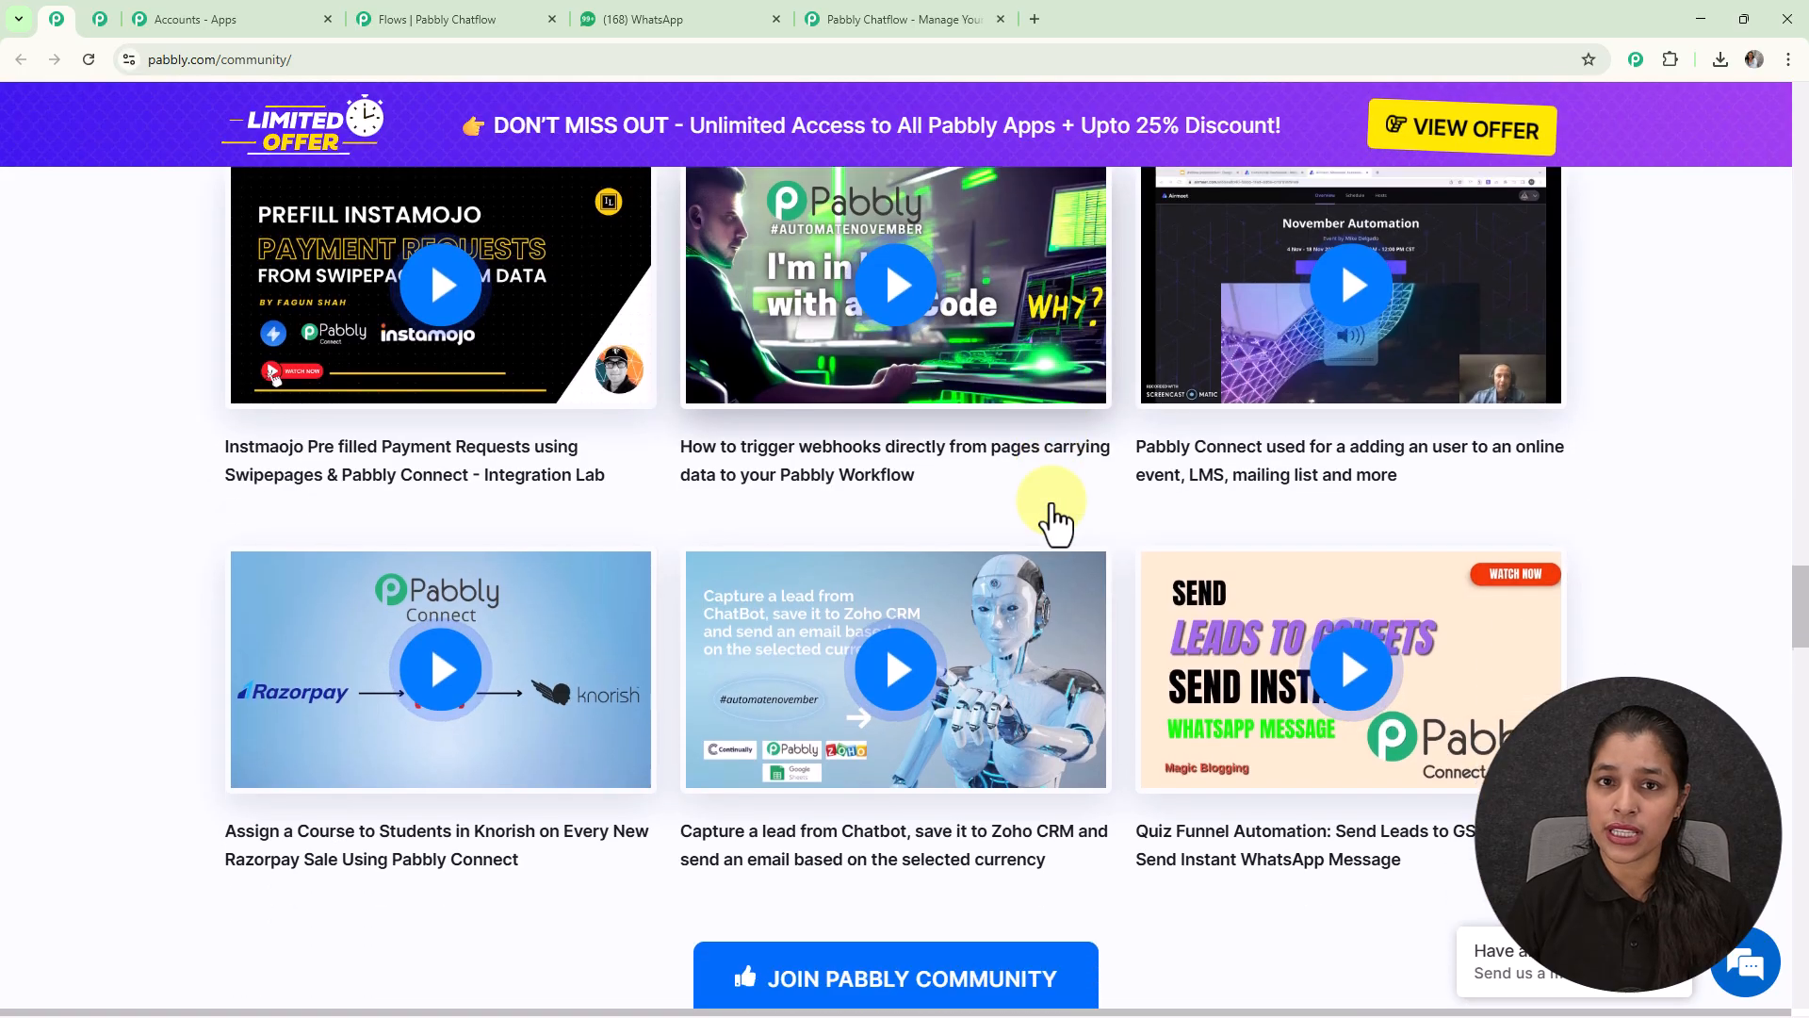
pyautogui.scroll(-4, 1052, 504)
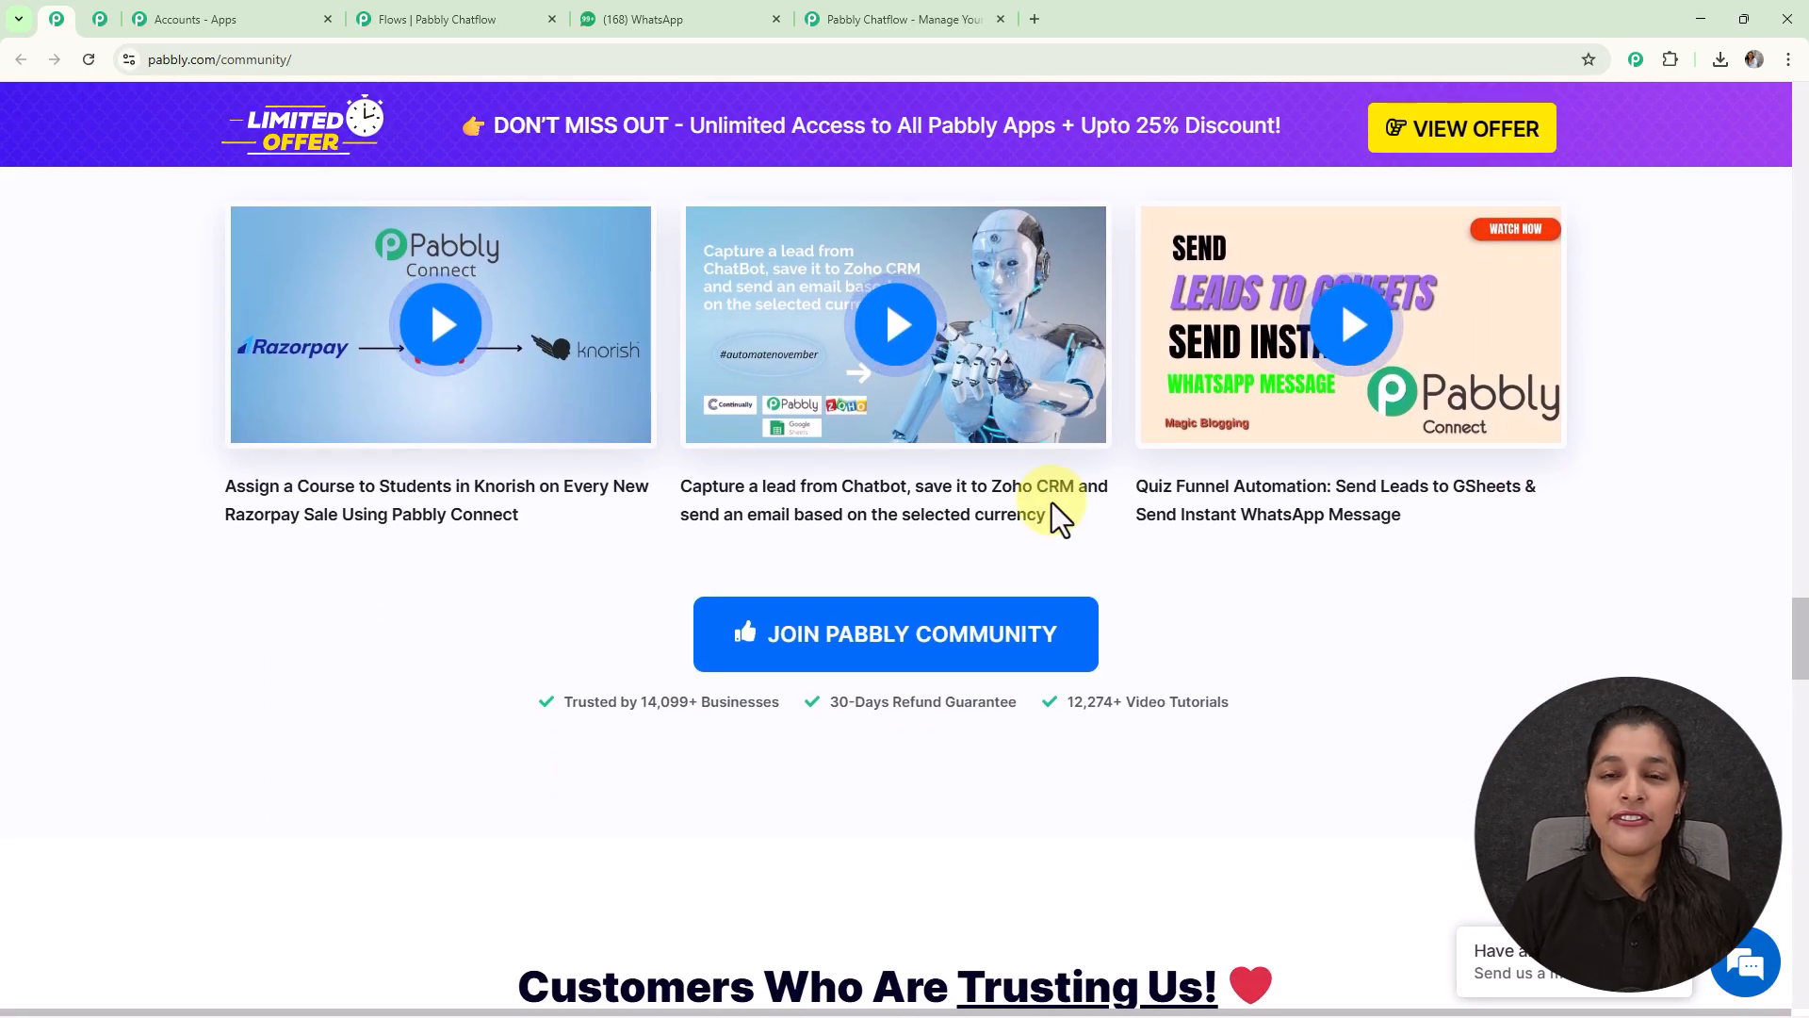
pyautogui.scroll(-3, 1052, 501)
pyautogui.scroll(-5, 1051, 501)
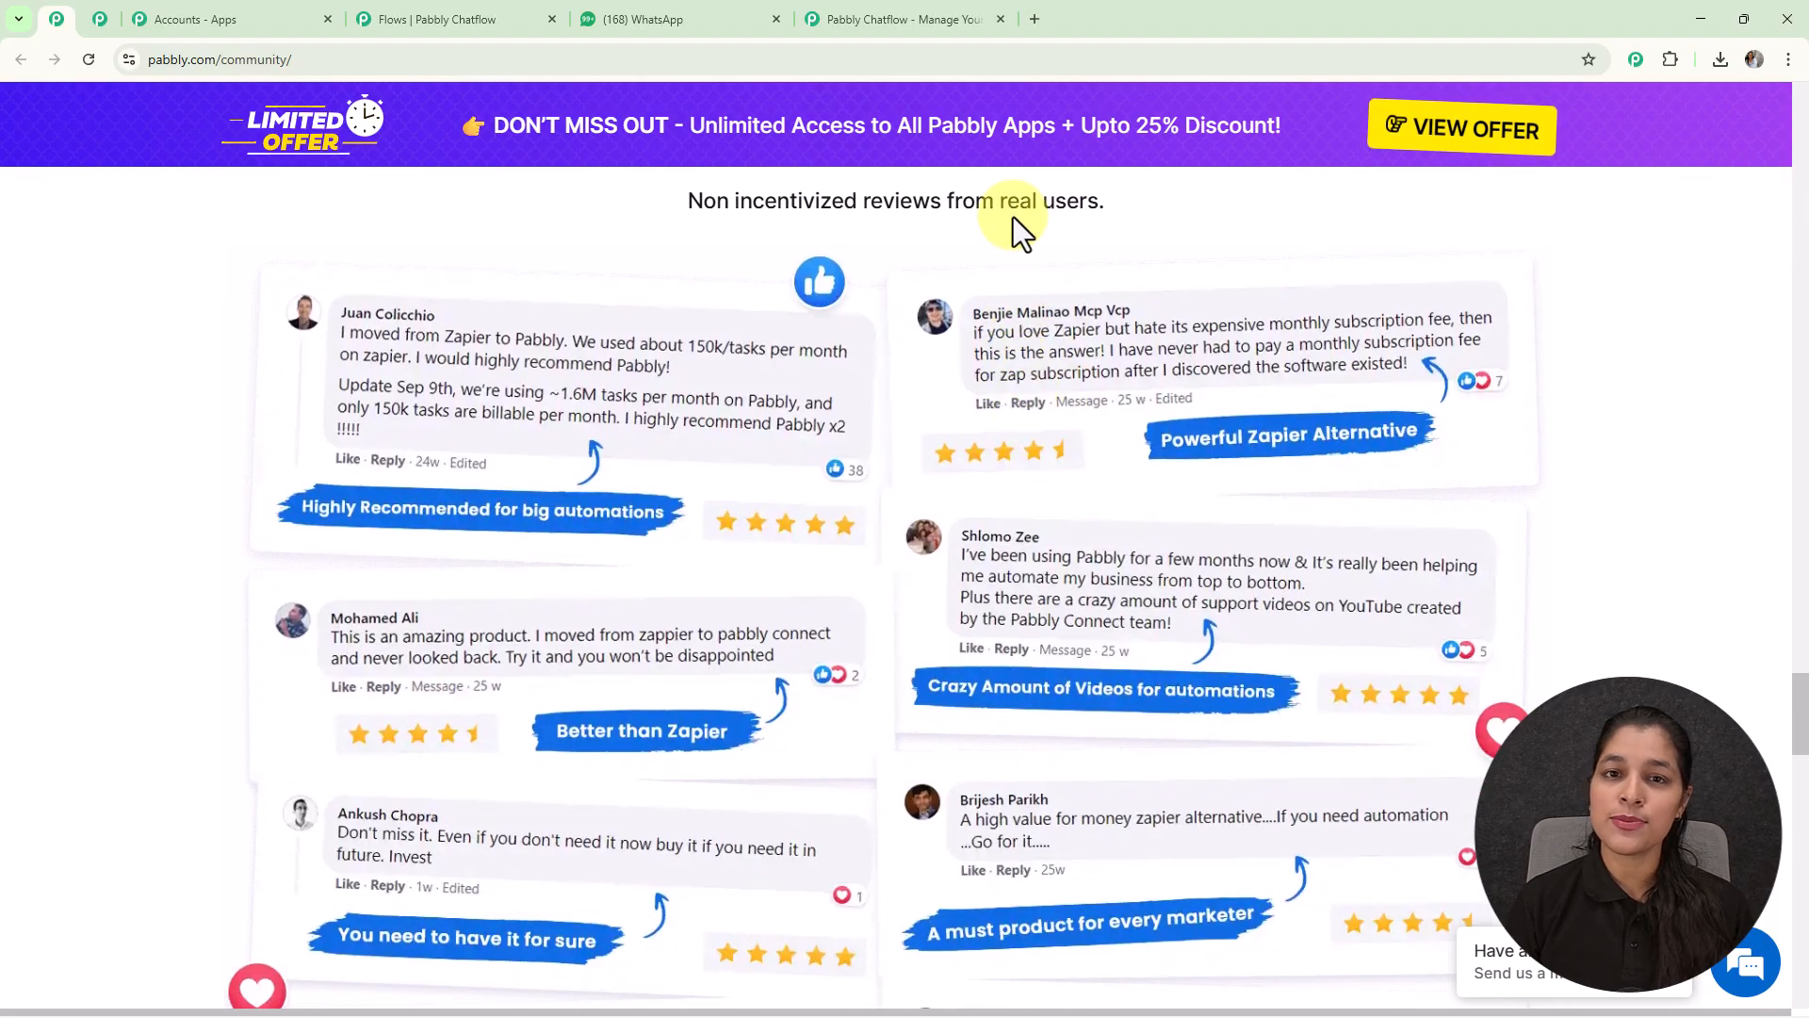
# Step: Back on the Chatflow page, dismiss the offer popup, sign in and open Pabbly Chatflow
pyautogui.click(926, 15)
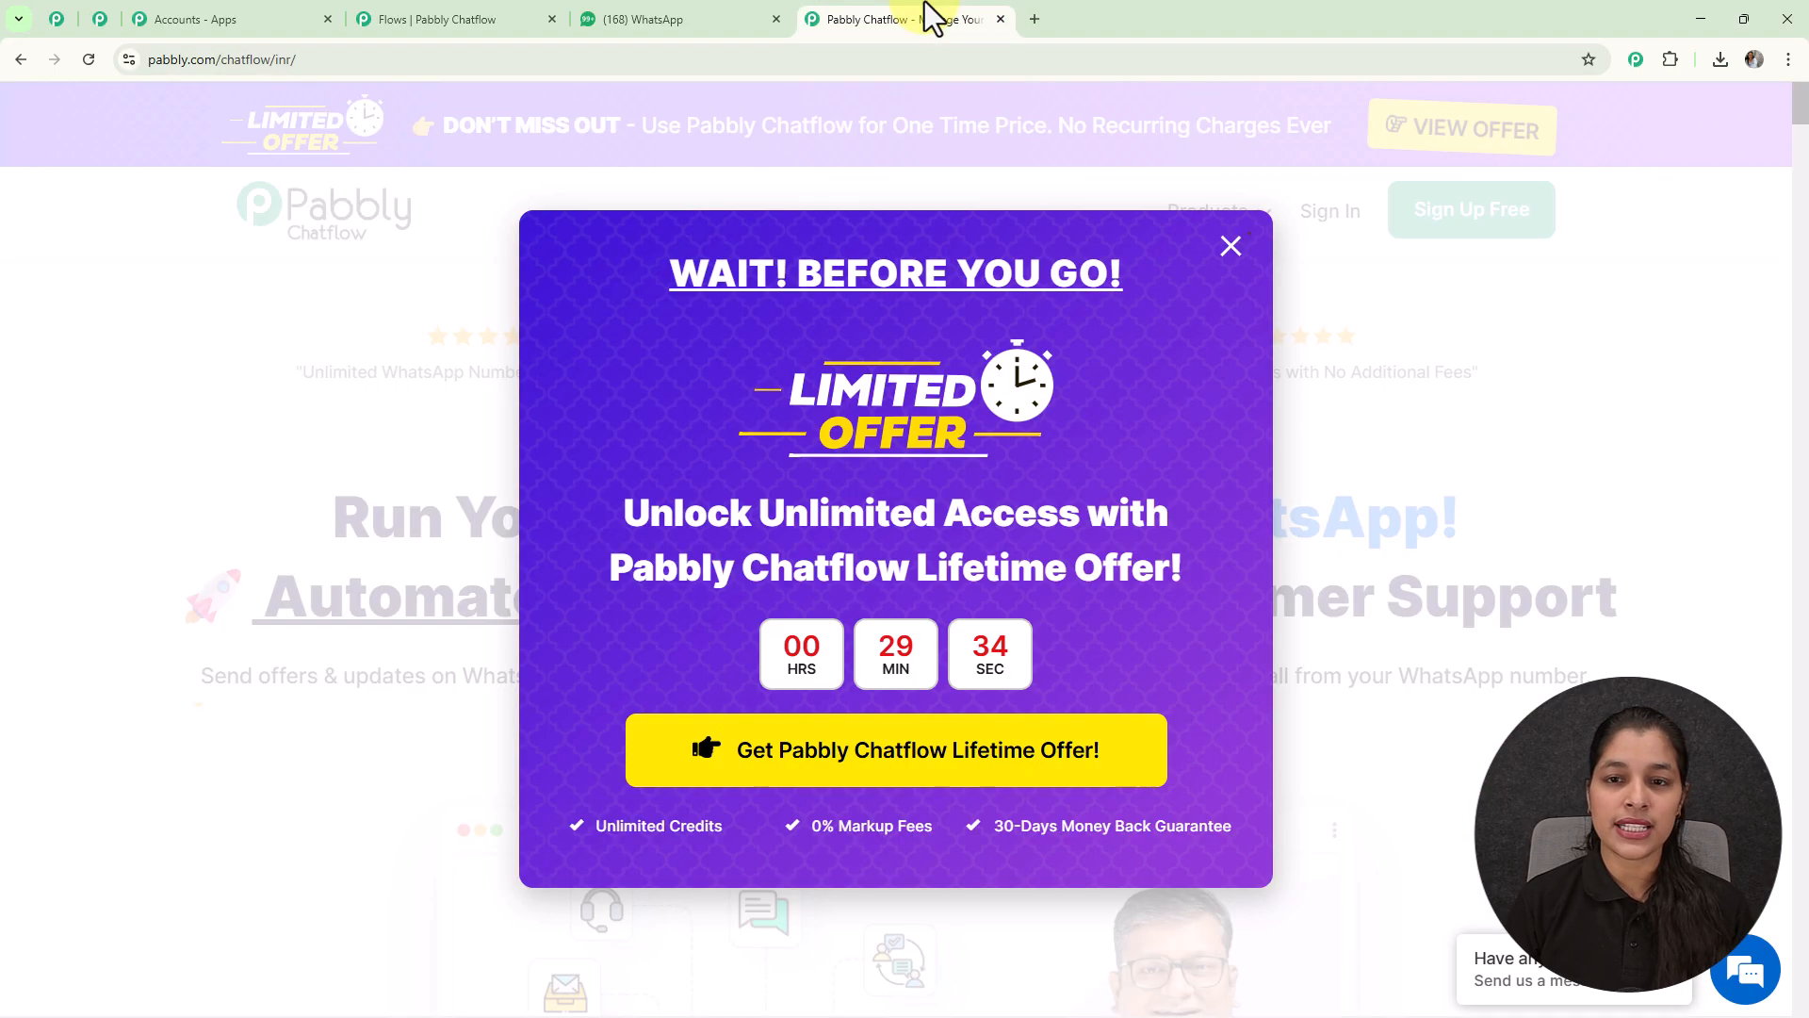
pyautogui.click(1235, 250)
pyautogui.click(1320, 222)
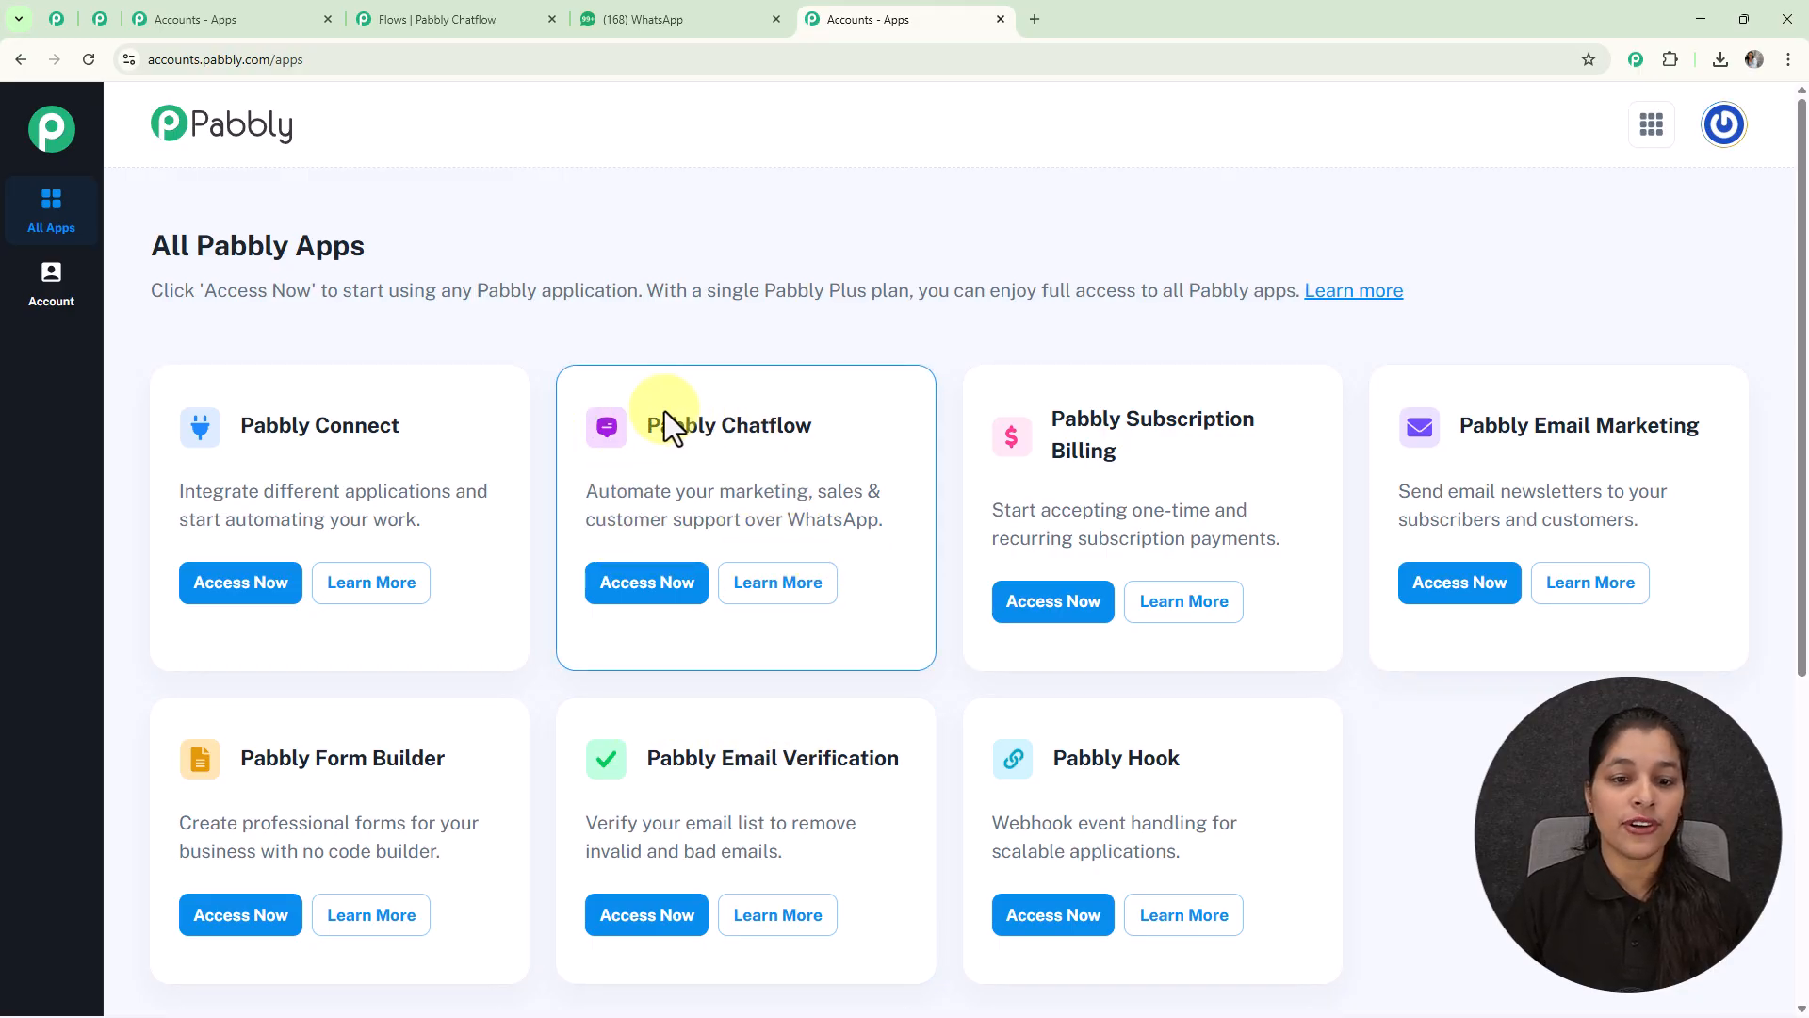
pyautogui.click(641, 596)
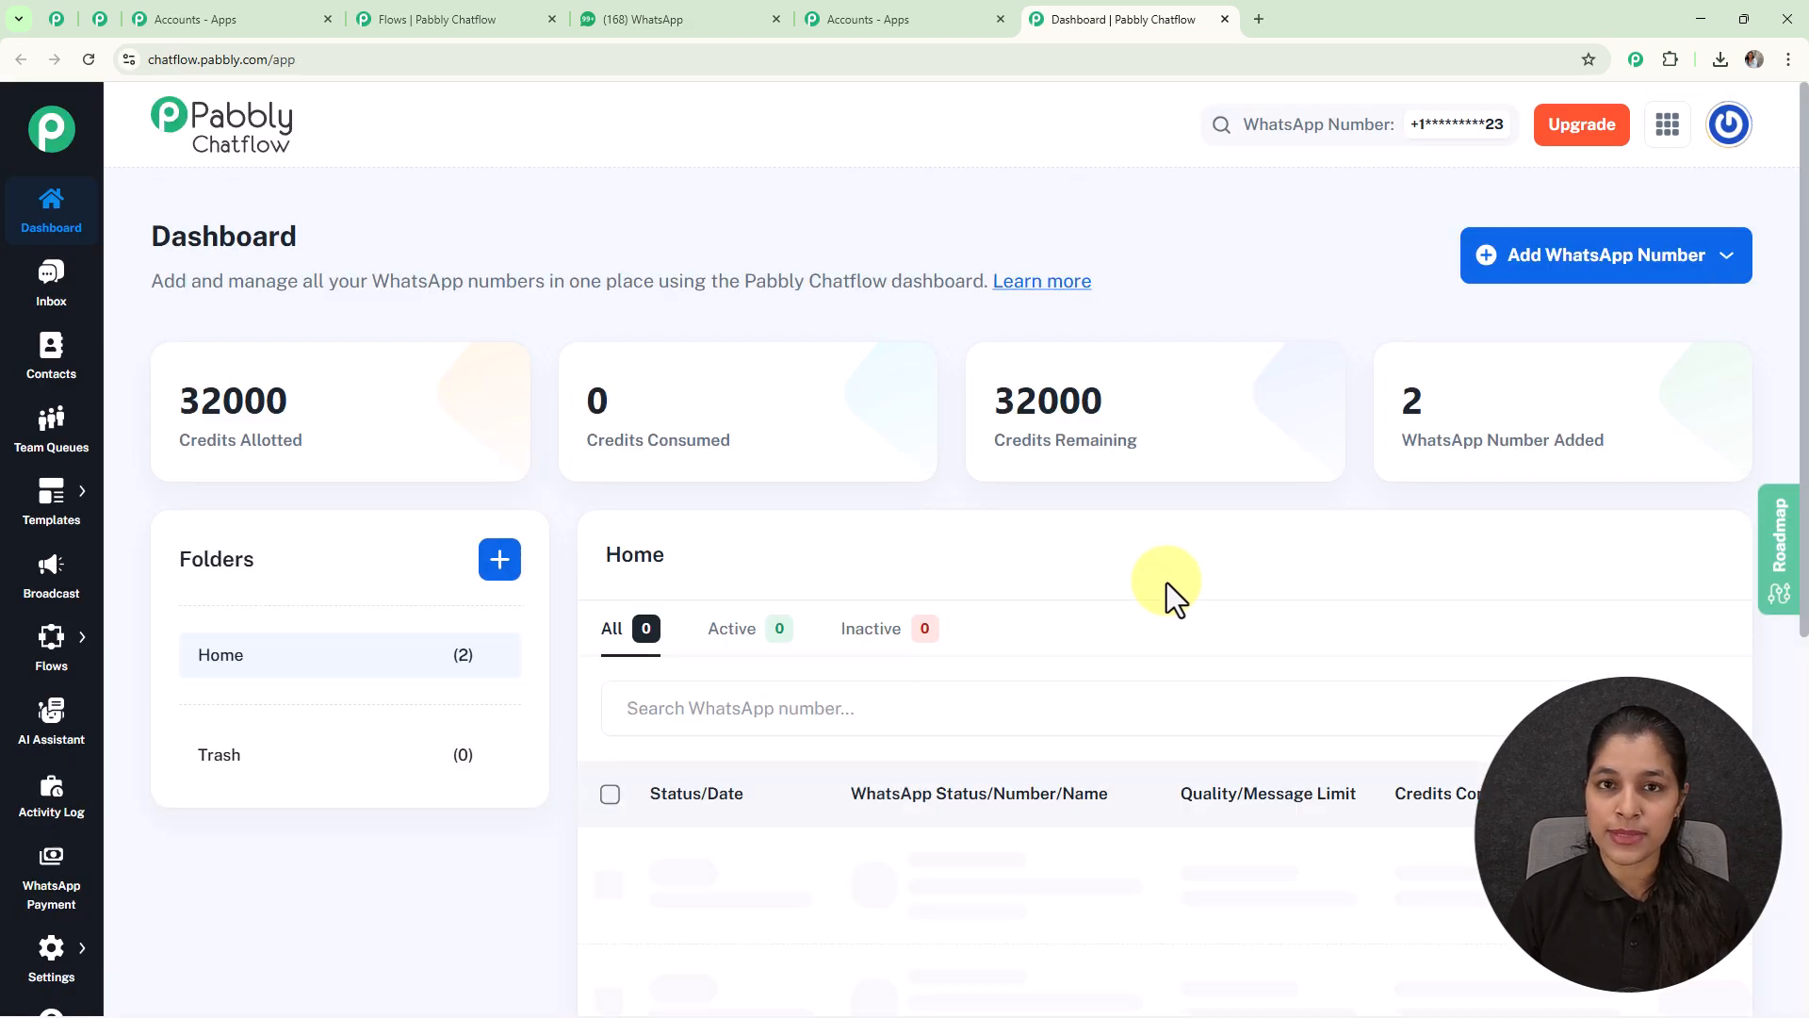
# Step: Look over the Dashboard's credits and the options for adding a WhatsApp number
pyautogui.scroll(-4, 1167, 583)
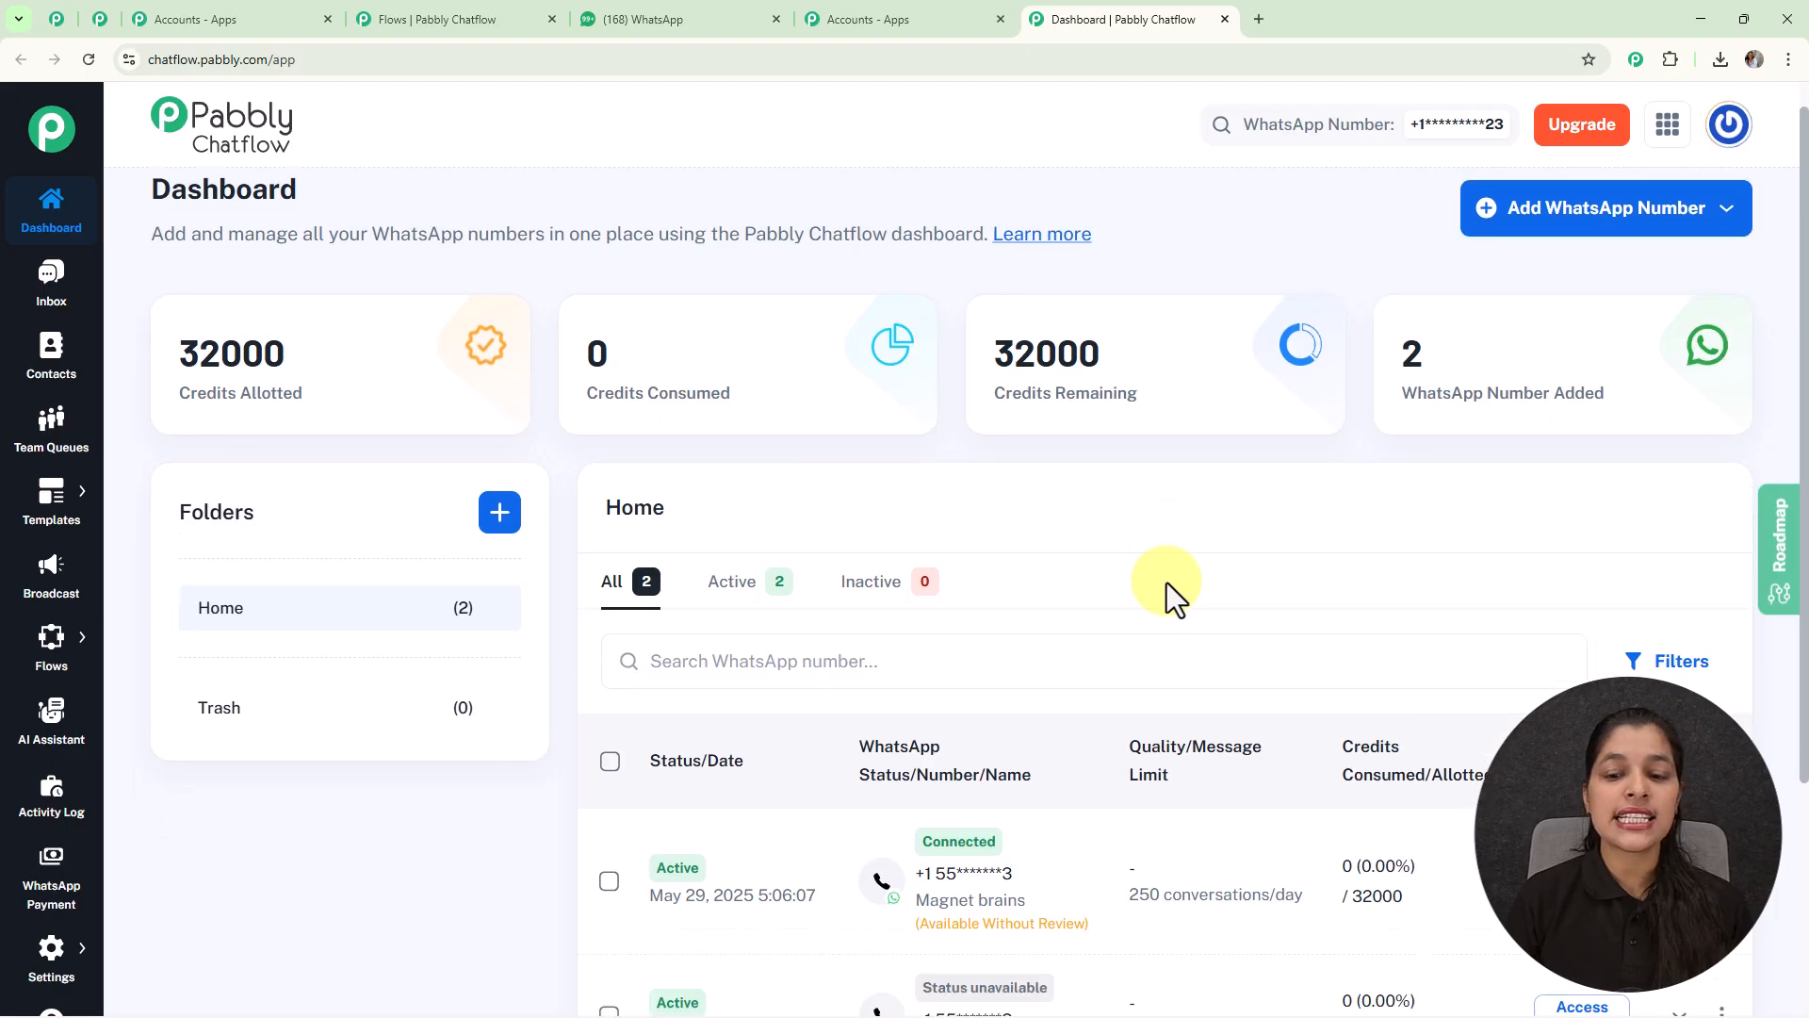
pyautogui.scroll(4, 1159, 697)
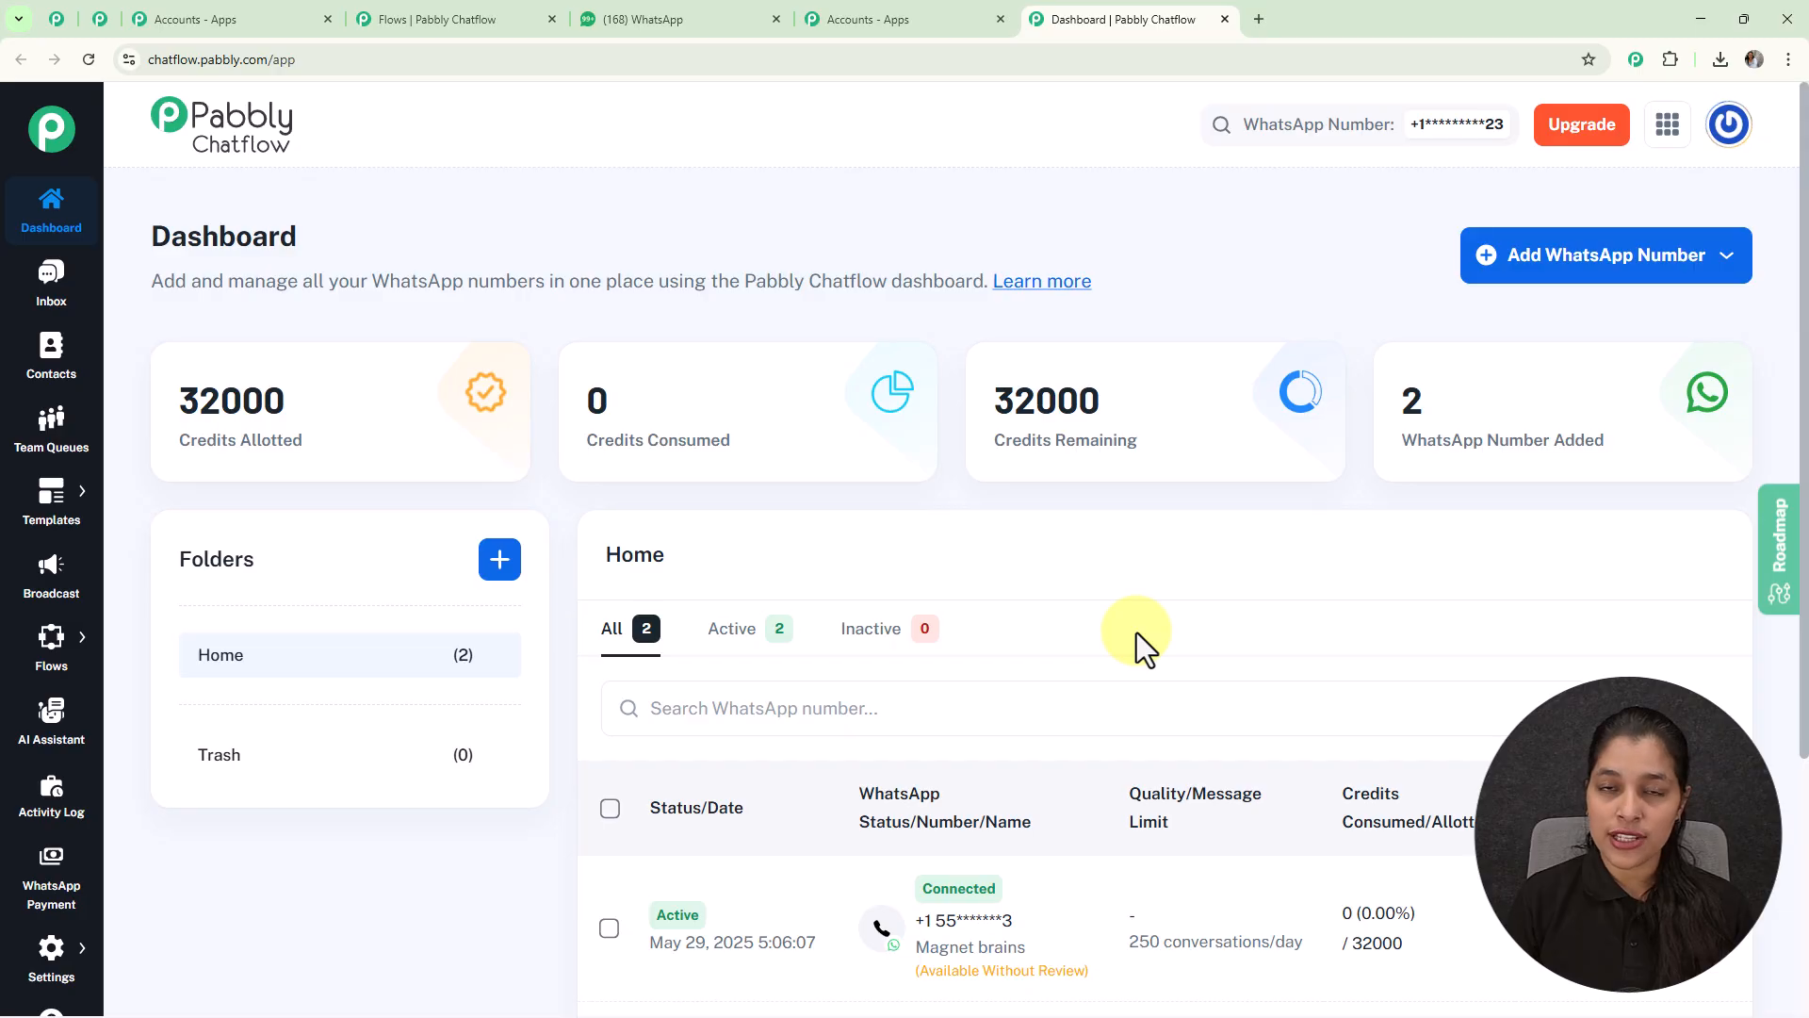
pyautogui.click(1552, 264)
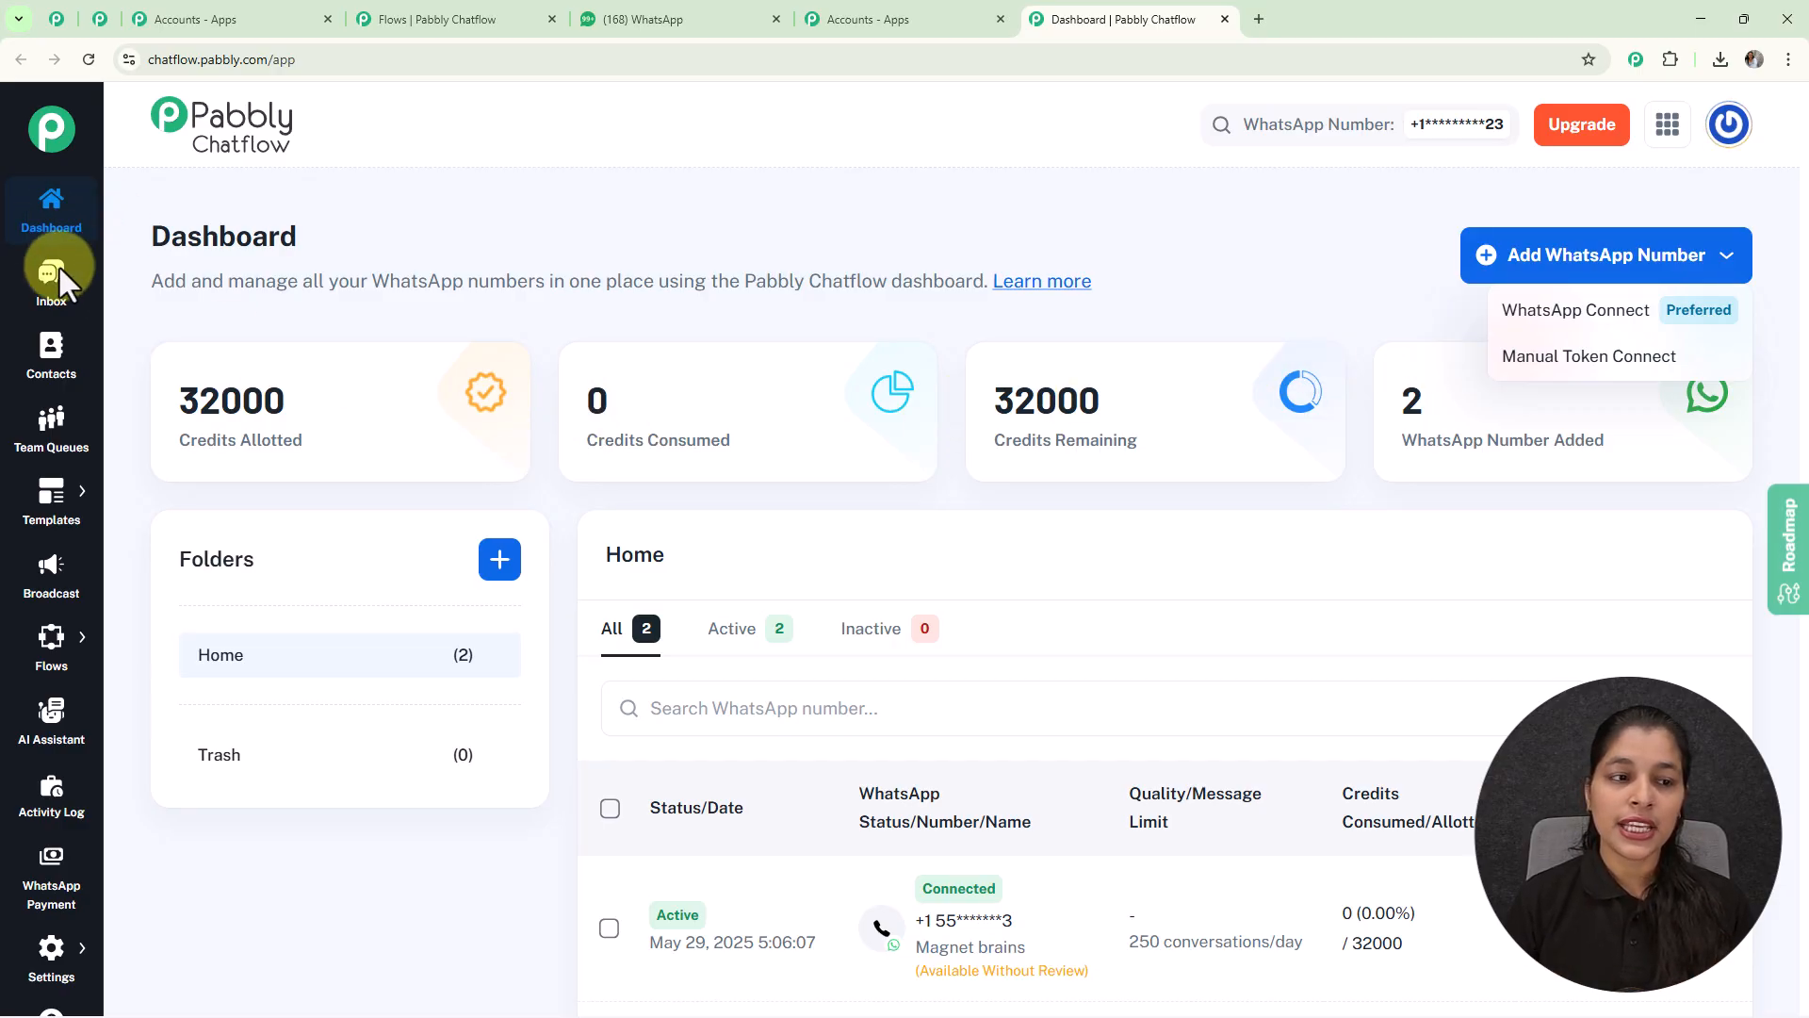
pyautogui.click(143, 296)
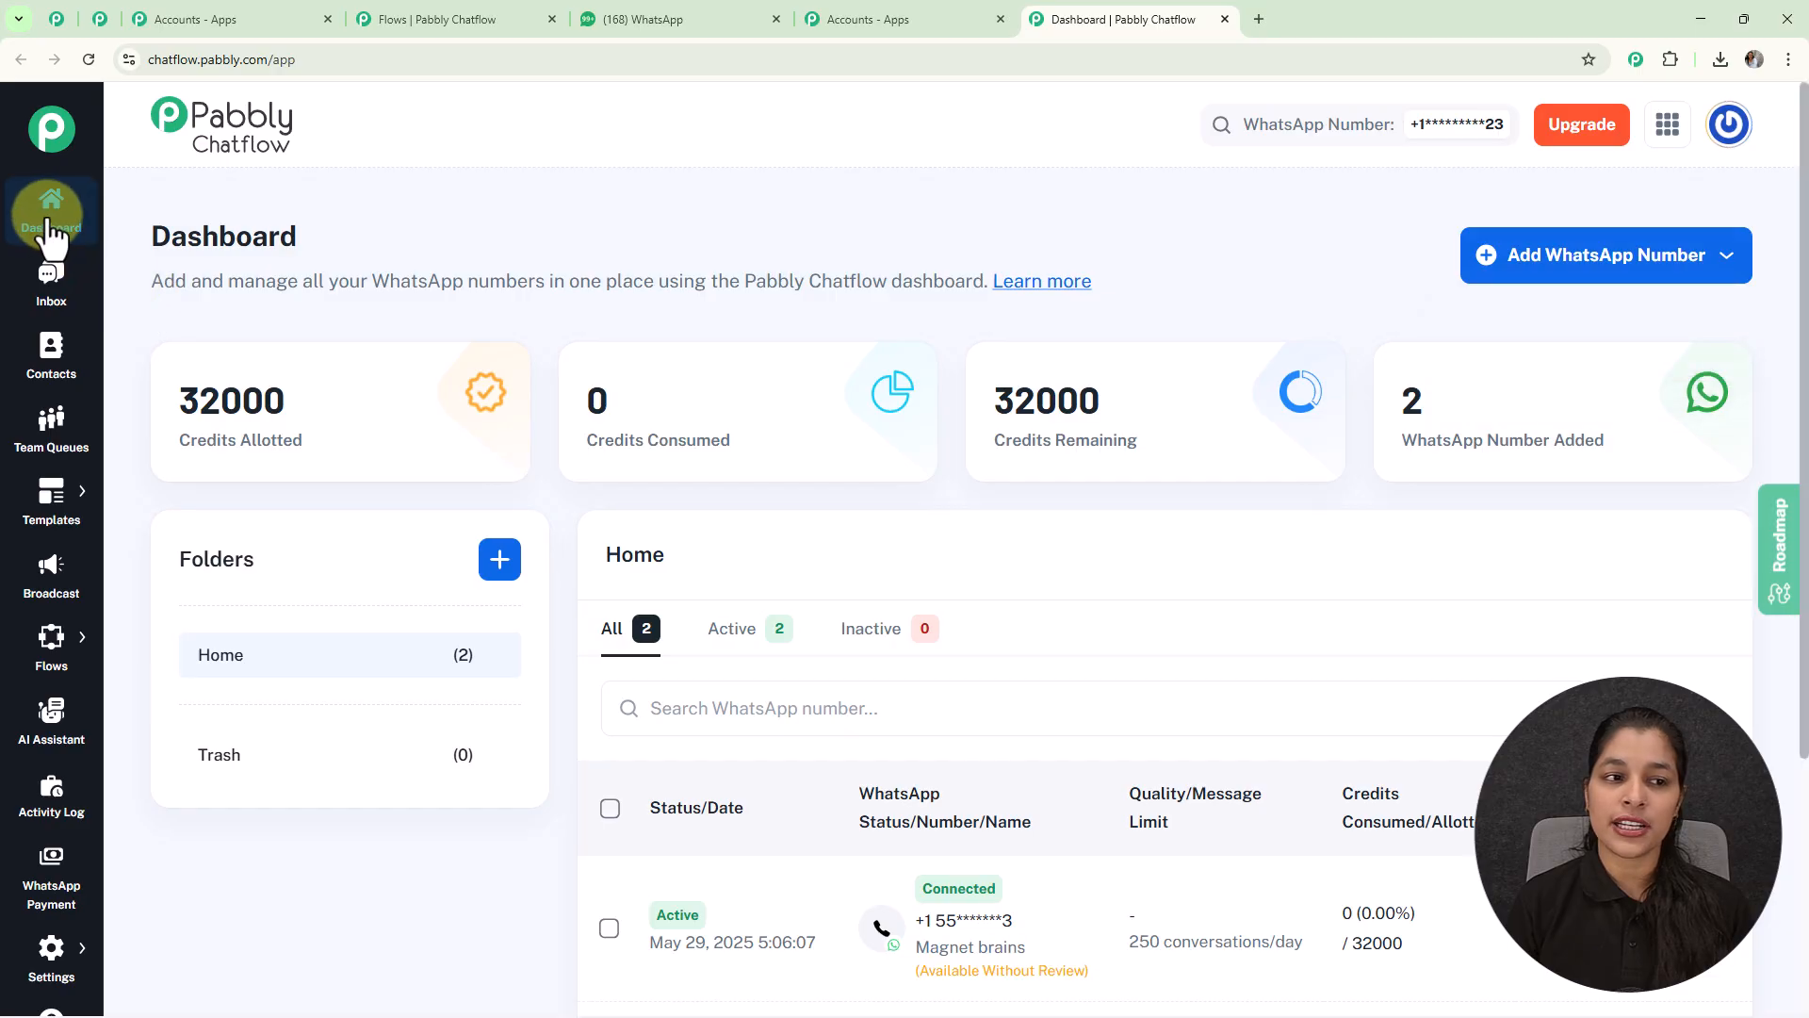
pyautogui.moveTo(47, 528)
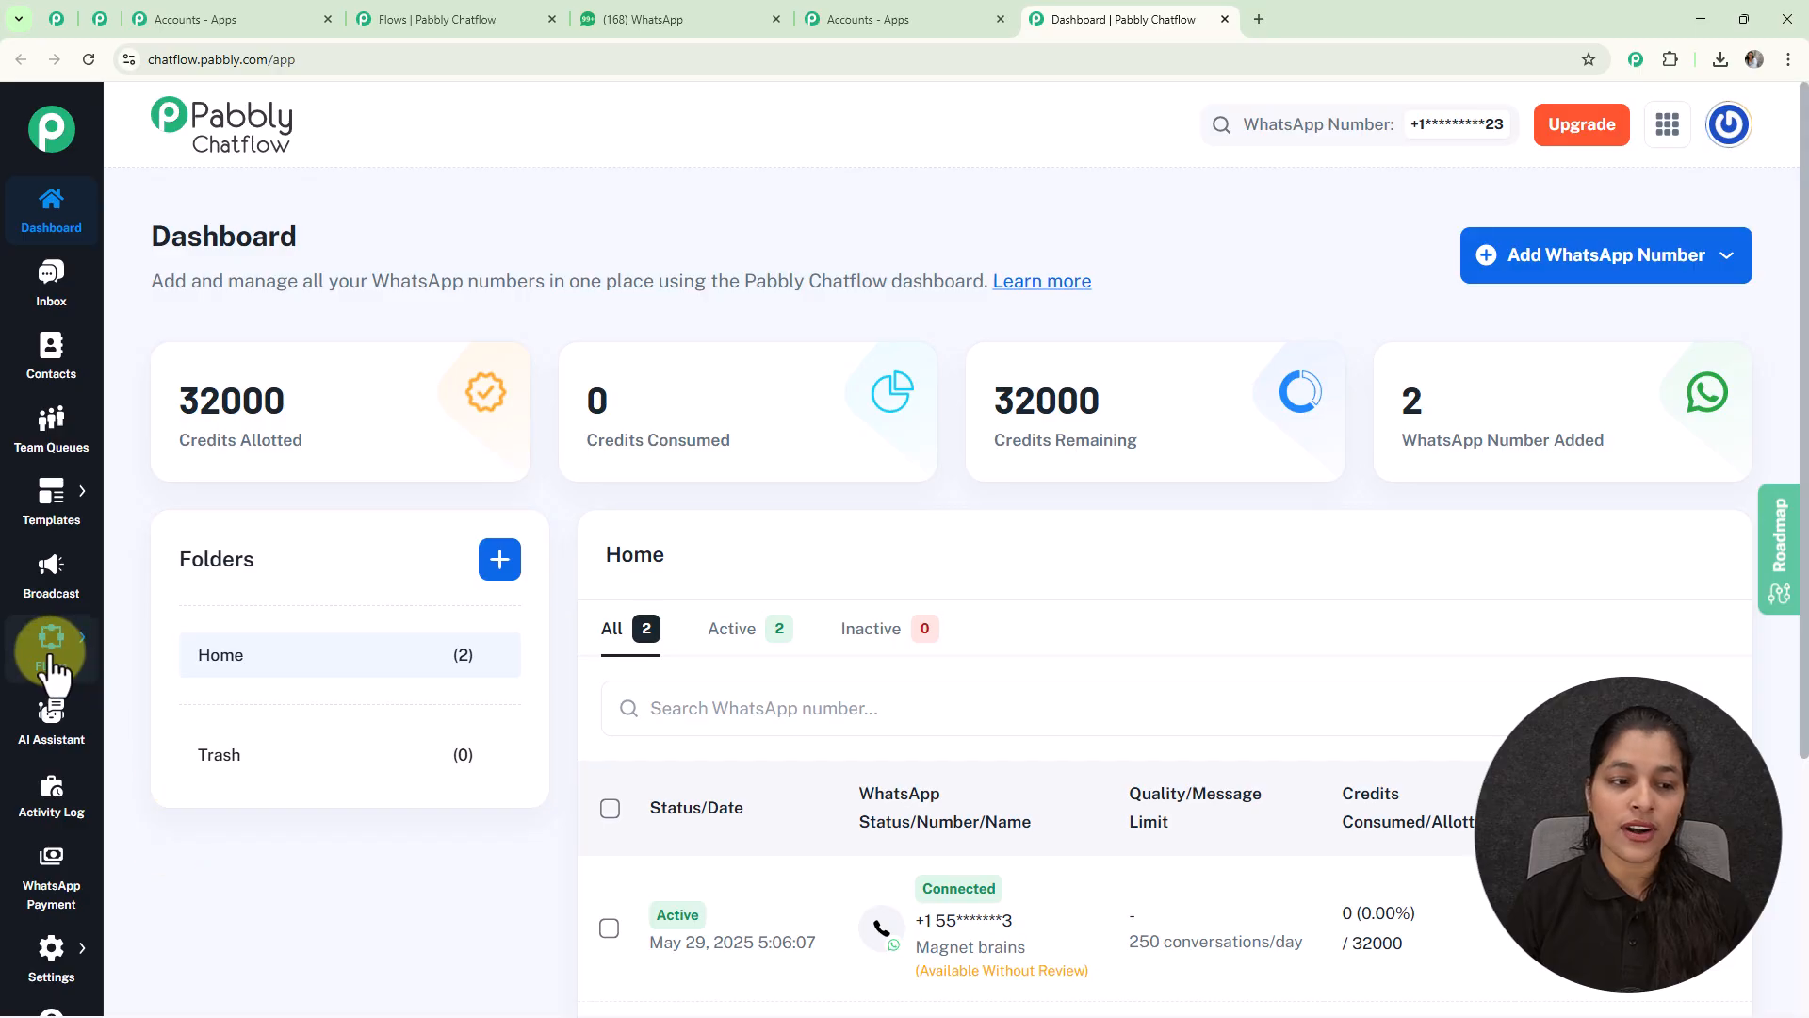
pyautogui.moveTo(56, 660)
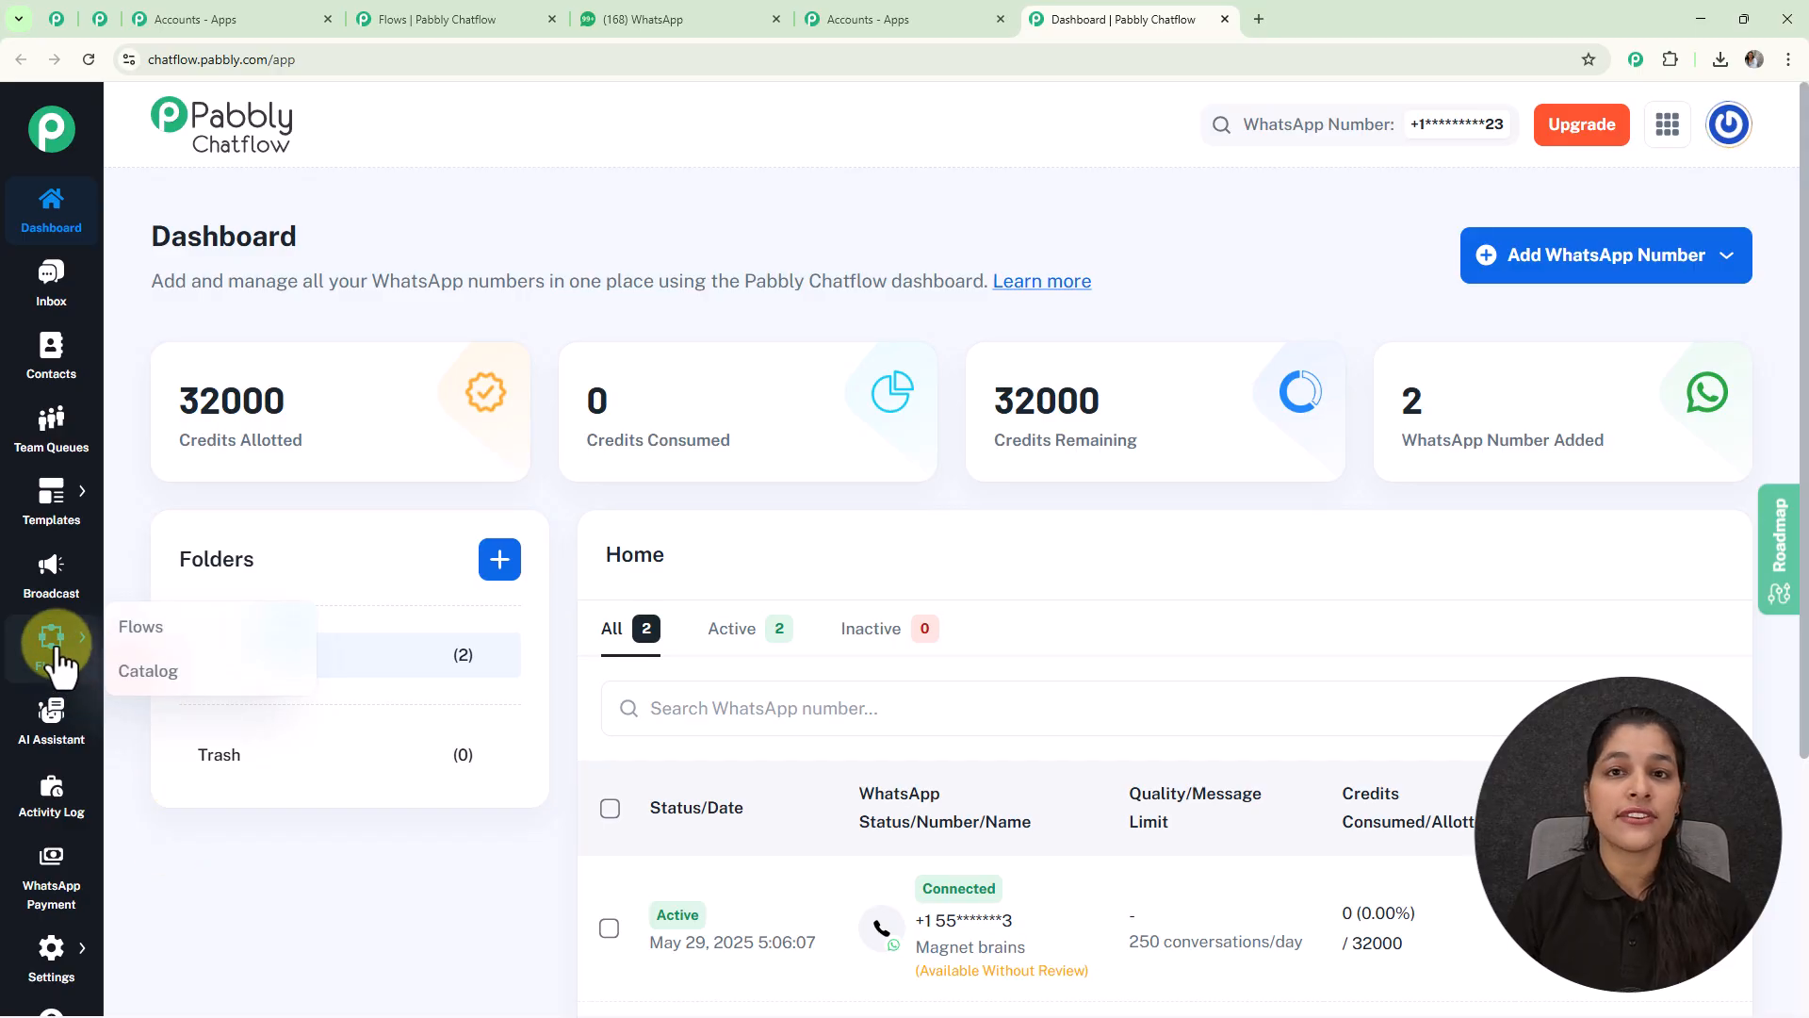
# Step: Open the Flow Builder listing 91 flows, 3 active and 88 inactive
pyautogui.click(141, 629)
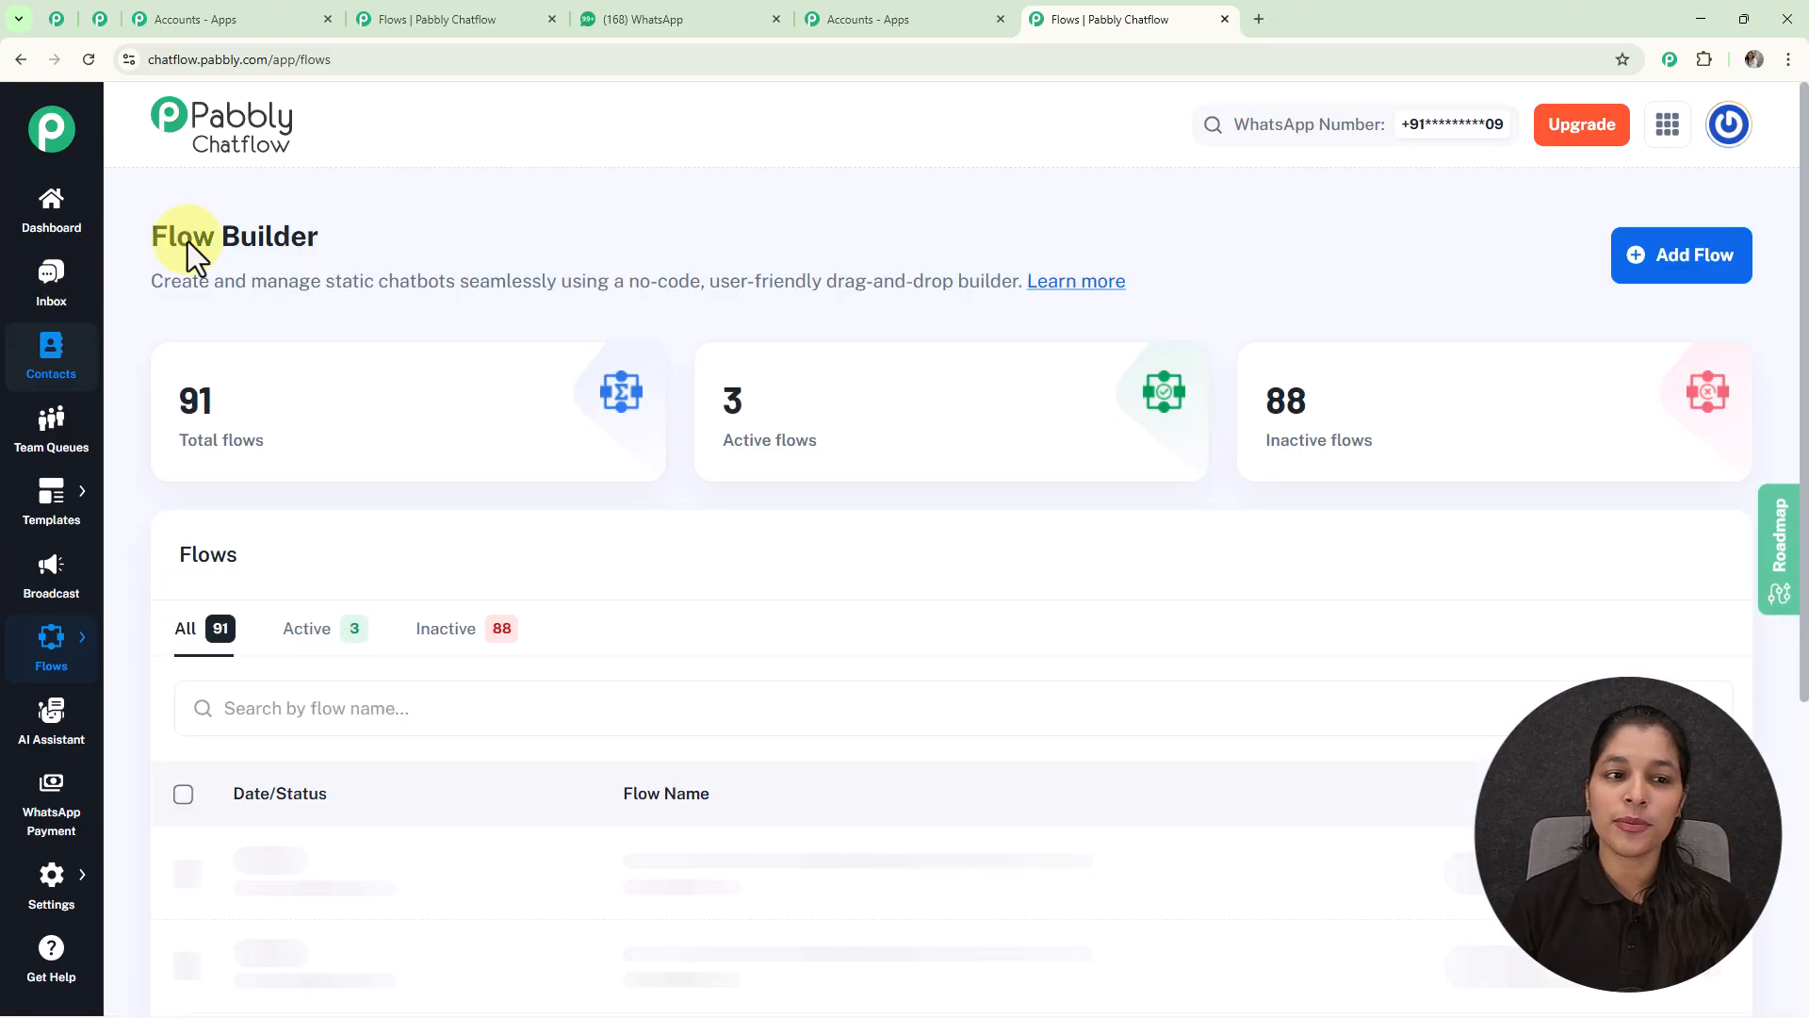
pyautogui.scroll(-6, 834, 651)
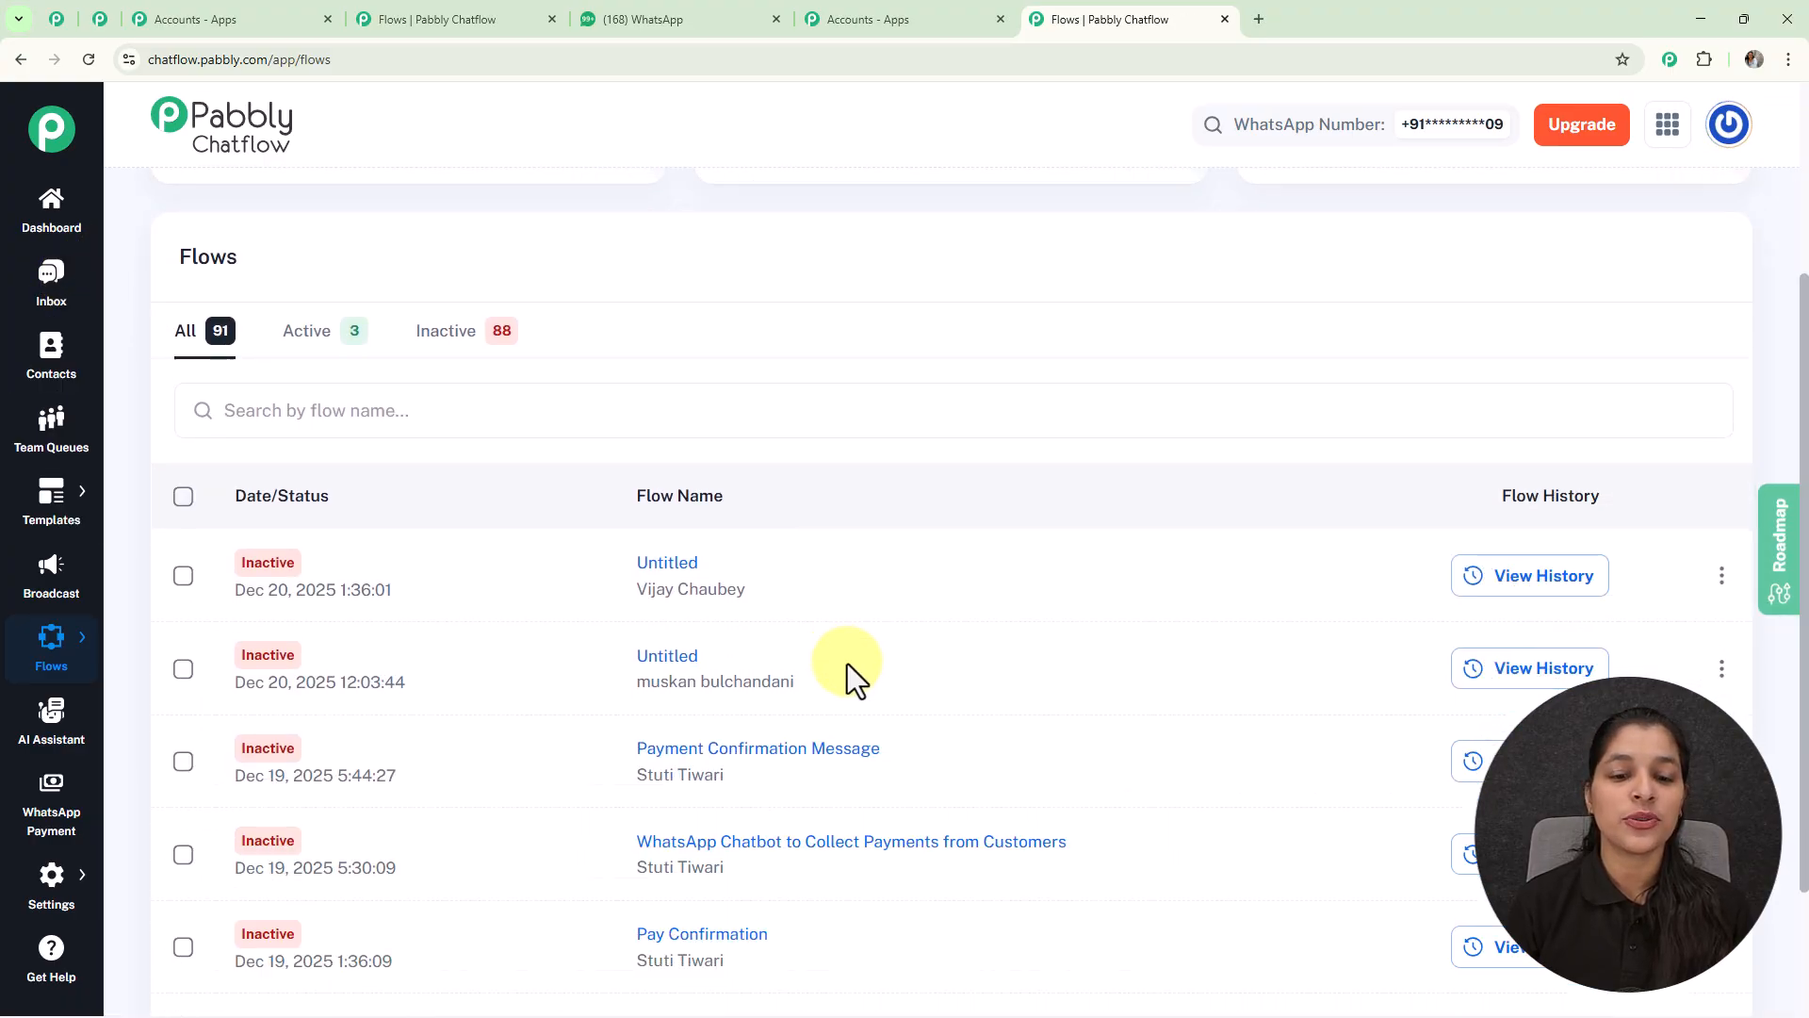
pyautogui.scroll(5, 886, 679)
pyautogui.scroll(1, 933, 639)
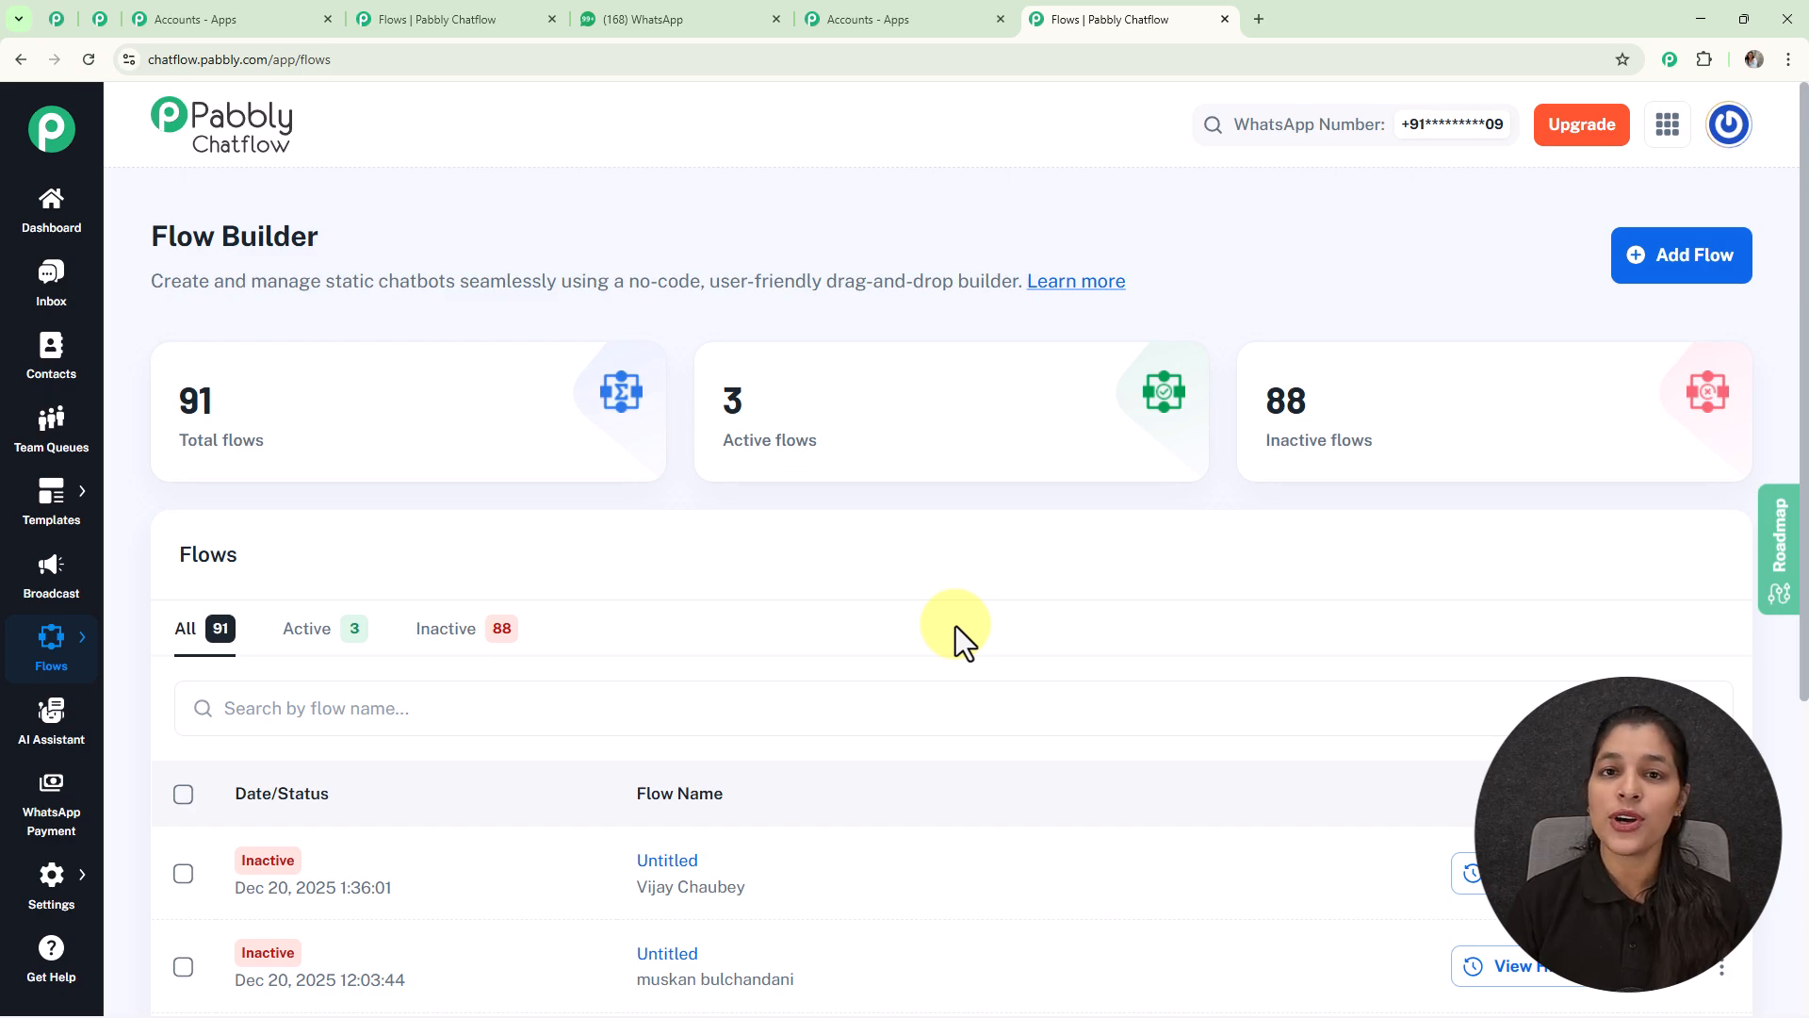
# Step: Create a new flow and rename it 'Smart WhatsApp Chatbot with Pabbly Chat Flow'
pyautogui.click(1687, 269)
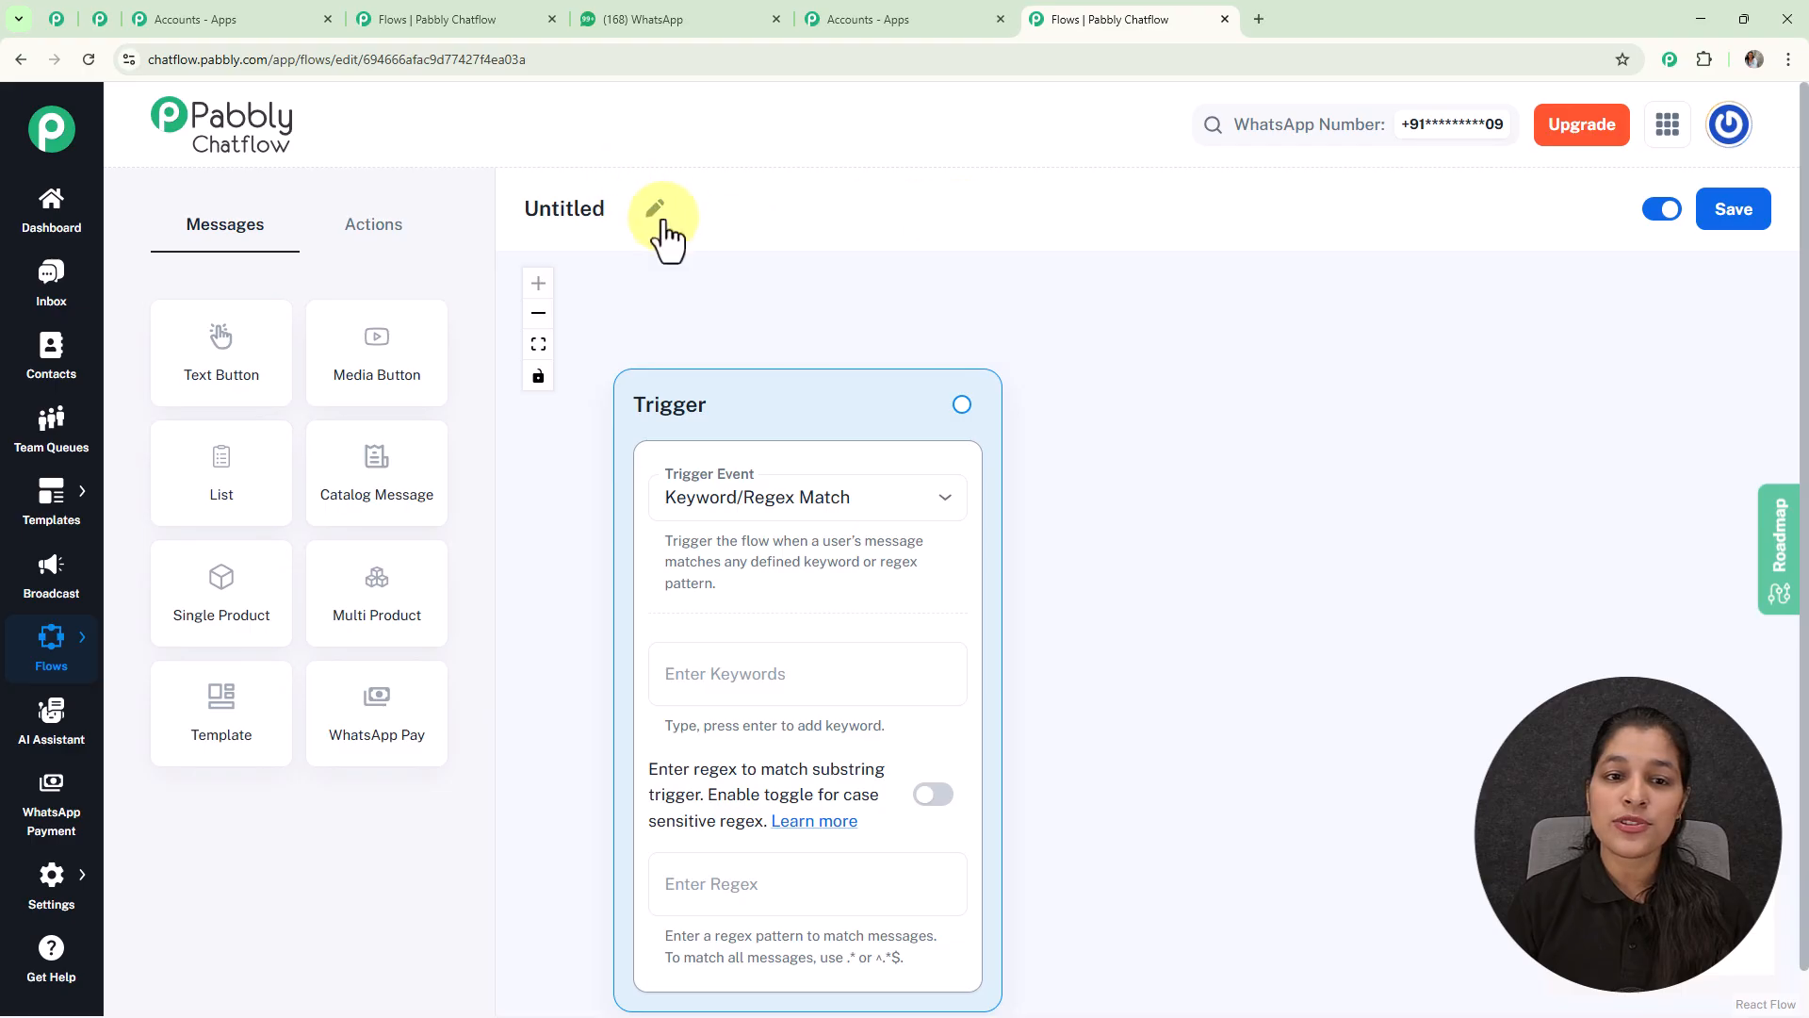
pyautogui.click(645, 210)
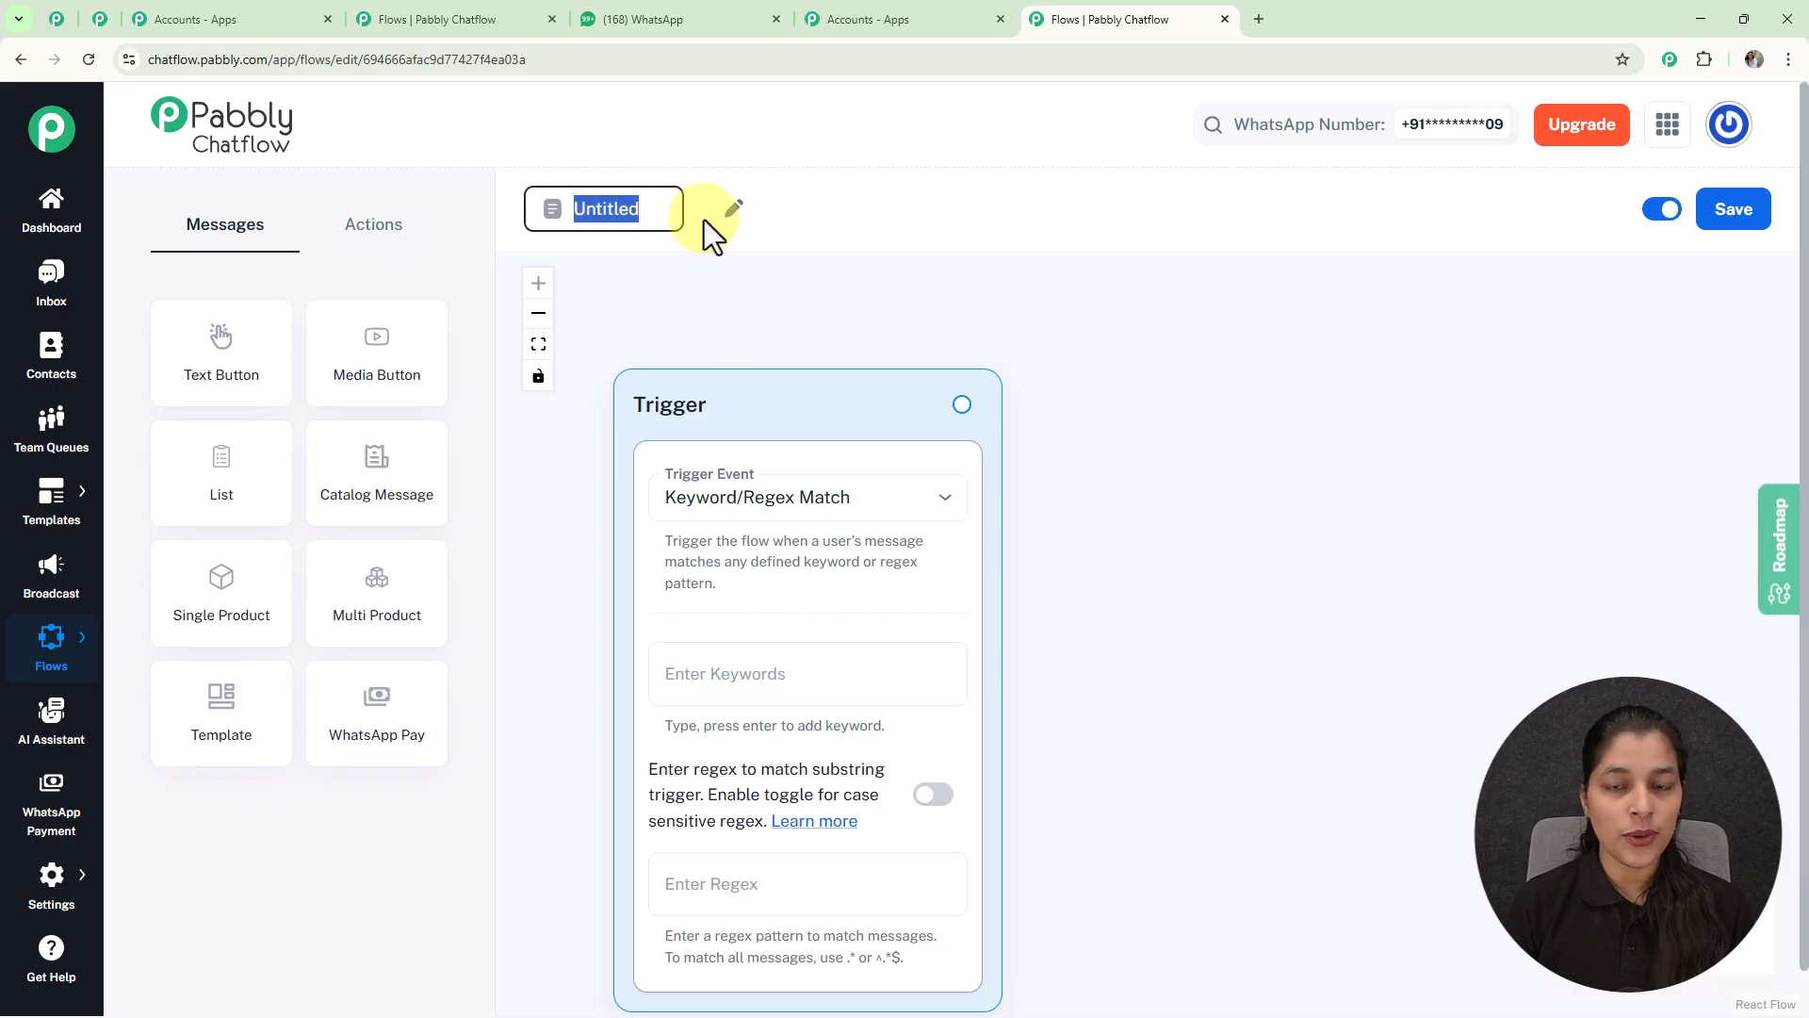
pyautogui.press('BackSpace')
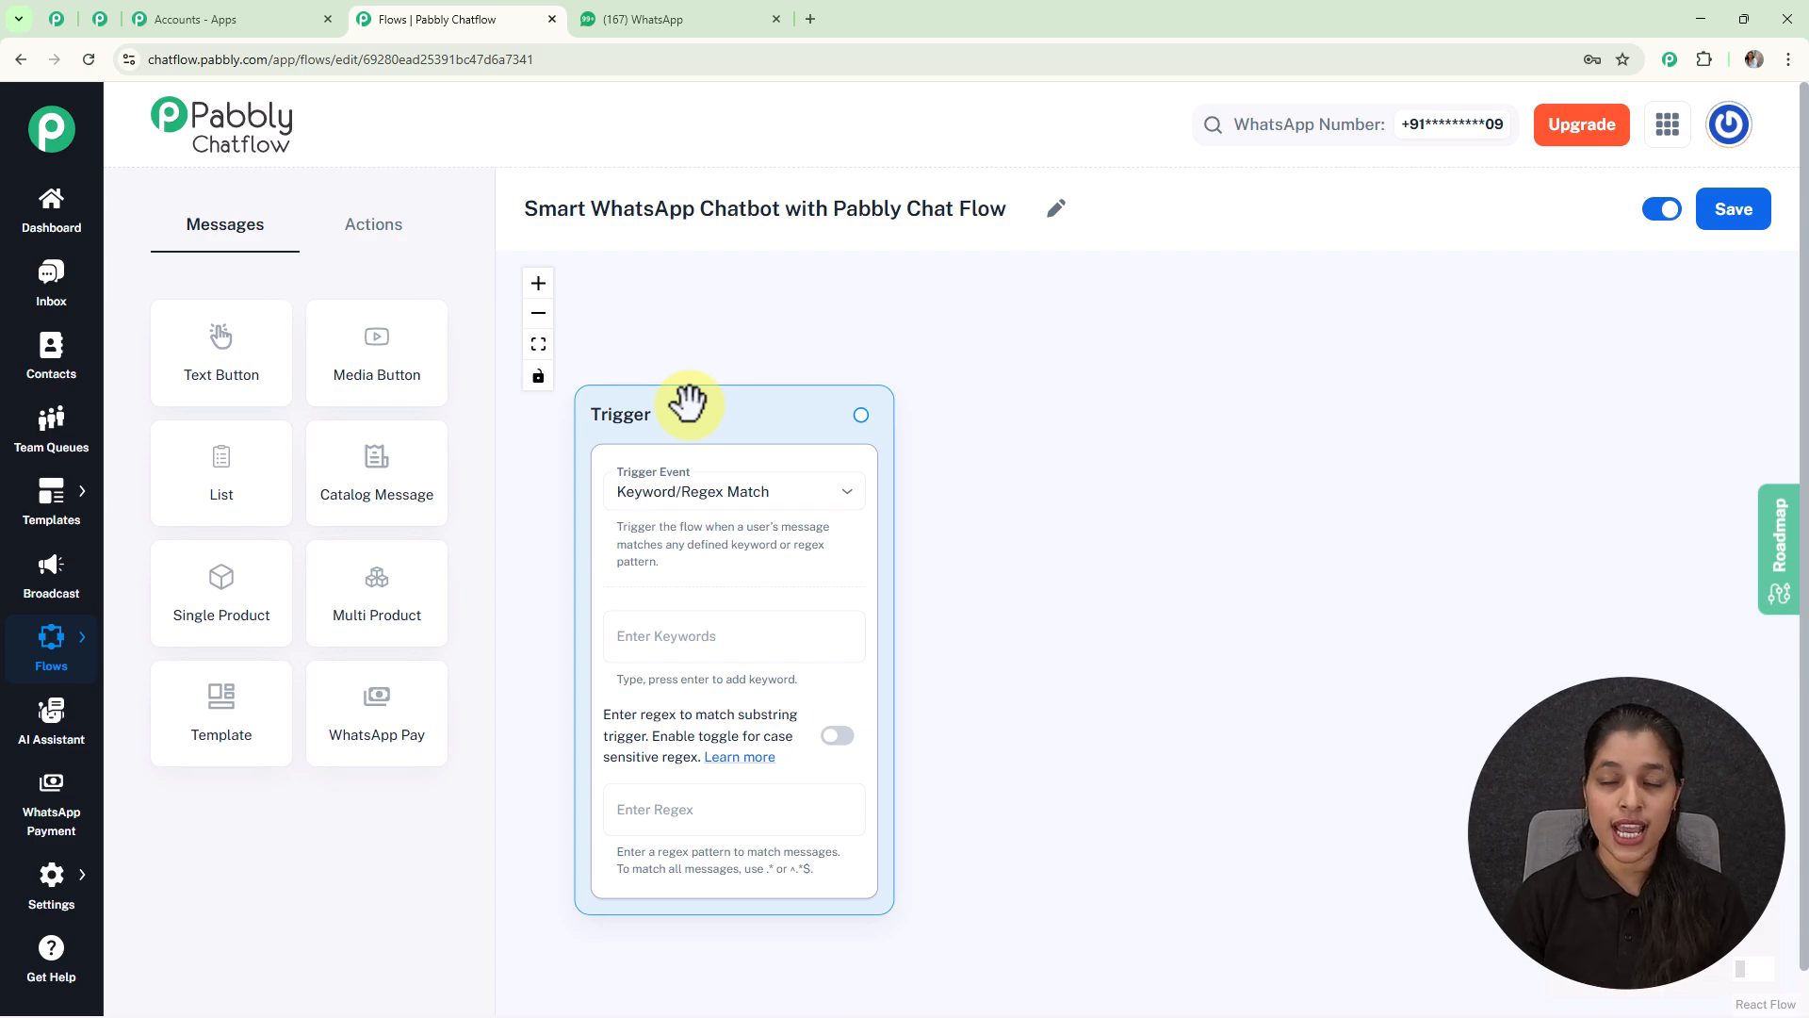
# Step: Check the available trigger event types, keeping Keyword/Regex Match
pyautogui.click(799, 499)
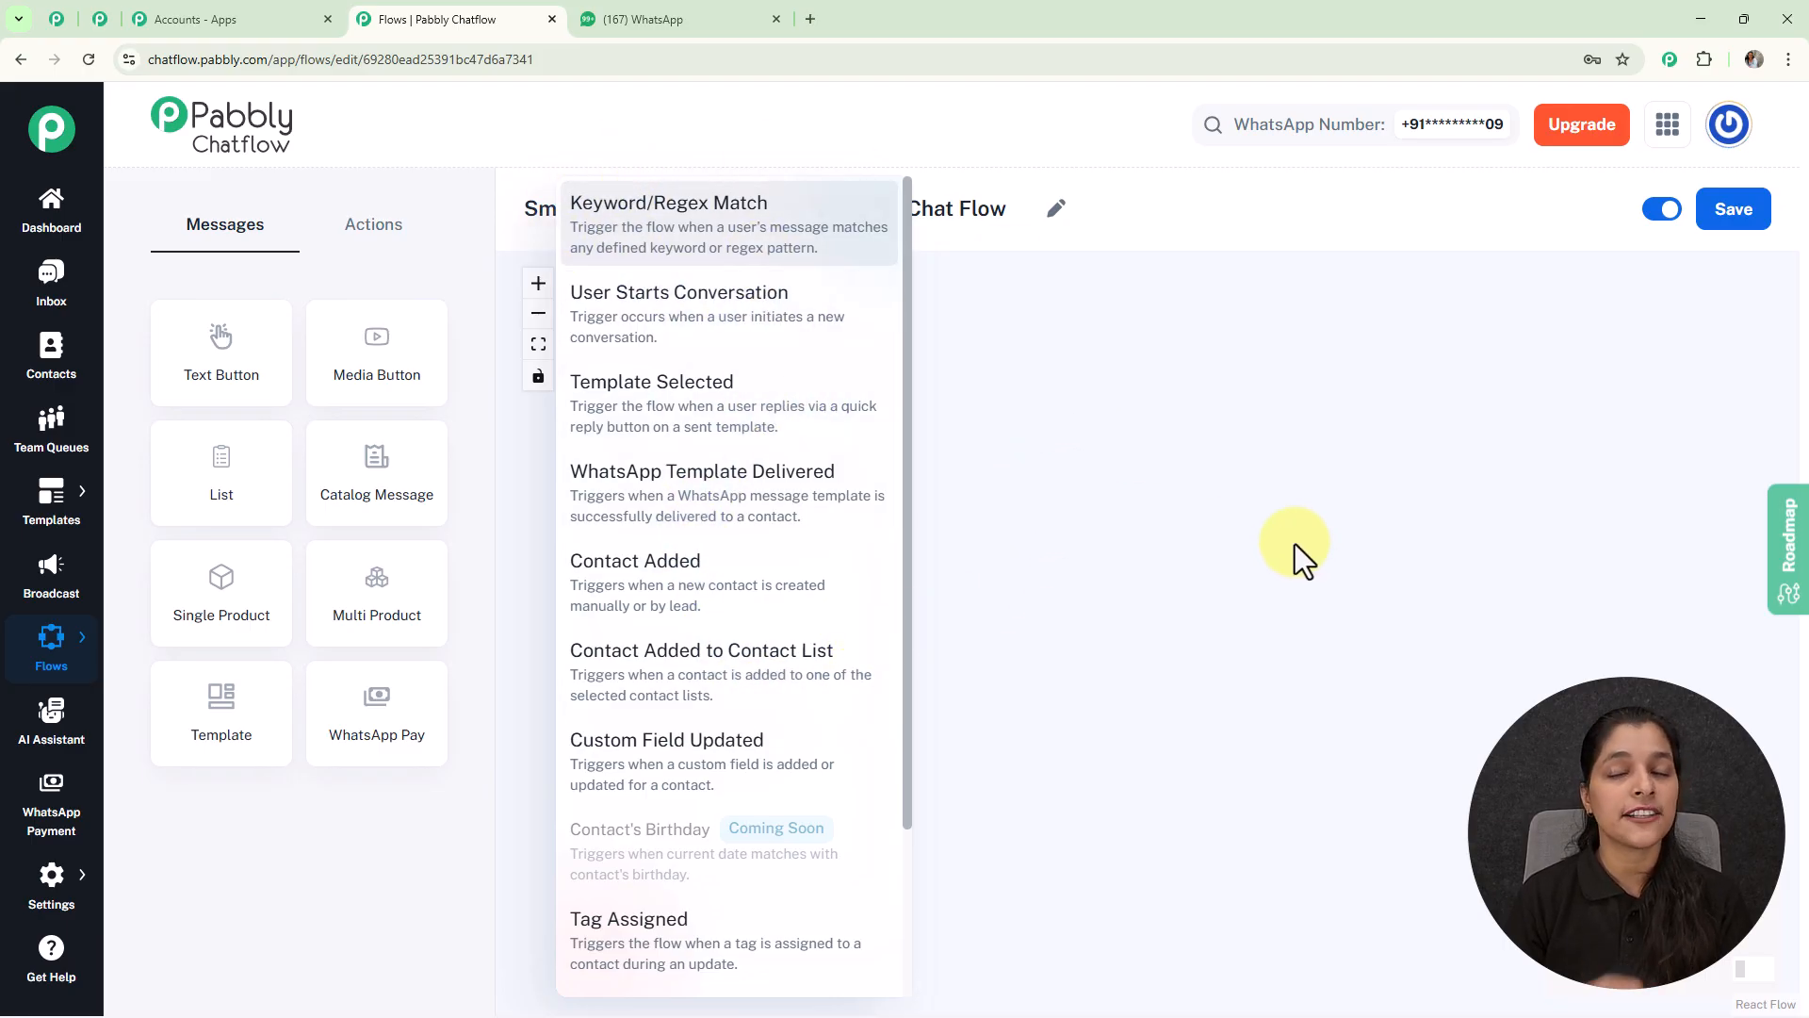
pyautogui.click(978, 441)
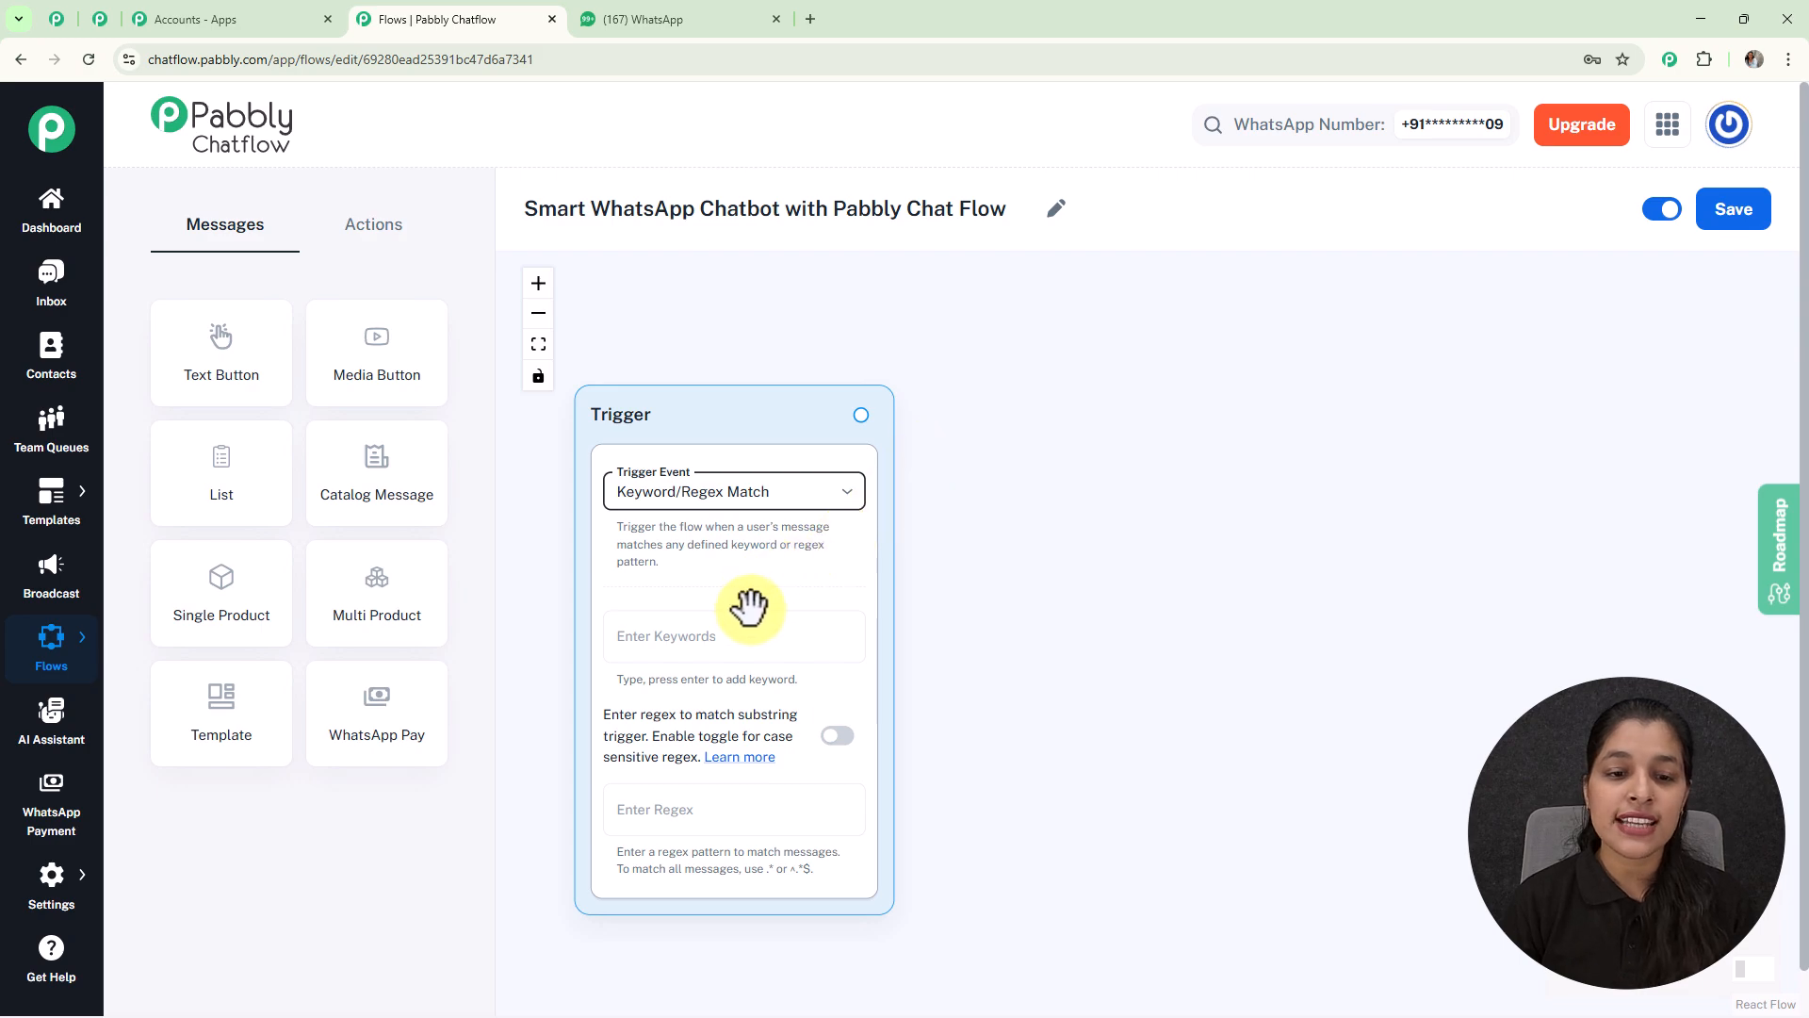
pyautogui.scroll(1, 751, 638)
# Step: Add 'Job Application' as the trigger keyword and leave the regex field empty
pyautogui.click(755, 644)
pyautogui.write('Job Application')
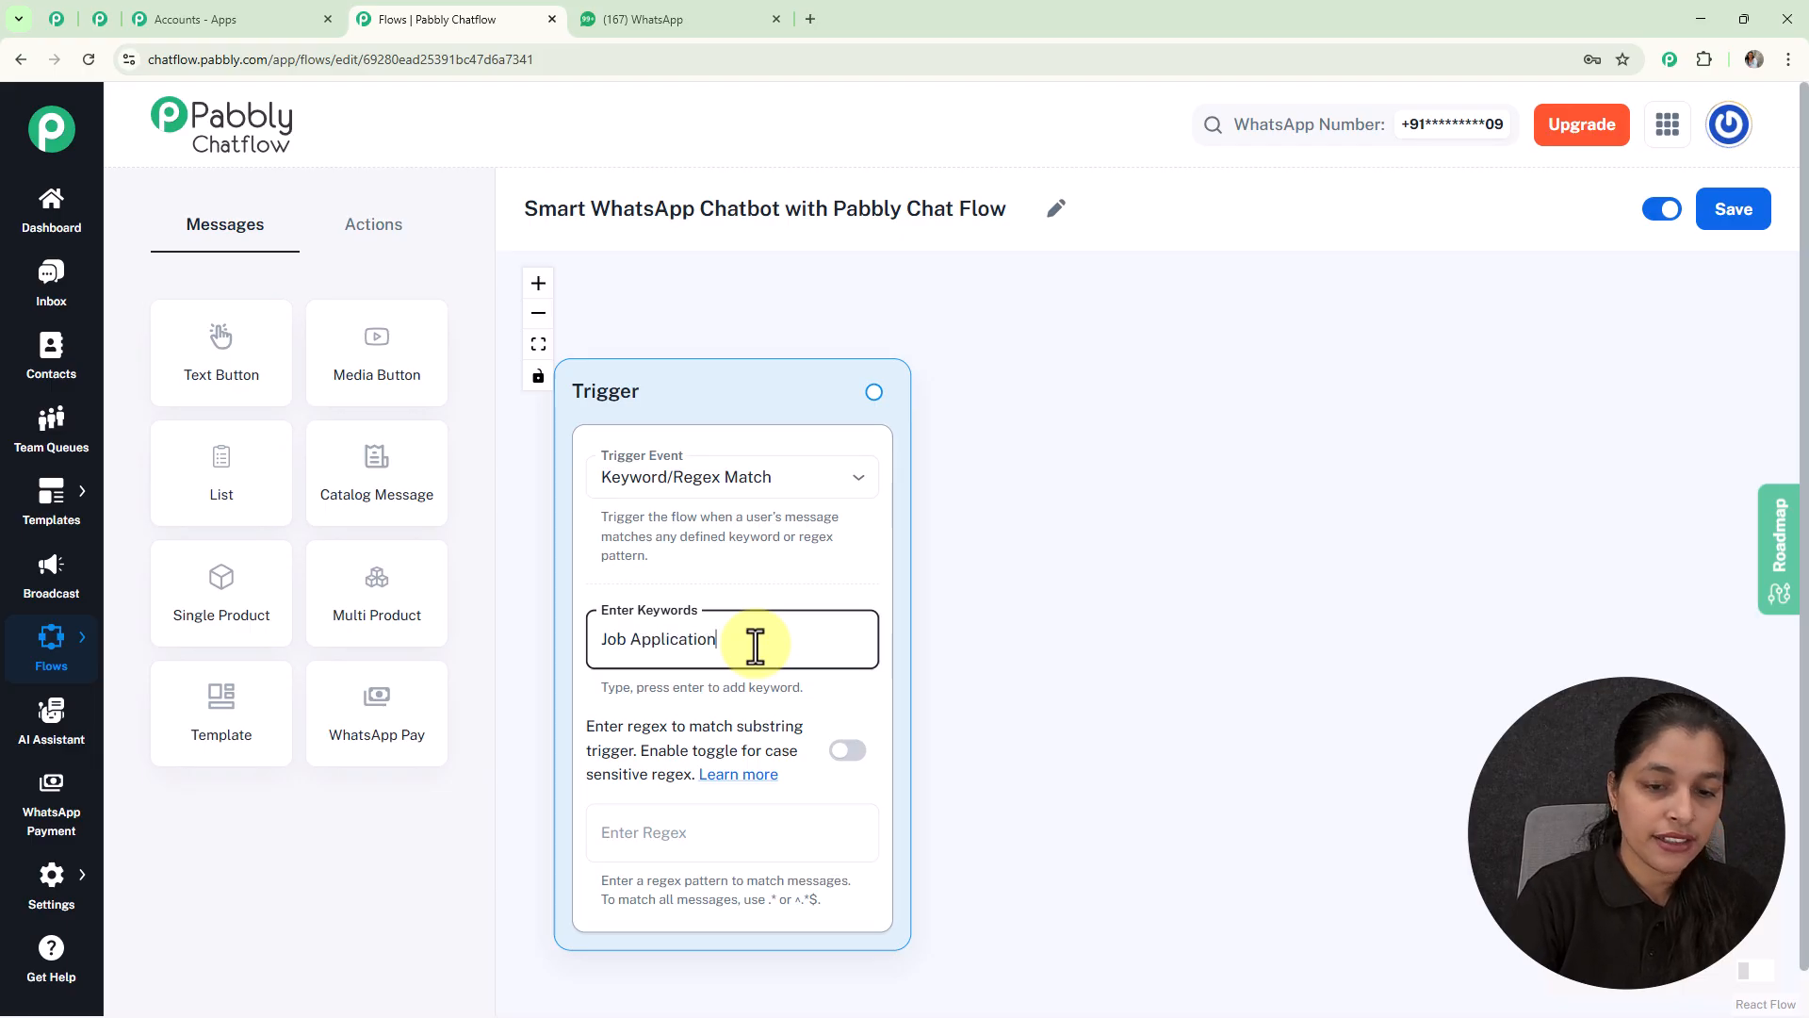
pyautogui.press('Return')
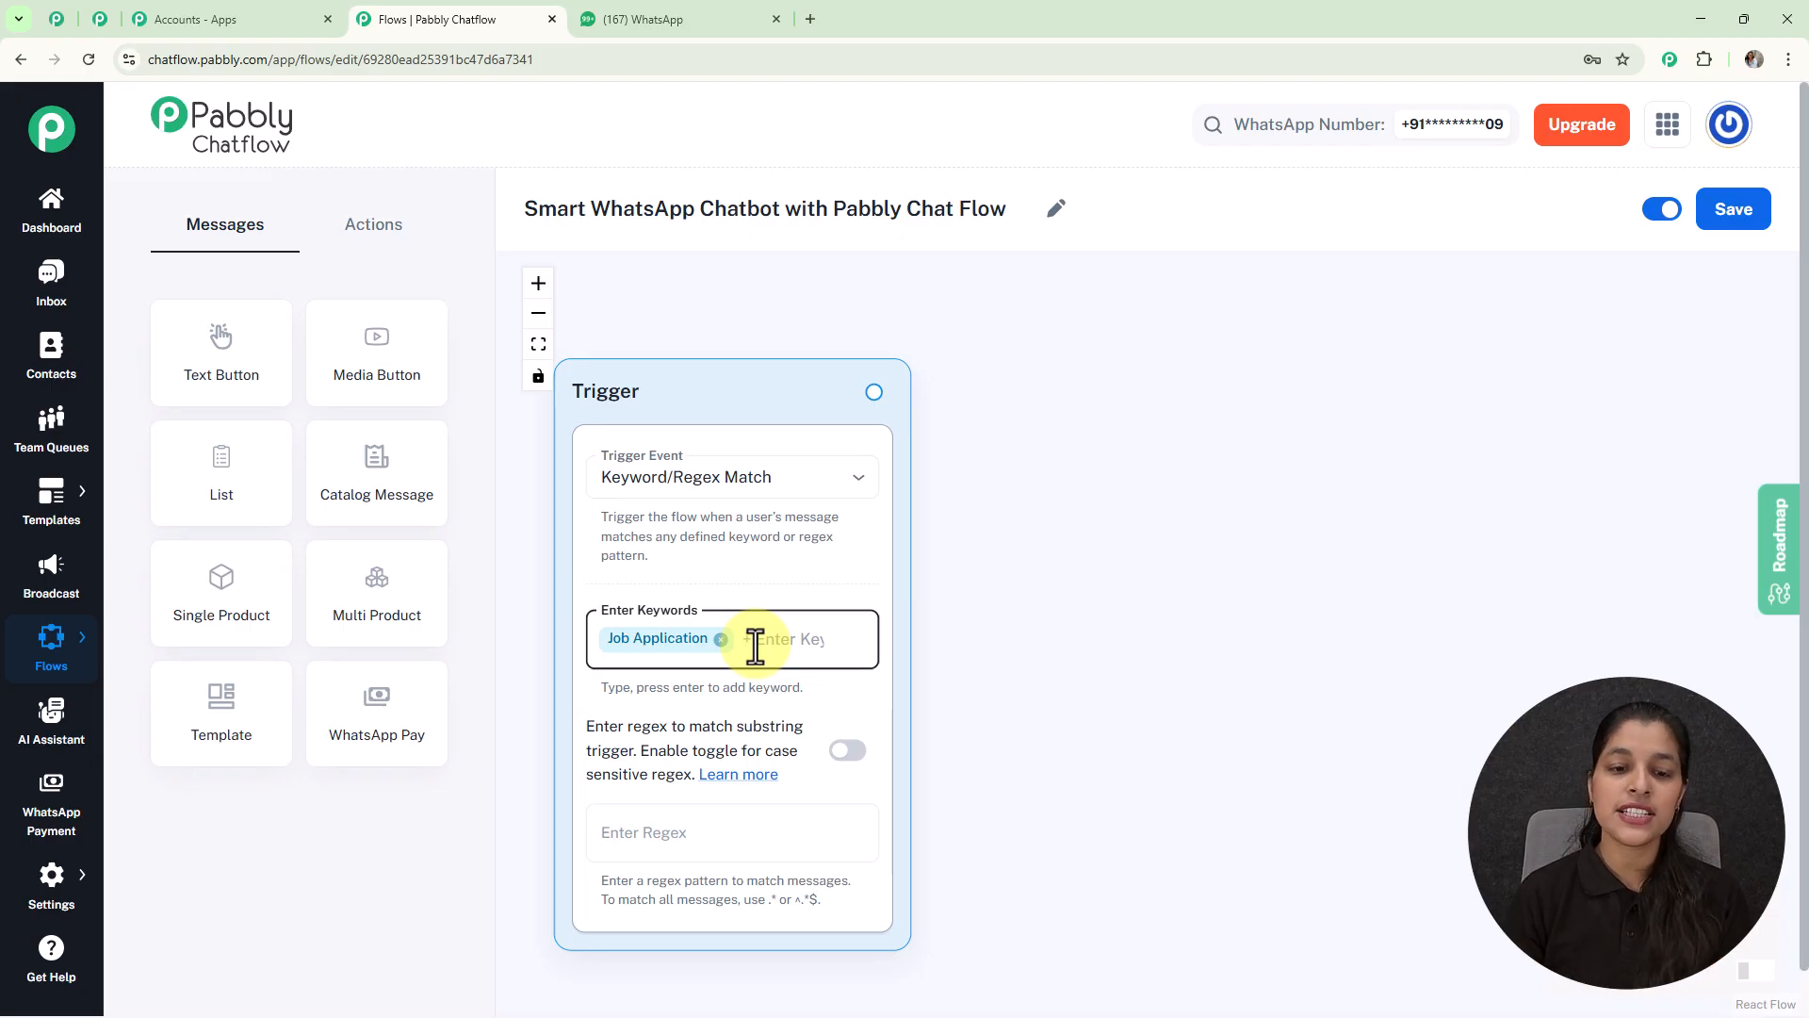
pyautogui.click(710, 841)
pyautogui.write('[')
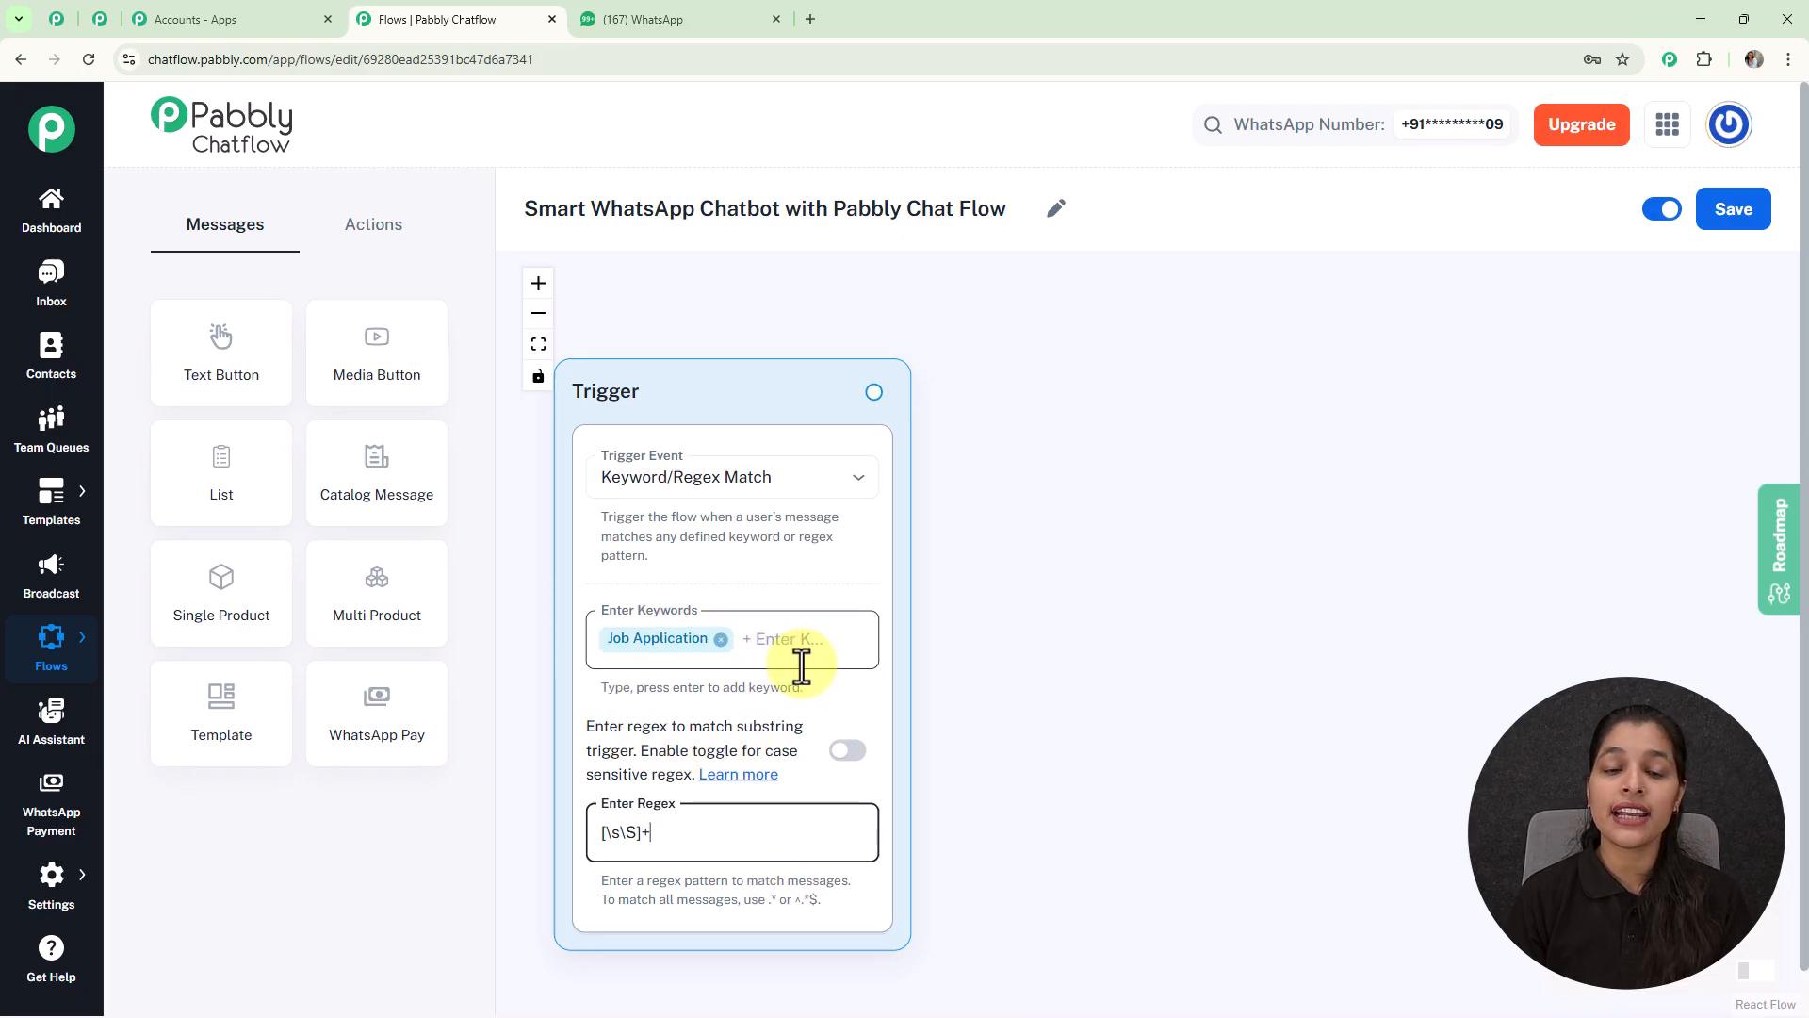
pyautogui.press('BackSpace')
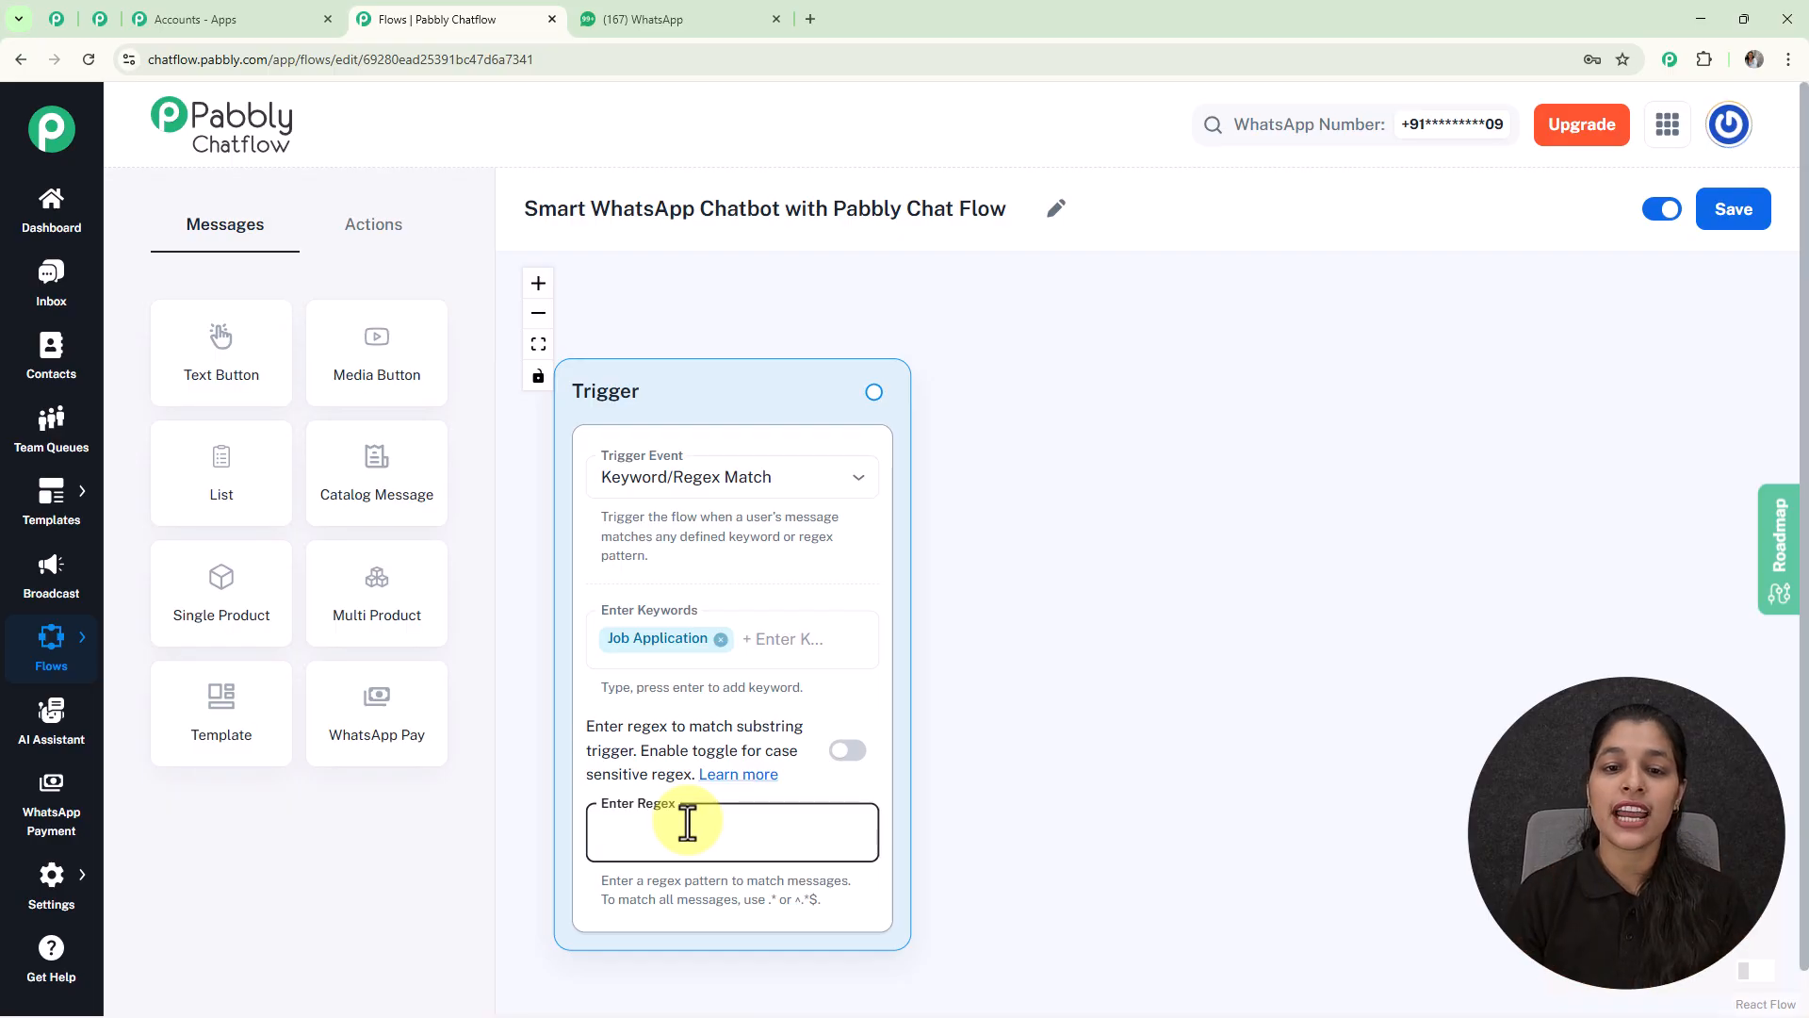
# Step: Add a Text Button after the Trigger with the pasted job-application welcome message
pyautogui.moveTo(875, 392); pyautogui.dragTo(1142, 535)
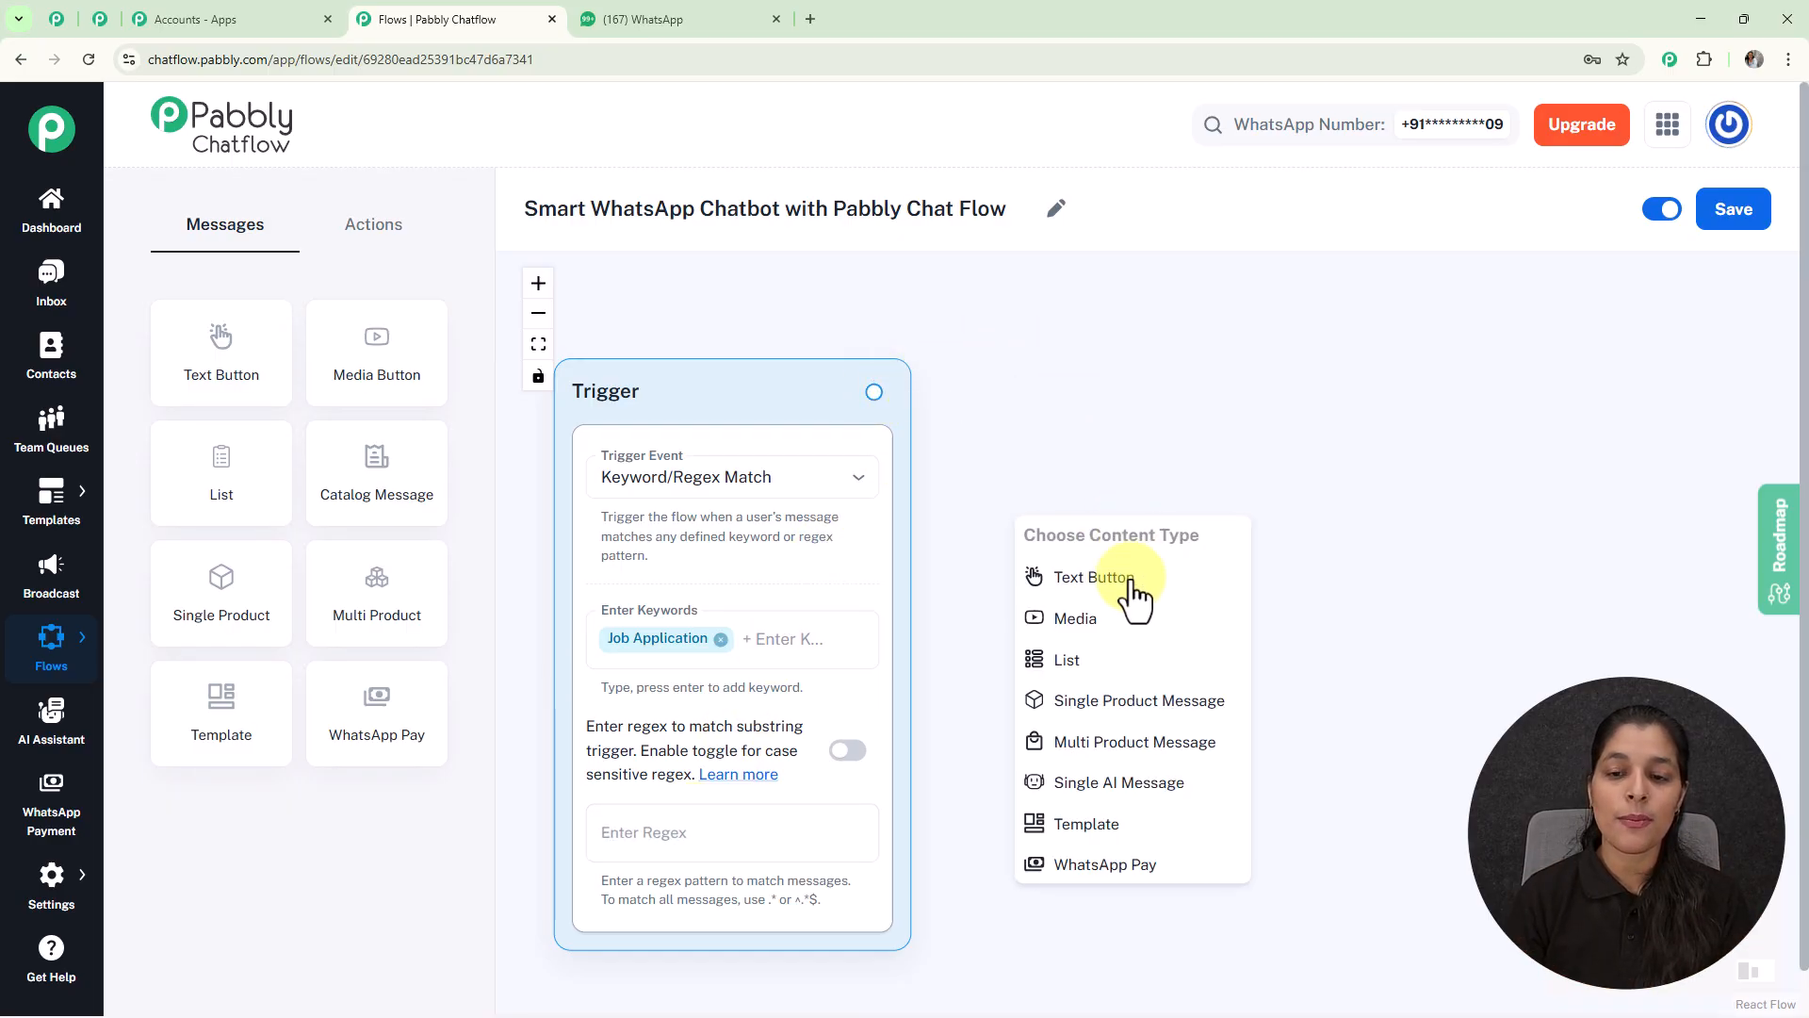
pyautogui.click(1140, 586)
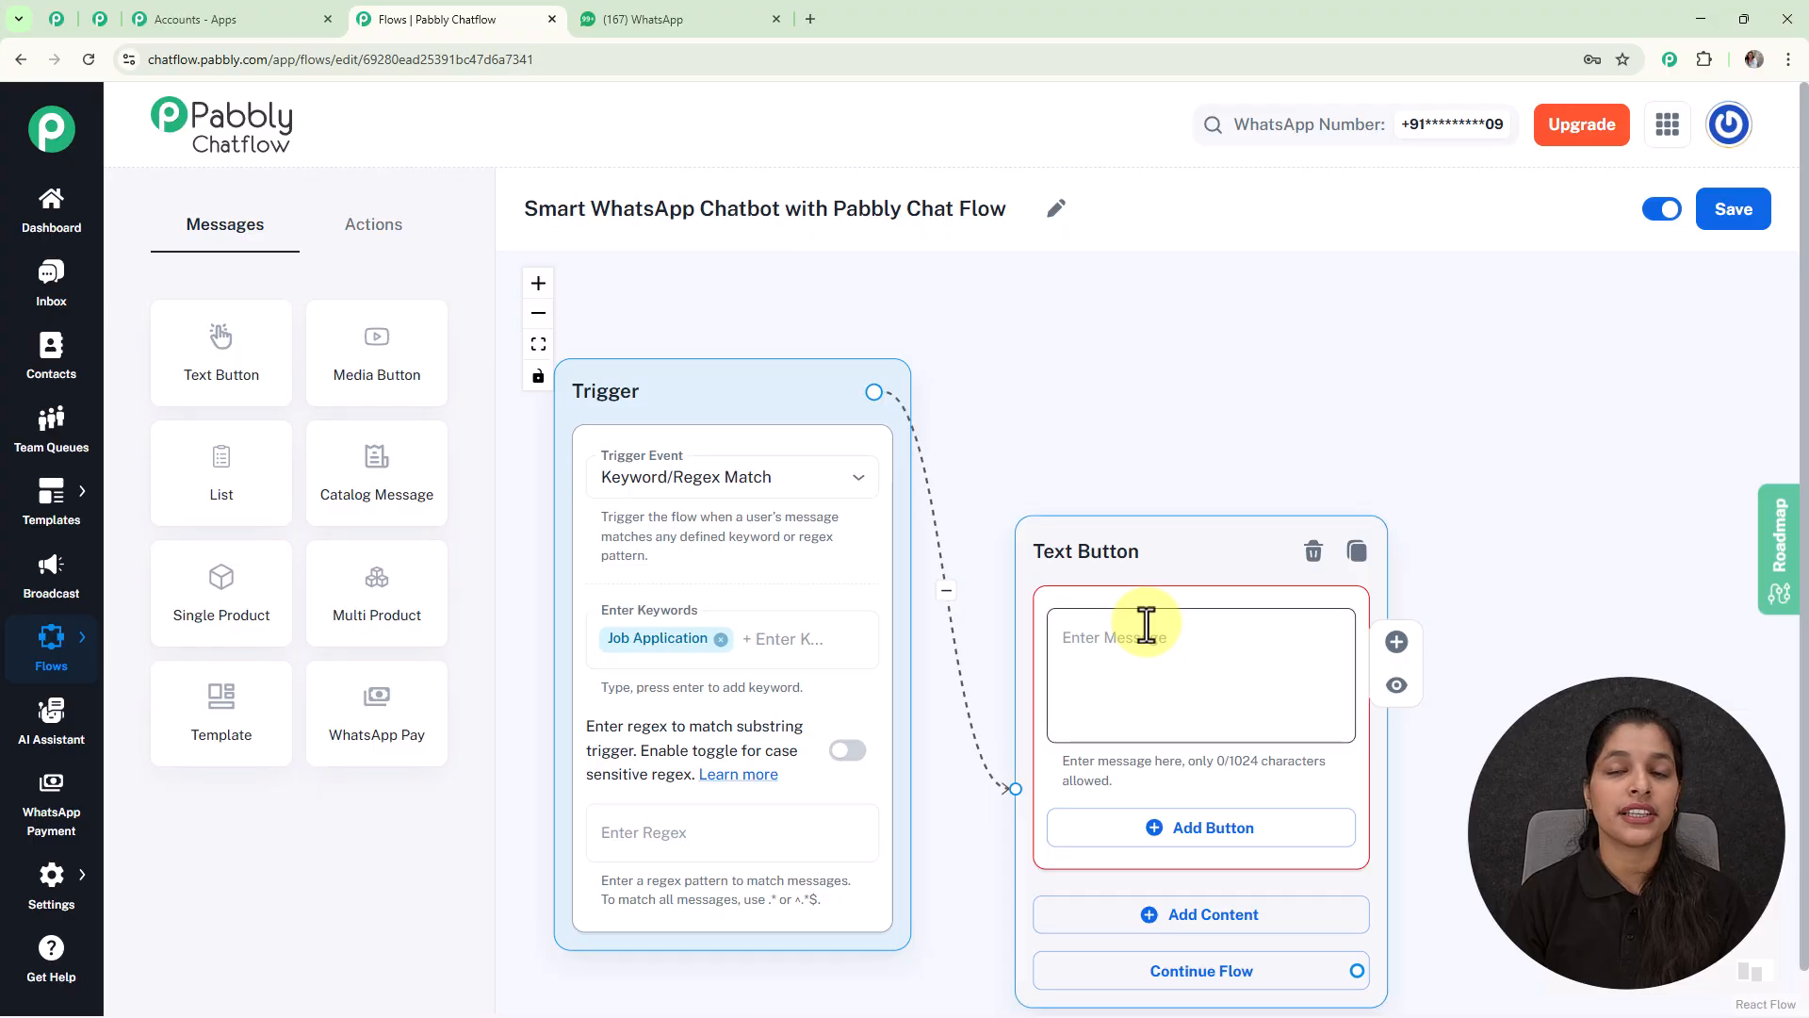
pyautogui.click(1116, 565)
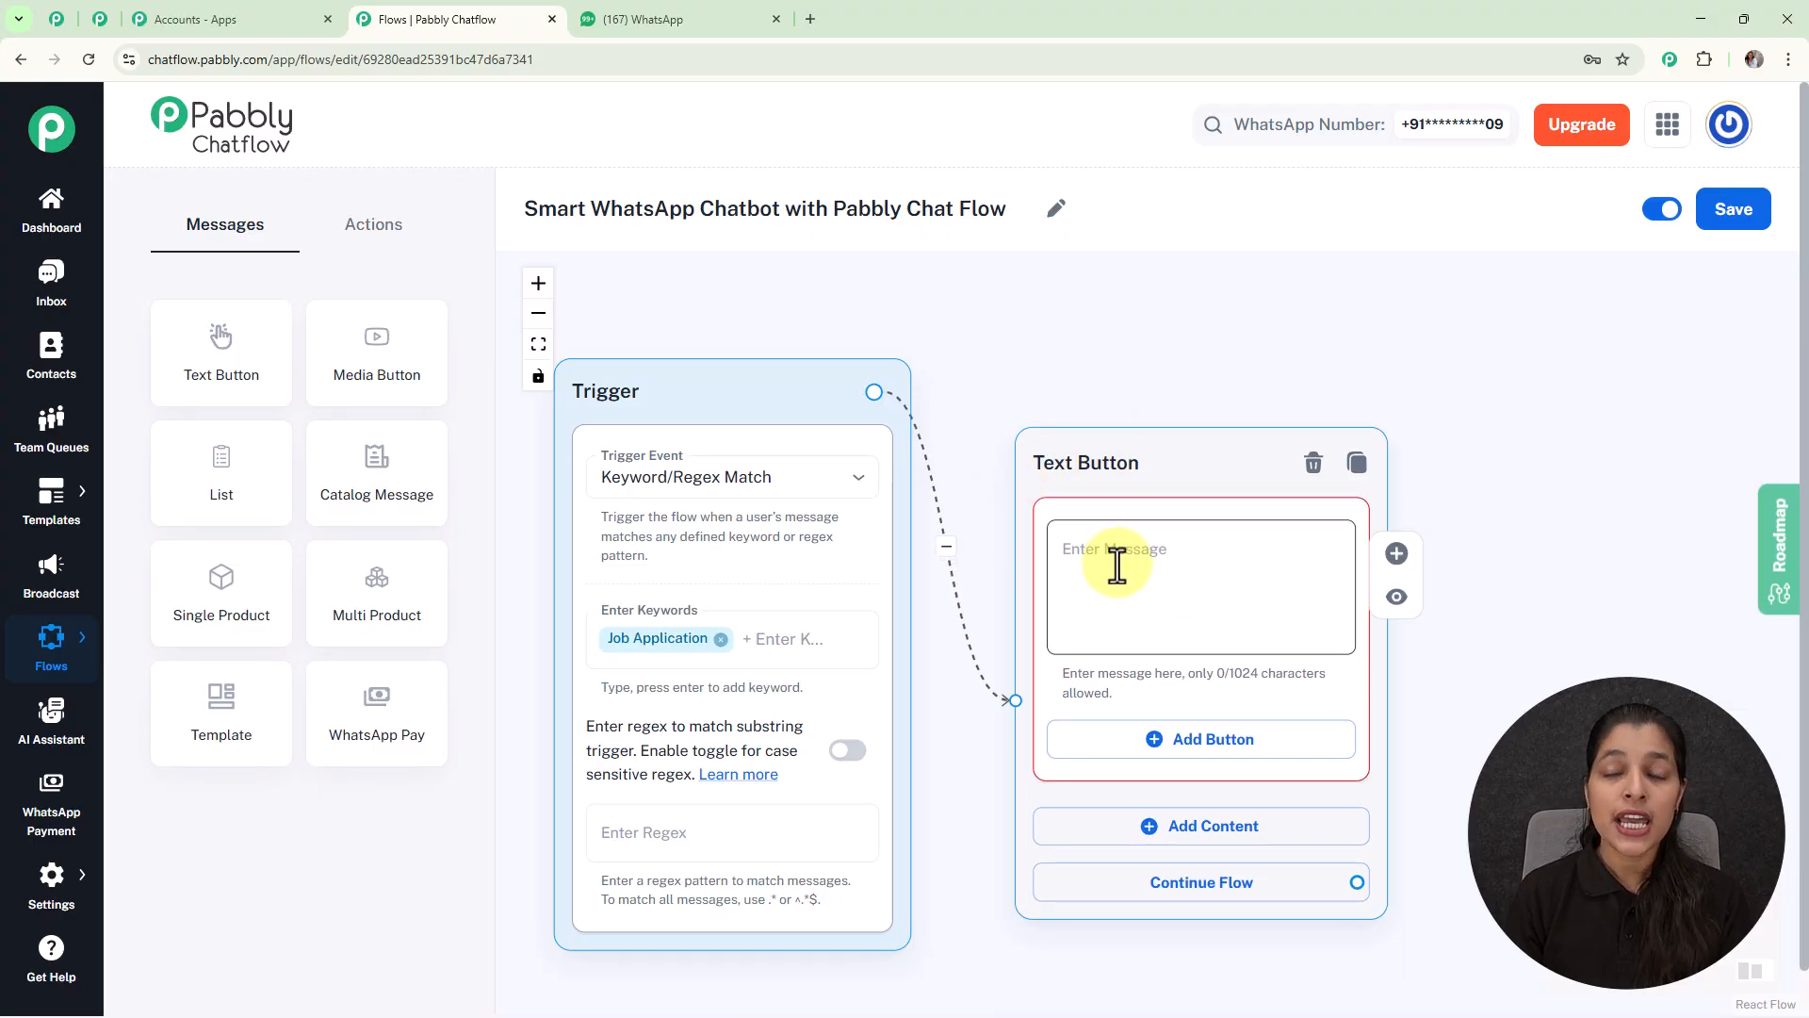
pyautogui.hotkey('ctrl', 'v')
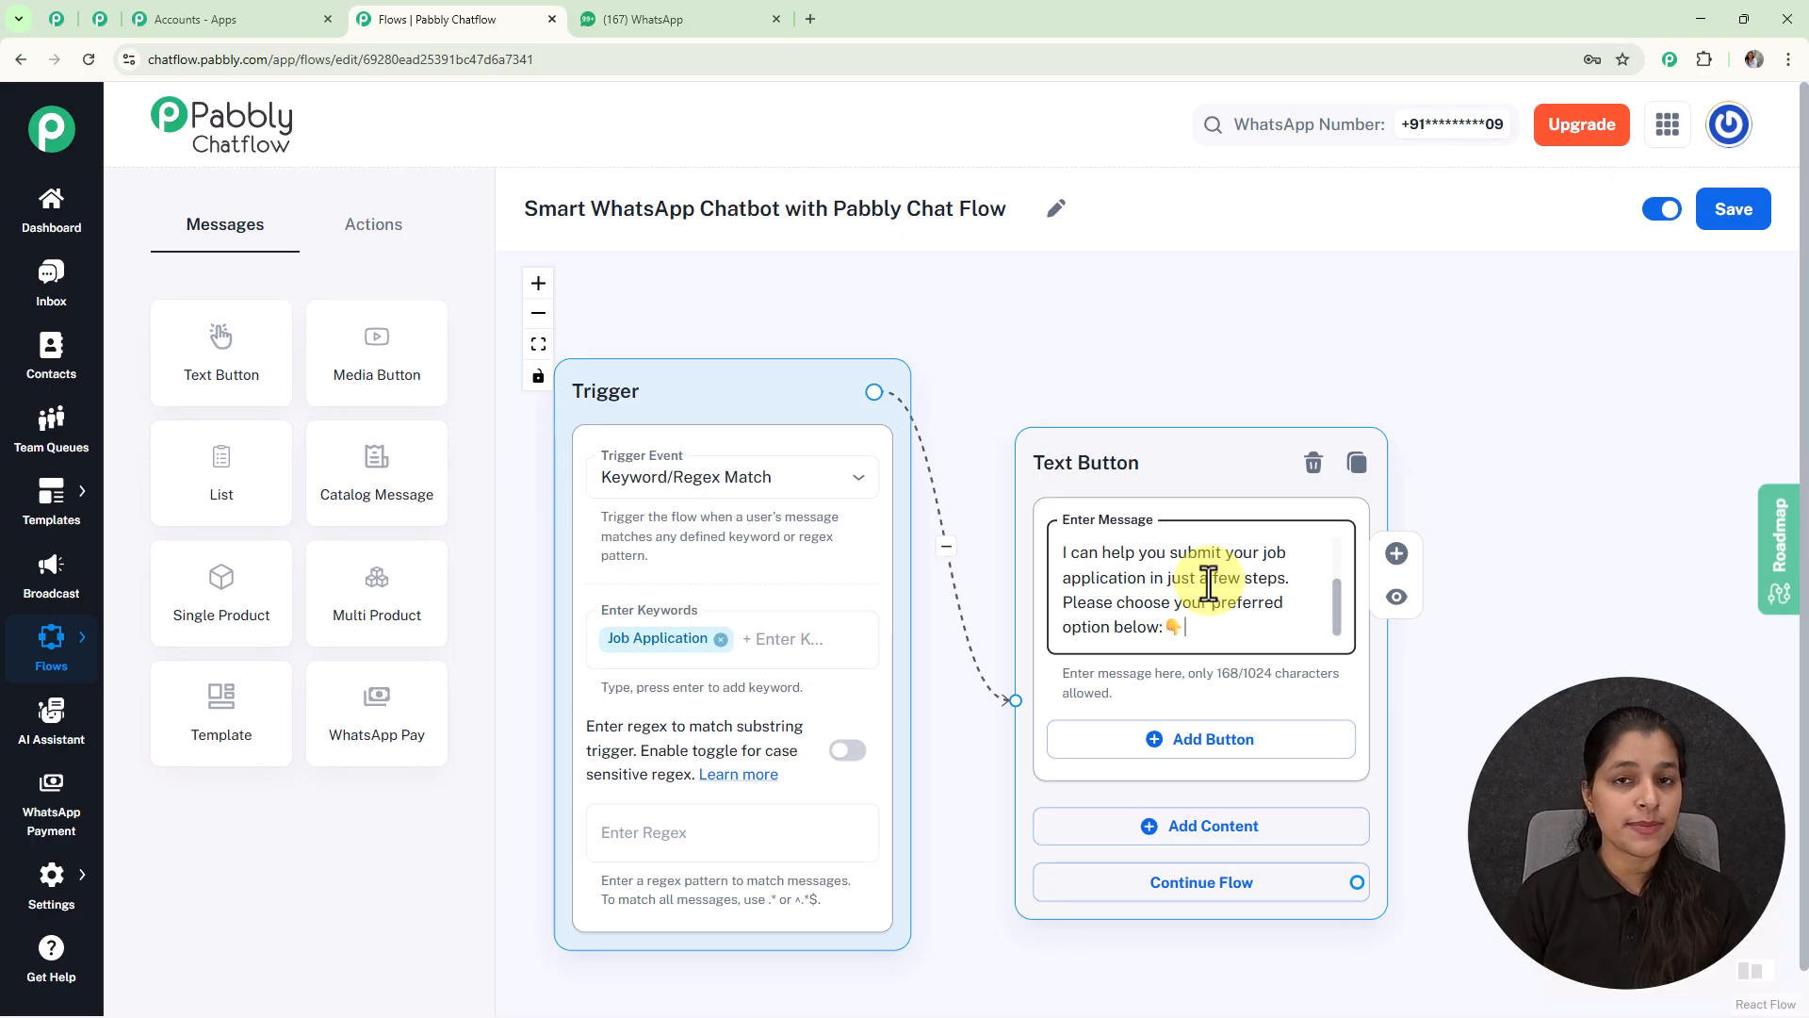
# Step: Add a Quick Reply button named 'View Open Positions' to the Text Button message
pyautogui.click(1206, 747)
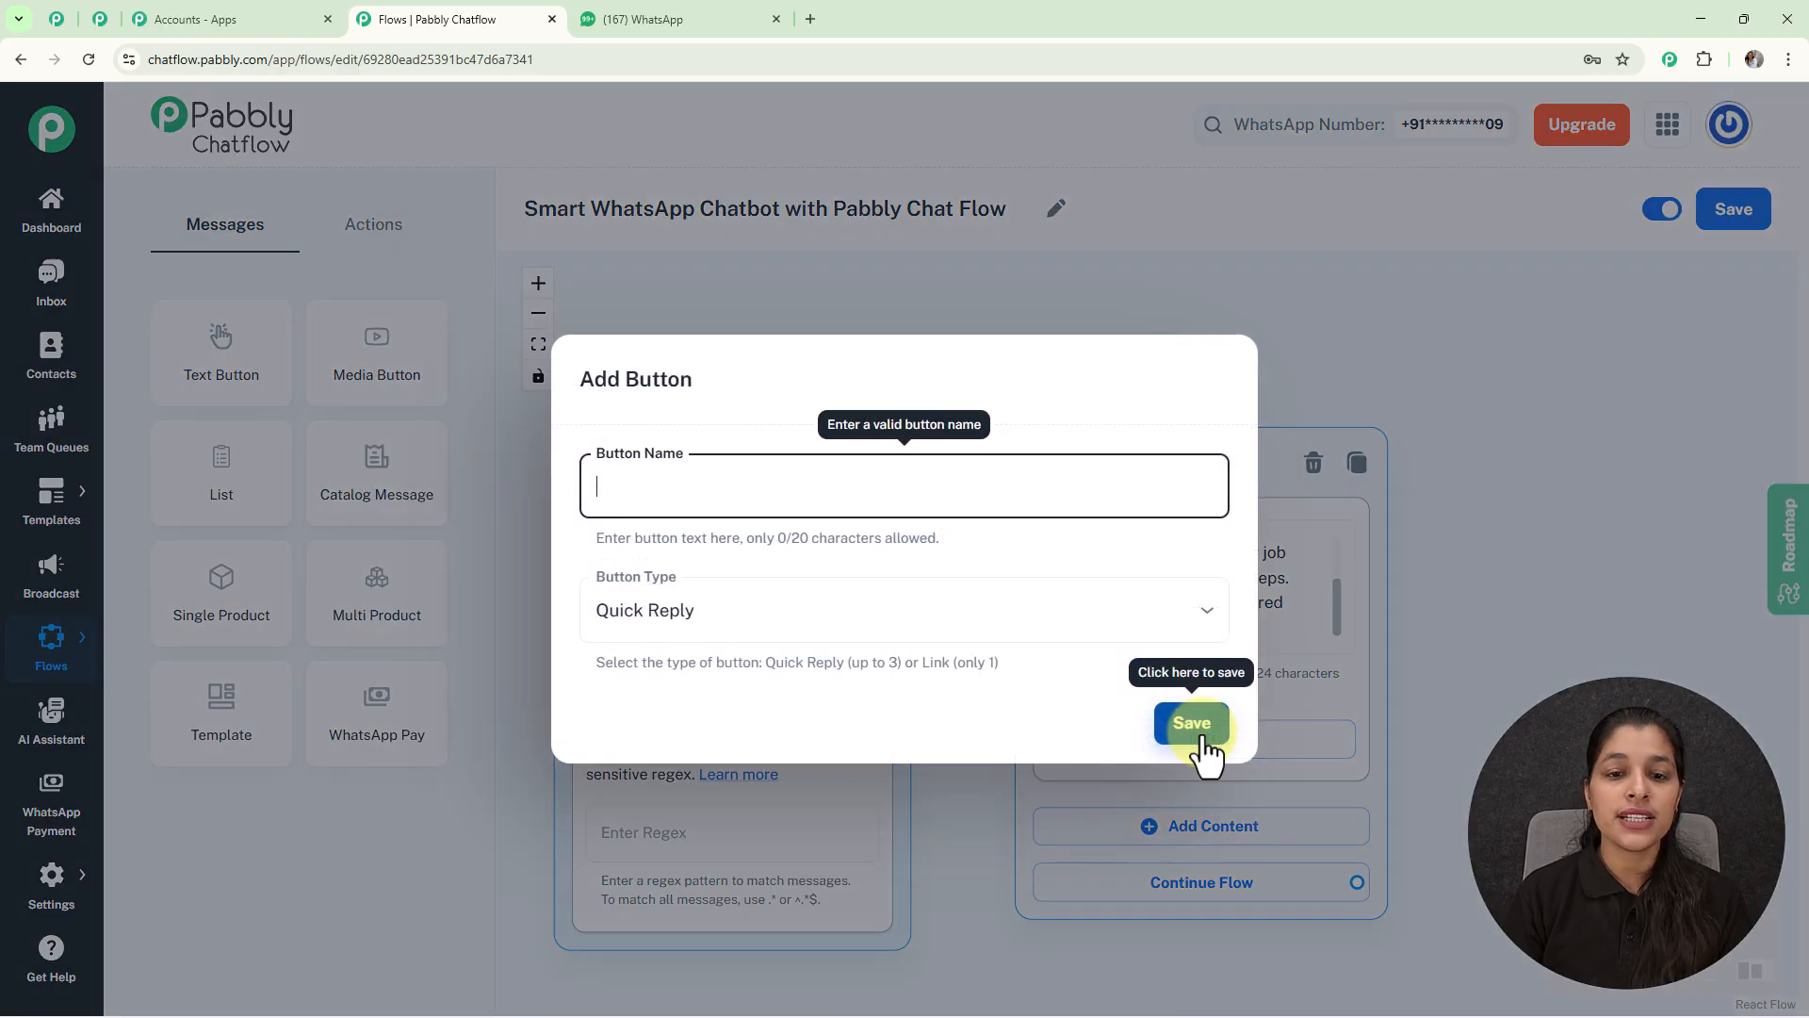
pyautogui.click(694, 492)
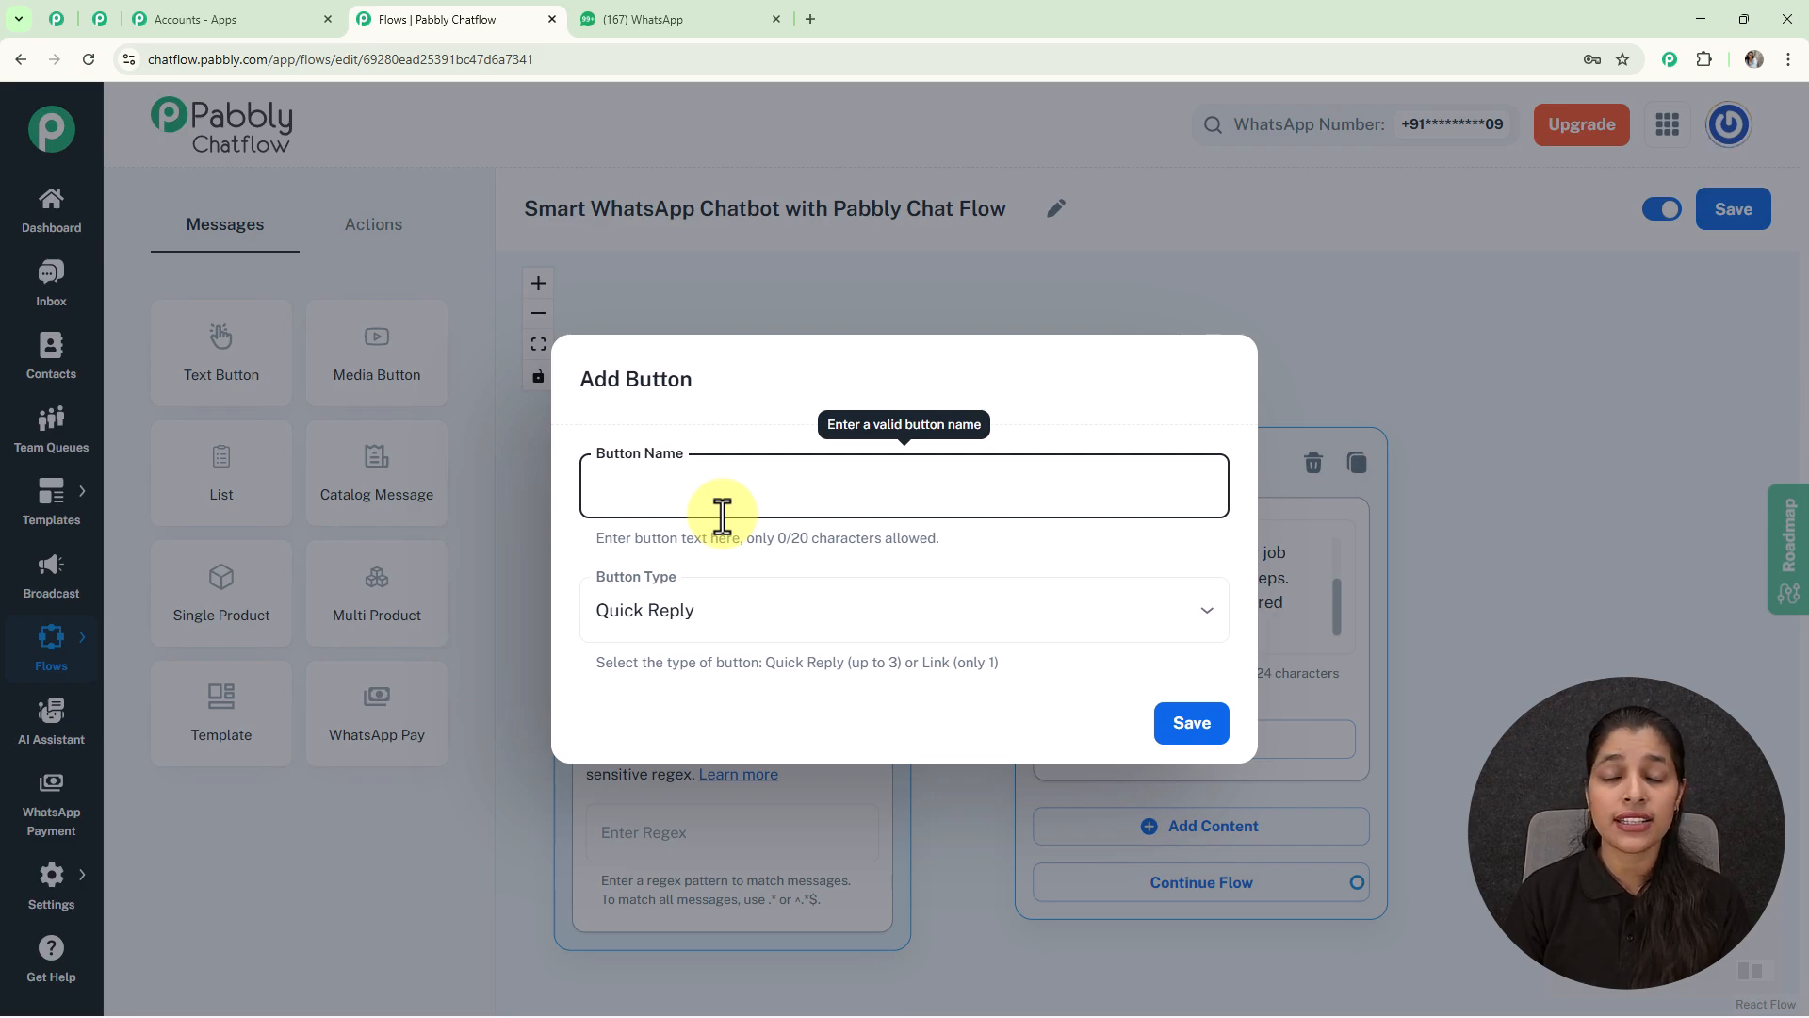
pyautogui.write('View Open Positions')
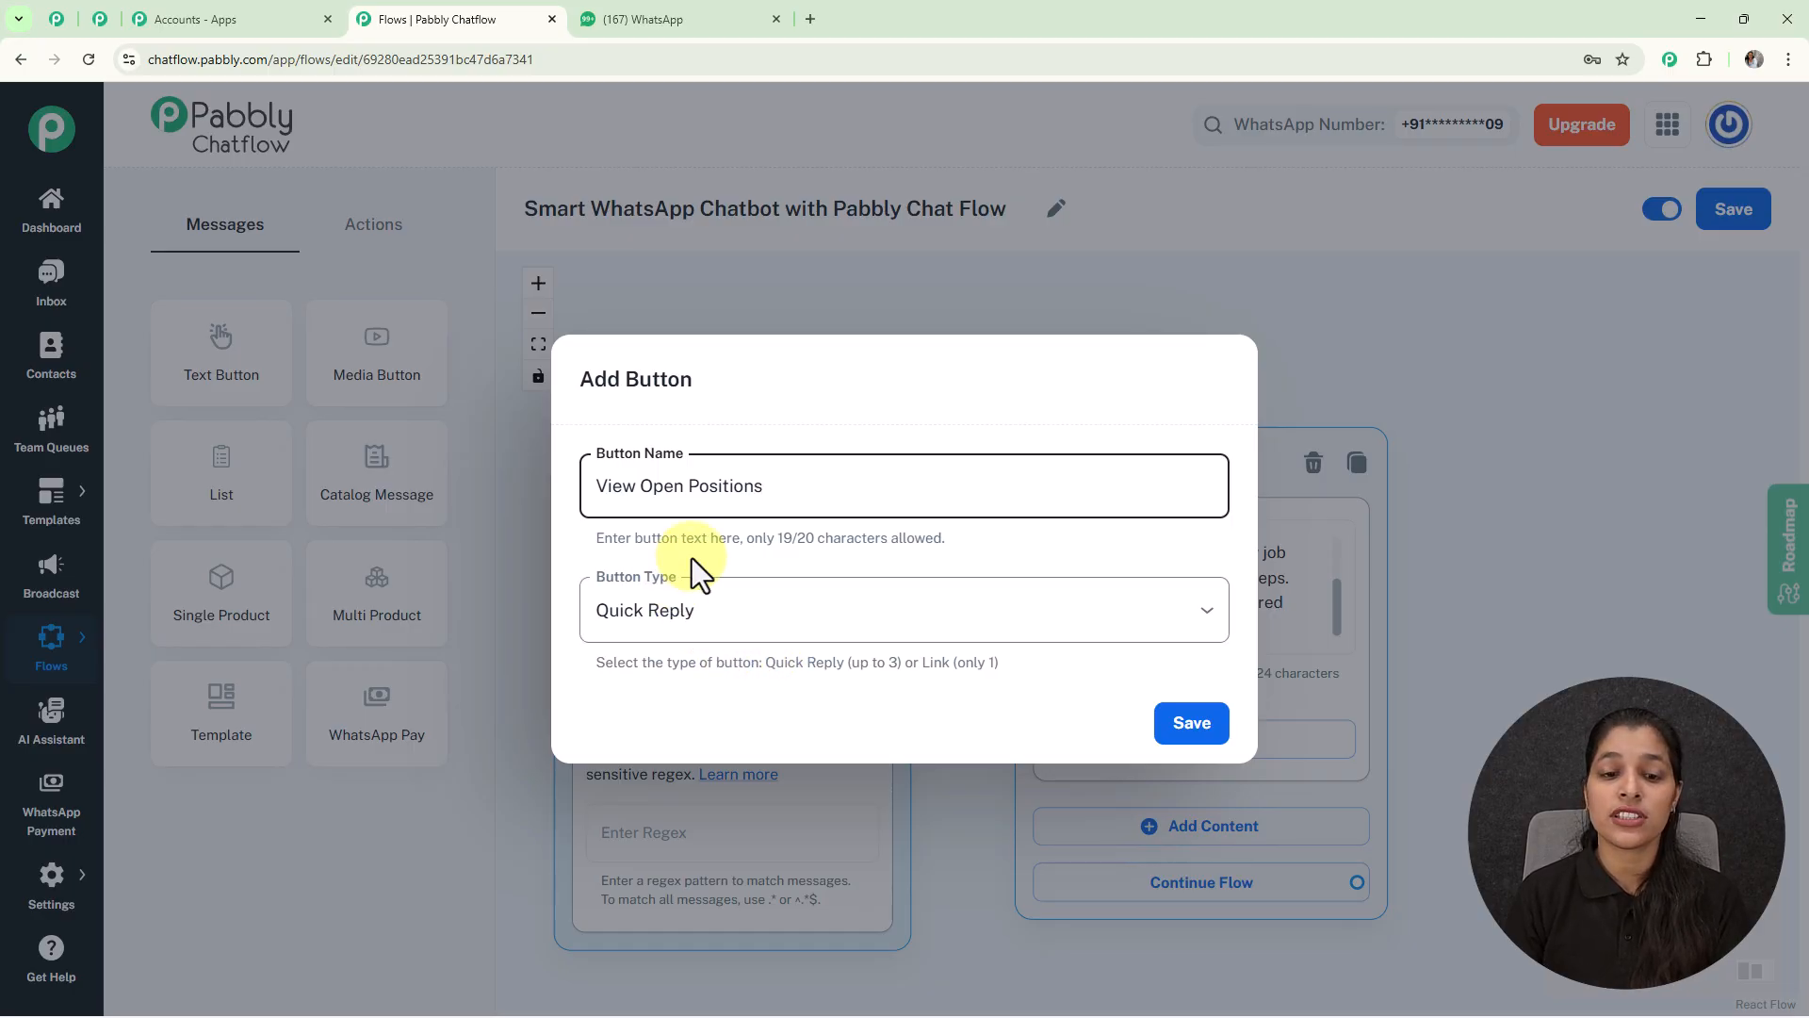
pyautogui.click(816, 625)
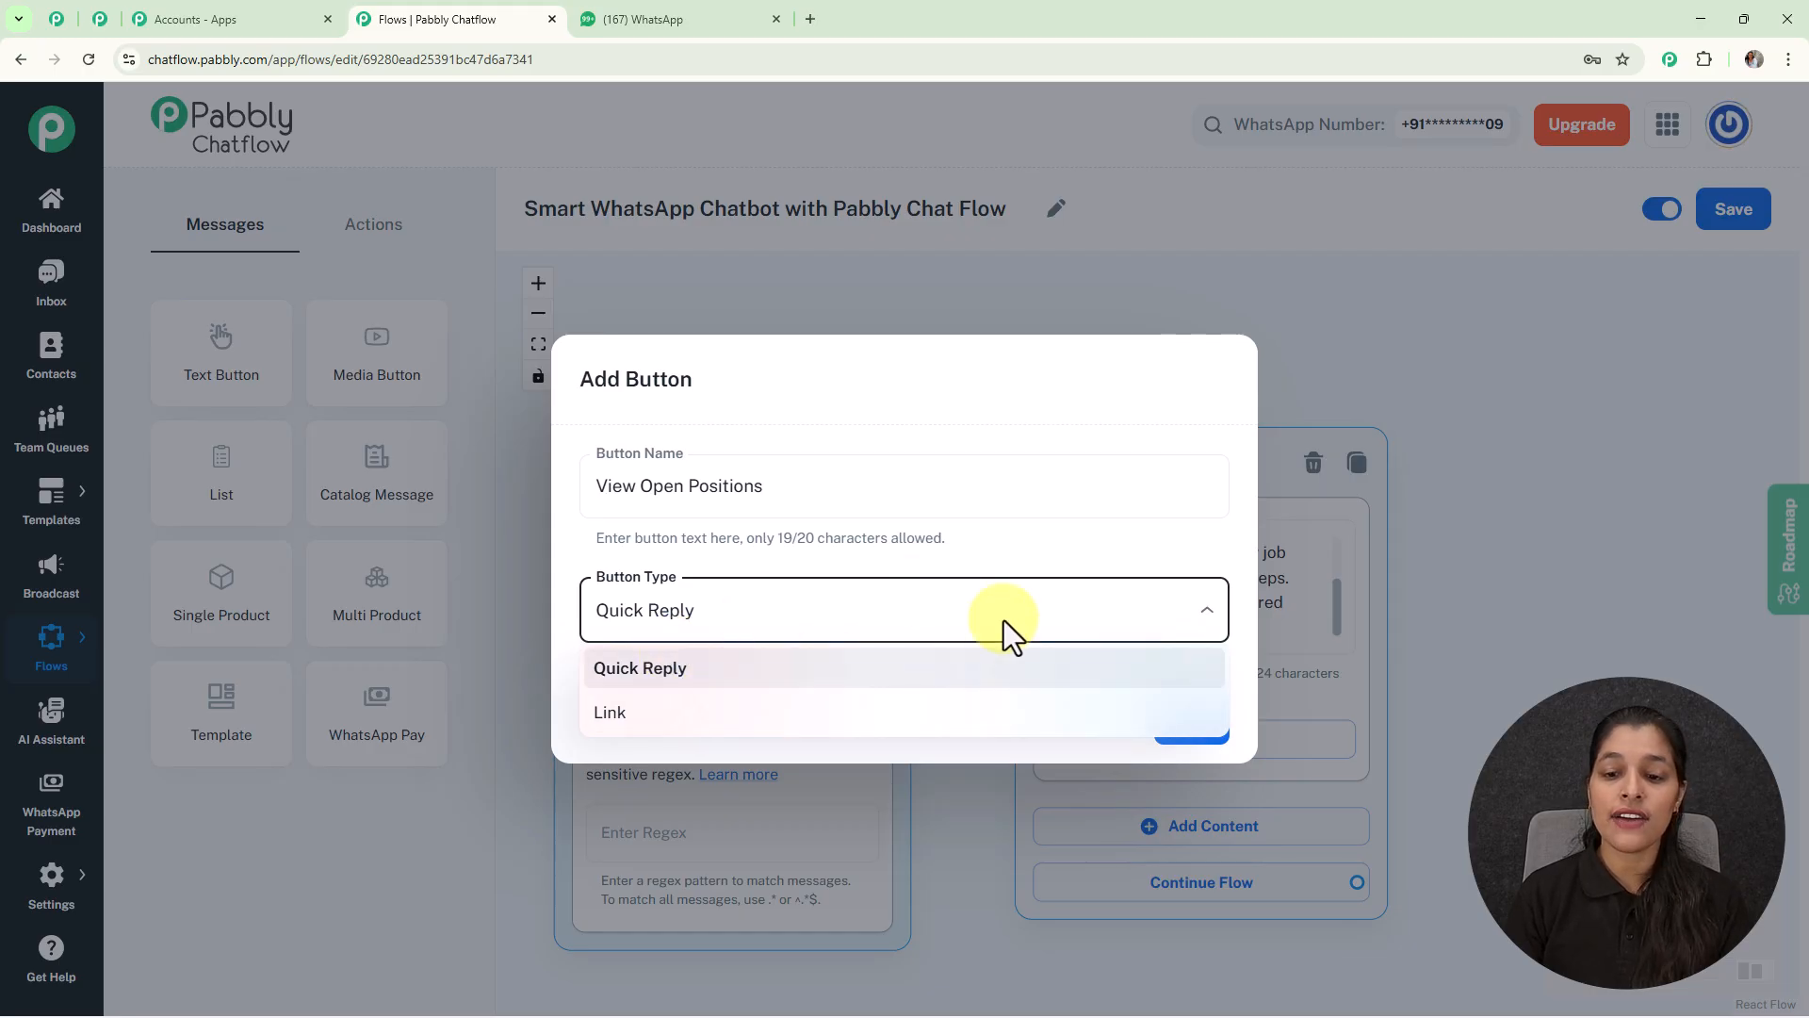
pyautogui.click(1049, 564)
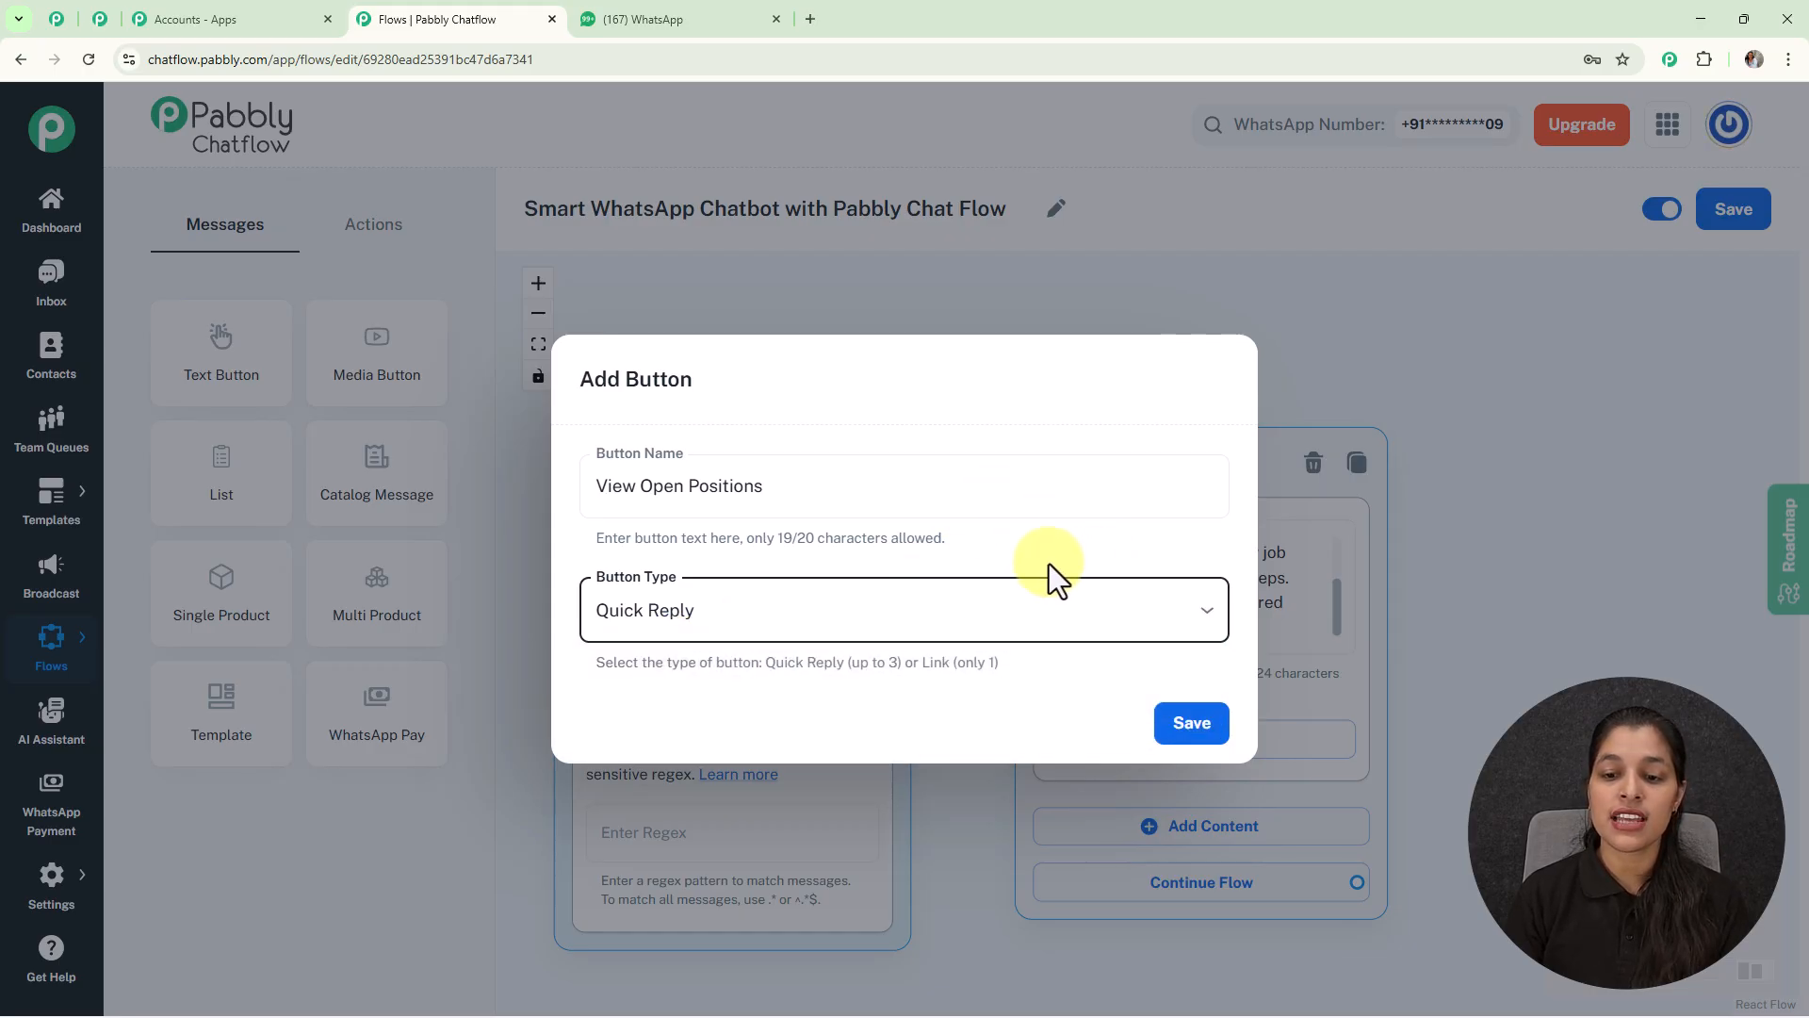
pyautogui.click(1186, 724)
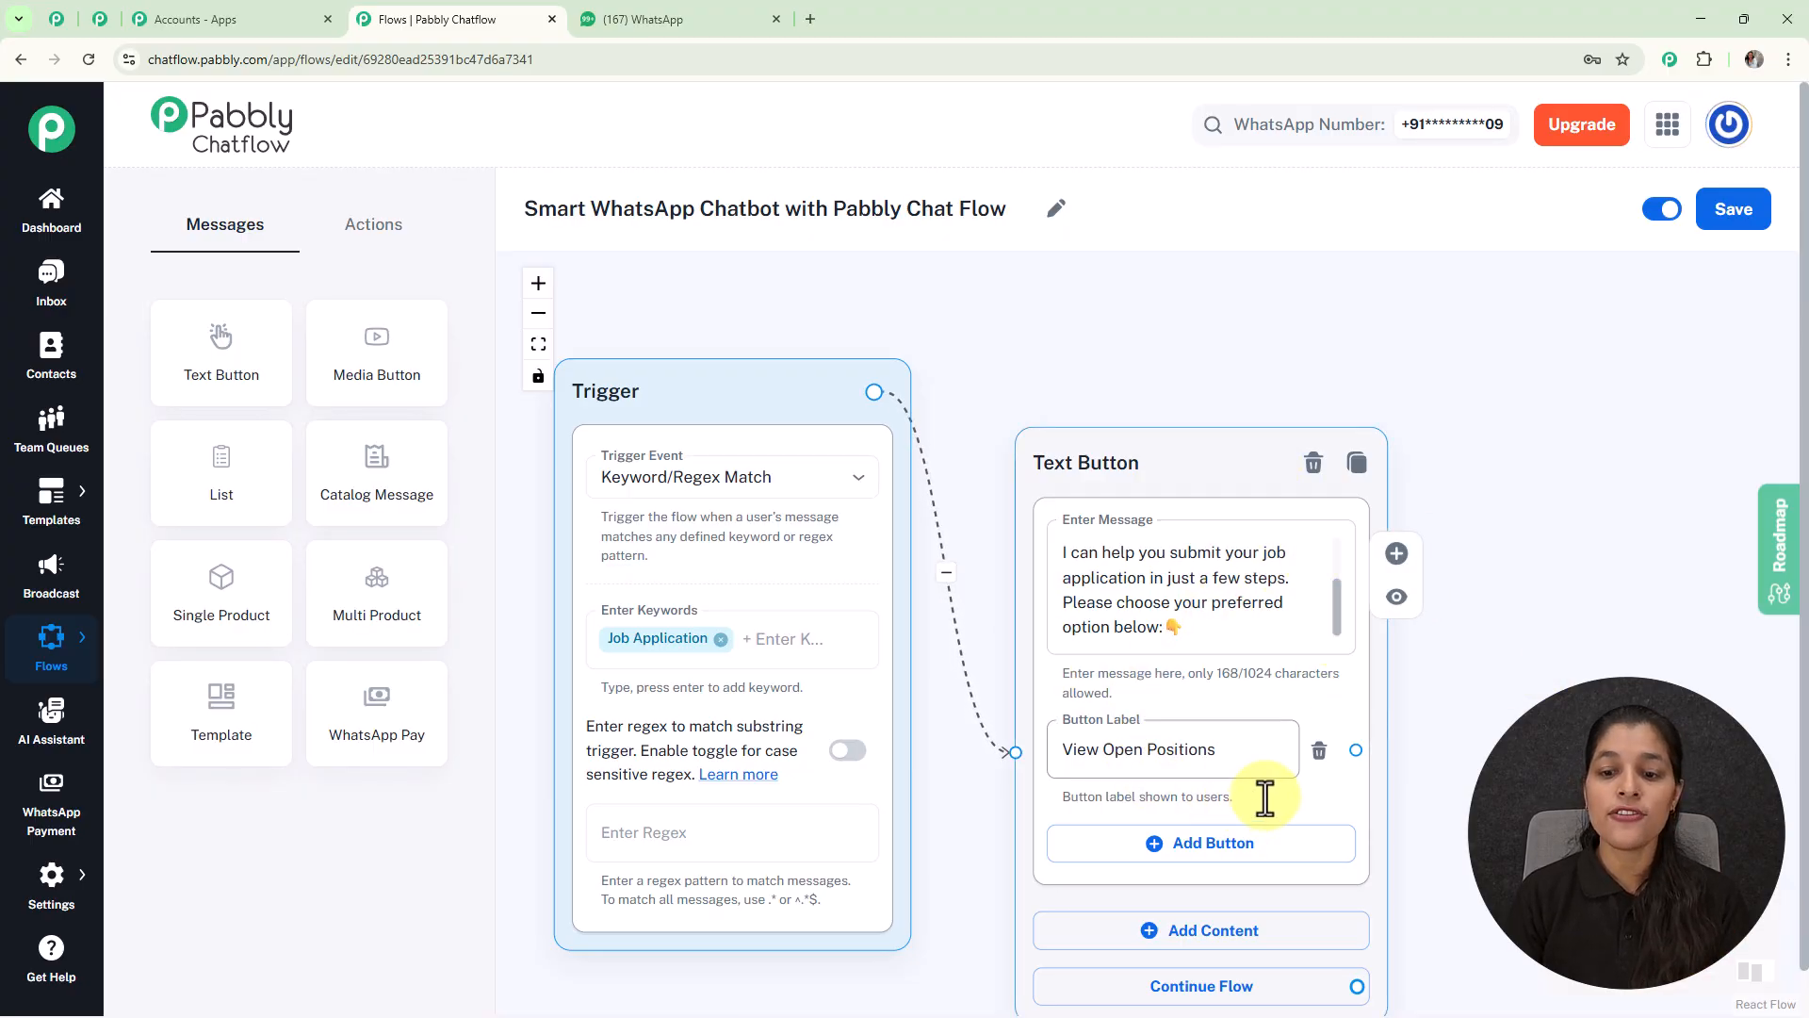
# Step: Move the Text Button node up, make room, and start a new step from View Open Positions
pyautogui.moveTo(1088, 460); pyautogui.dragTo(1081, 368)
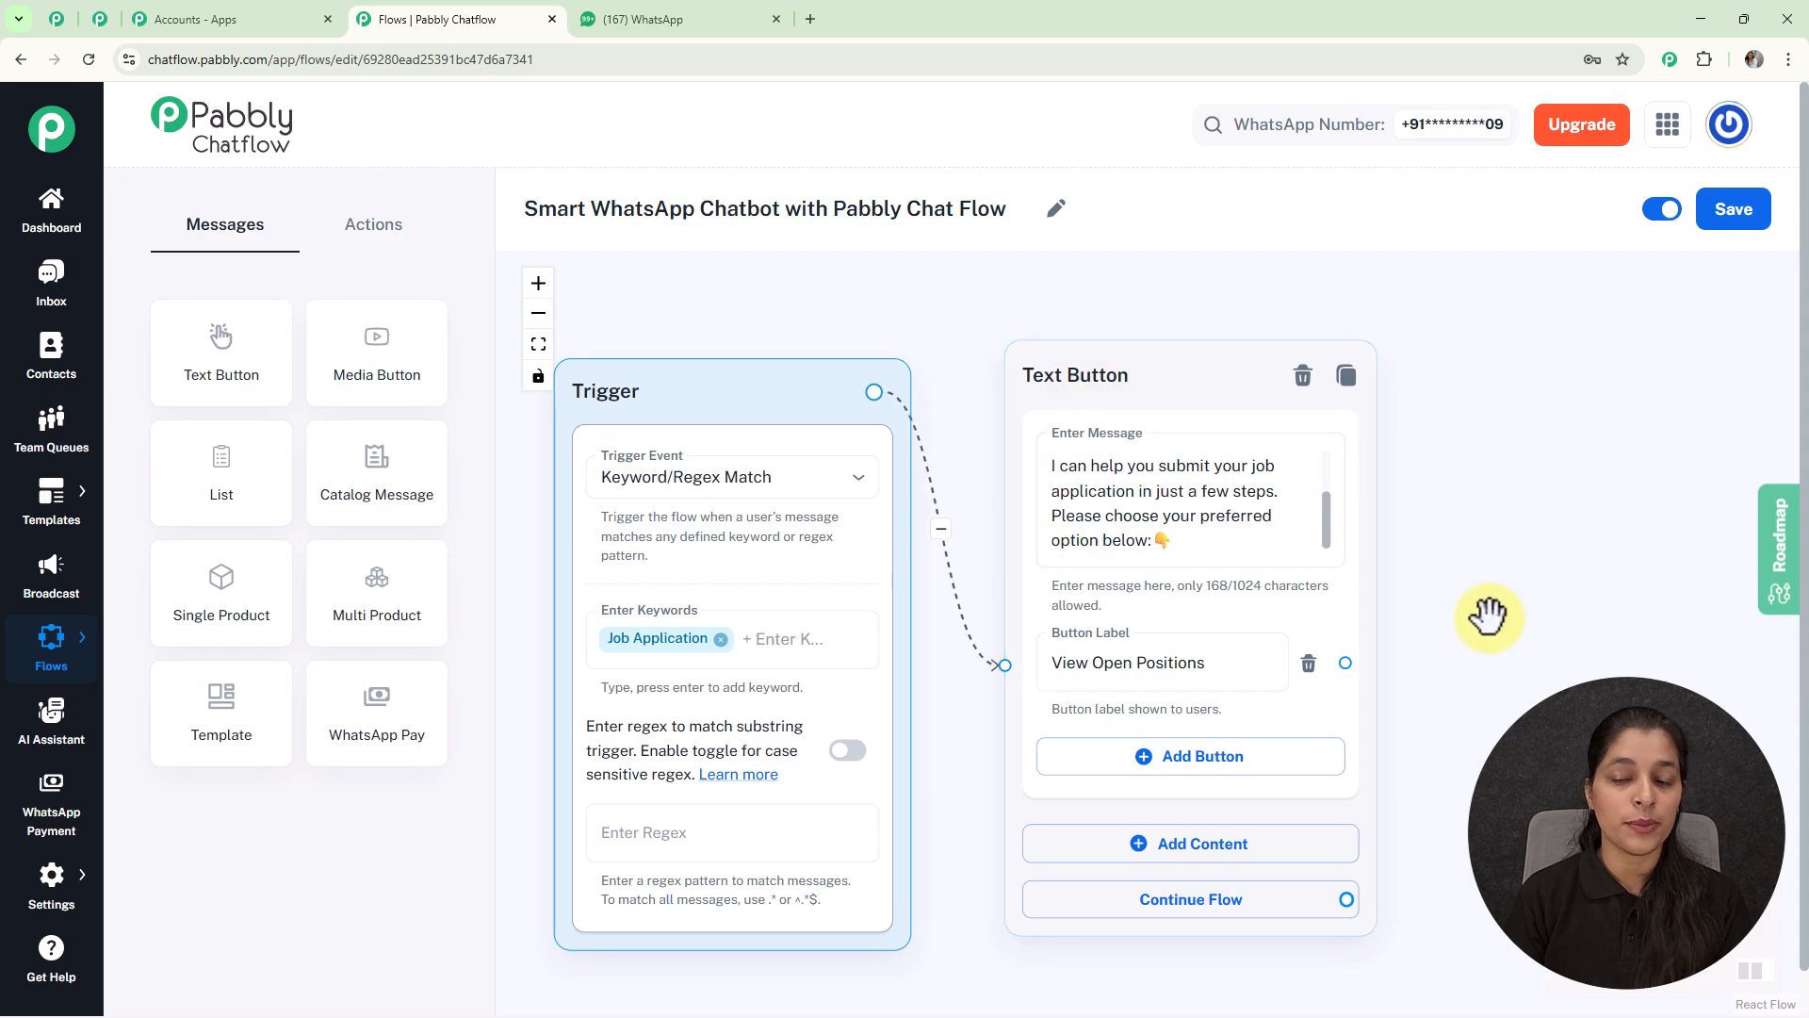
pyautogui.scroll(-3, 1491, 614)
pyautogui.moveTo(1557, 647); pyautogui.dragTo(1280, 603)
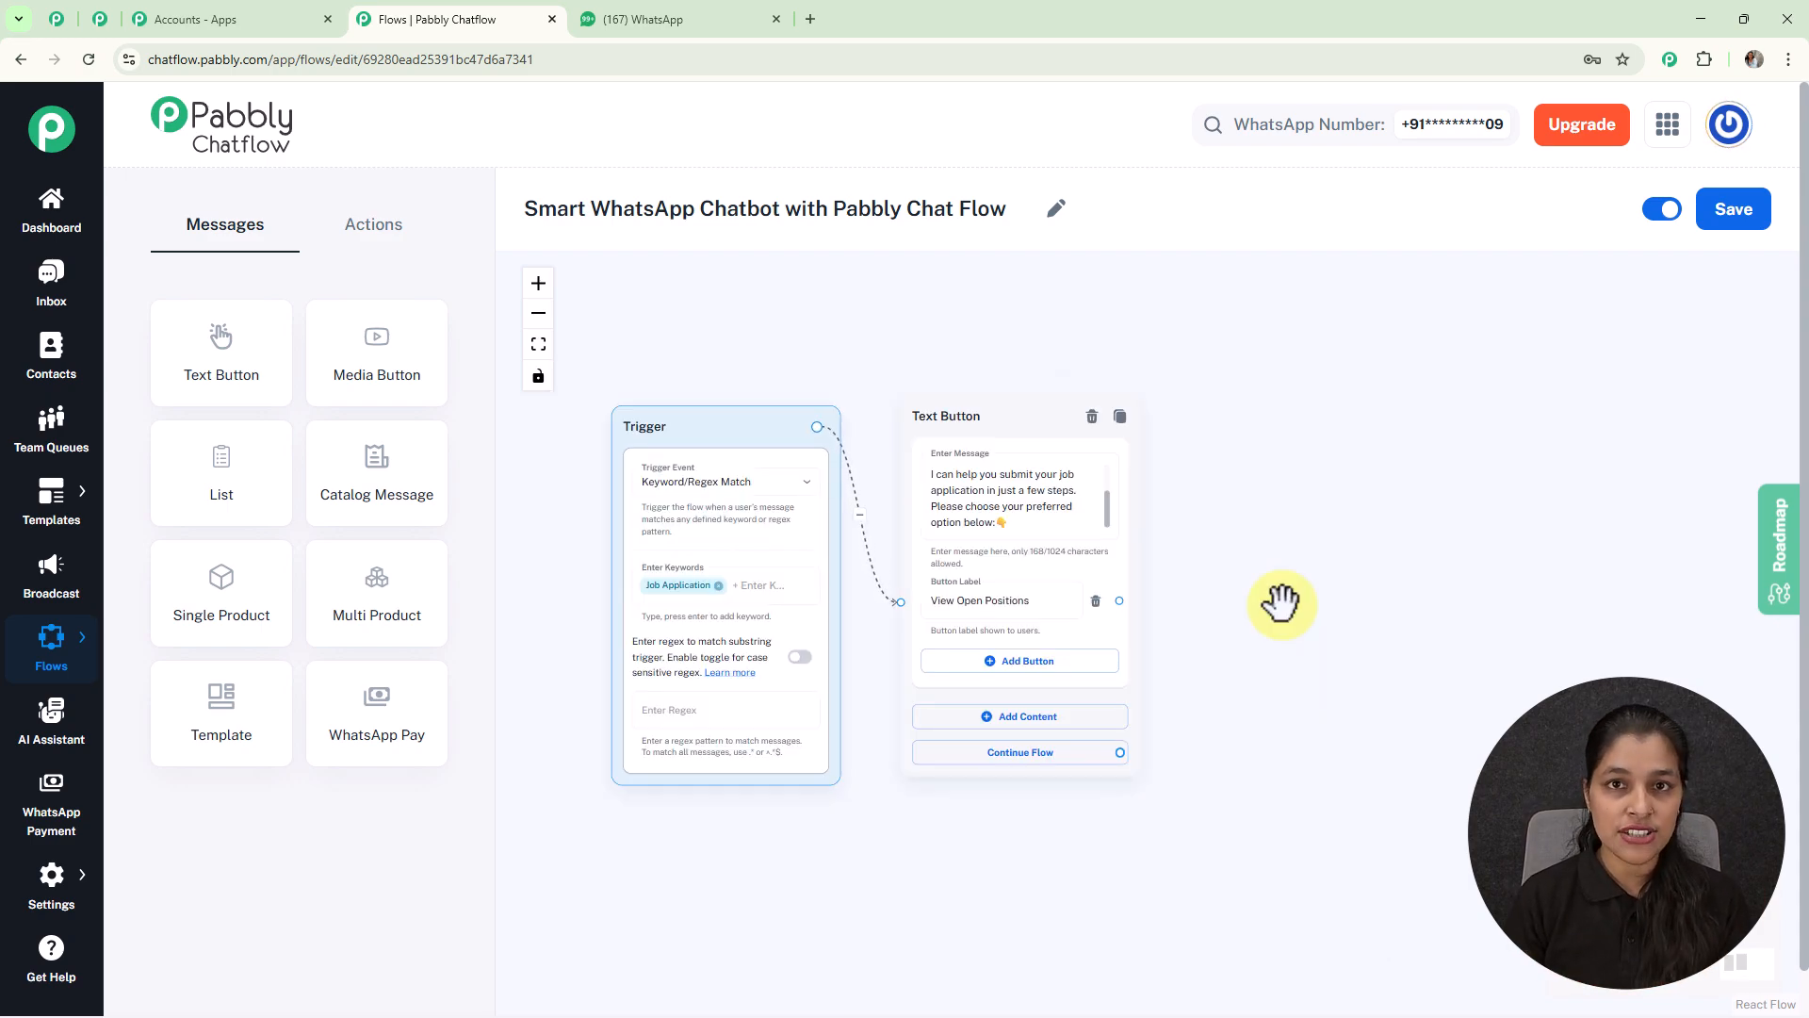
pyautogui.scroll(3, 1146, 619)
pyautogui.moveTo(1108, 591); pyautogui.dragTo(1266, 390)
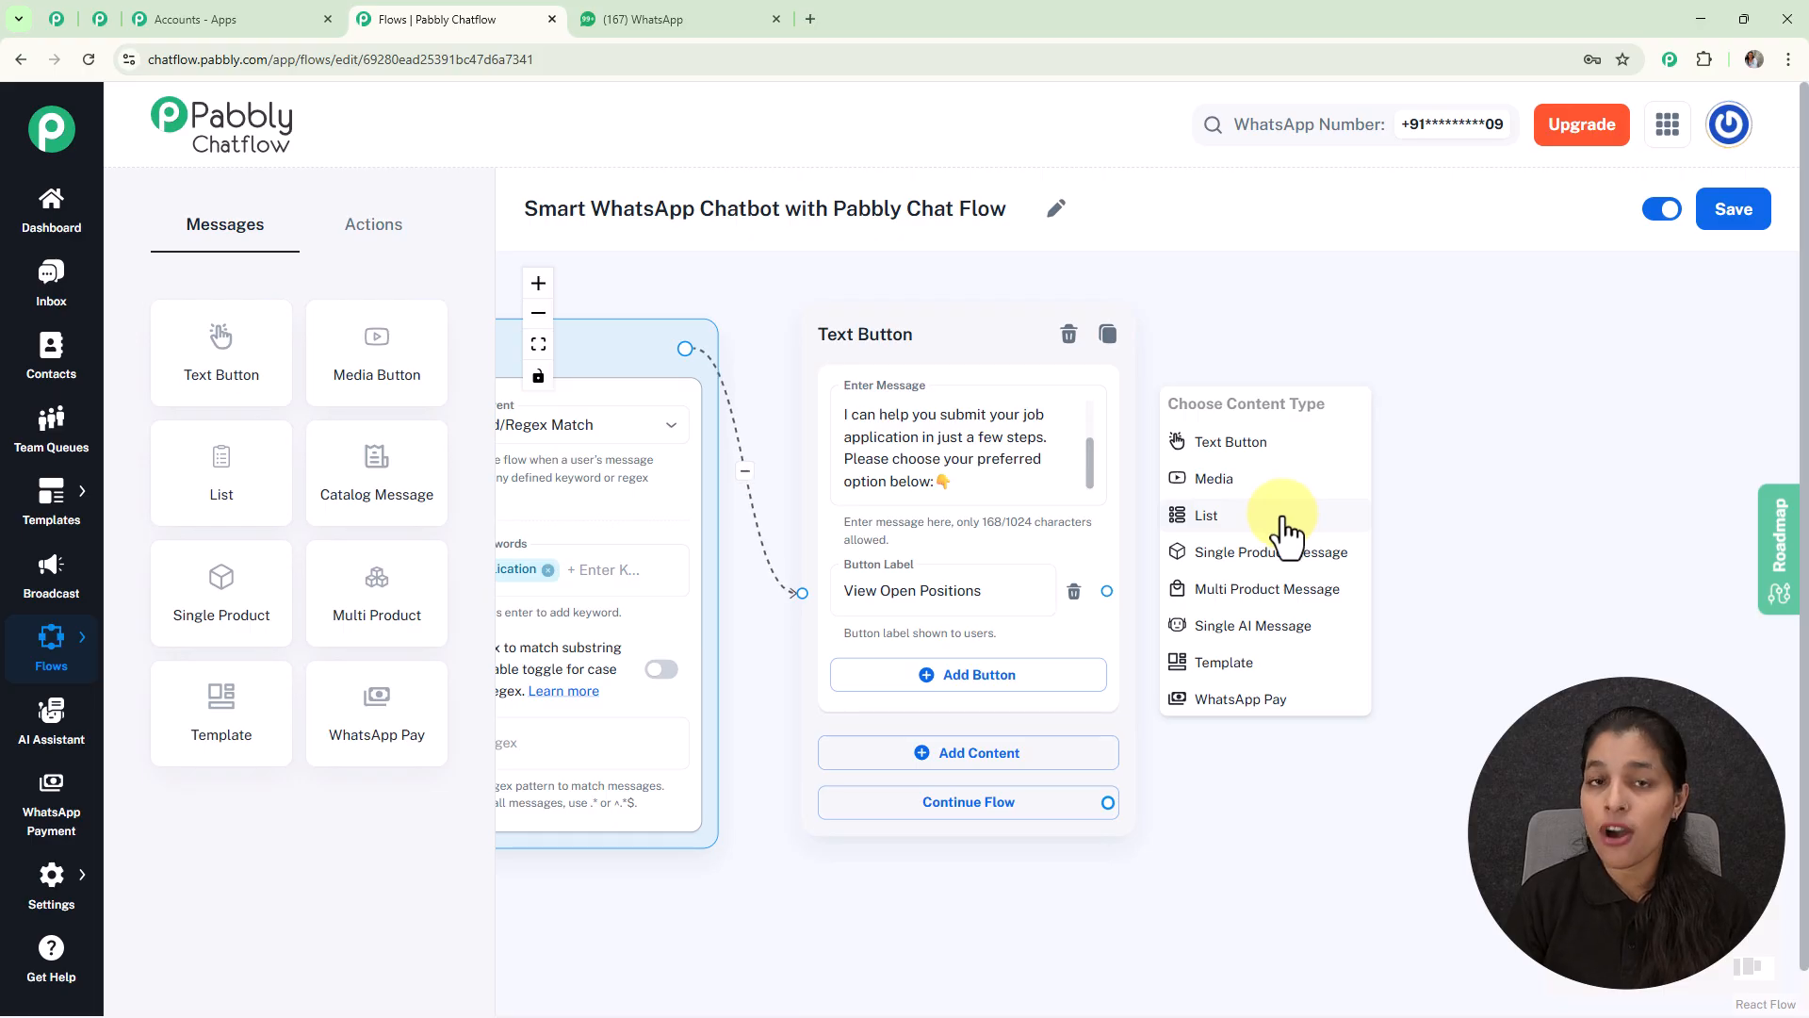
# Step: Add a List node with body 'Great! Here are our active job openings 📌'
pyautogui.click(1283, 537)
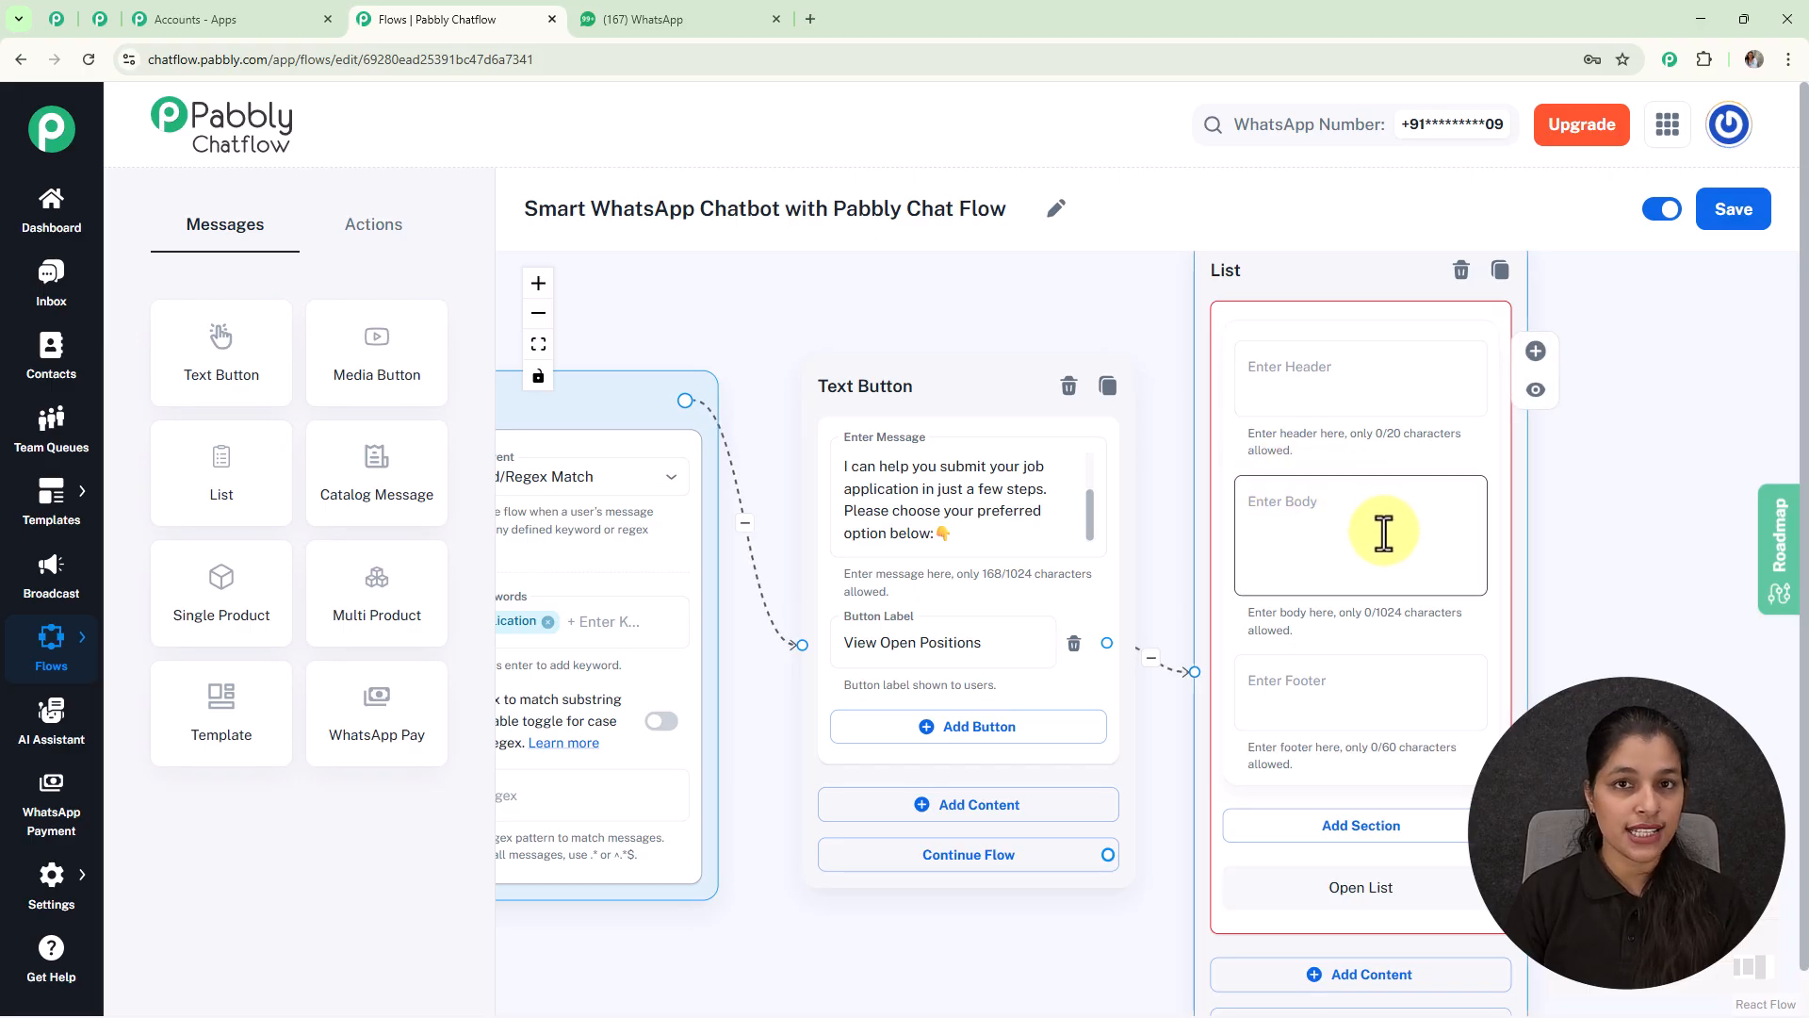
pyautogui.click(1314, 516)
pyautogui.write('Great! Here are our active job openings 📌')
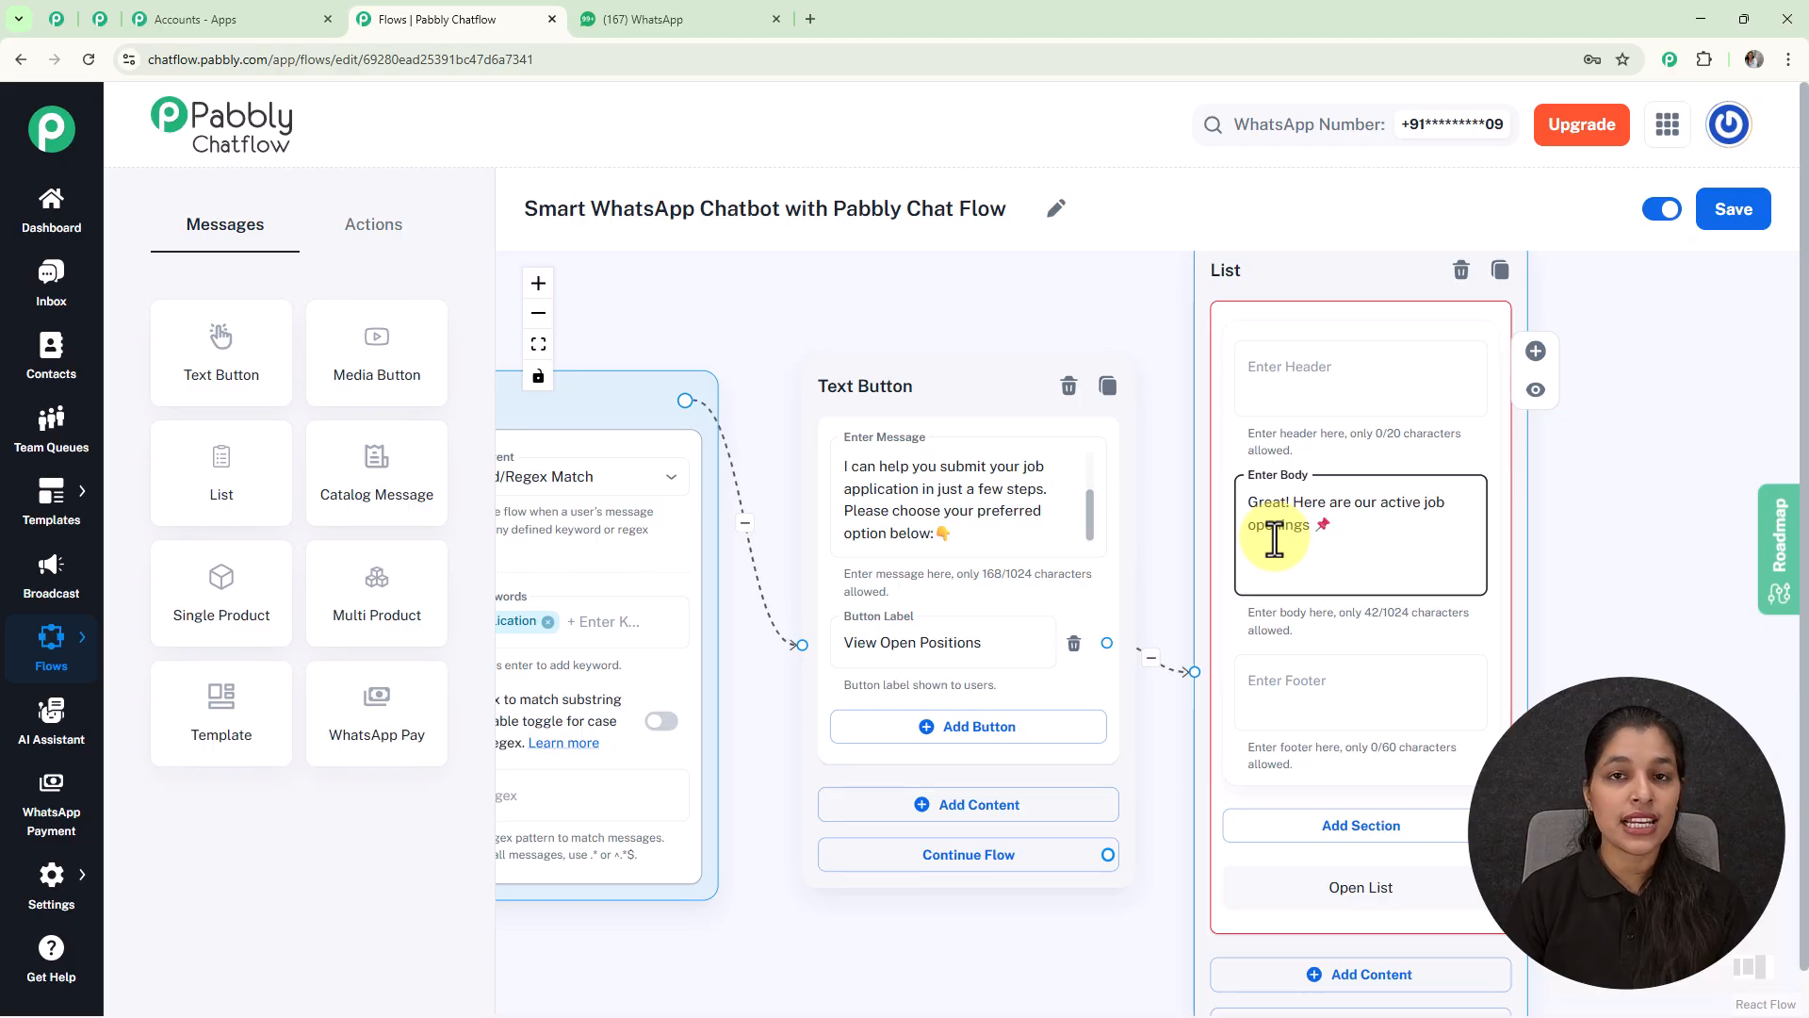
pyautogui.scroll(-5, 1274, 539)
pyautogui.moveTo(1555, 666); pyautogui.dragTo(1324, 597)
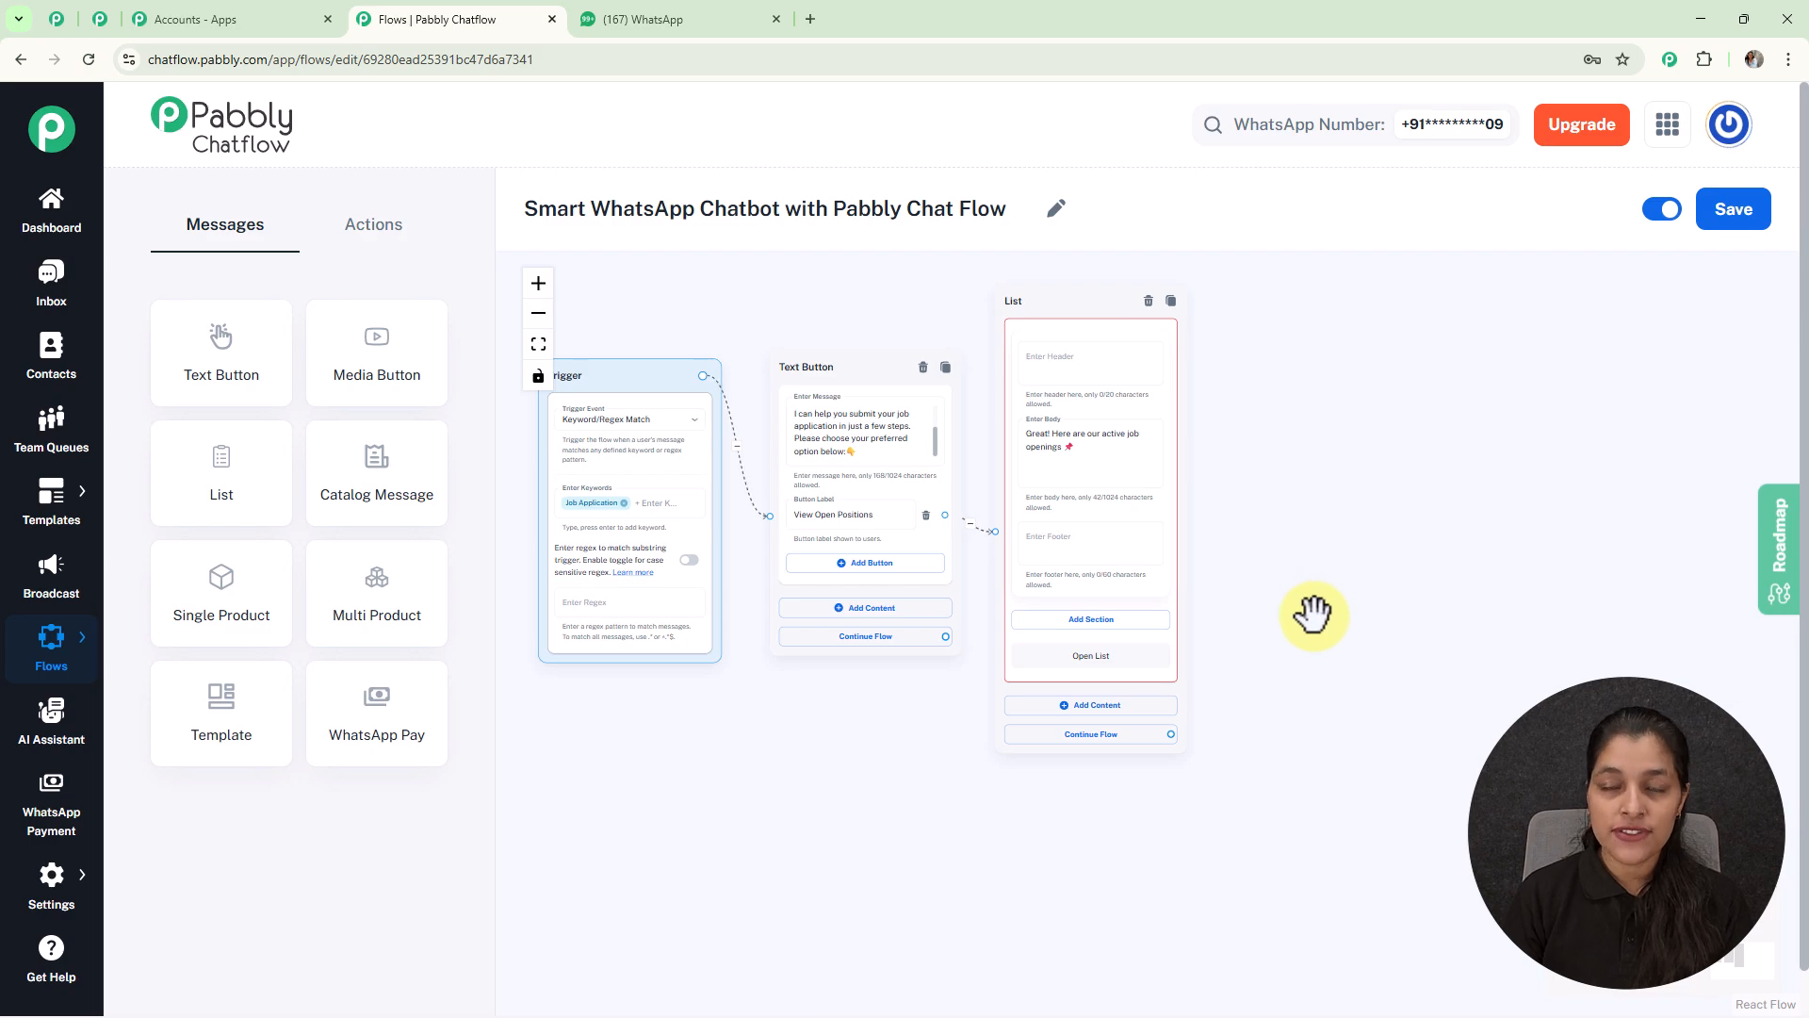
pyautogui.scroll(3, 1330, 667)
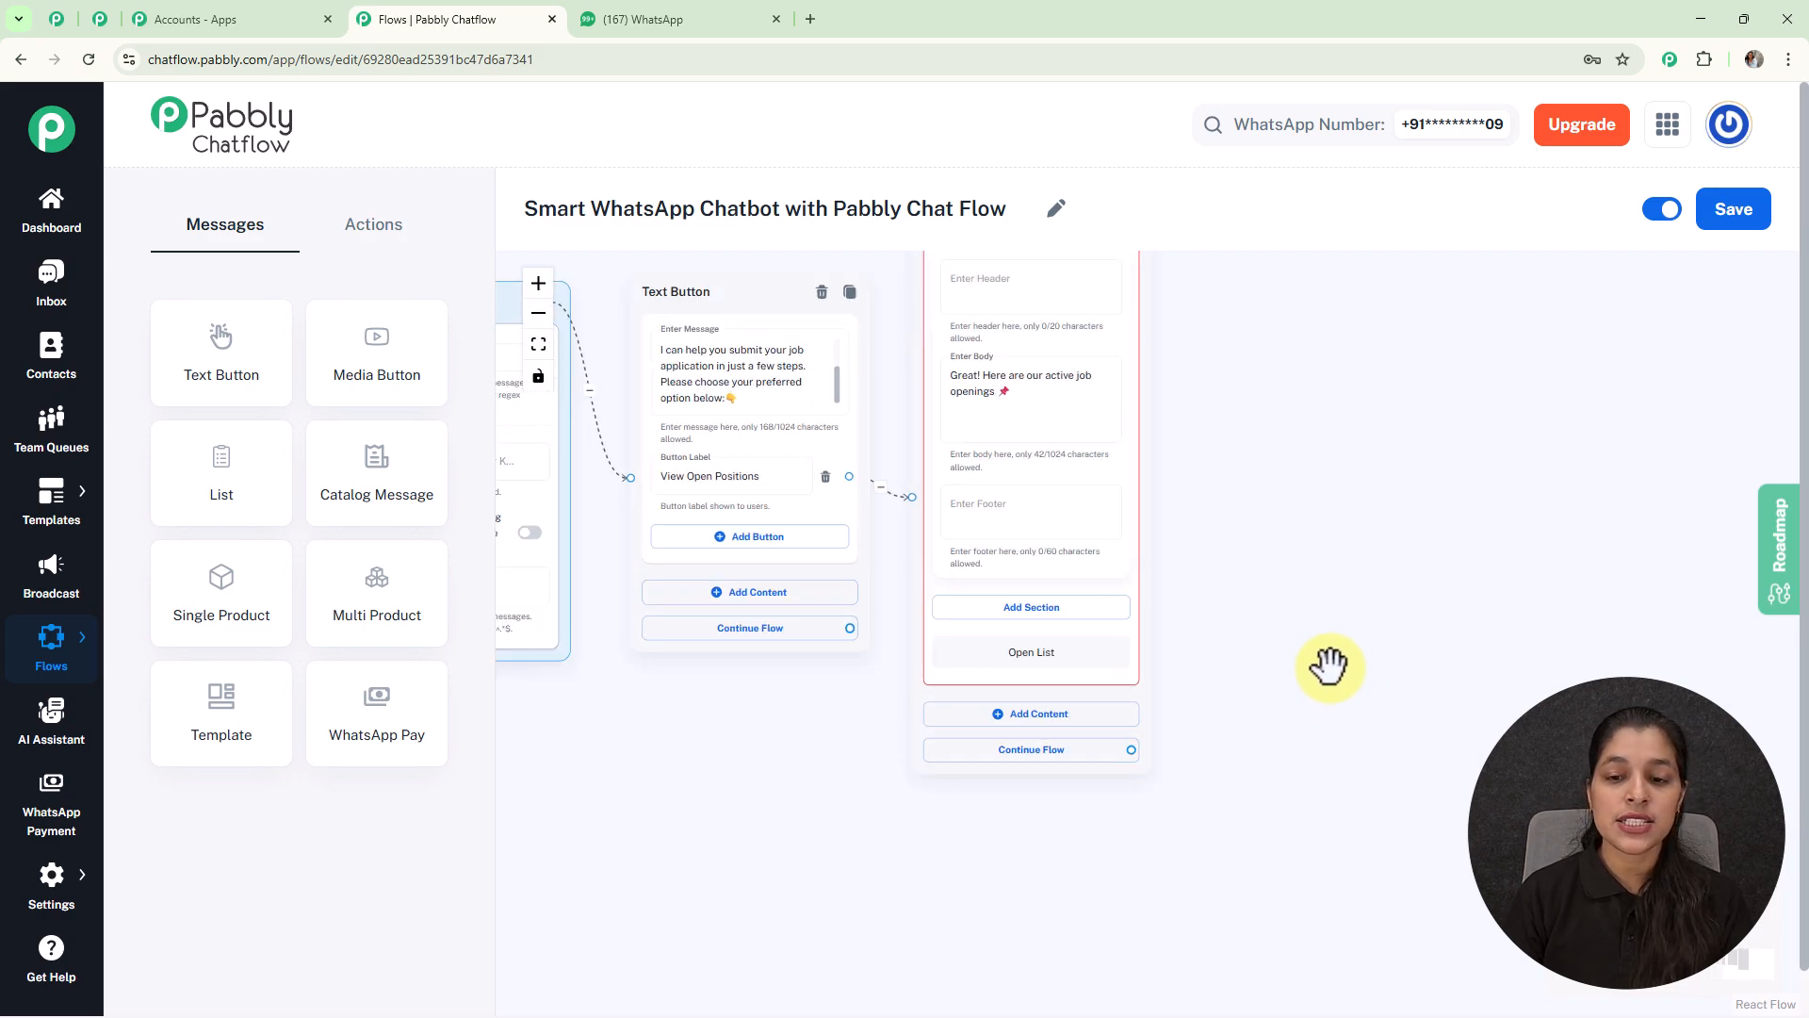
# Step: Add a section titled 'Jobs' to the List node
pyautogui.click(1026, 618)
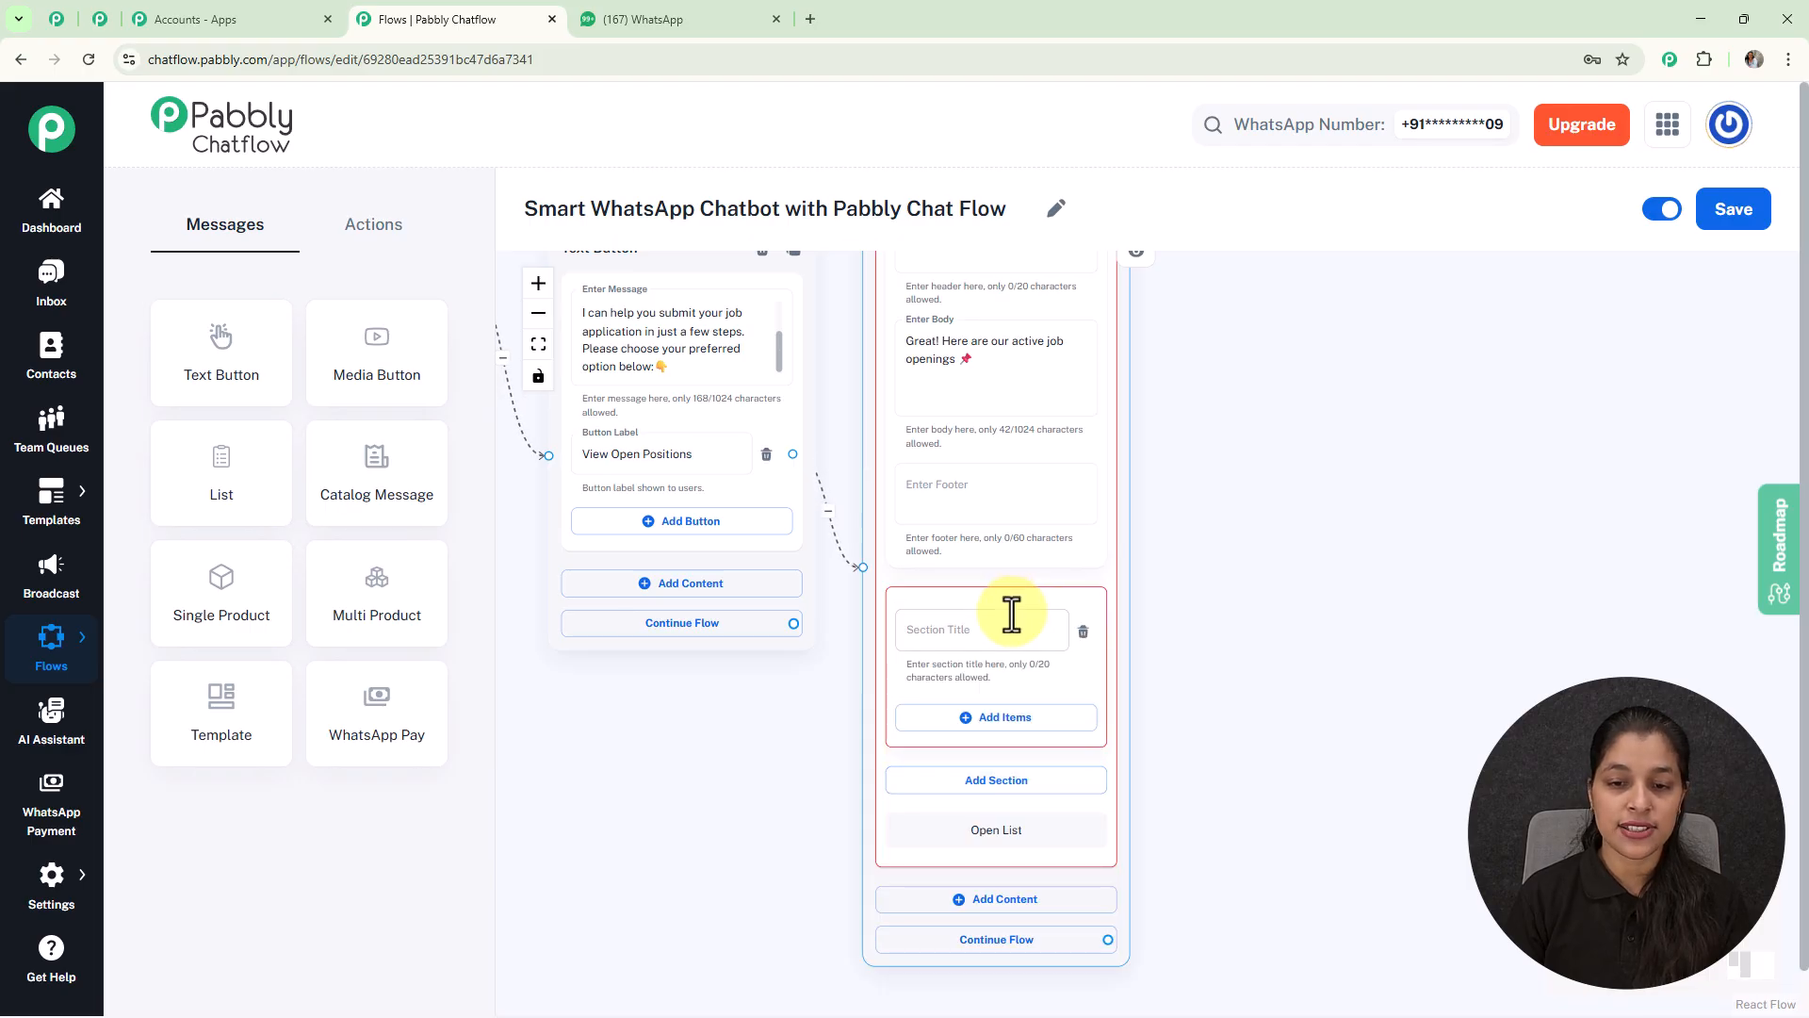
pyautogui.scroll(3, 1009, 618)
pyautogui.click(1005, 629)
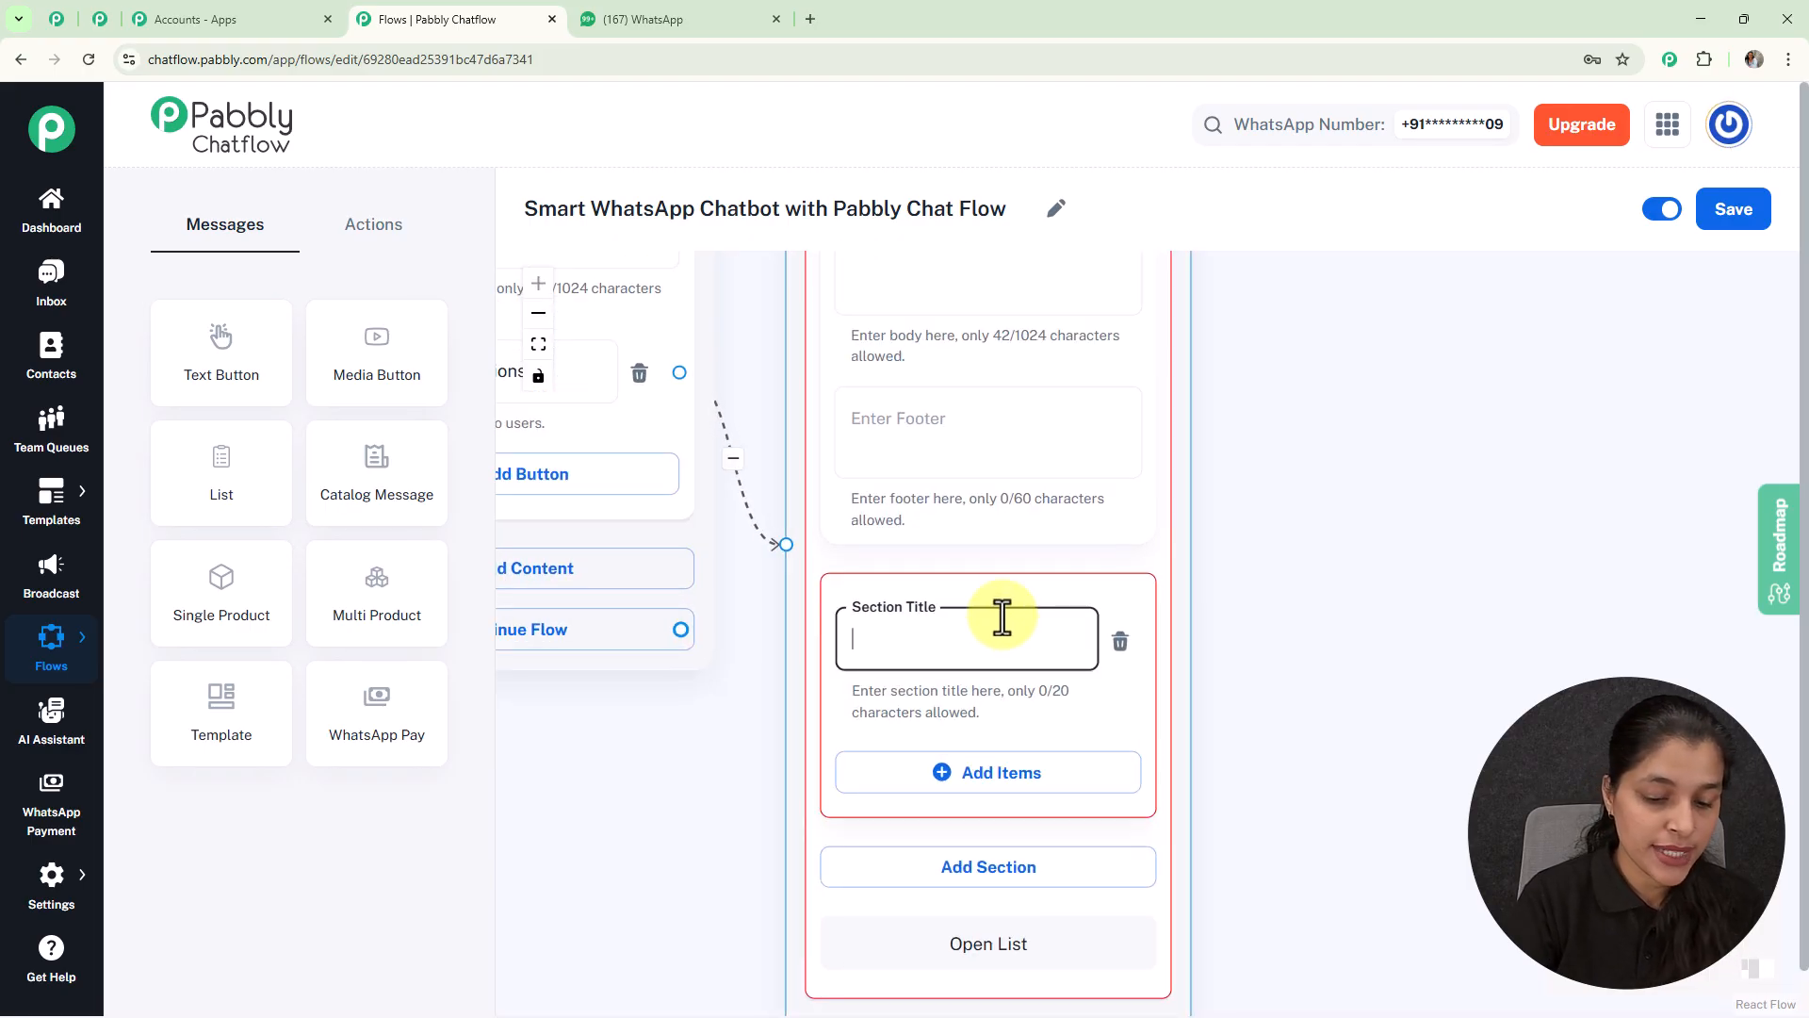
pyautogui.write('Jobs')
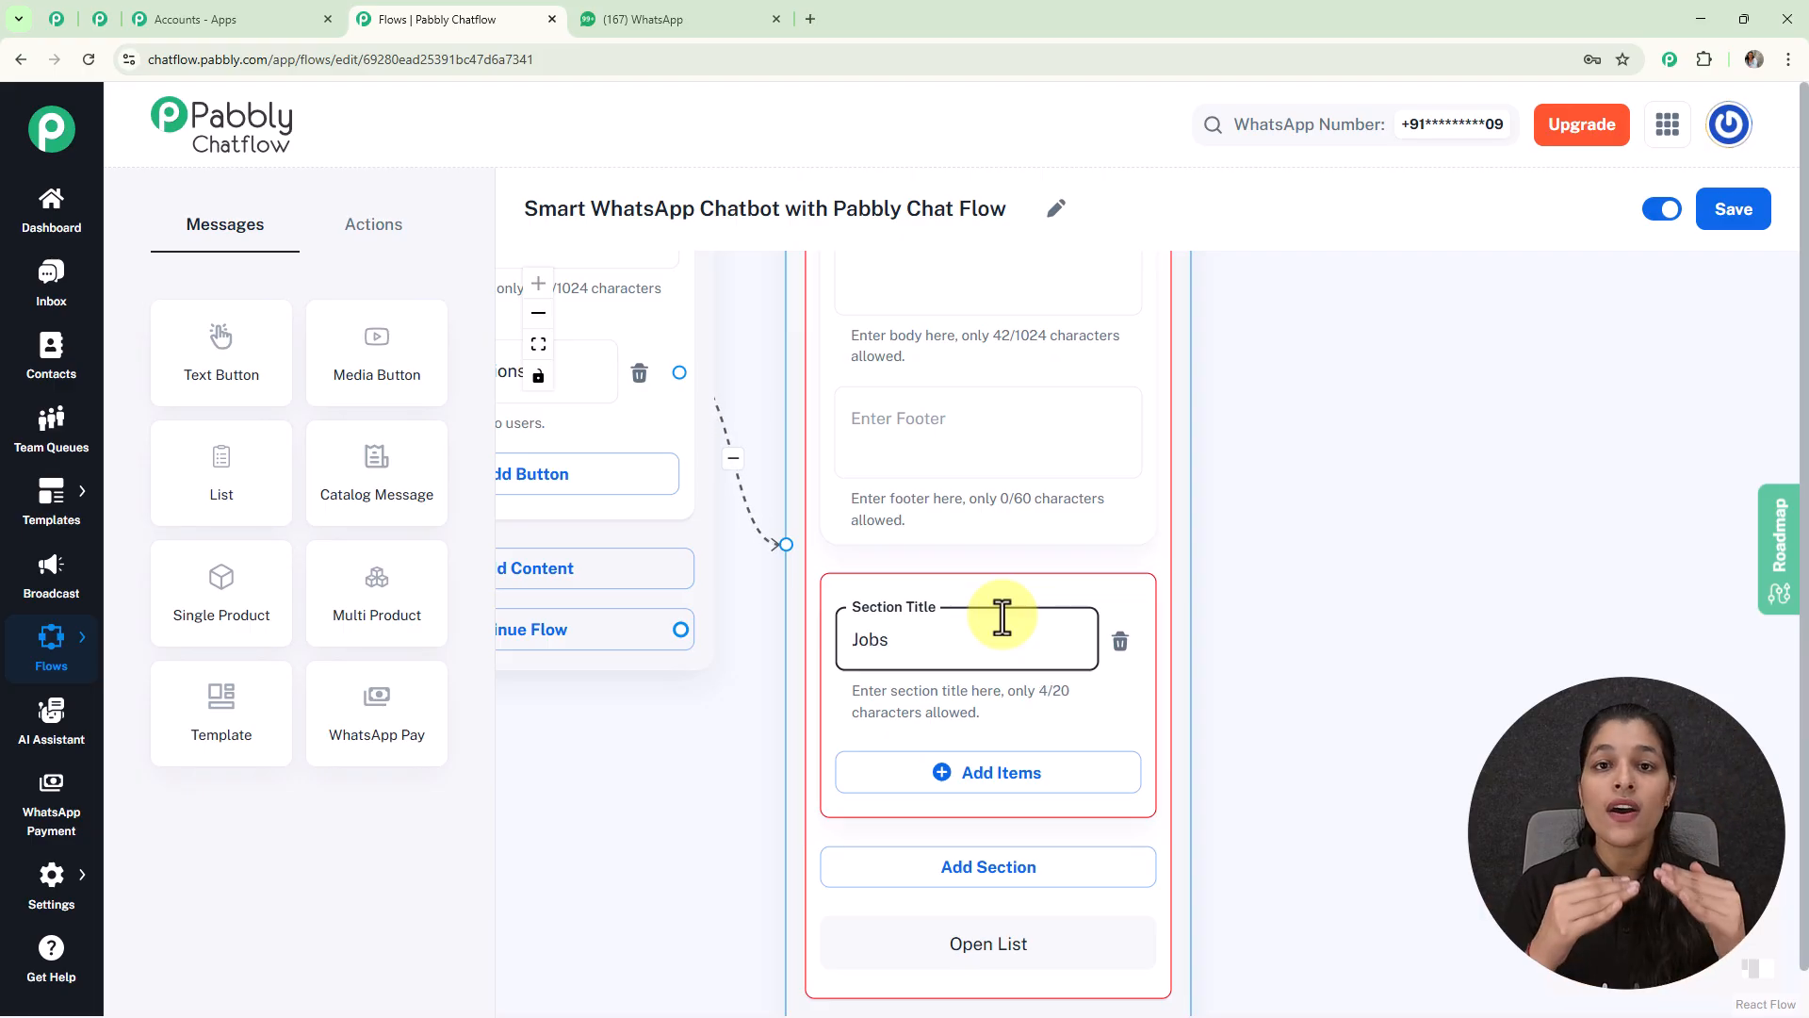
pyautogui.scroll(-5, 1002, 617)
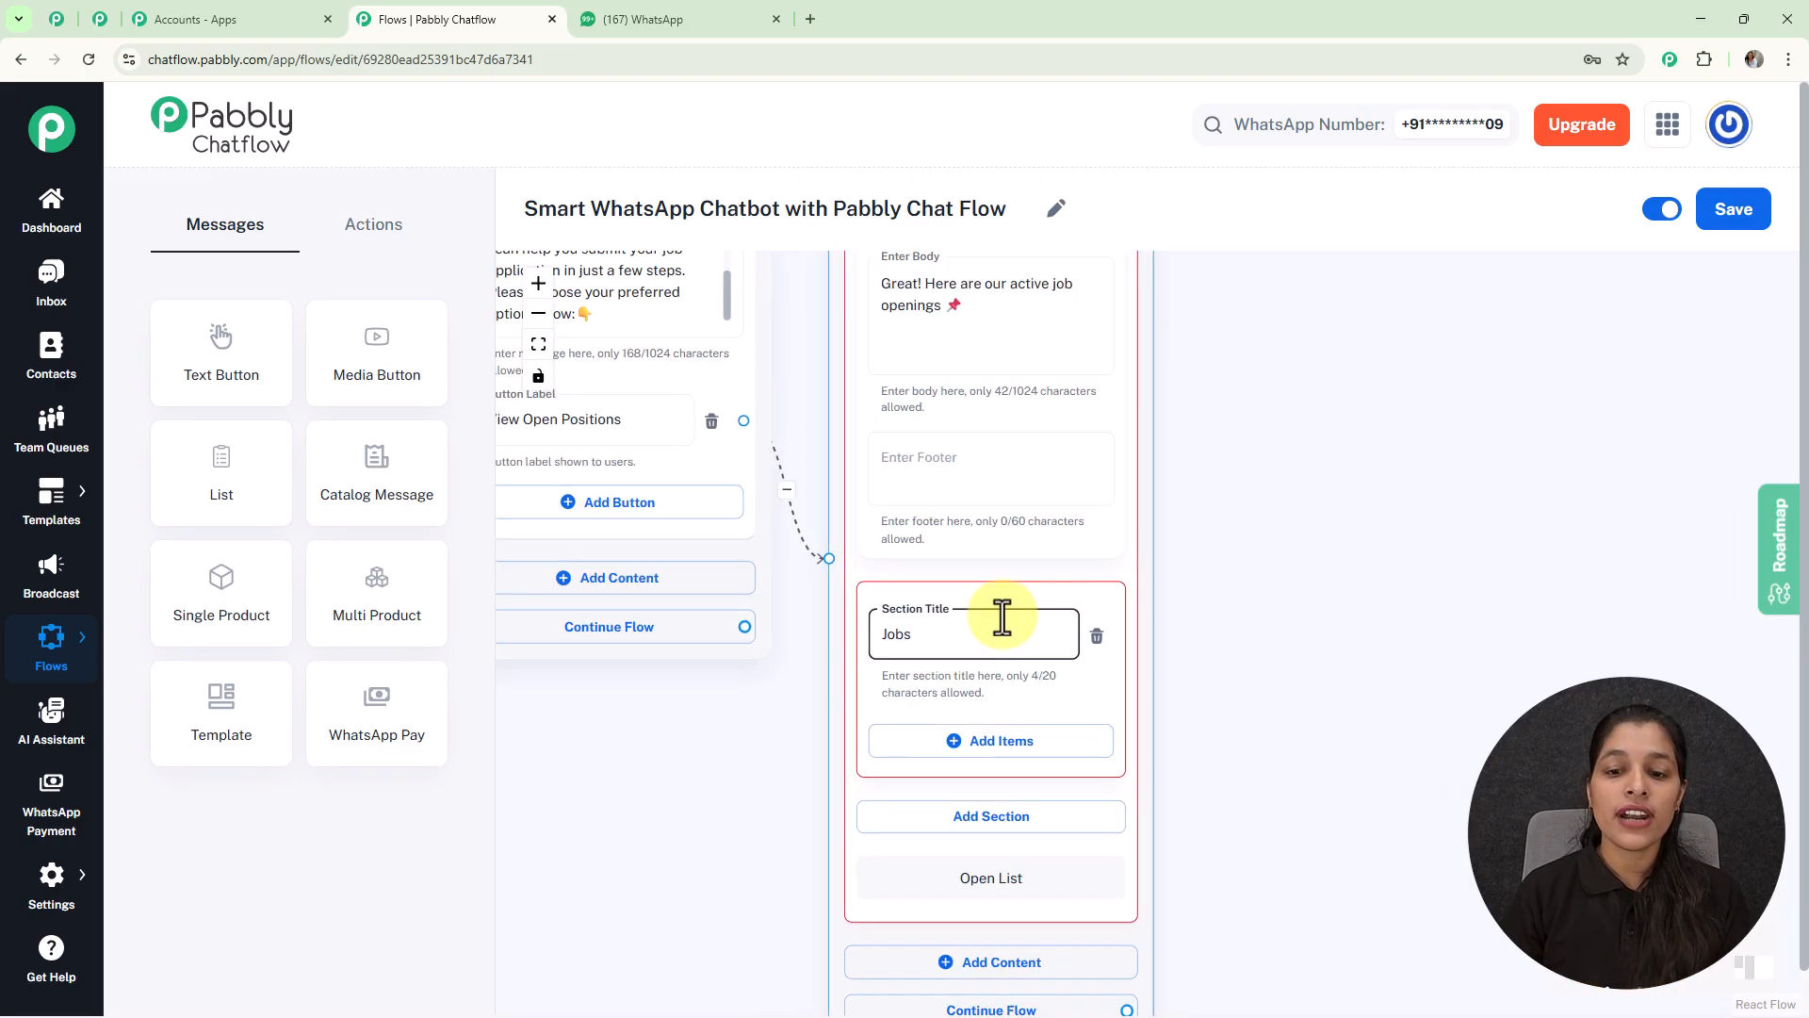
pyautogui.scroll(3, 1112, 614)
# Step: Add a Software Developer item to the Jobs section and pan to review the list
pyautogui.click(927, 613)
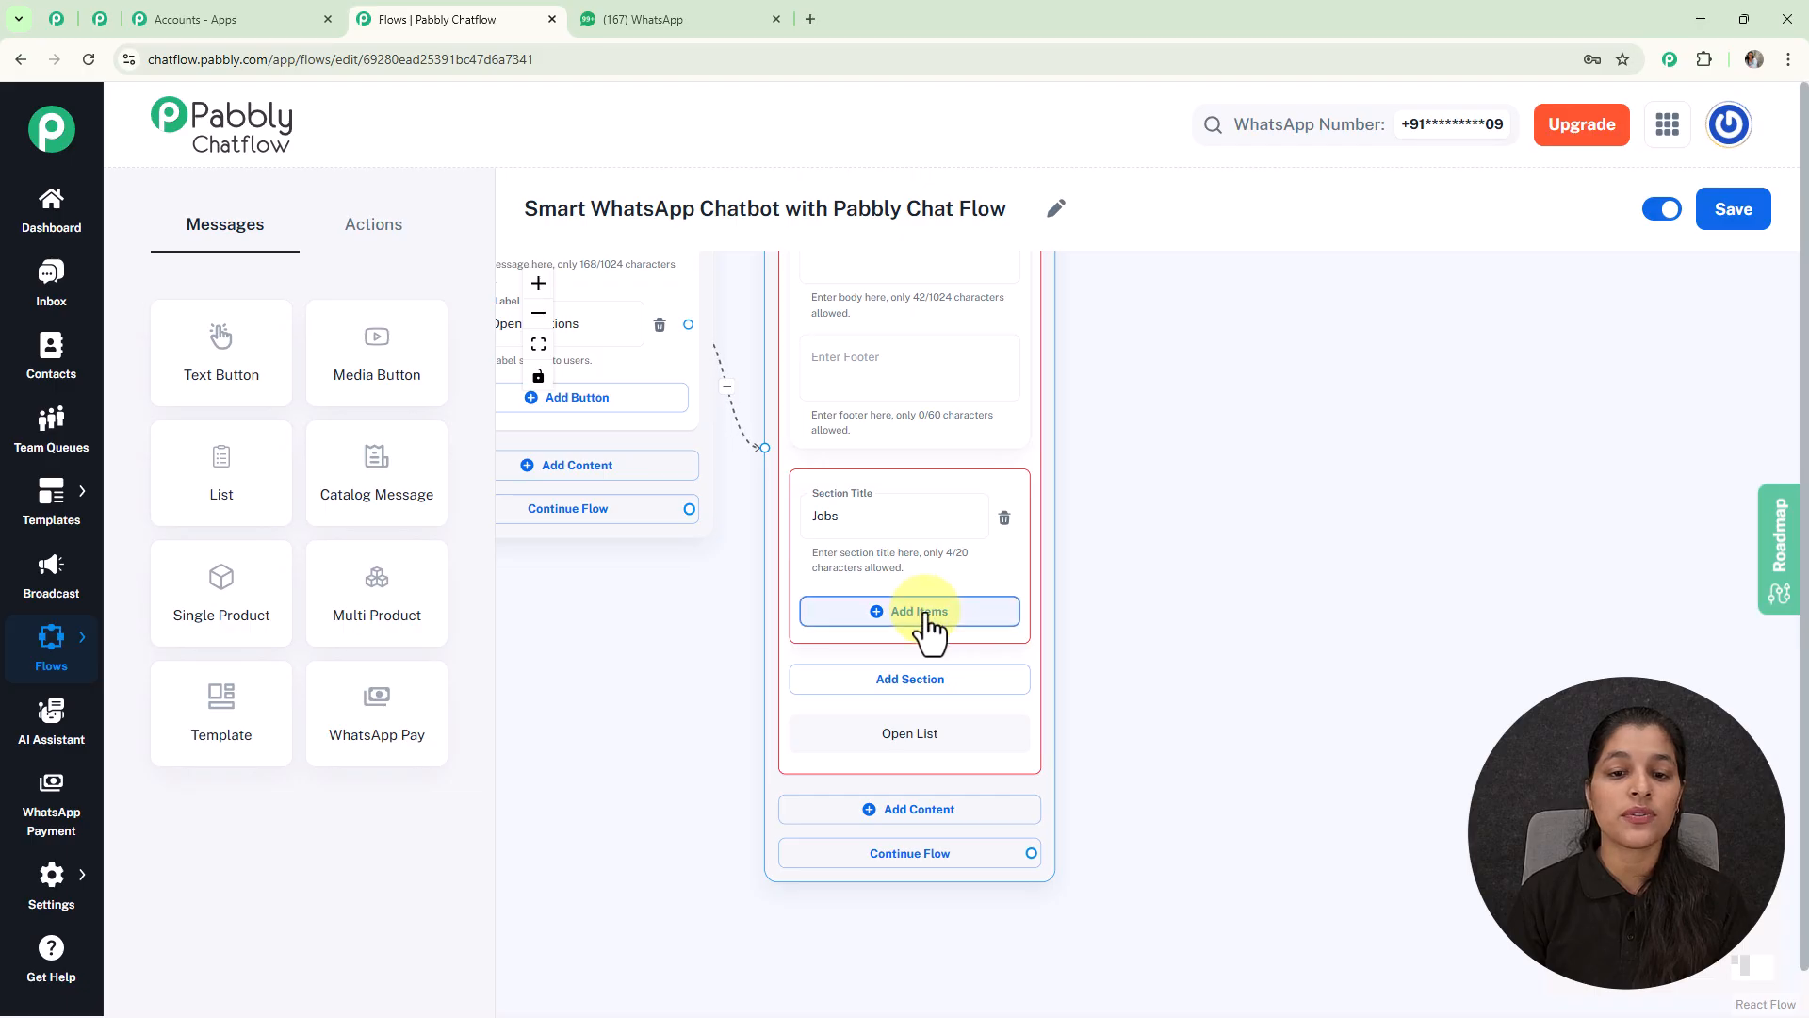
pyautogui.scroll(2, 923, 622)
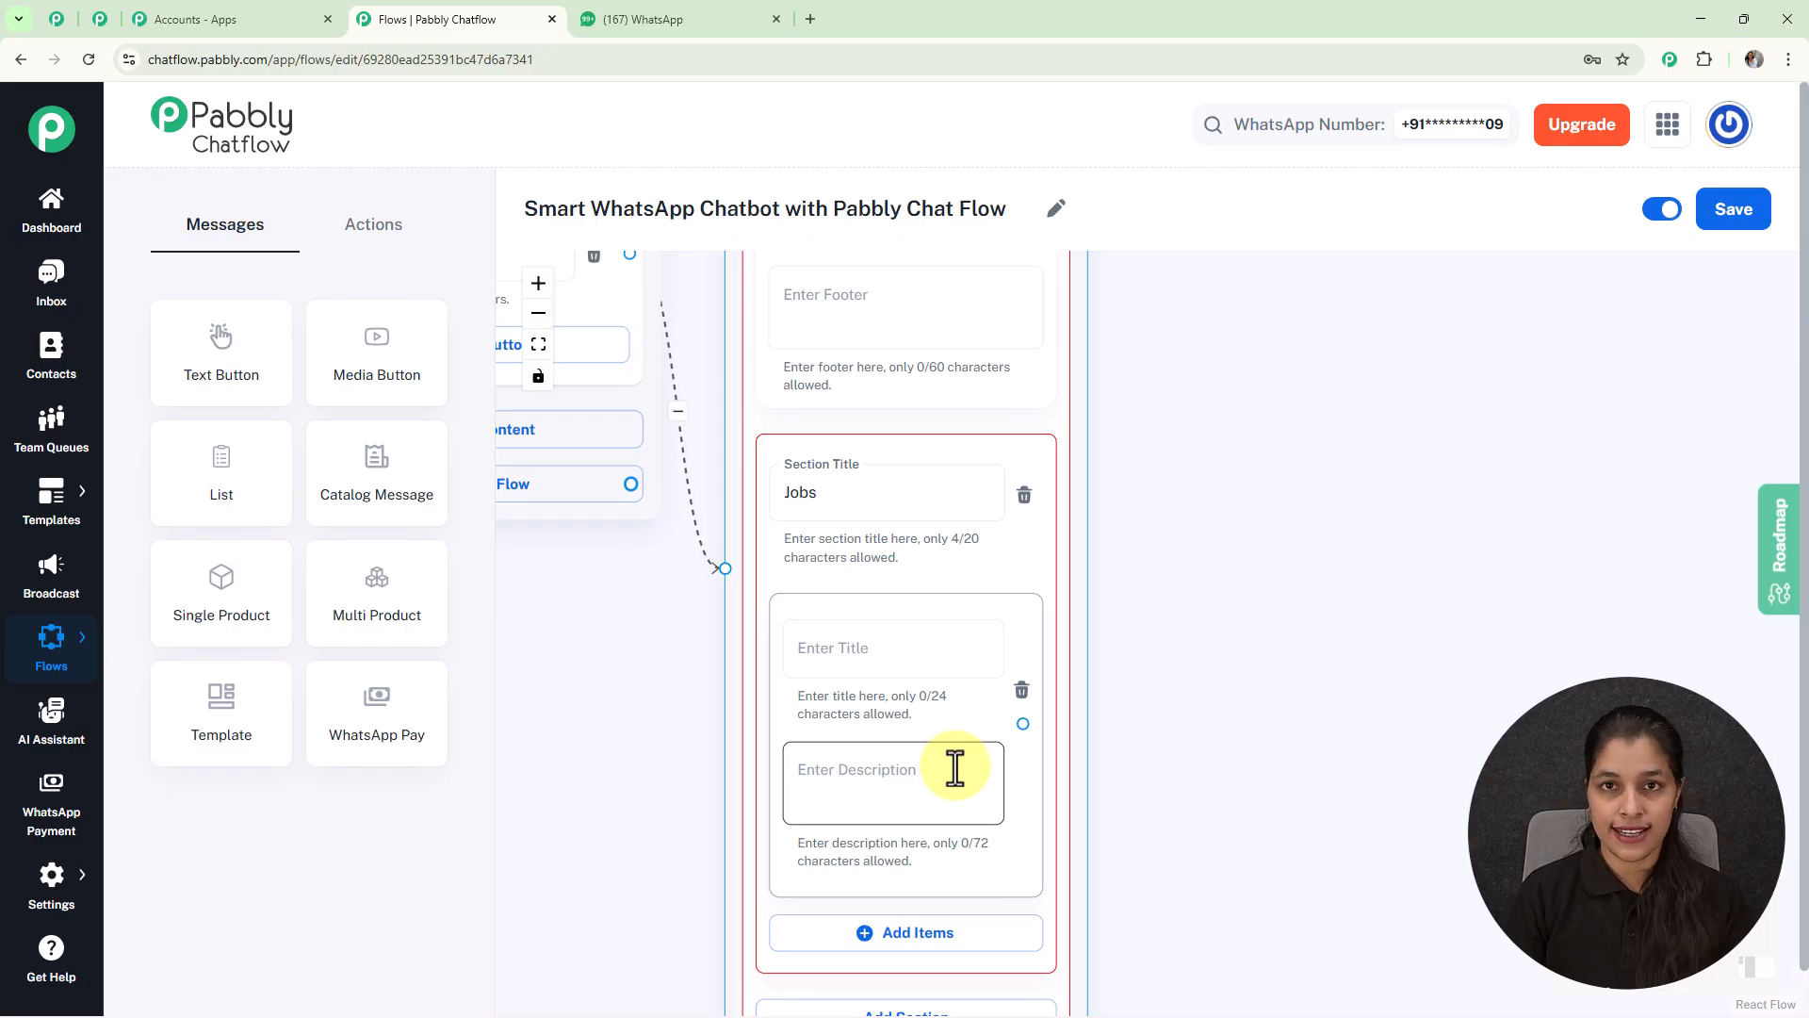
pyautogui.scroll(-1, 954, 768)
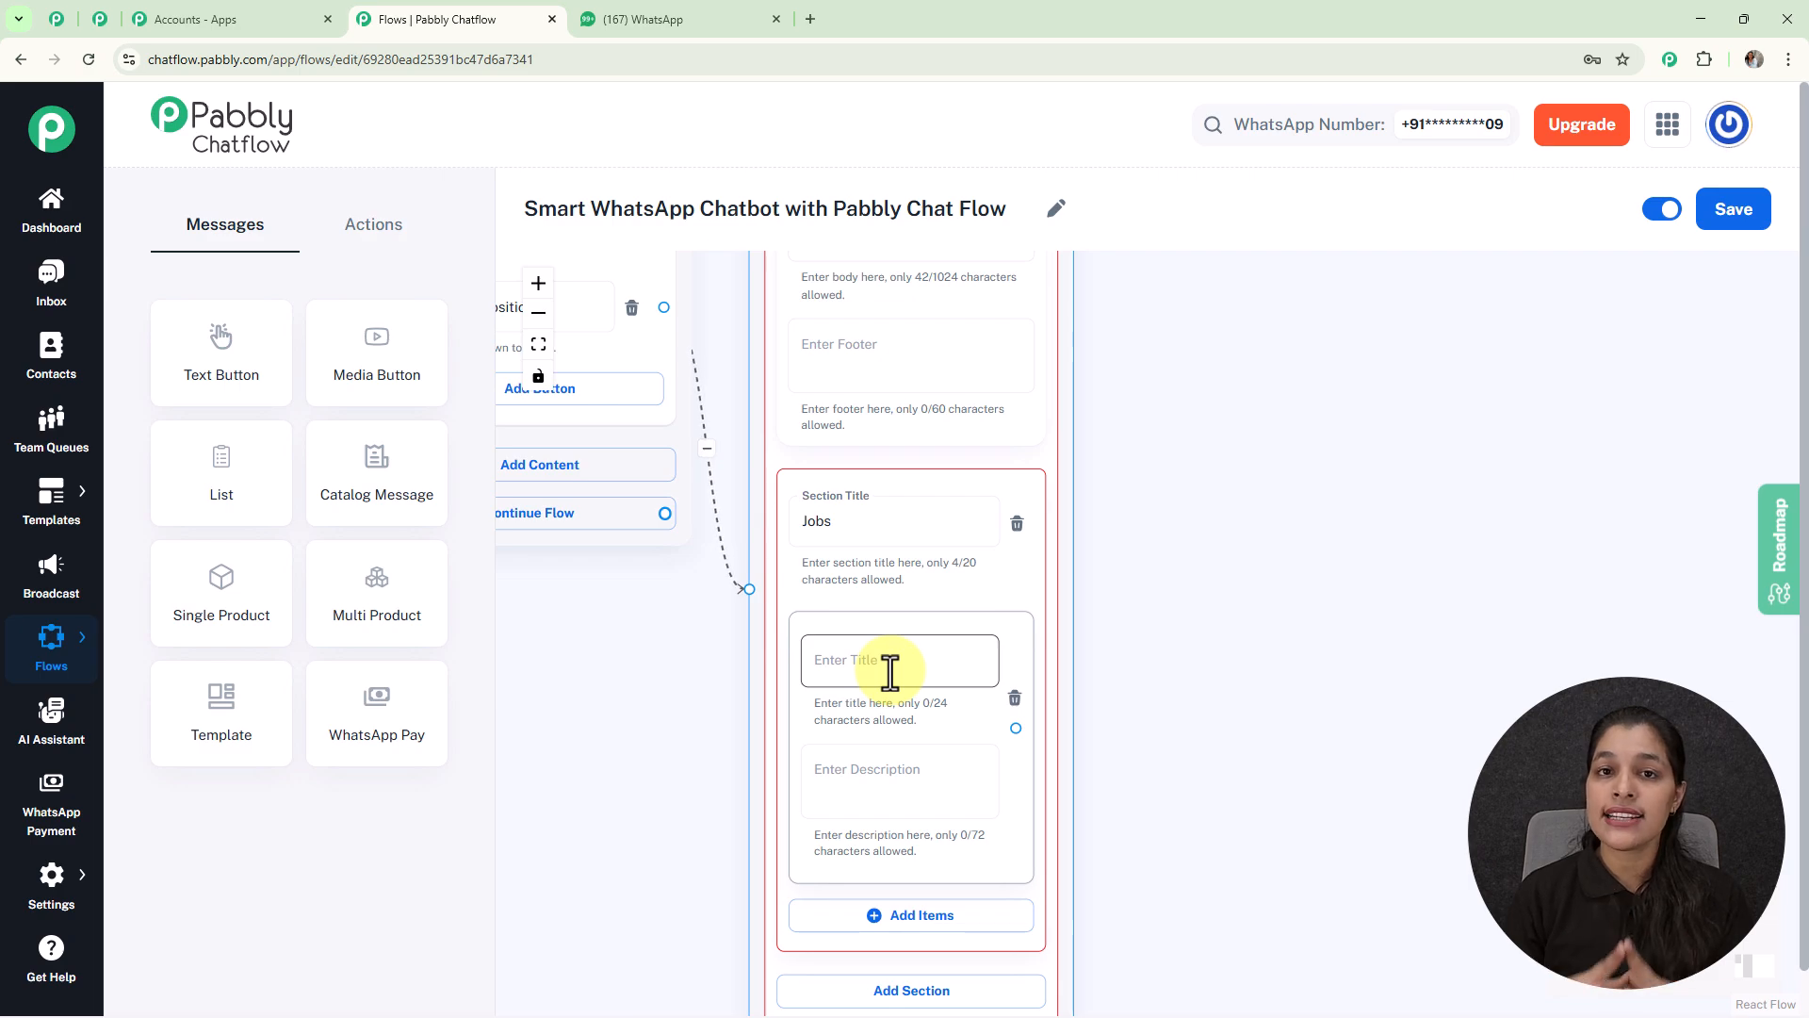
pyautogui.click(891, 671)
pyautogui.write('1️⃣ Software Developer')
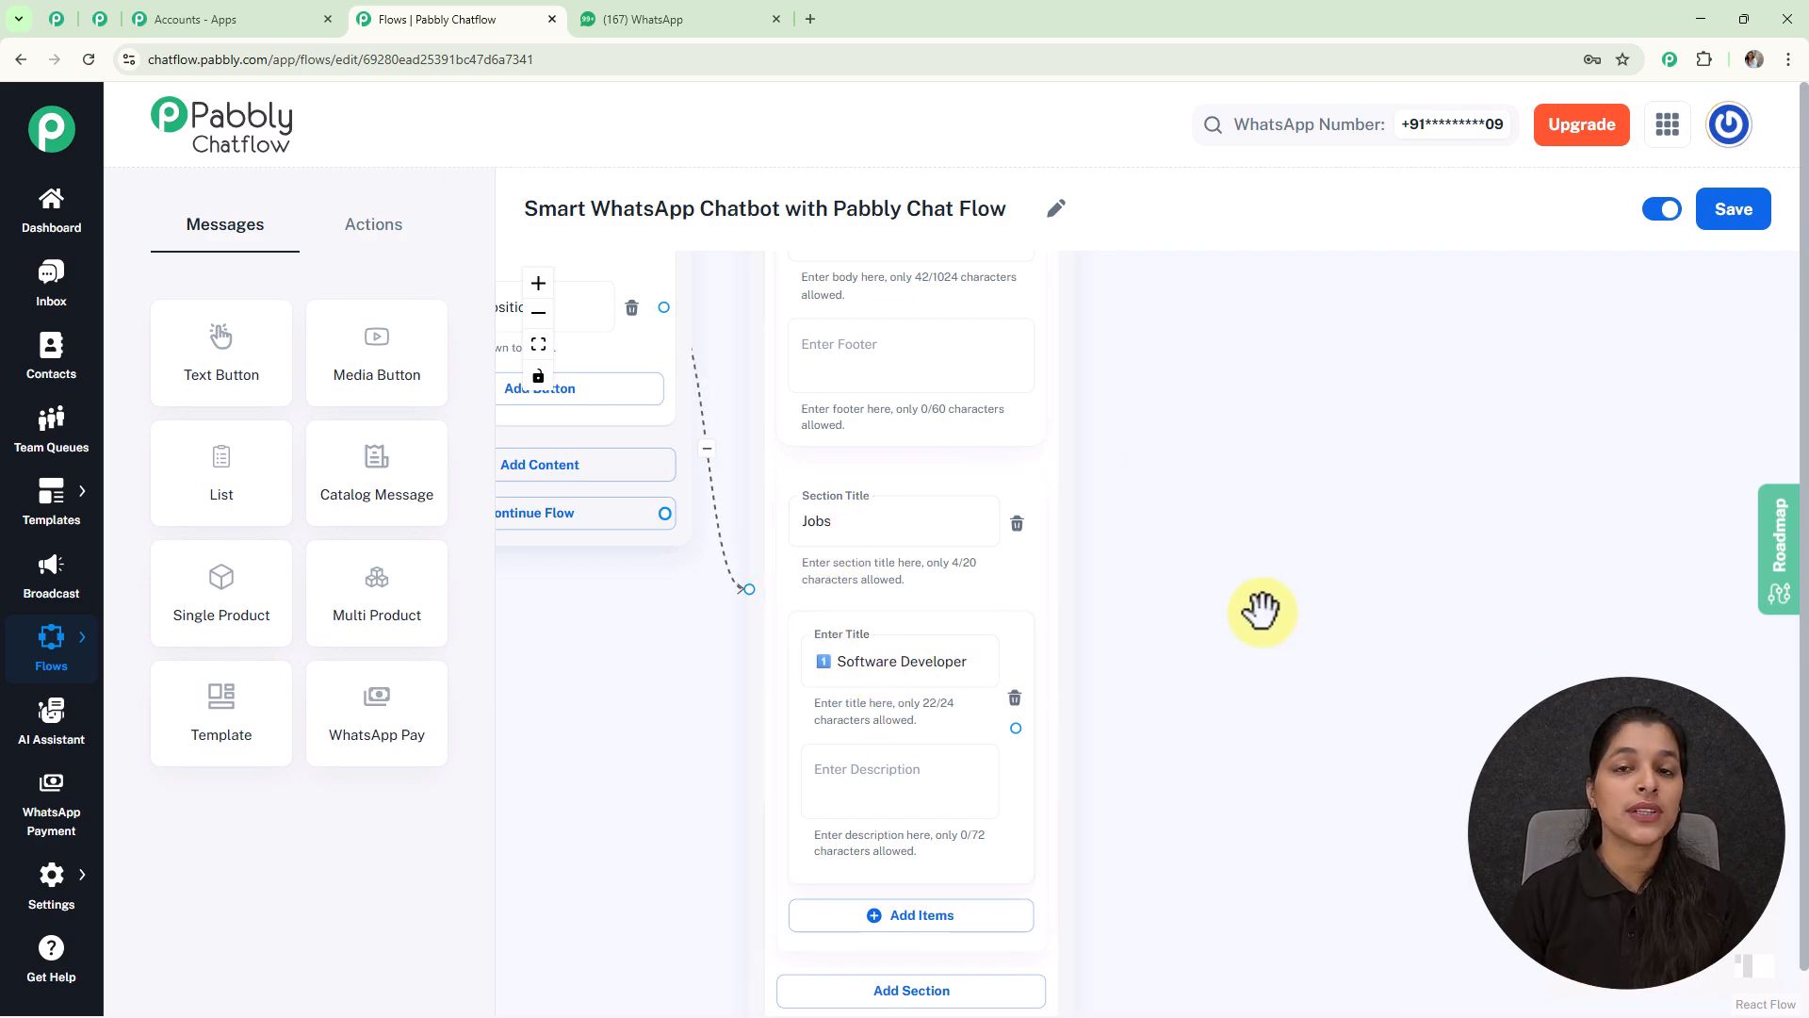
pyautogui.scroll(-3, 1260, 610)
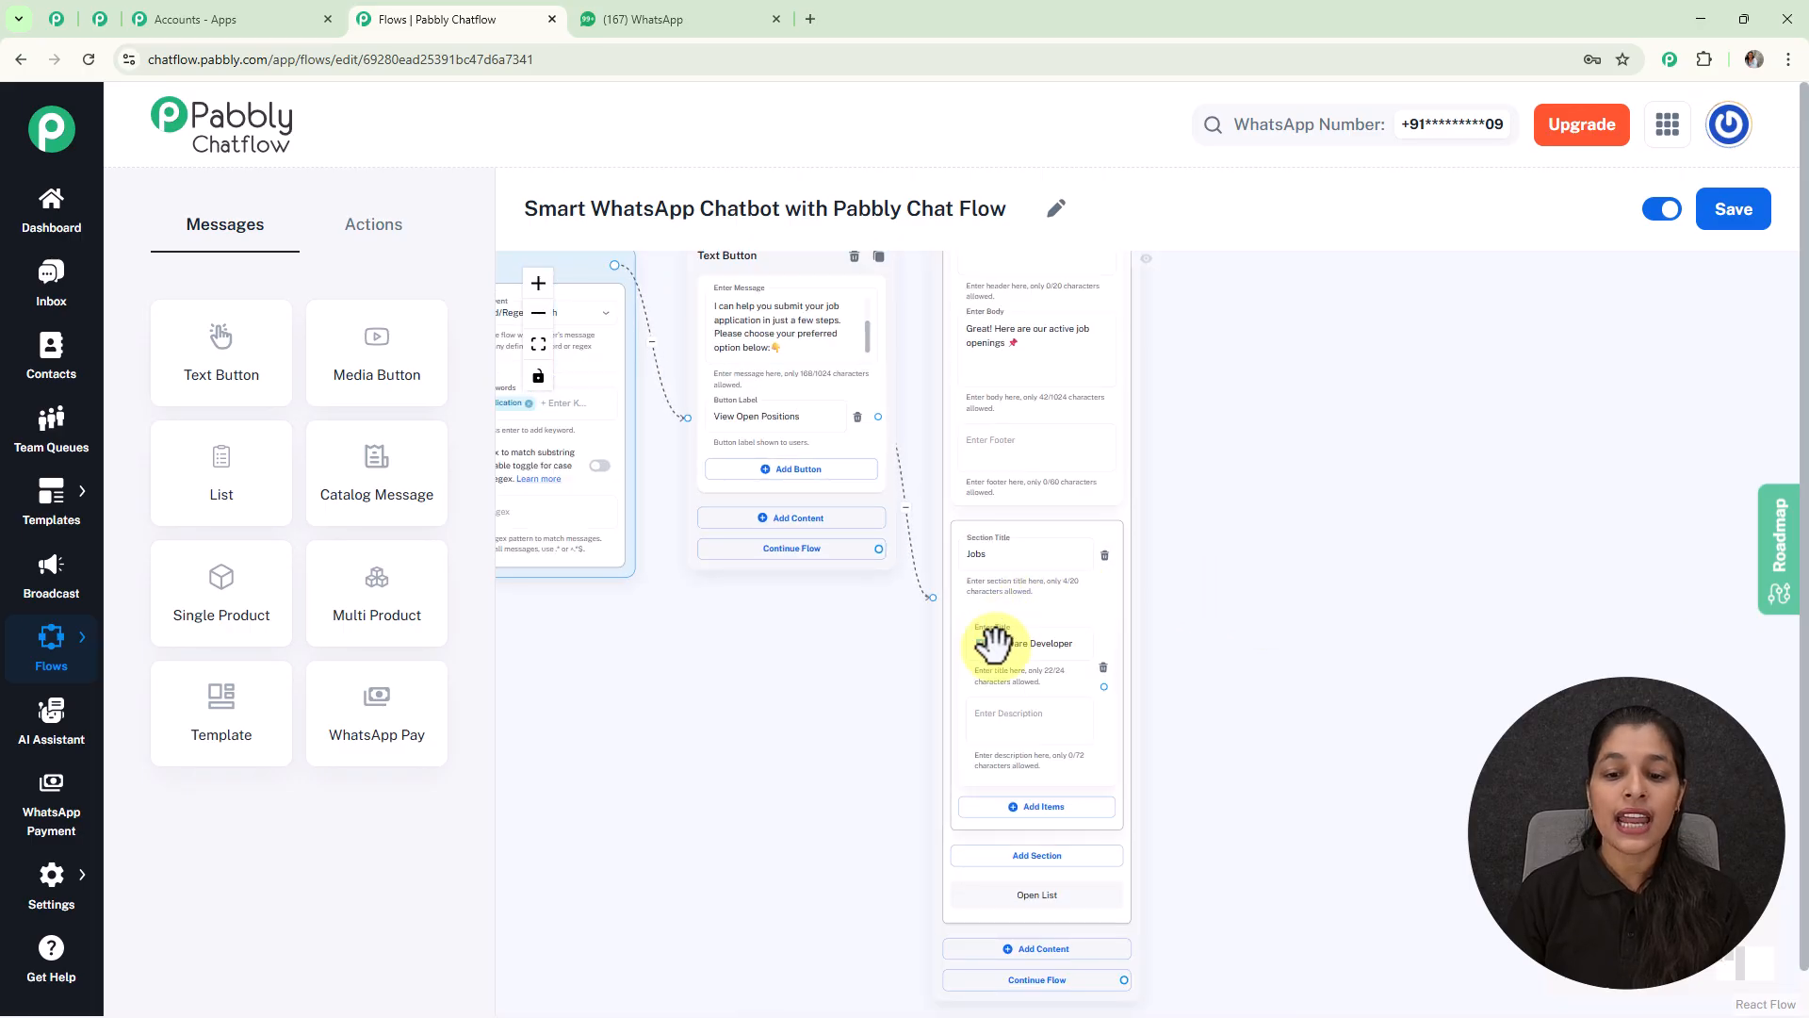
pyautogui.moveTo(1202, 725); pyautogui.dragTo(1076, 664)
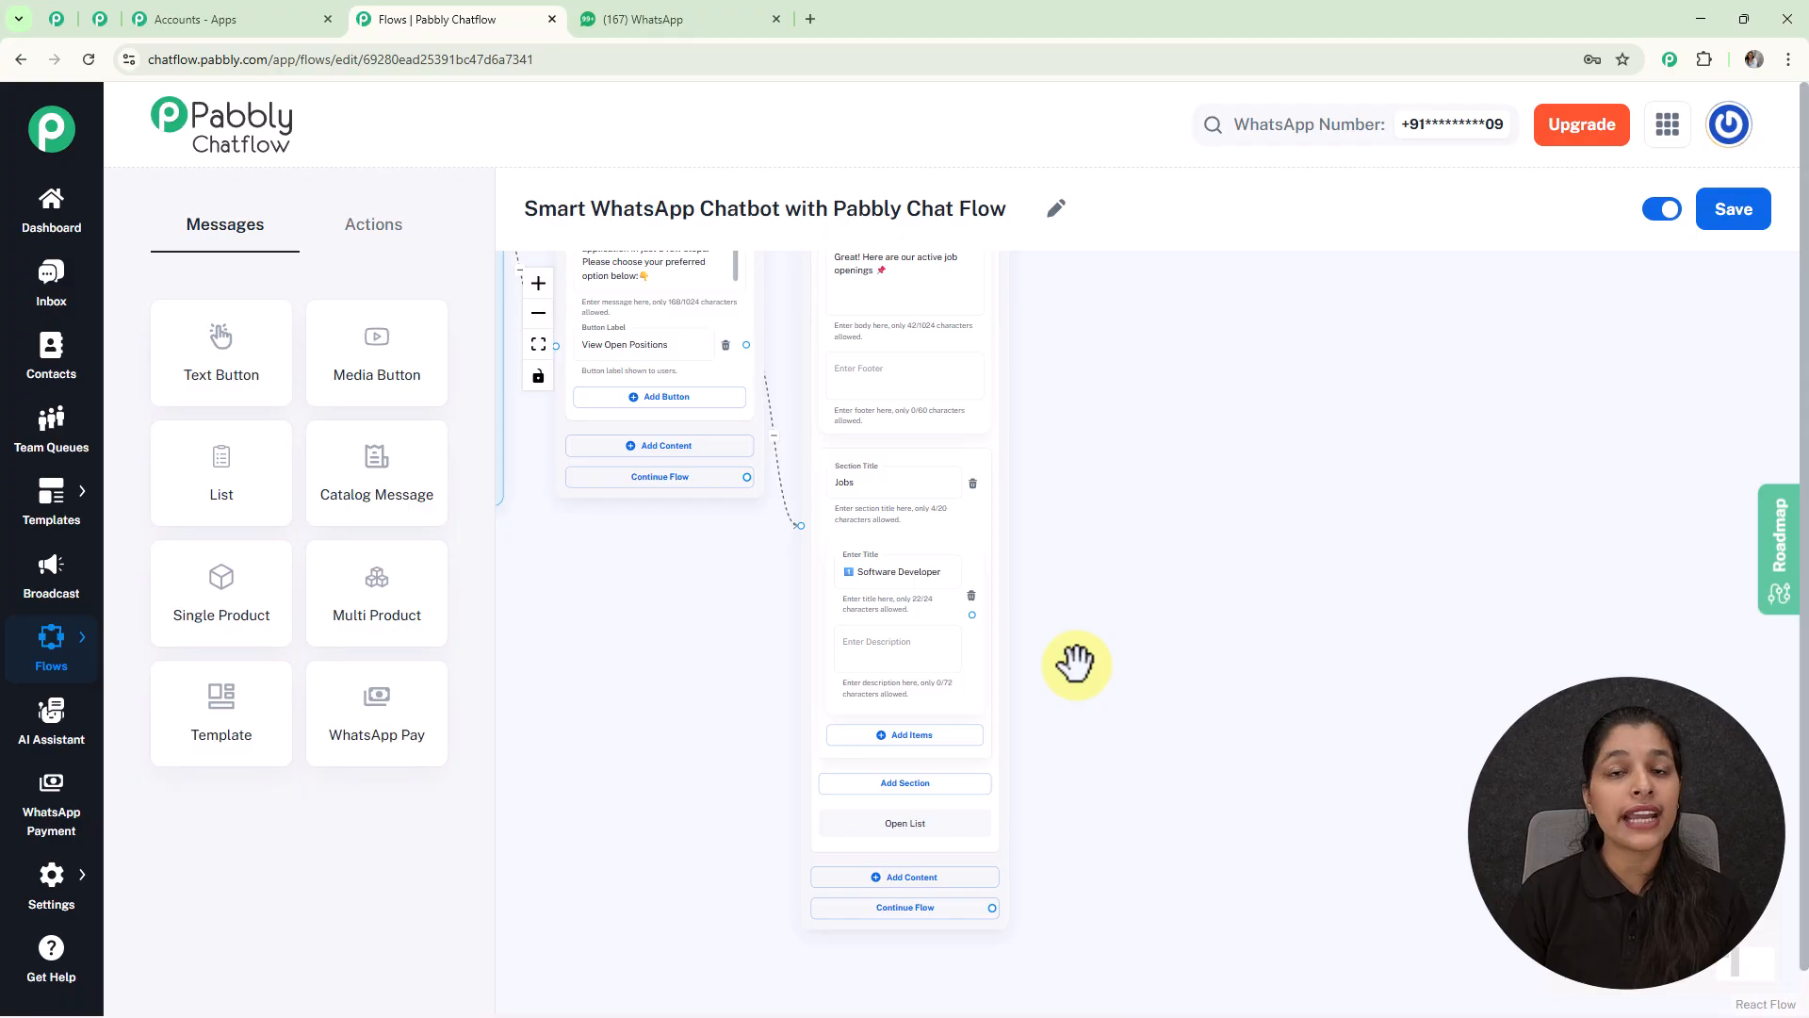
pyautogui.moveTo(1088, 473); pyautogui.dragTo(1066, 469)
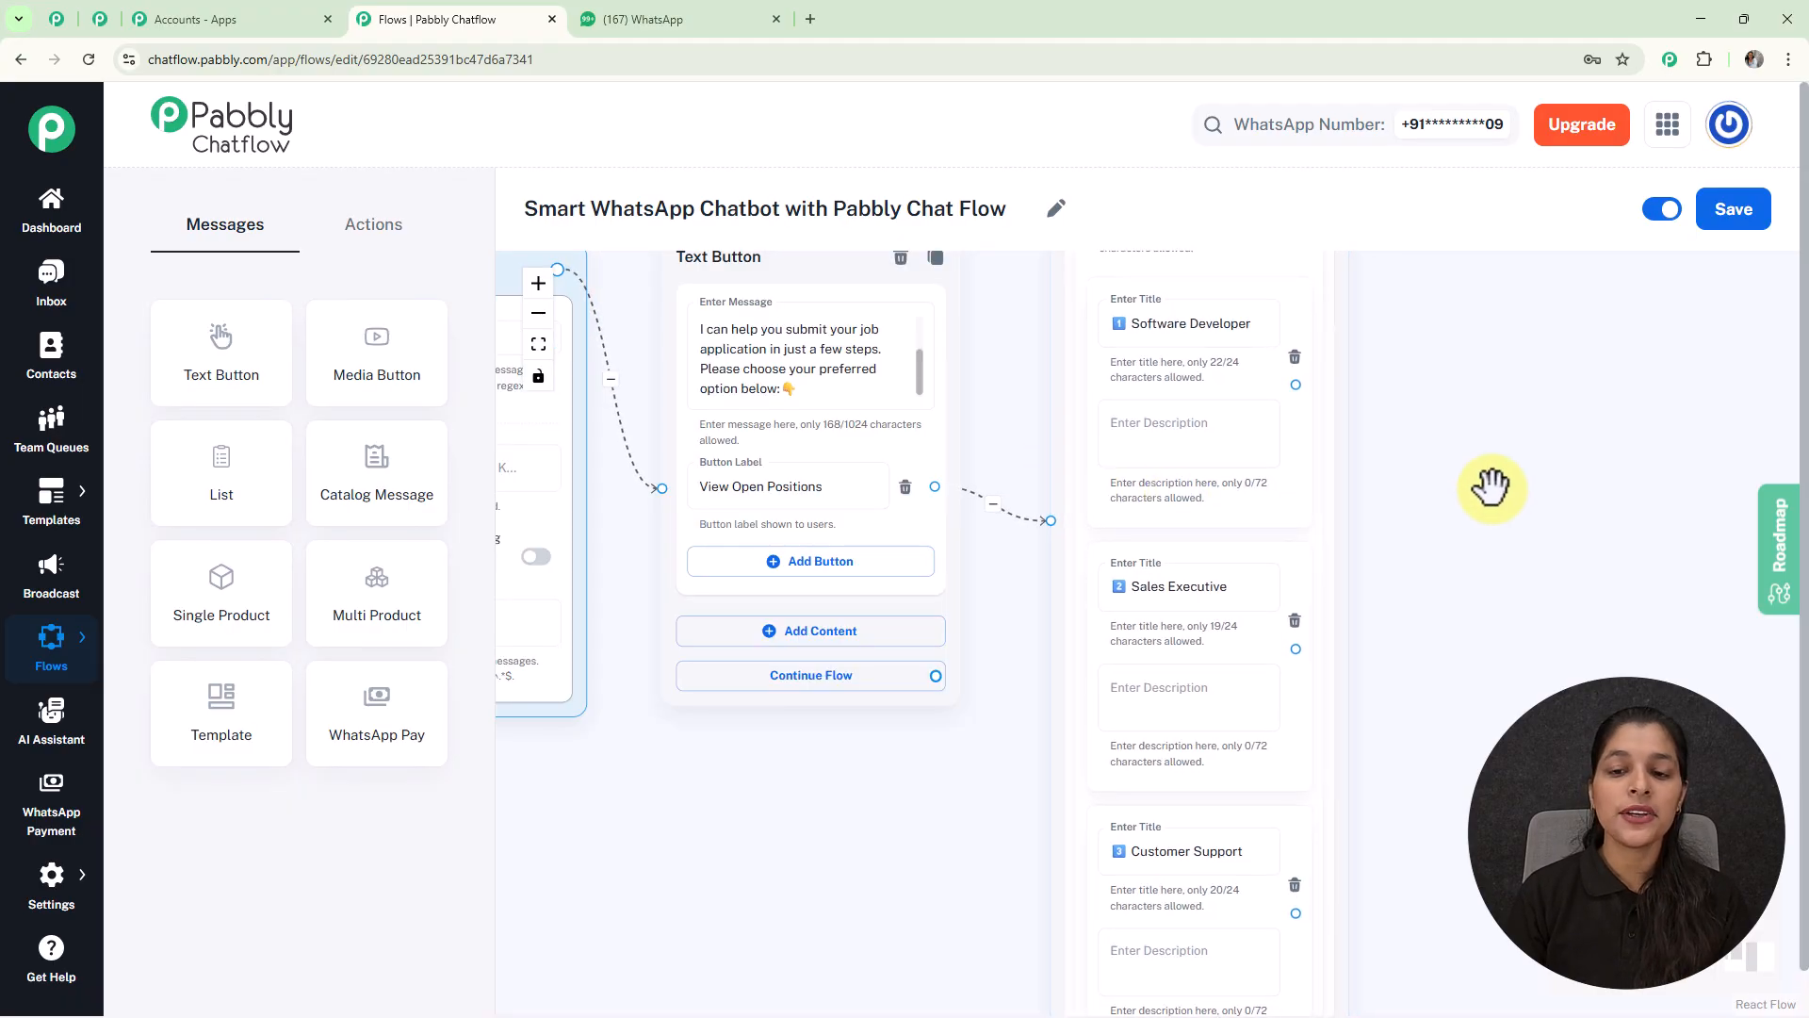
pyautogui.moveTo(1491, 486); pyautogui.dragTo(1329, 417)
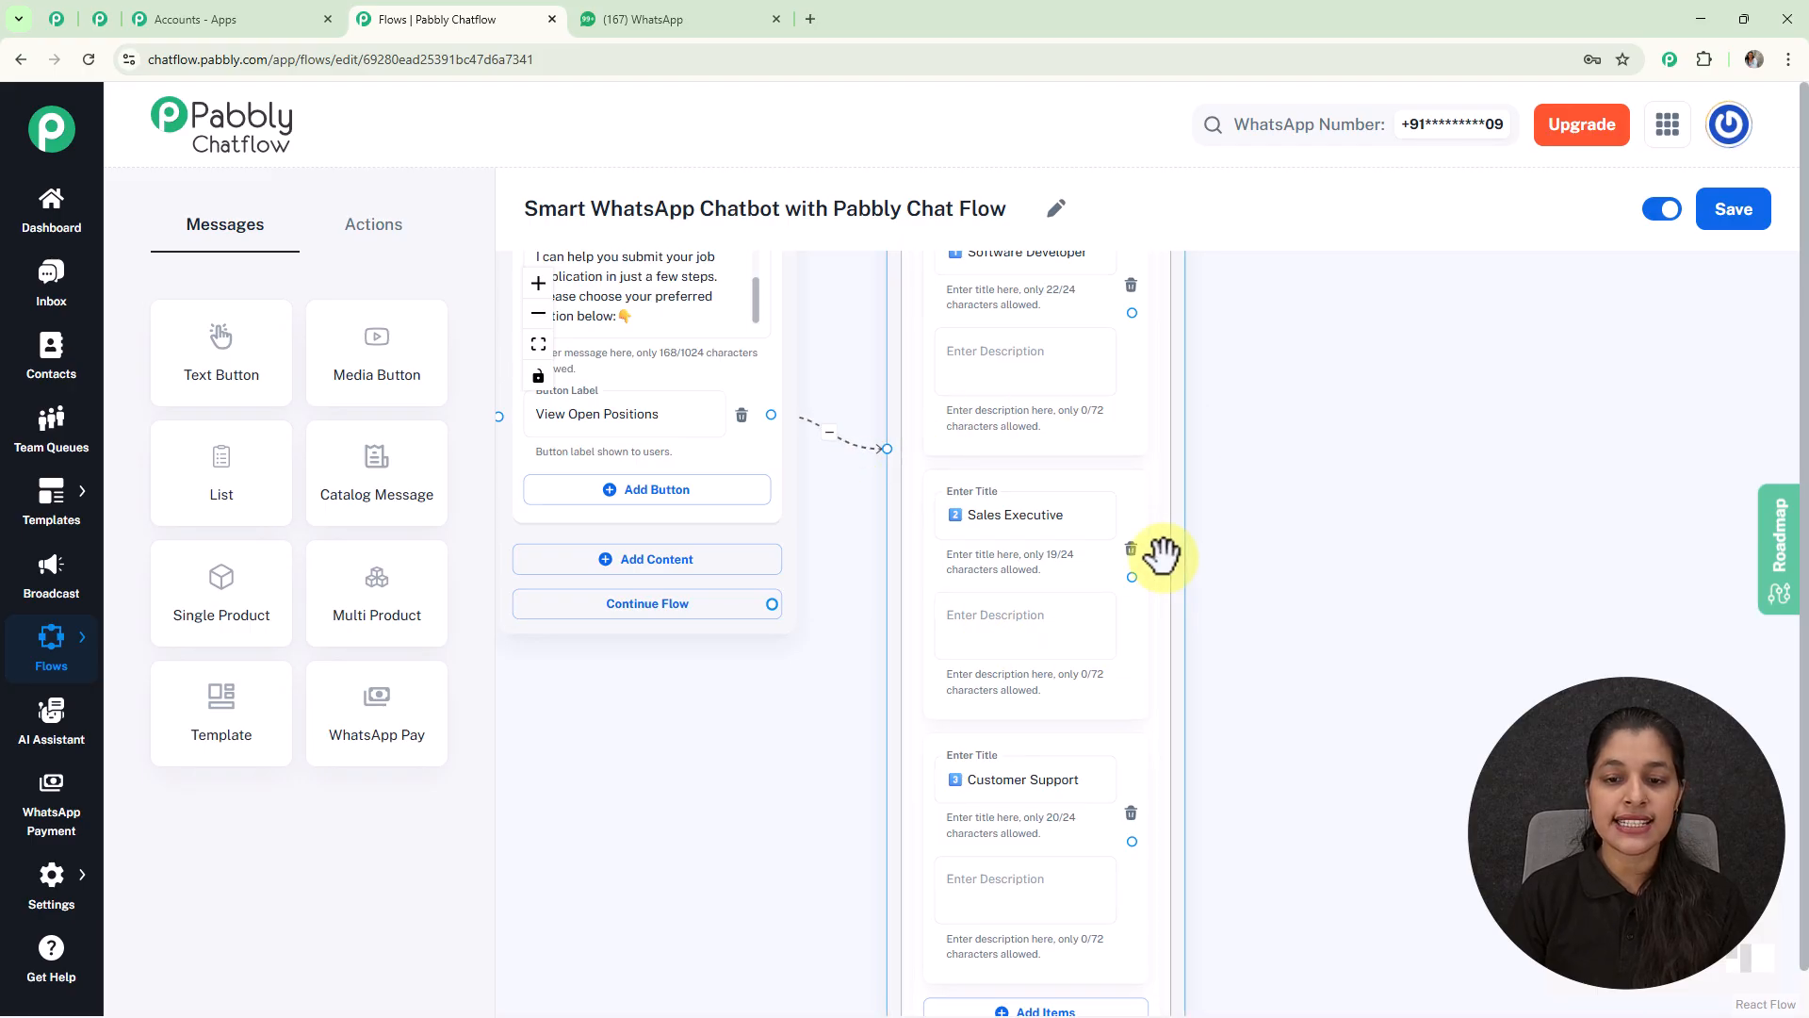
pyautogui.scroll(-3, 1343, 635)
pyautogui.moveTo(1343, 634); pyautogui.dragTo(1178, 680)
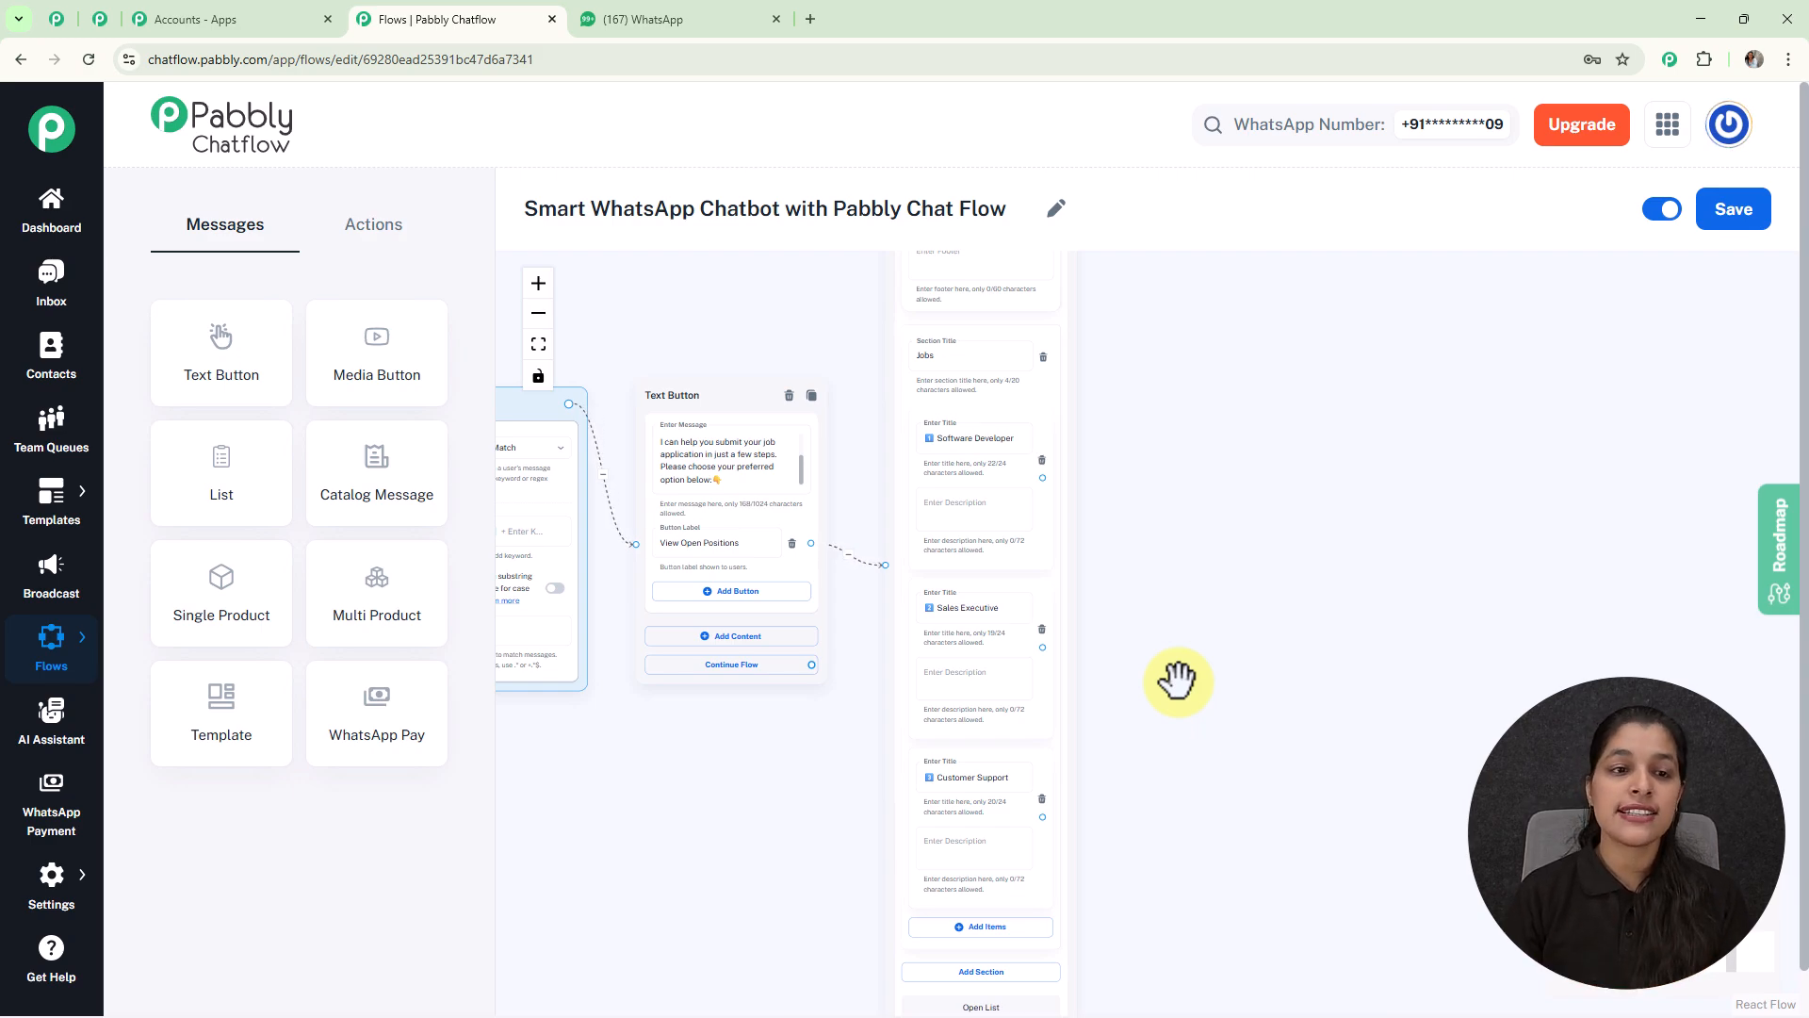
# Step: Add a Set Custom Field step and connect the Software Developer item to it
pyautogui.click(405, 247)
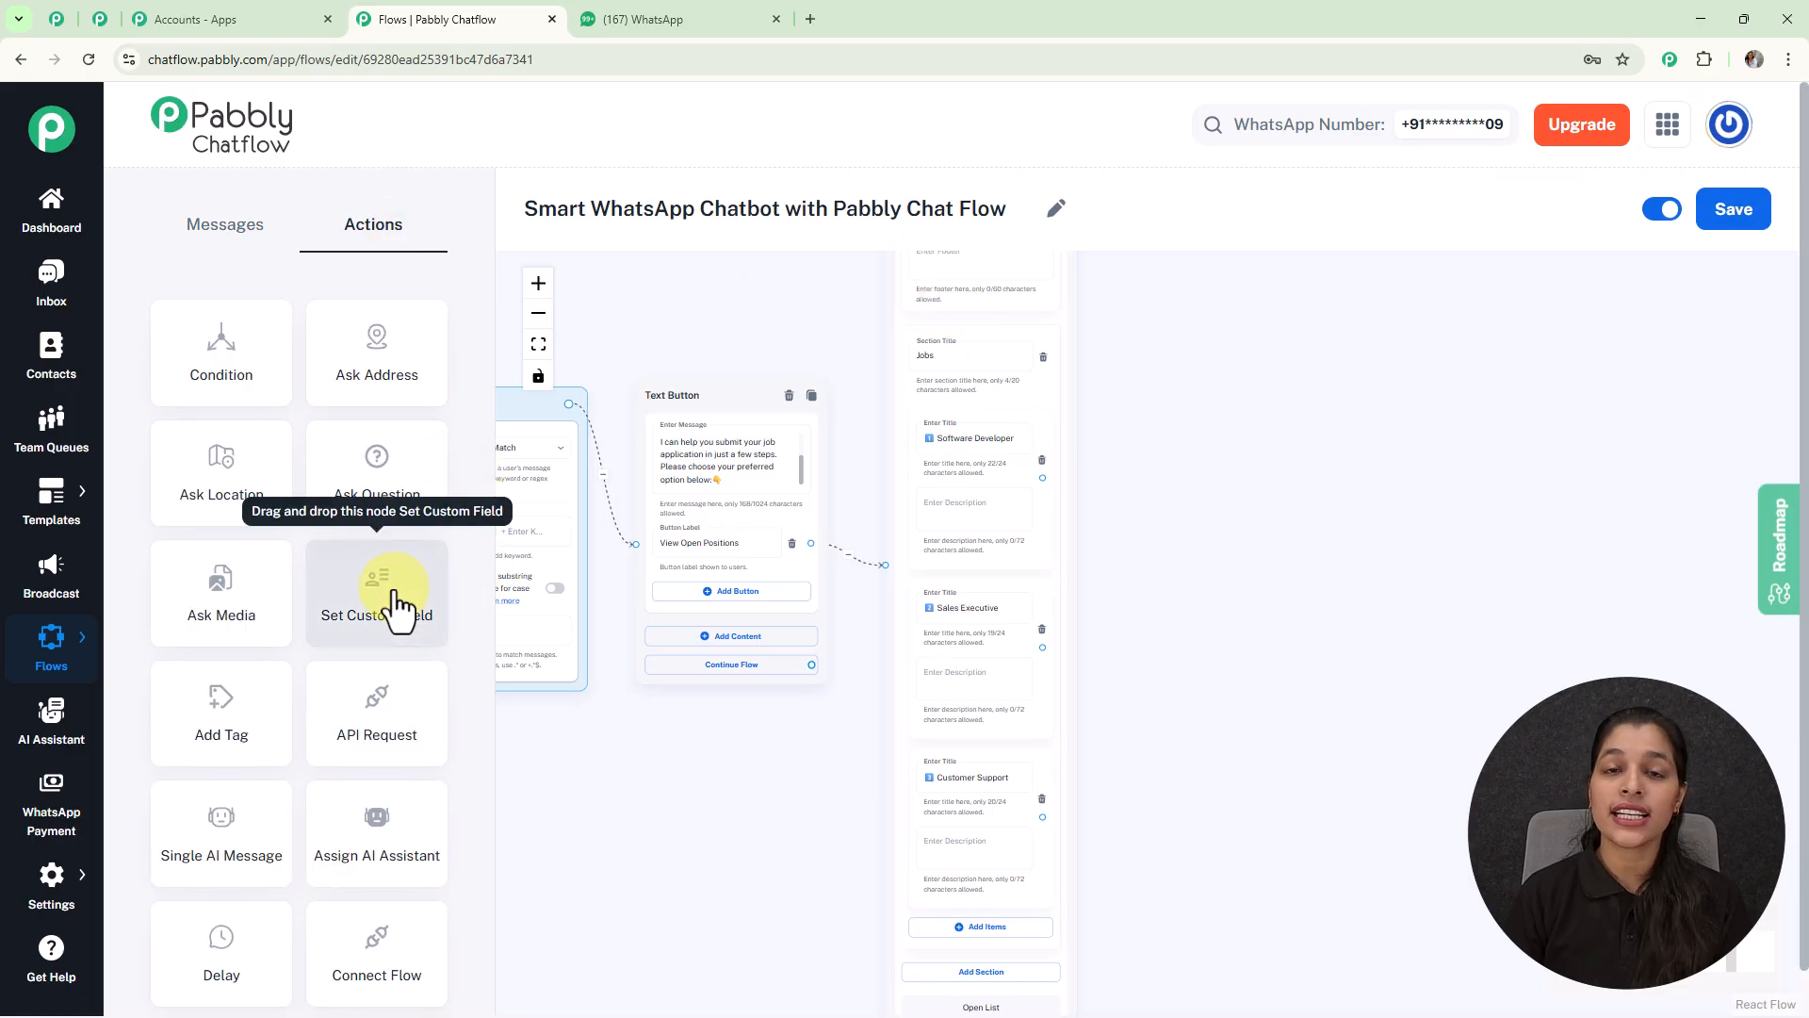
pyautogui.moveTo(392, 608); pyautogui.dragTo(1205, 380)
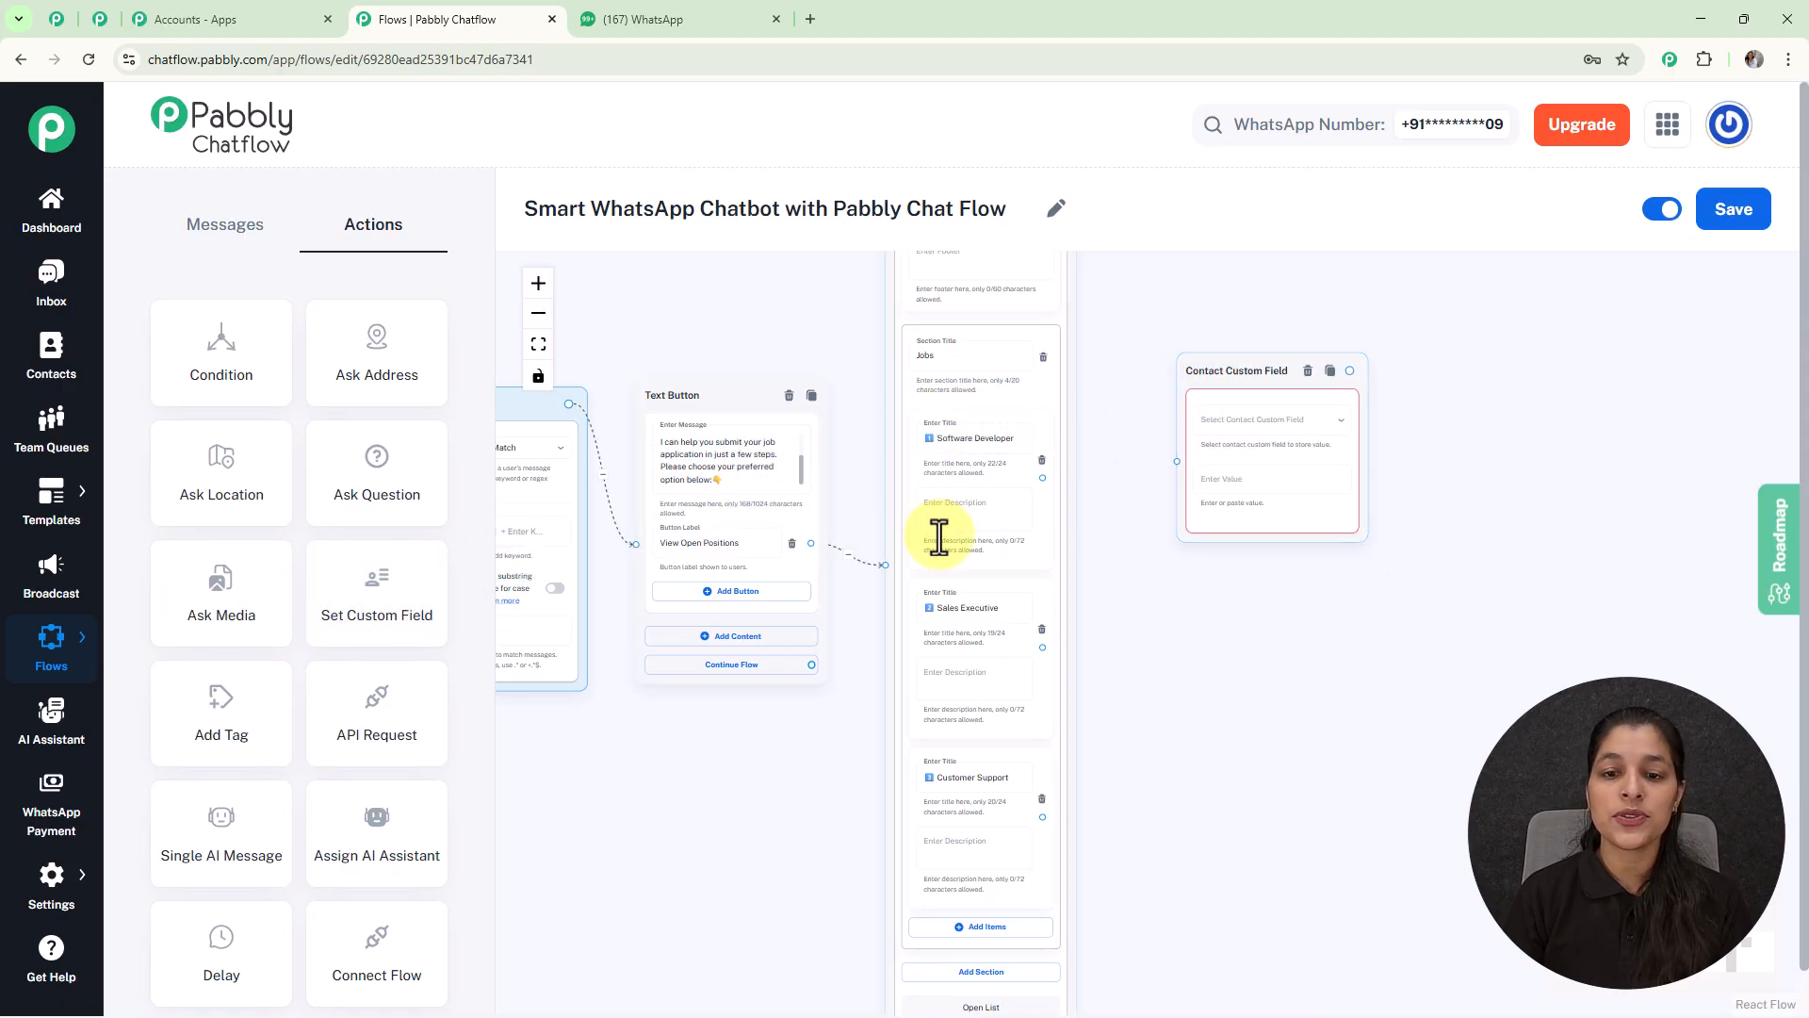
pyautogui.moveTo(1043, 479); pyautogui.dragTo(1177, 460)
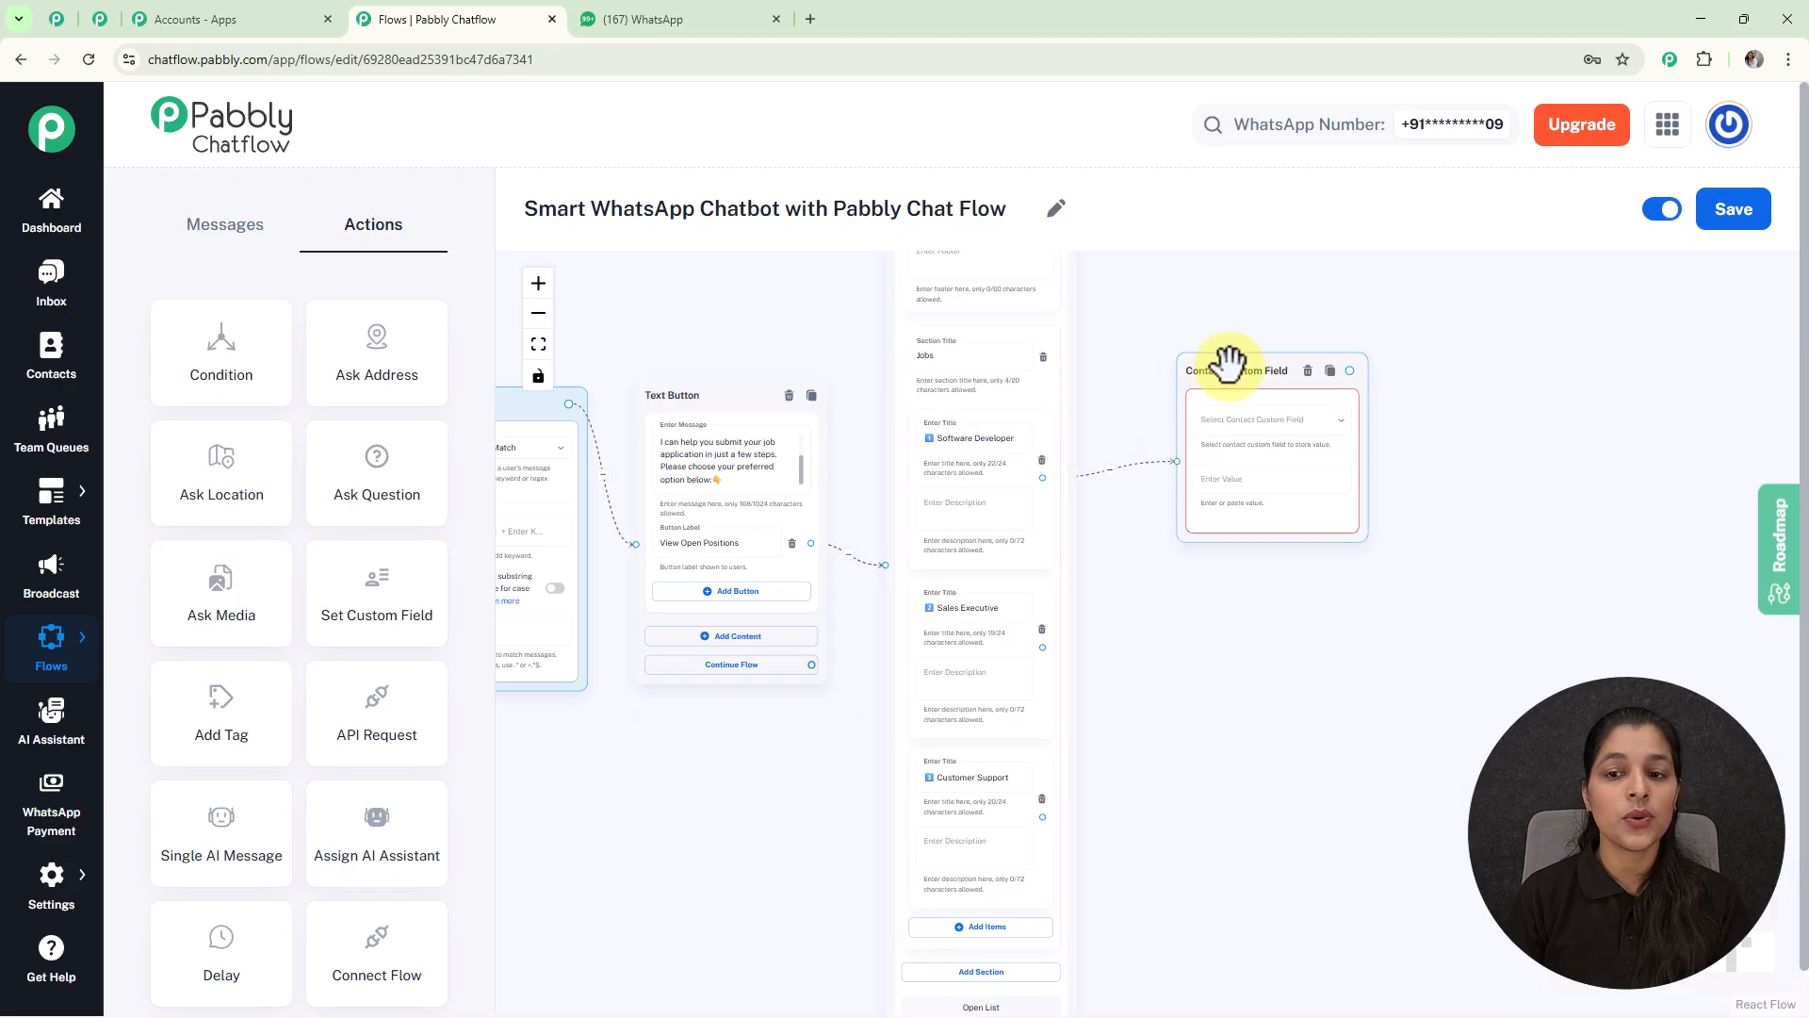
pyautogui.moveTo(1229, 361); pyautogui.dragTo(1179, 365)
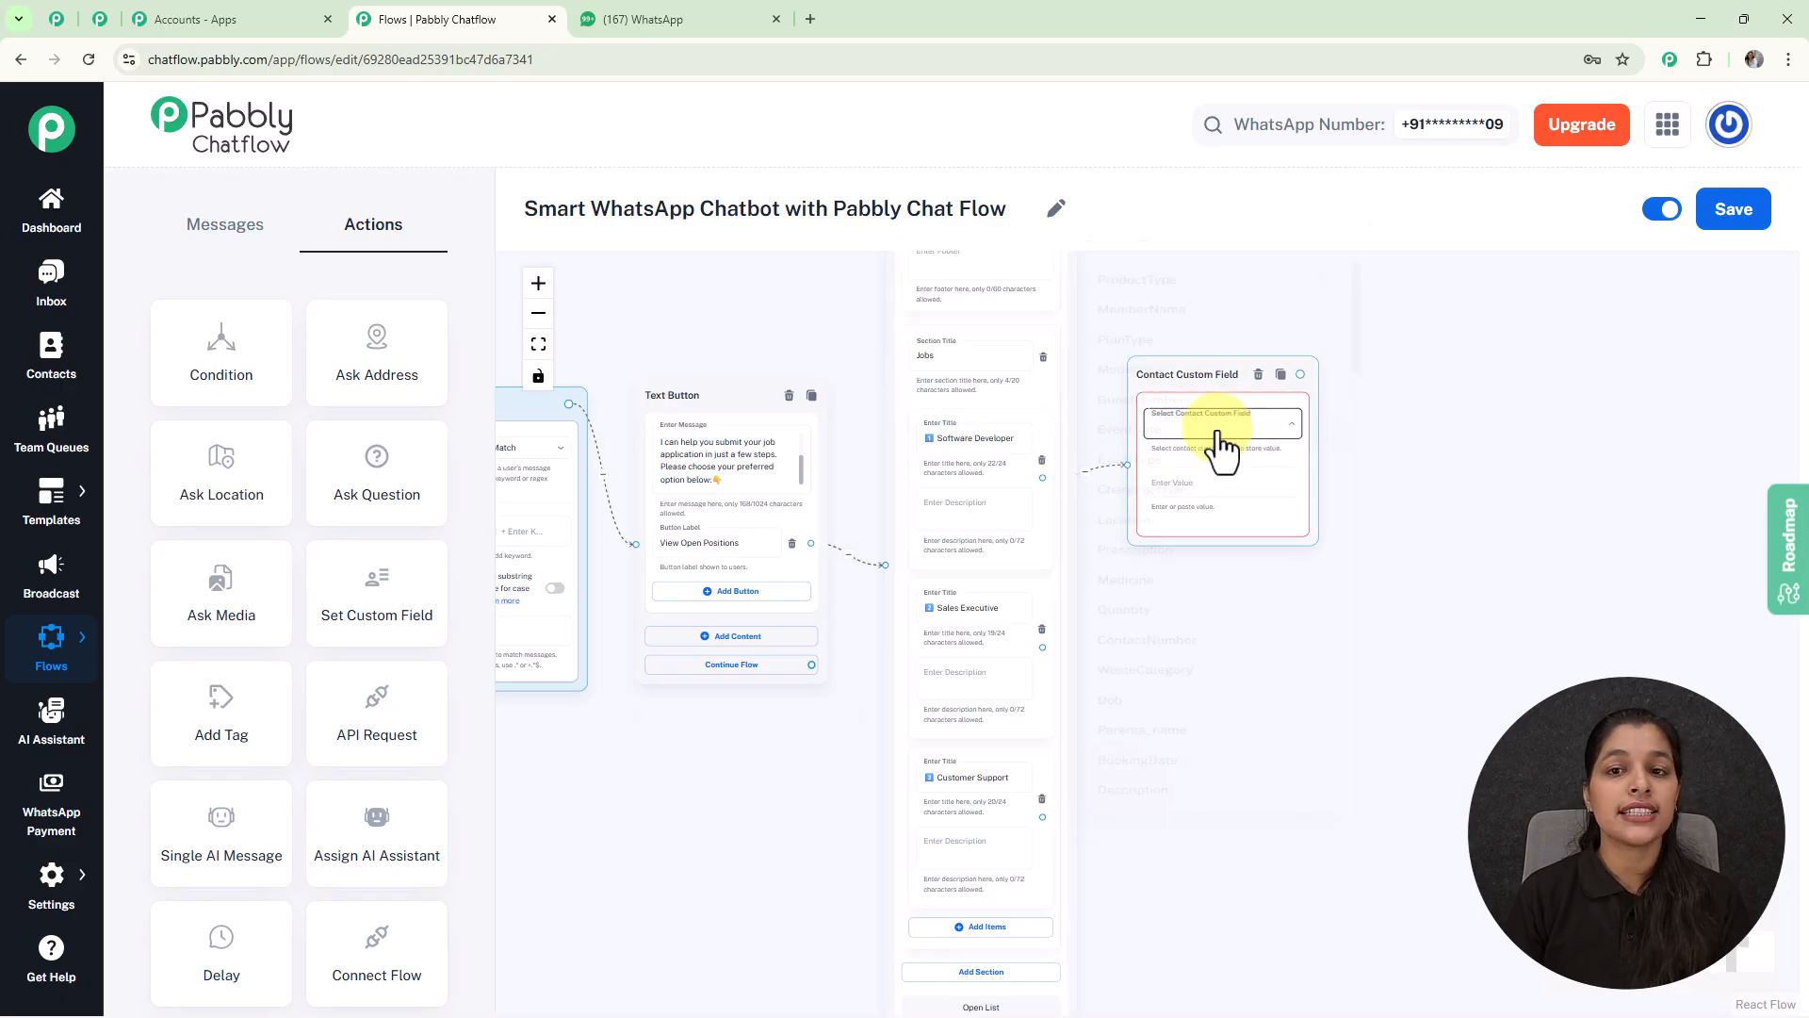
# Step: Browse the contact custom field list without choosing one, then bring up the settings options
pyautogui.click(1220, 445)
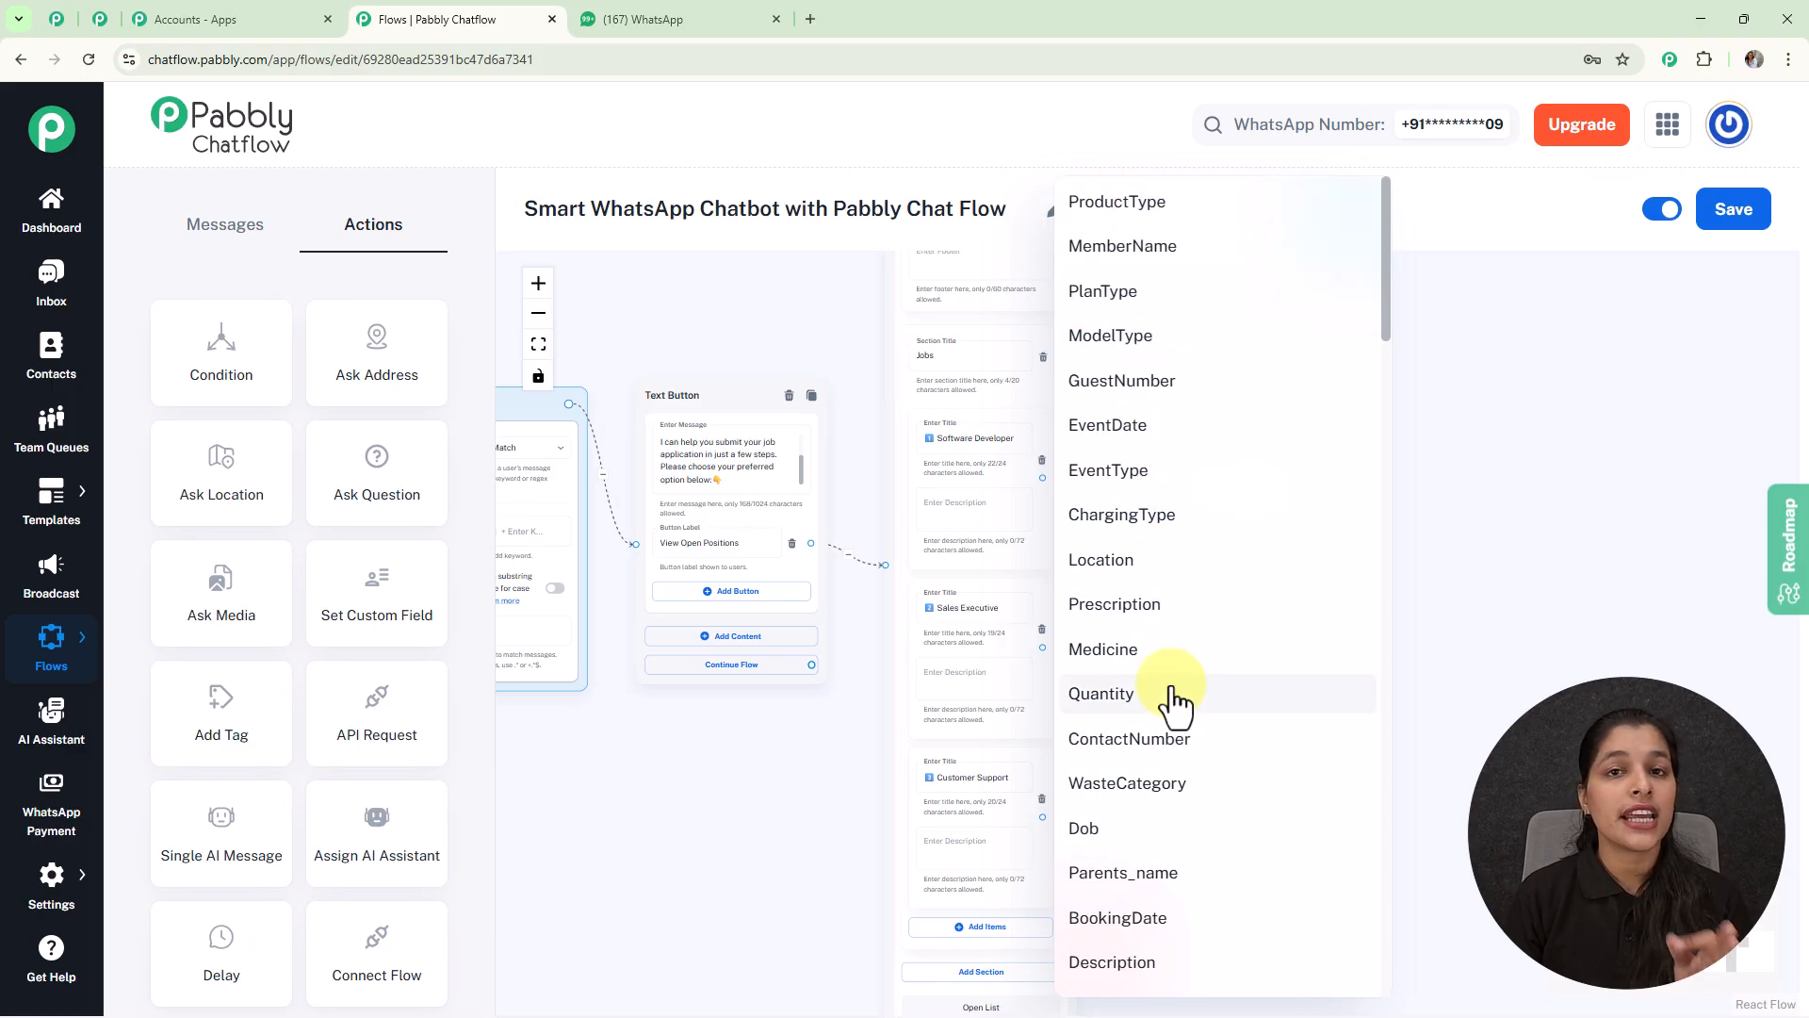
pyautogui.click(1500, 562)
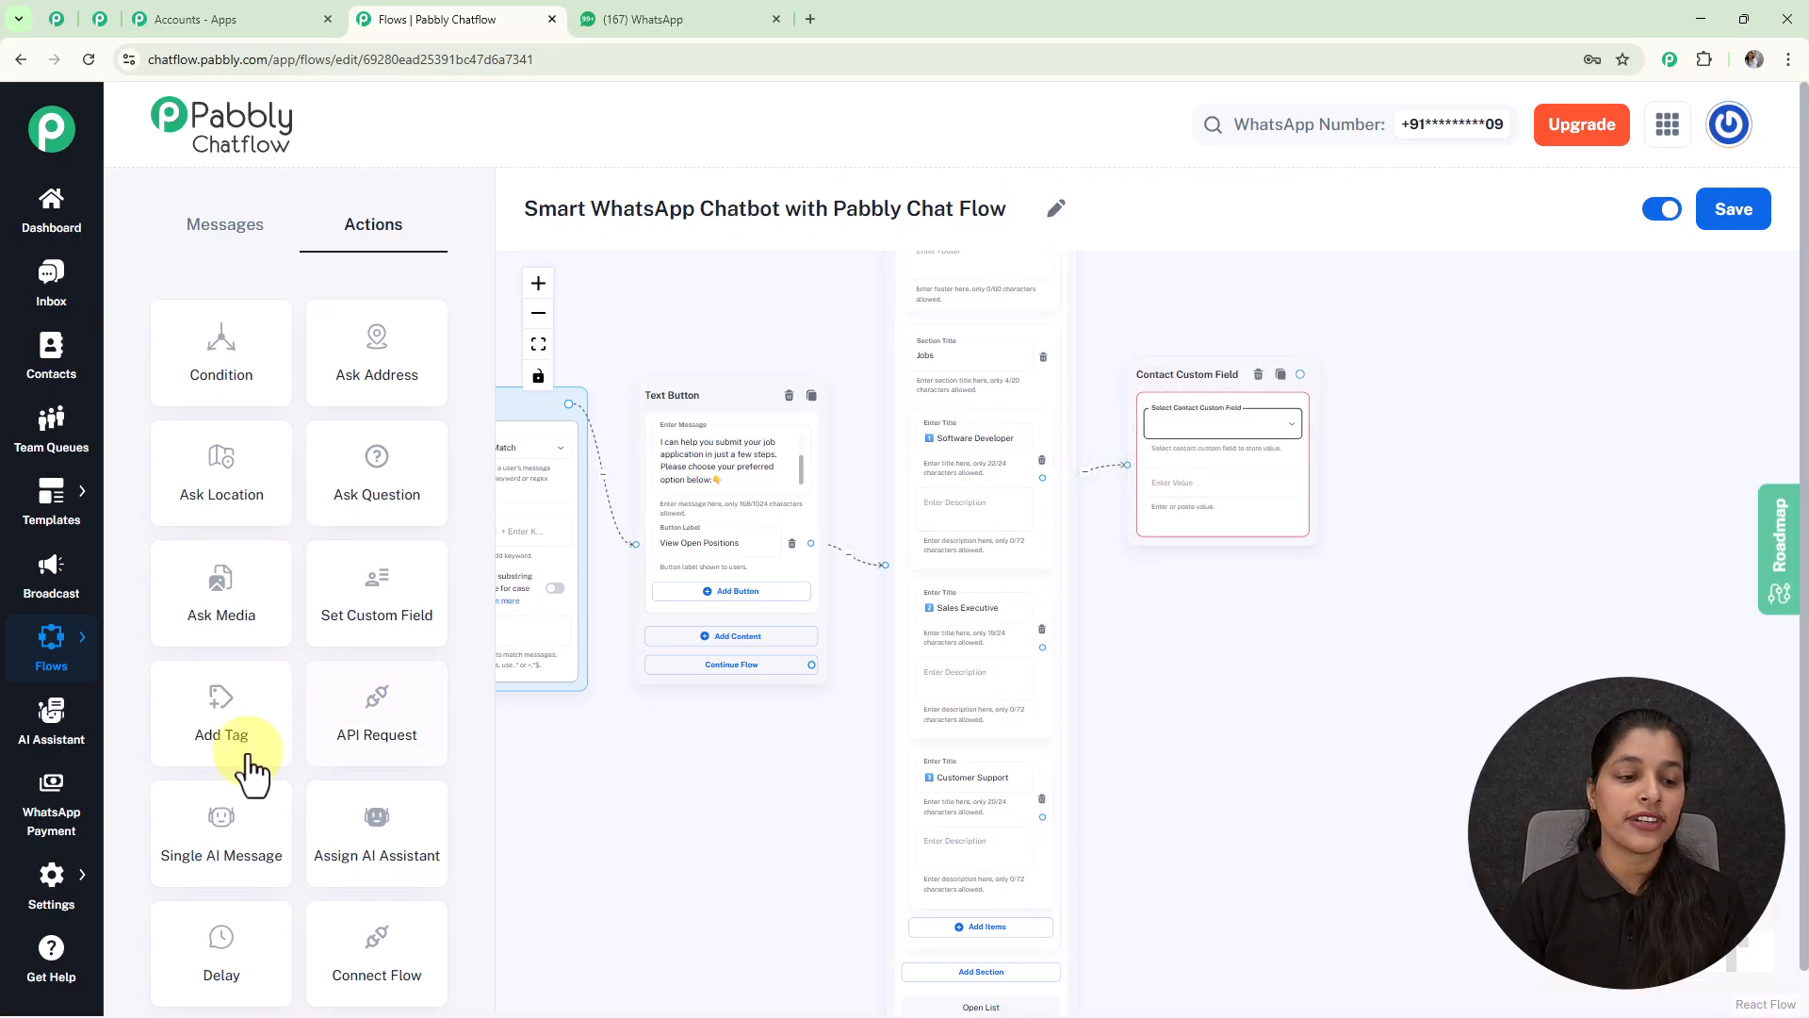
pyautogui.click(46, 895)
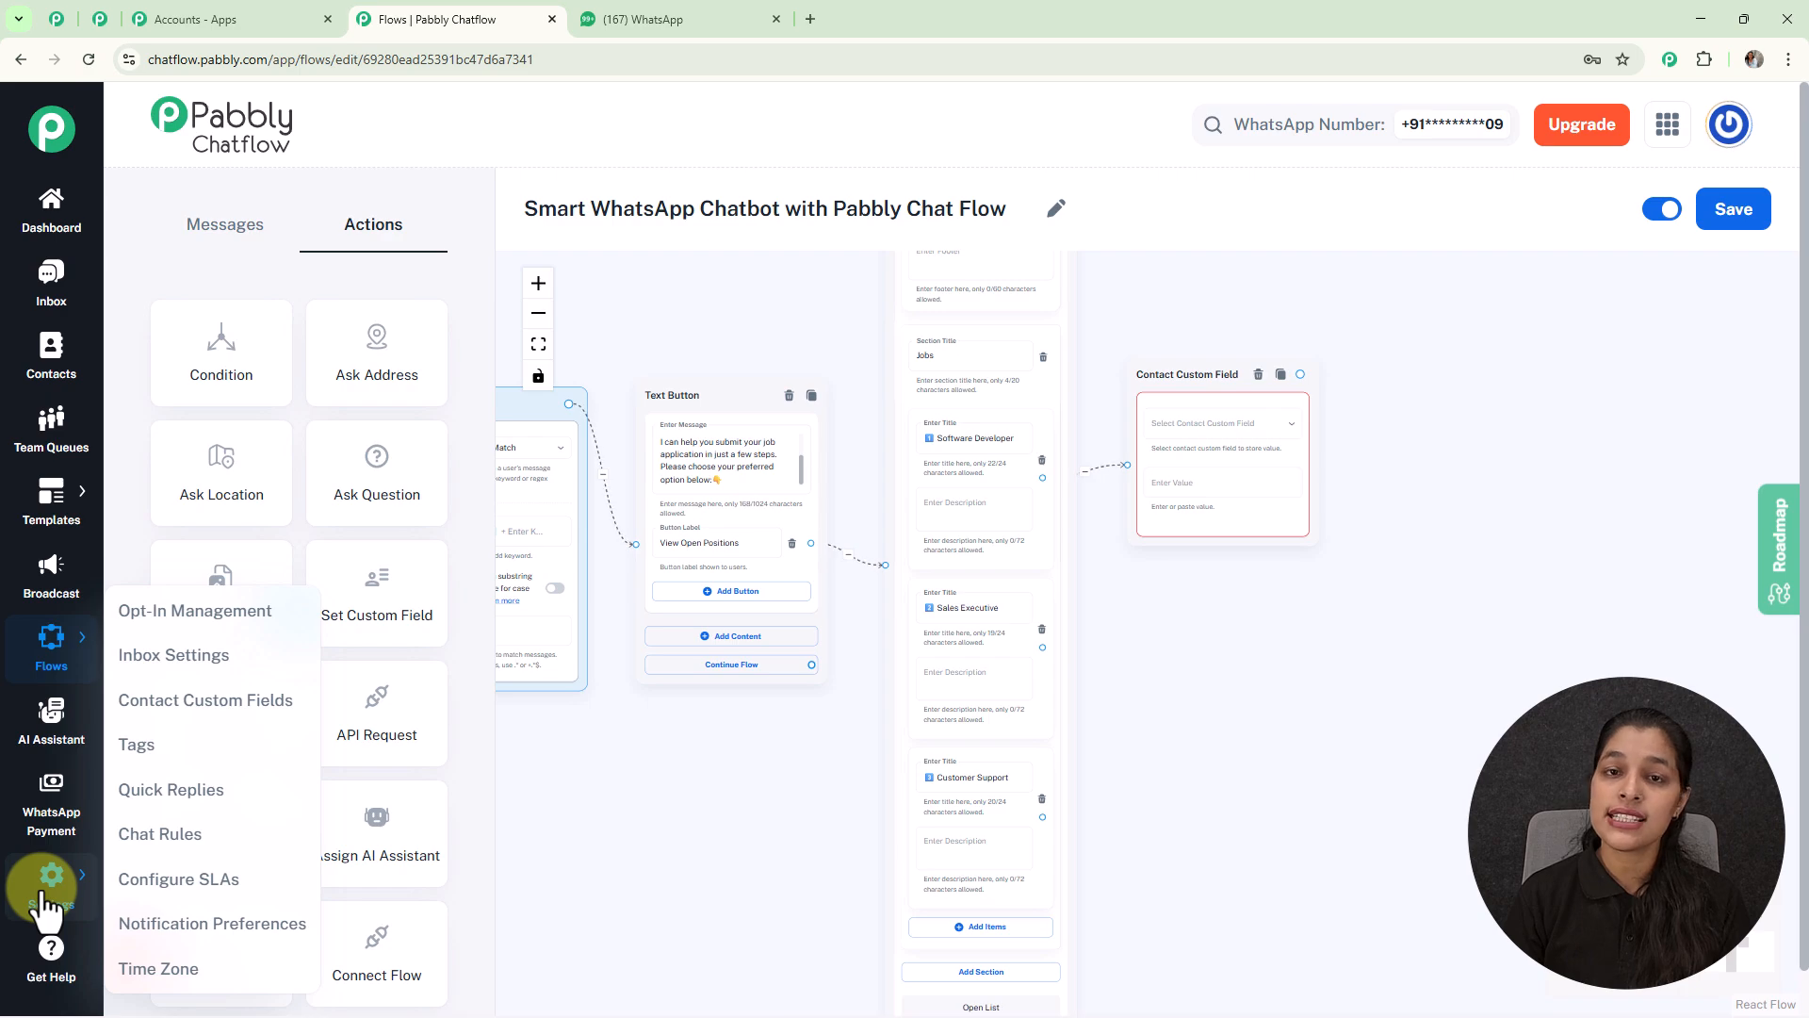
pyautogui.moveTo(66, 877)
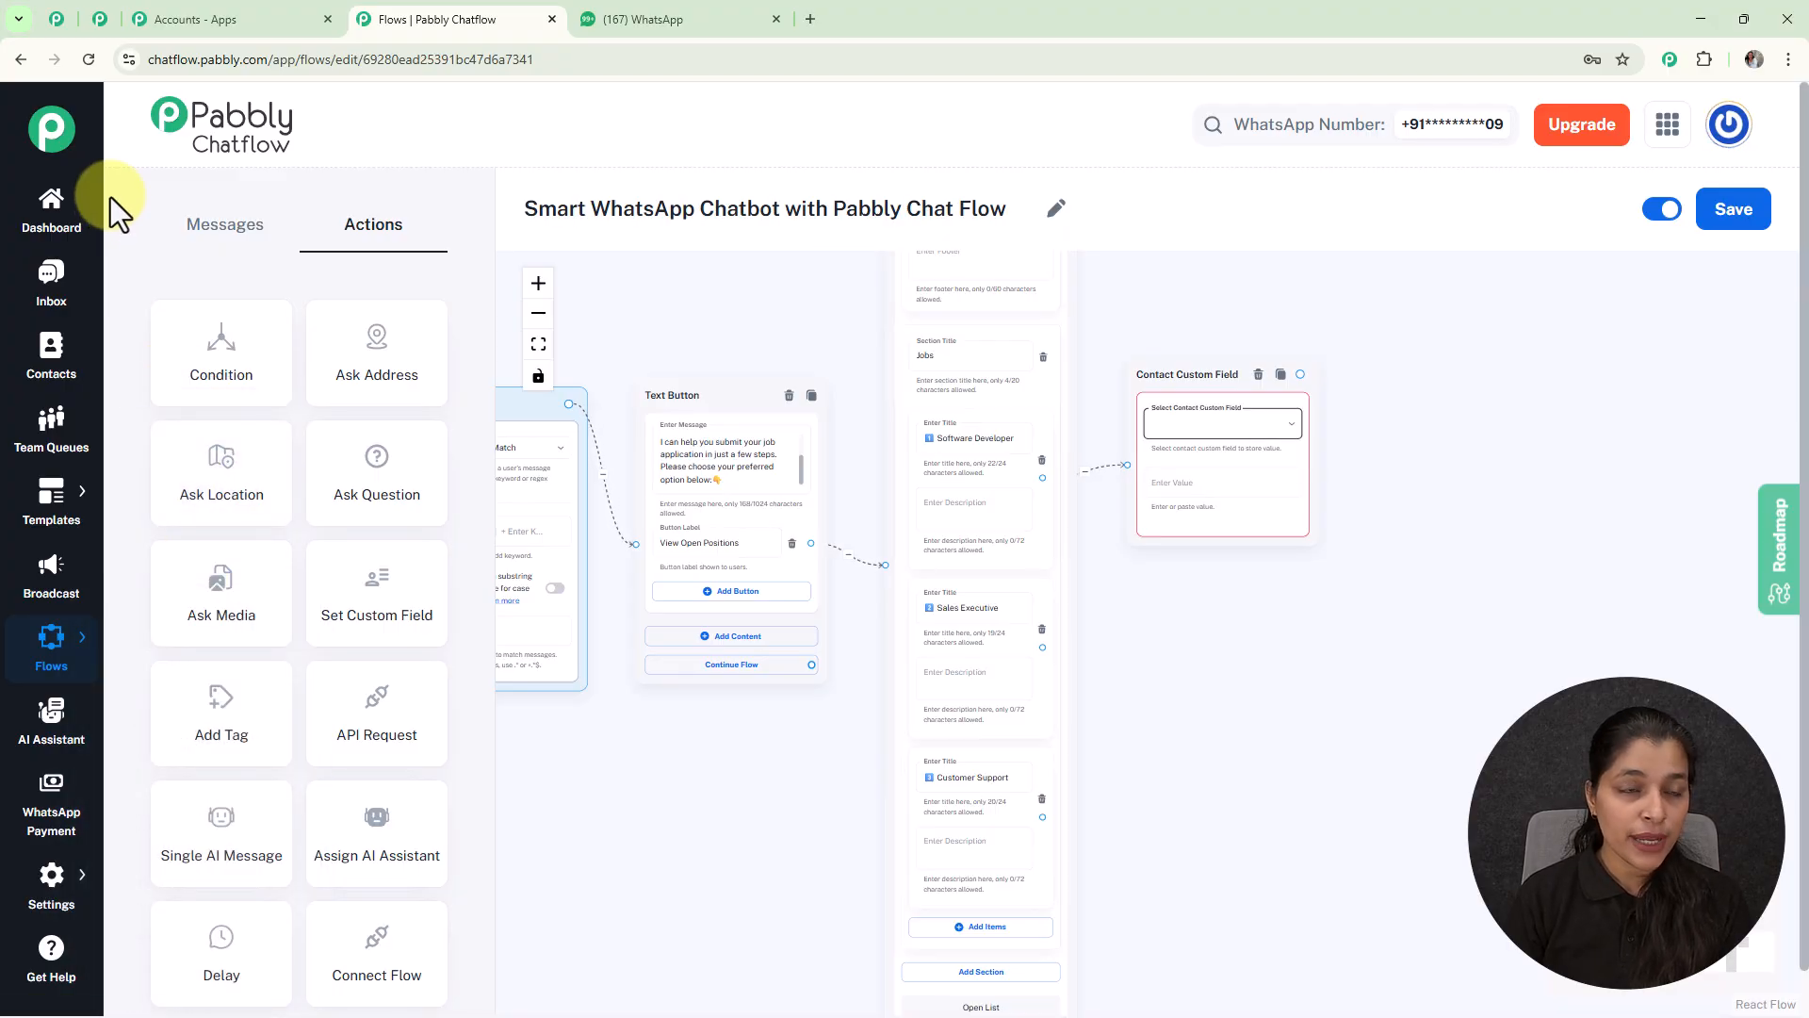
pyautogui.click(93, 20)
pyautogui.scroll(-20, 810, 680)
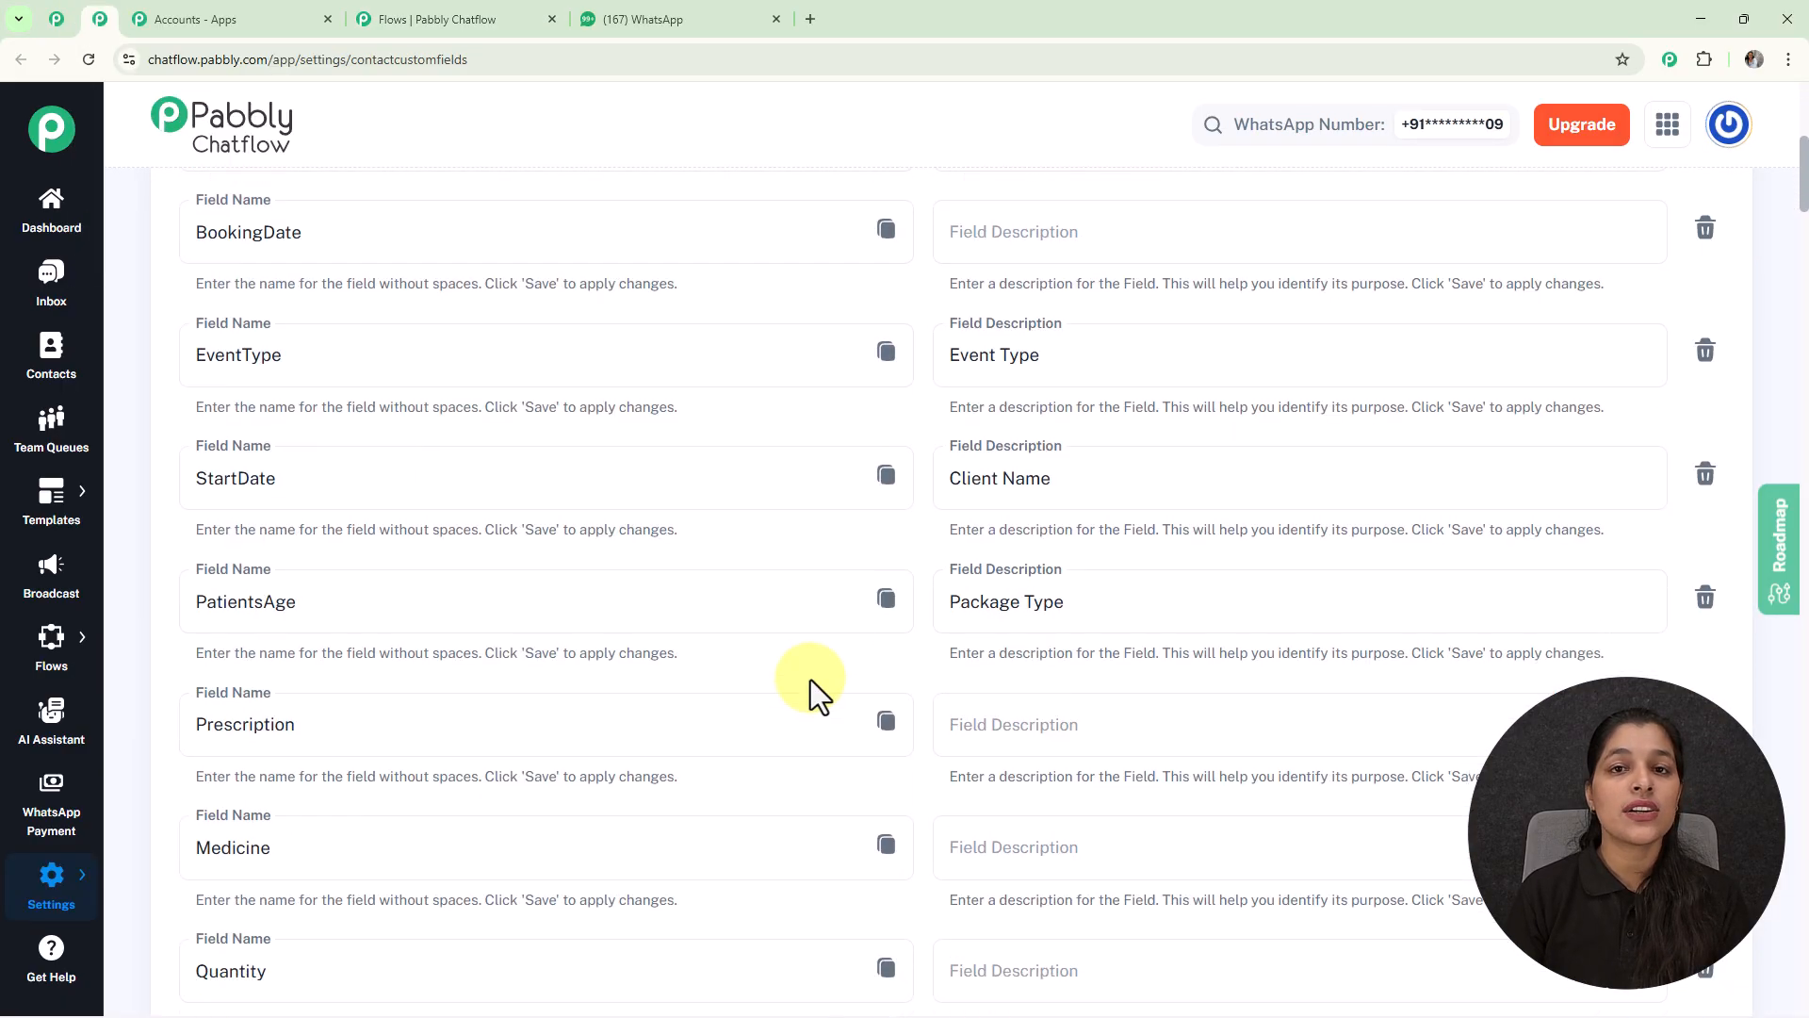
pyautogui.scroll(-20, 811, 680)
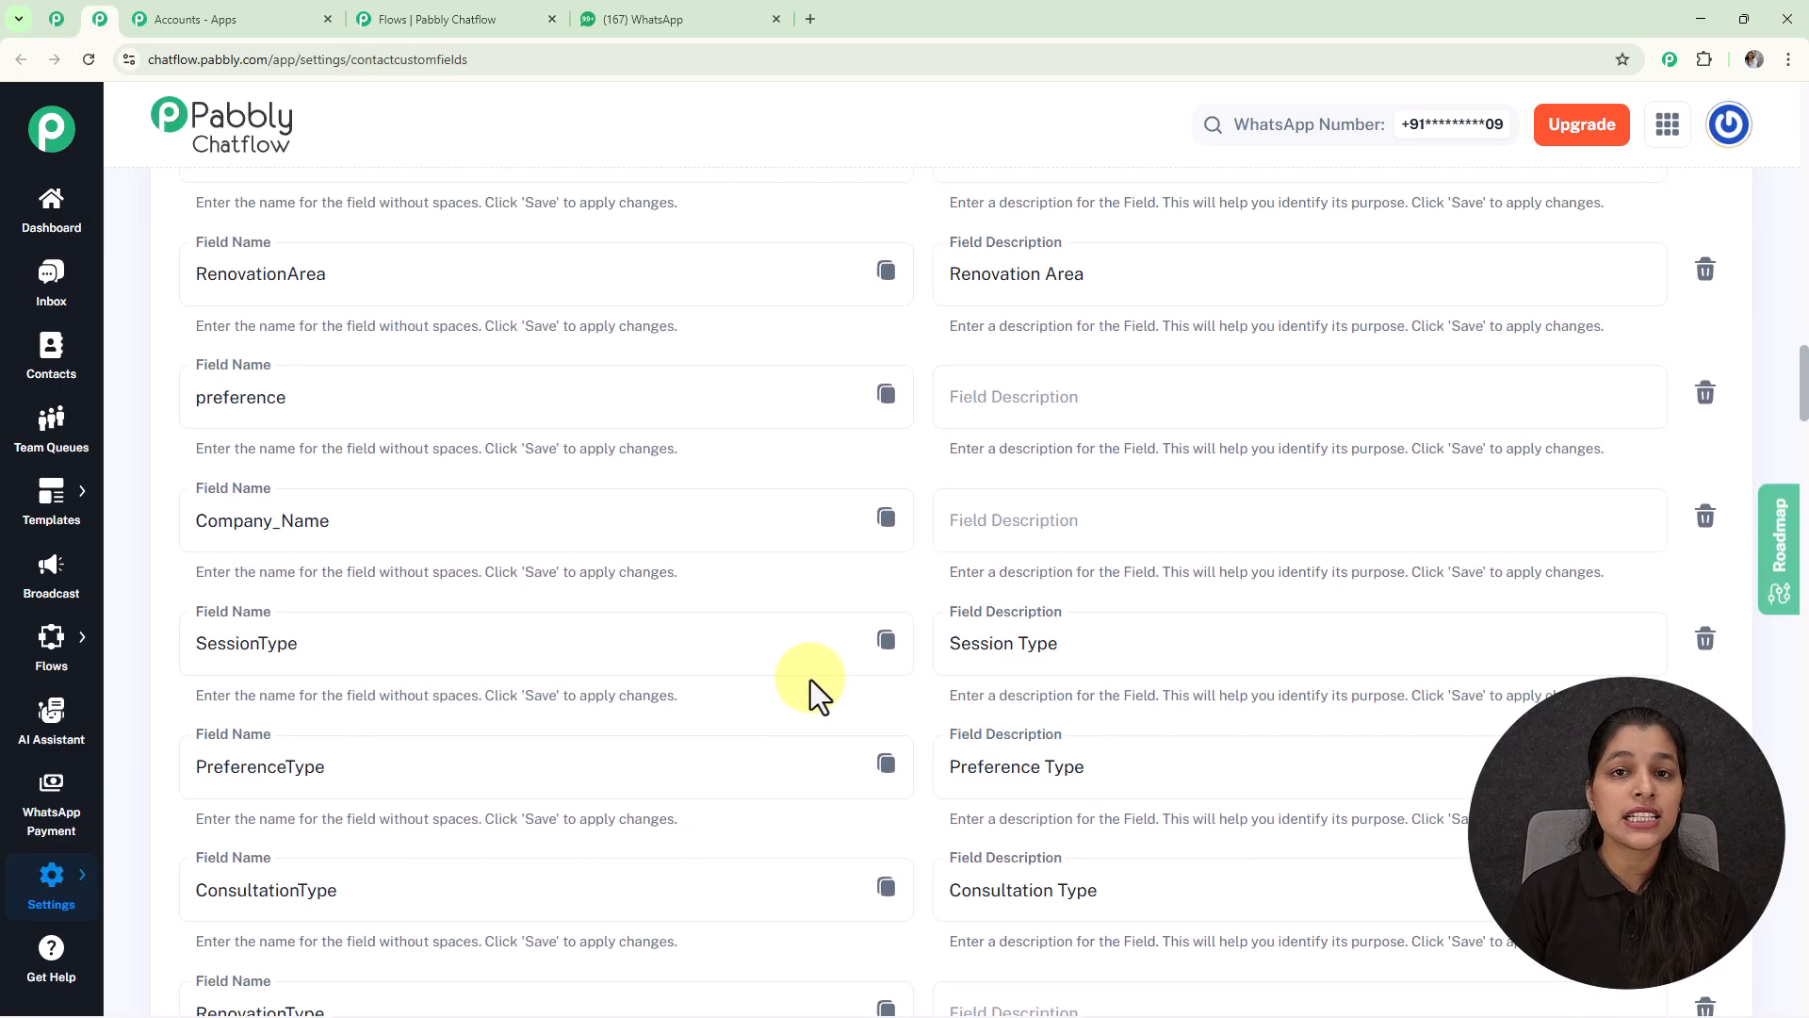
pyautogui.scroll(-20, 810, 681)
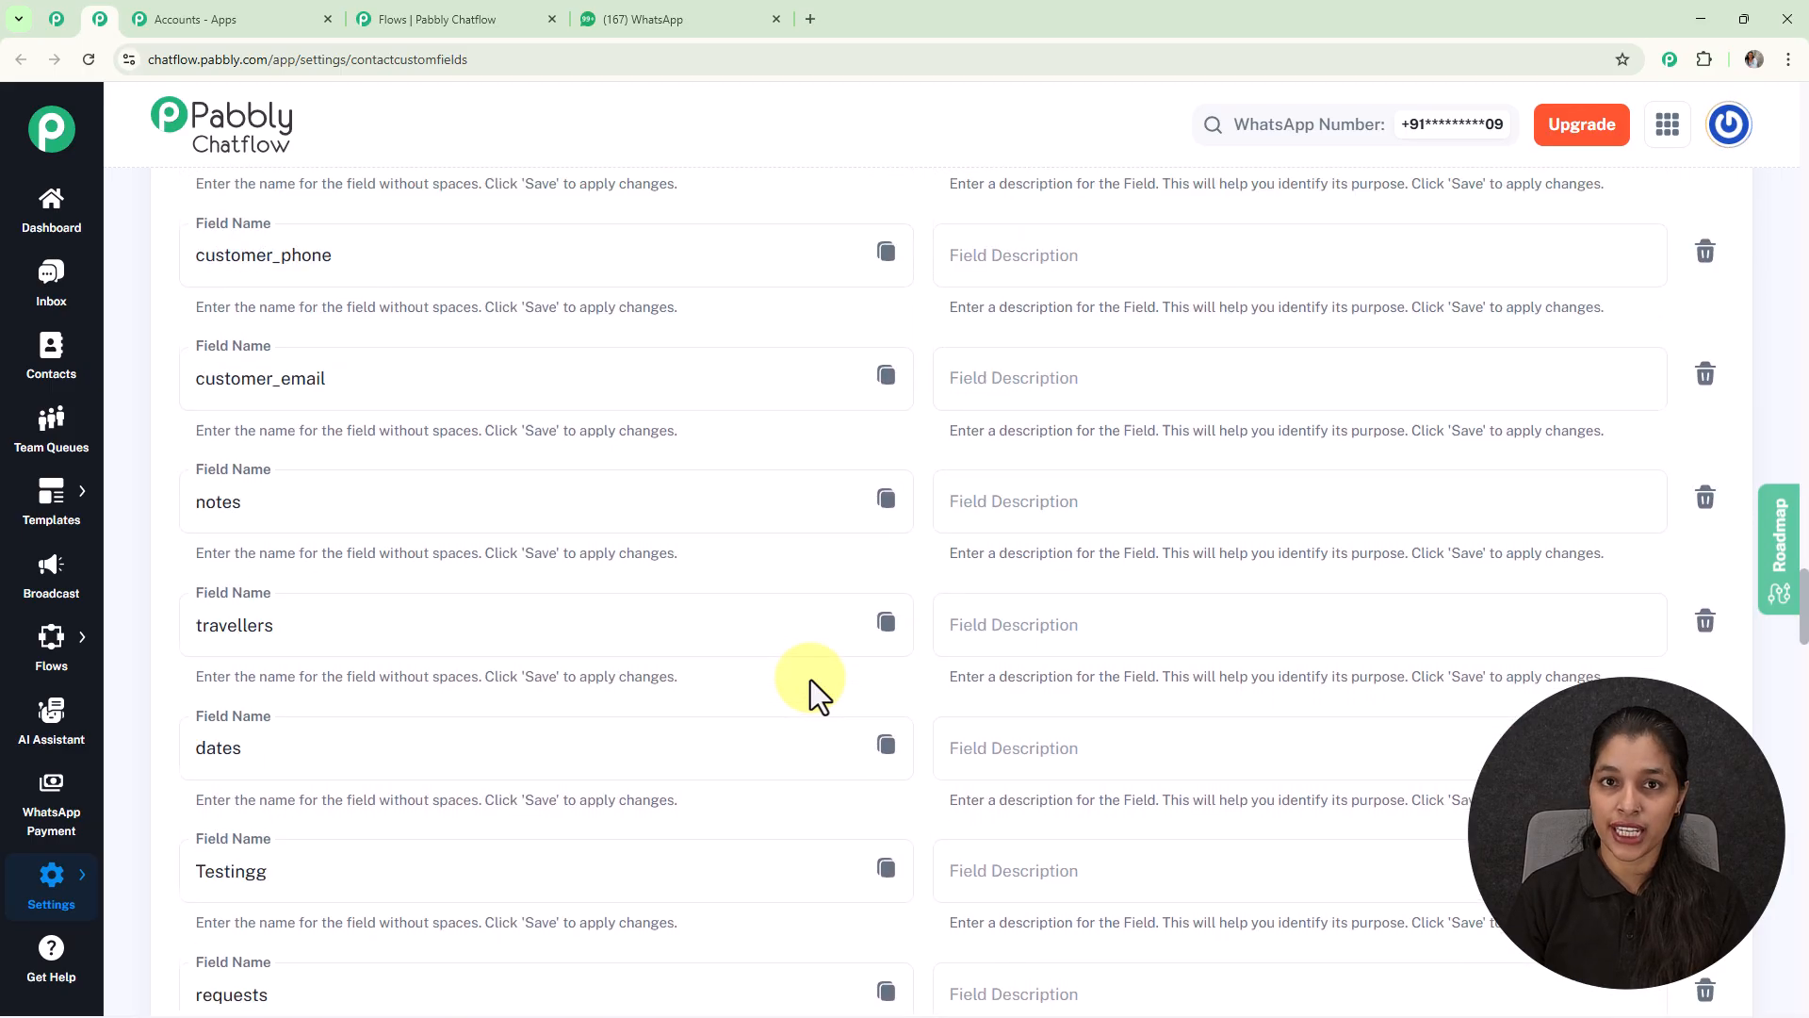
pyautogui.scroll(-20, 812, 677)
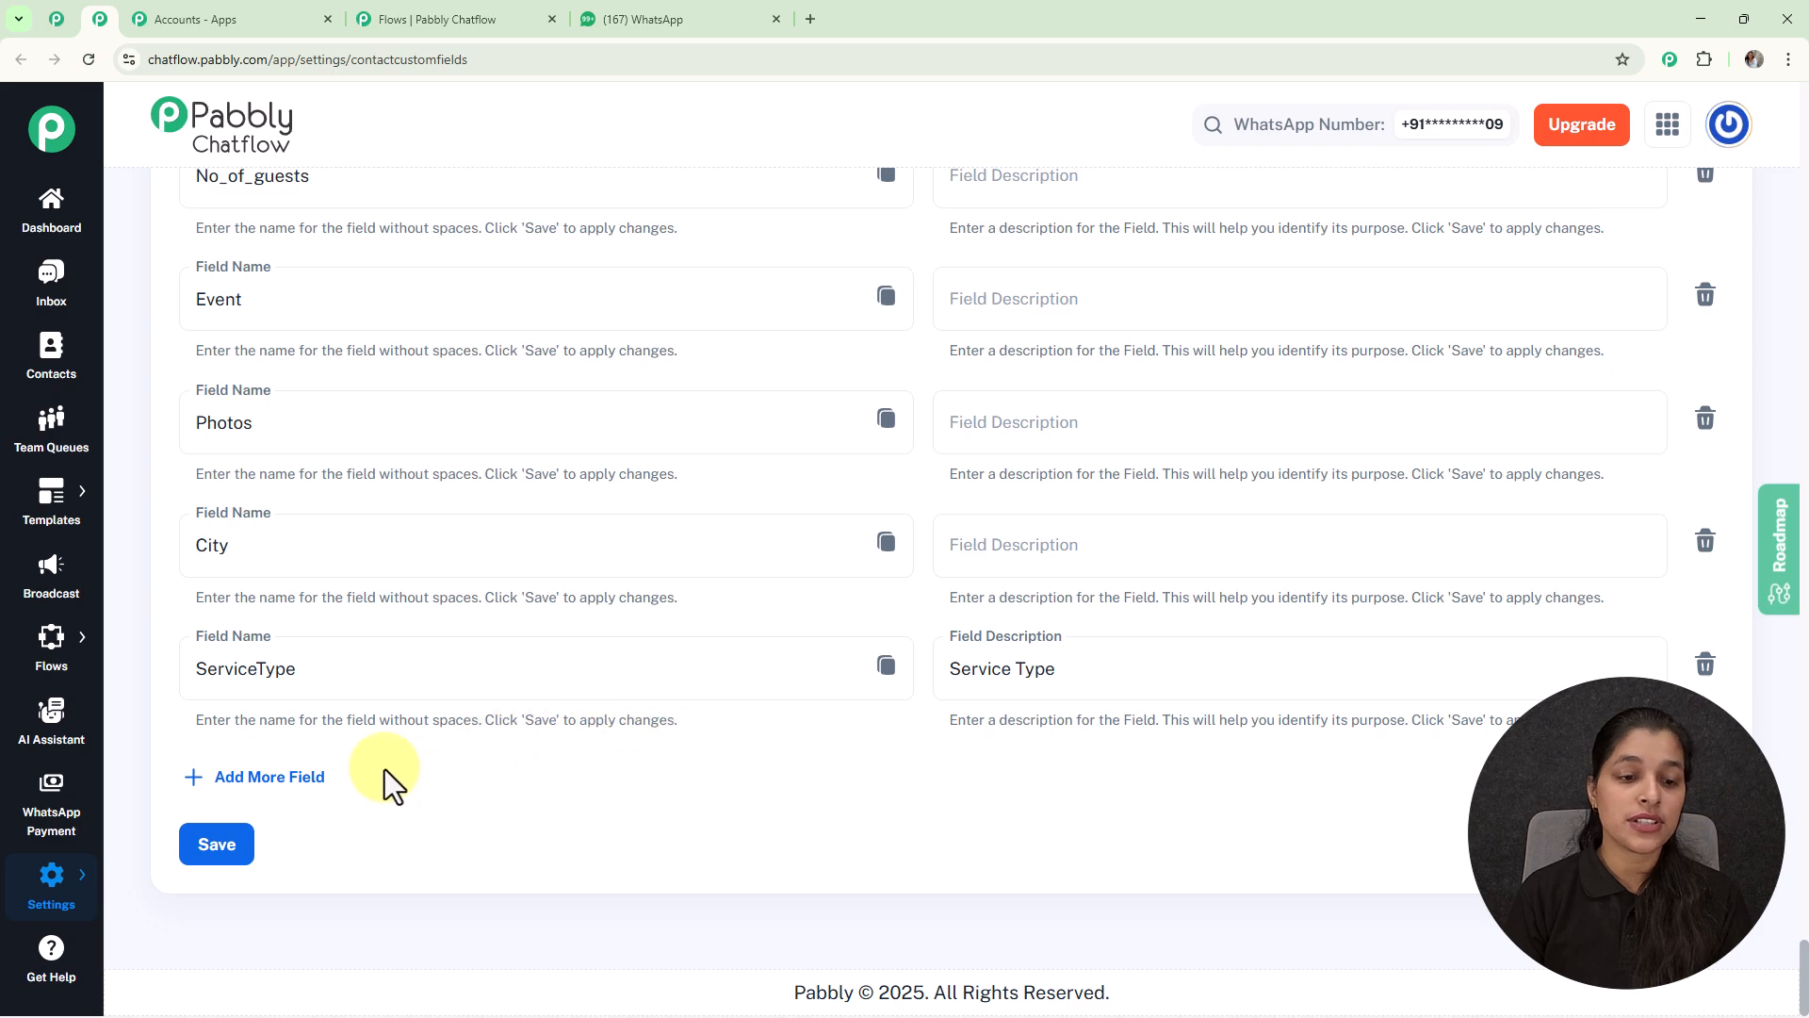
pyautogui.click(310, 782)
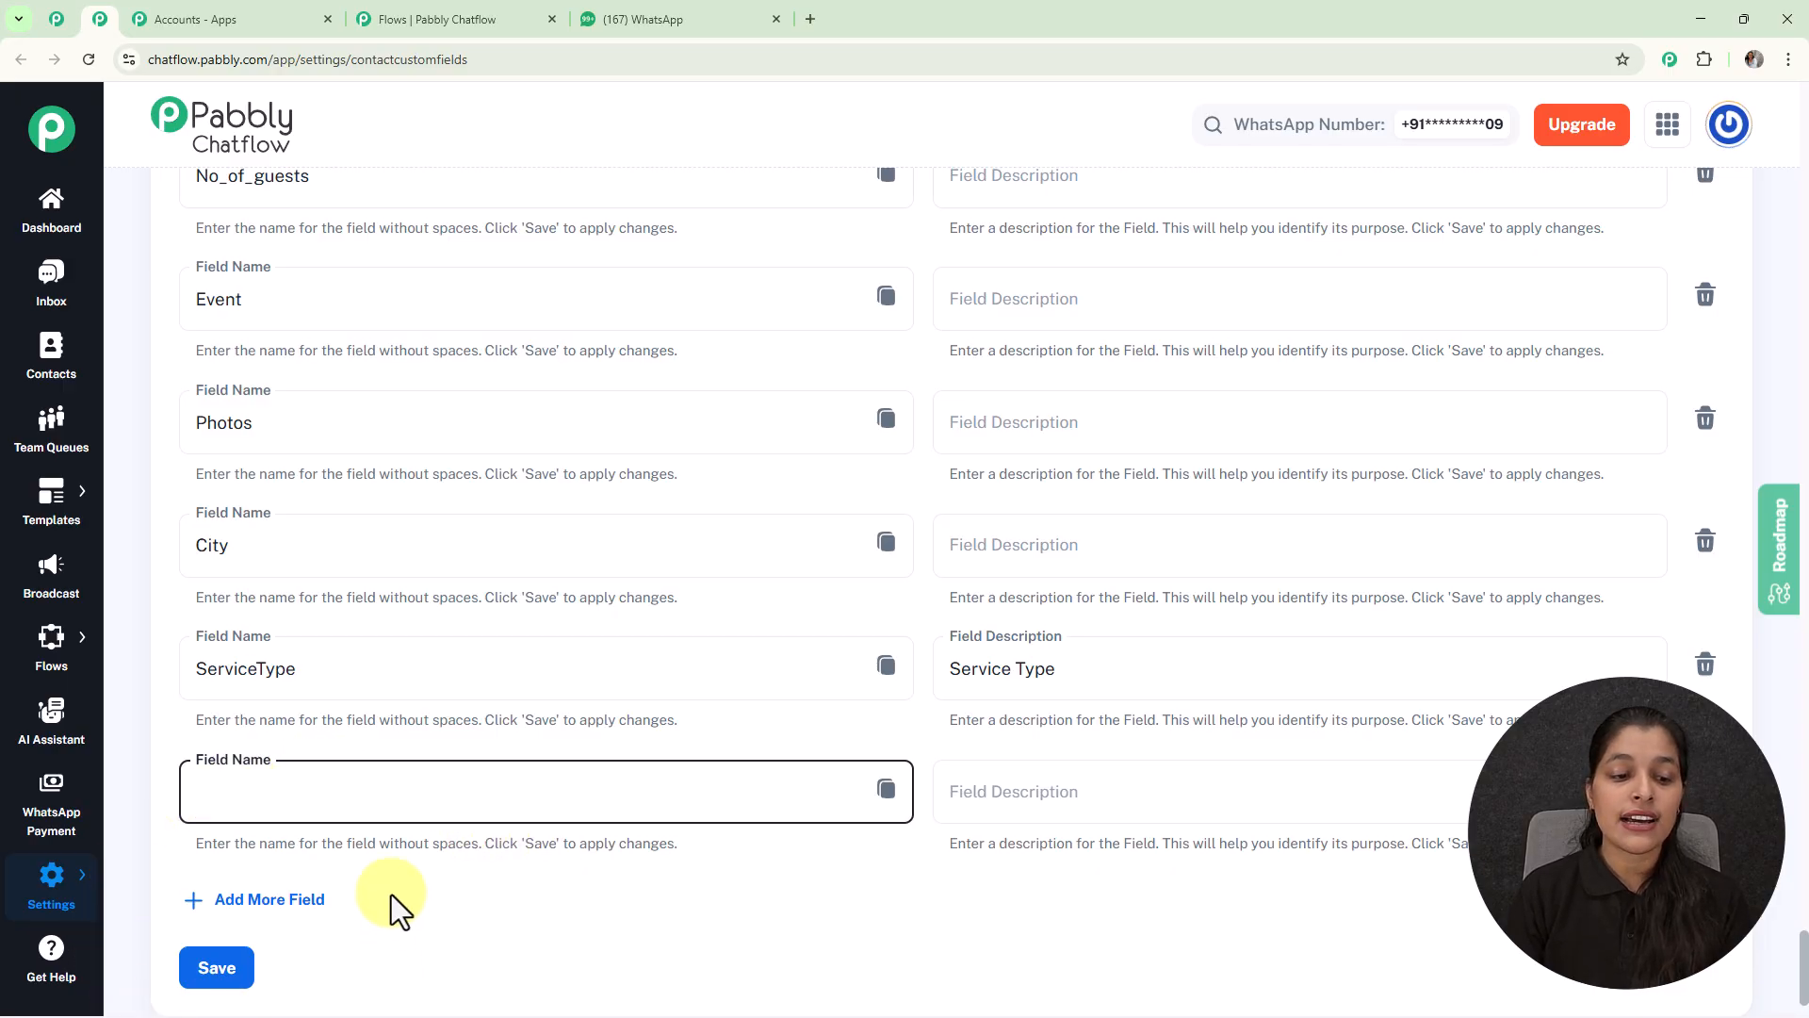
pyautogui.click(1705, 787)
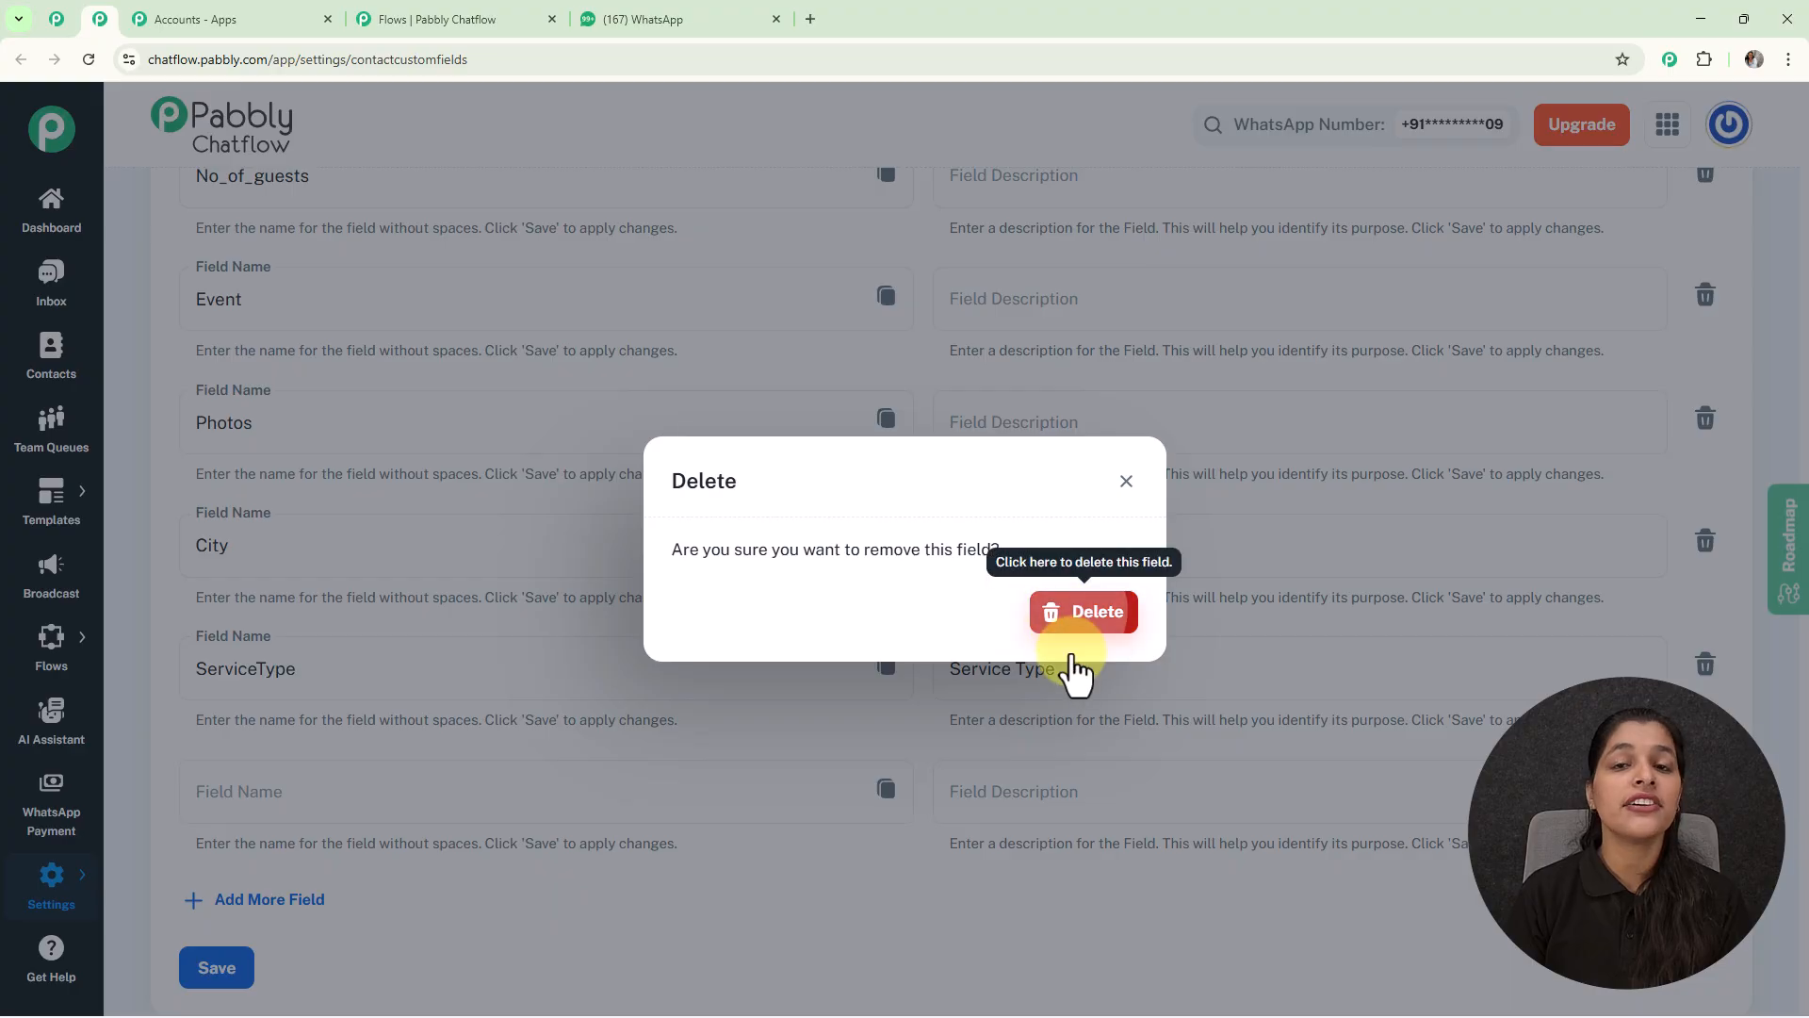
pyautogui.click(1071, 626)
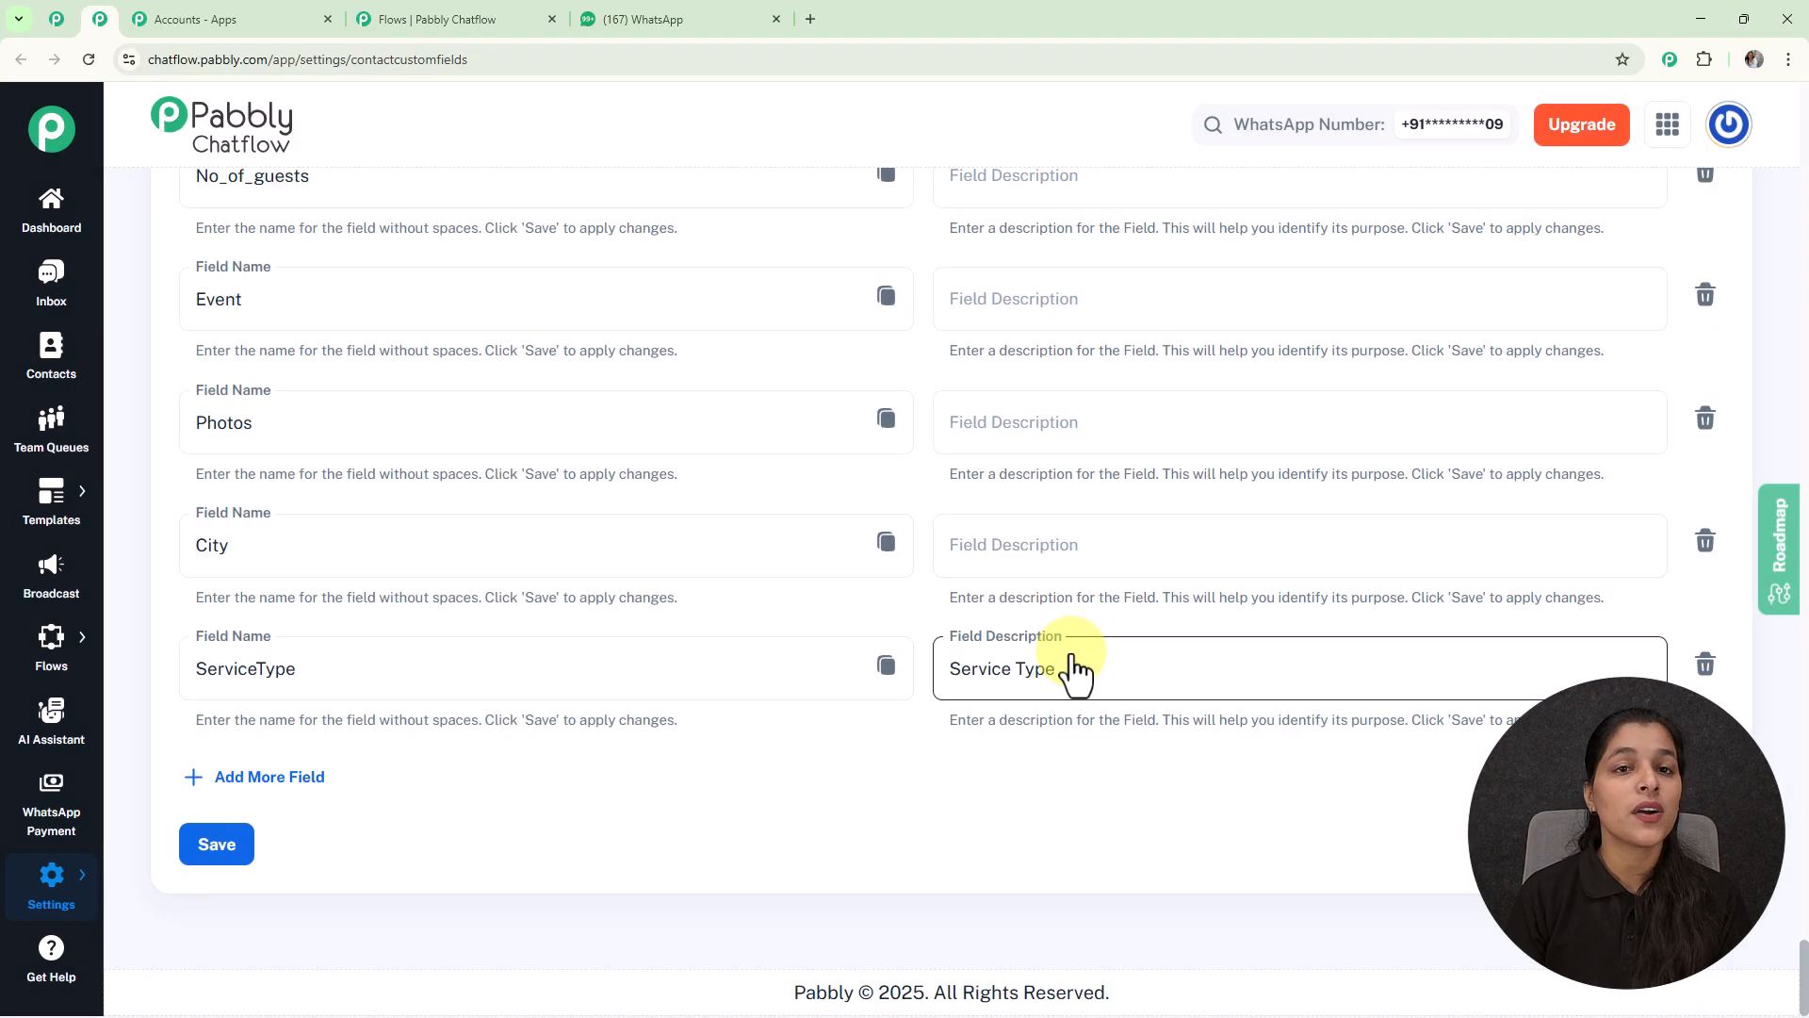
pyautogui.click(481, 4)
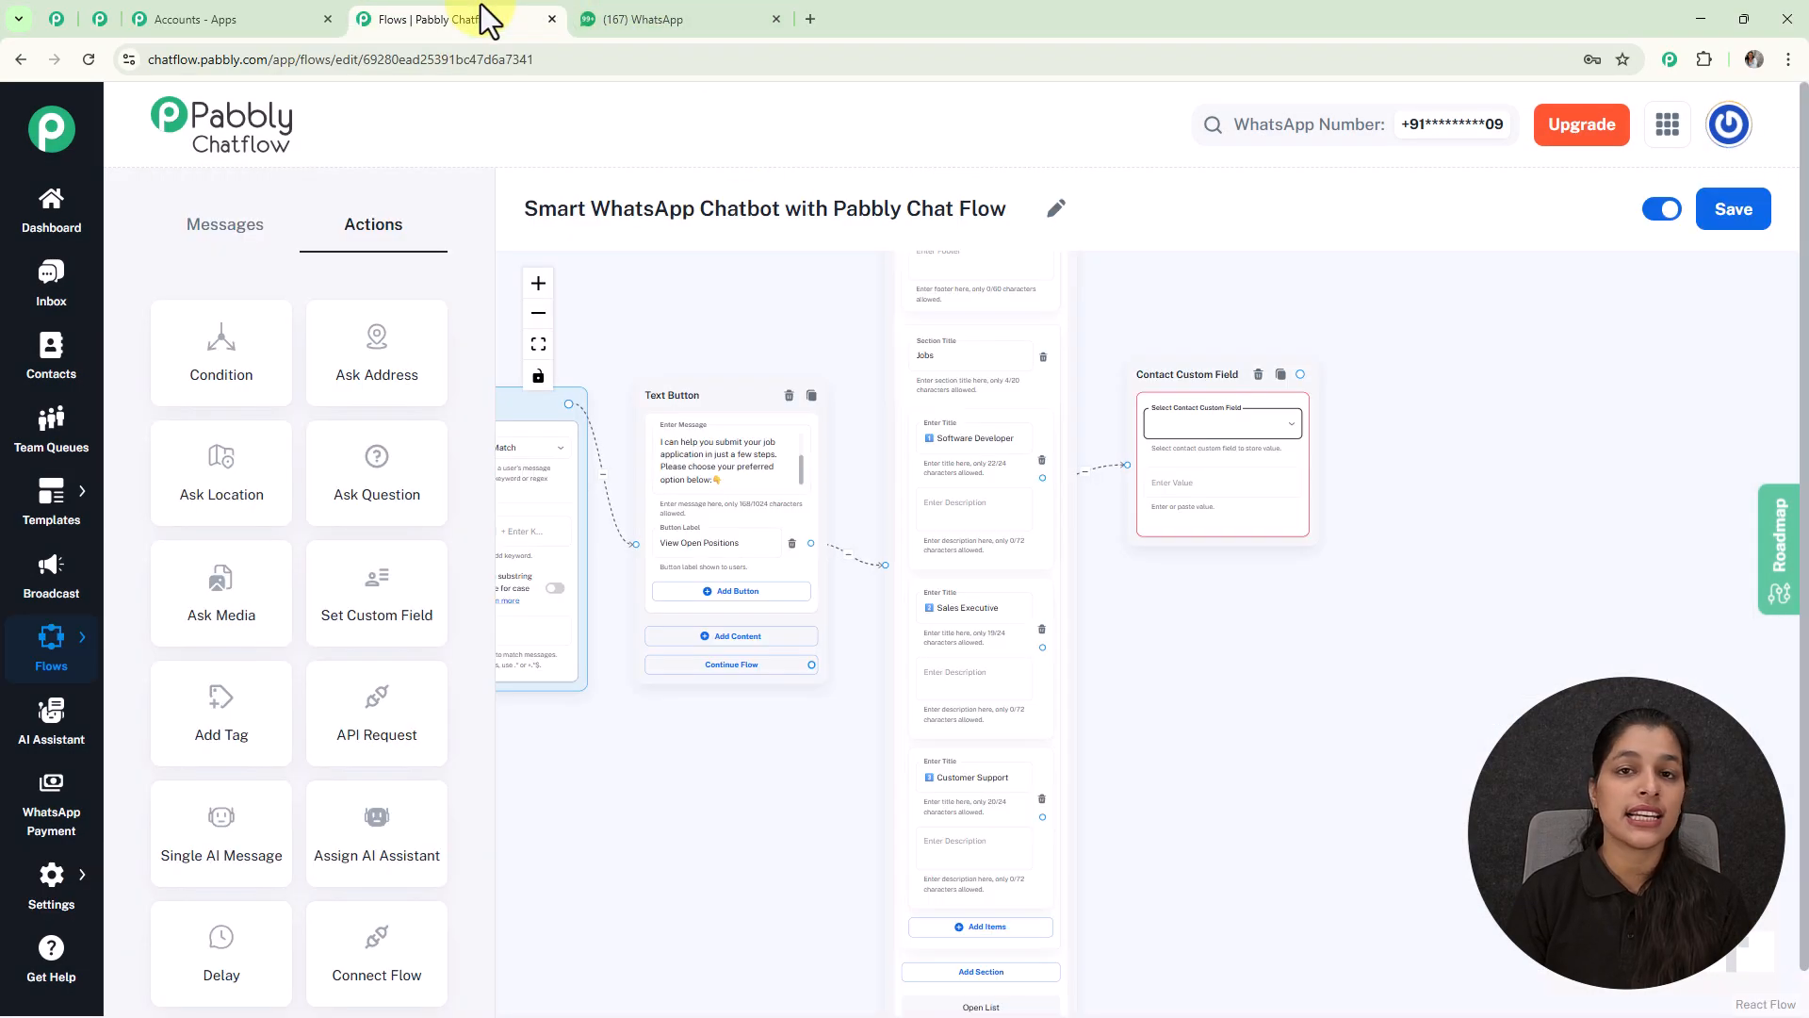
# Step: Set the custom field node to store Job_Role with the value Software Developer
pyautogui.click(1220, 426)
pyautogui.scroll(-5, 1225, 433)
pyautogui.scroll(-3, 1221, 471)
pyautogui.scroll(-15, 1215, 468)
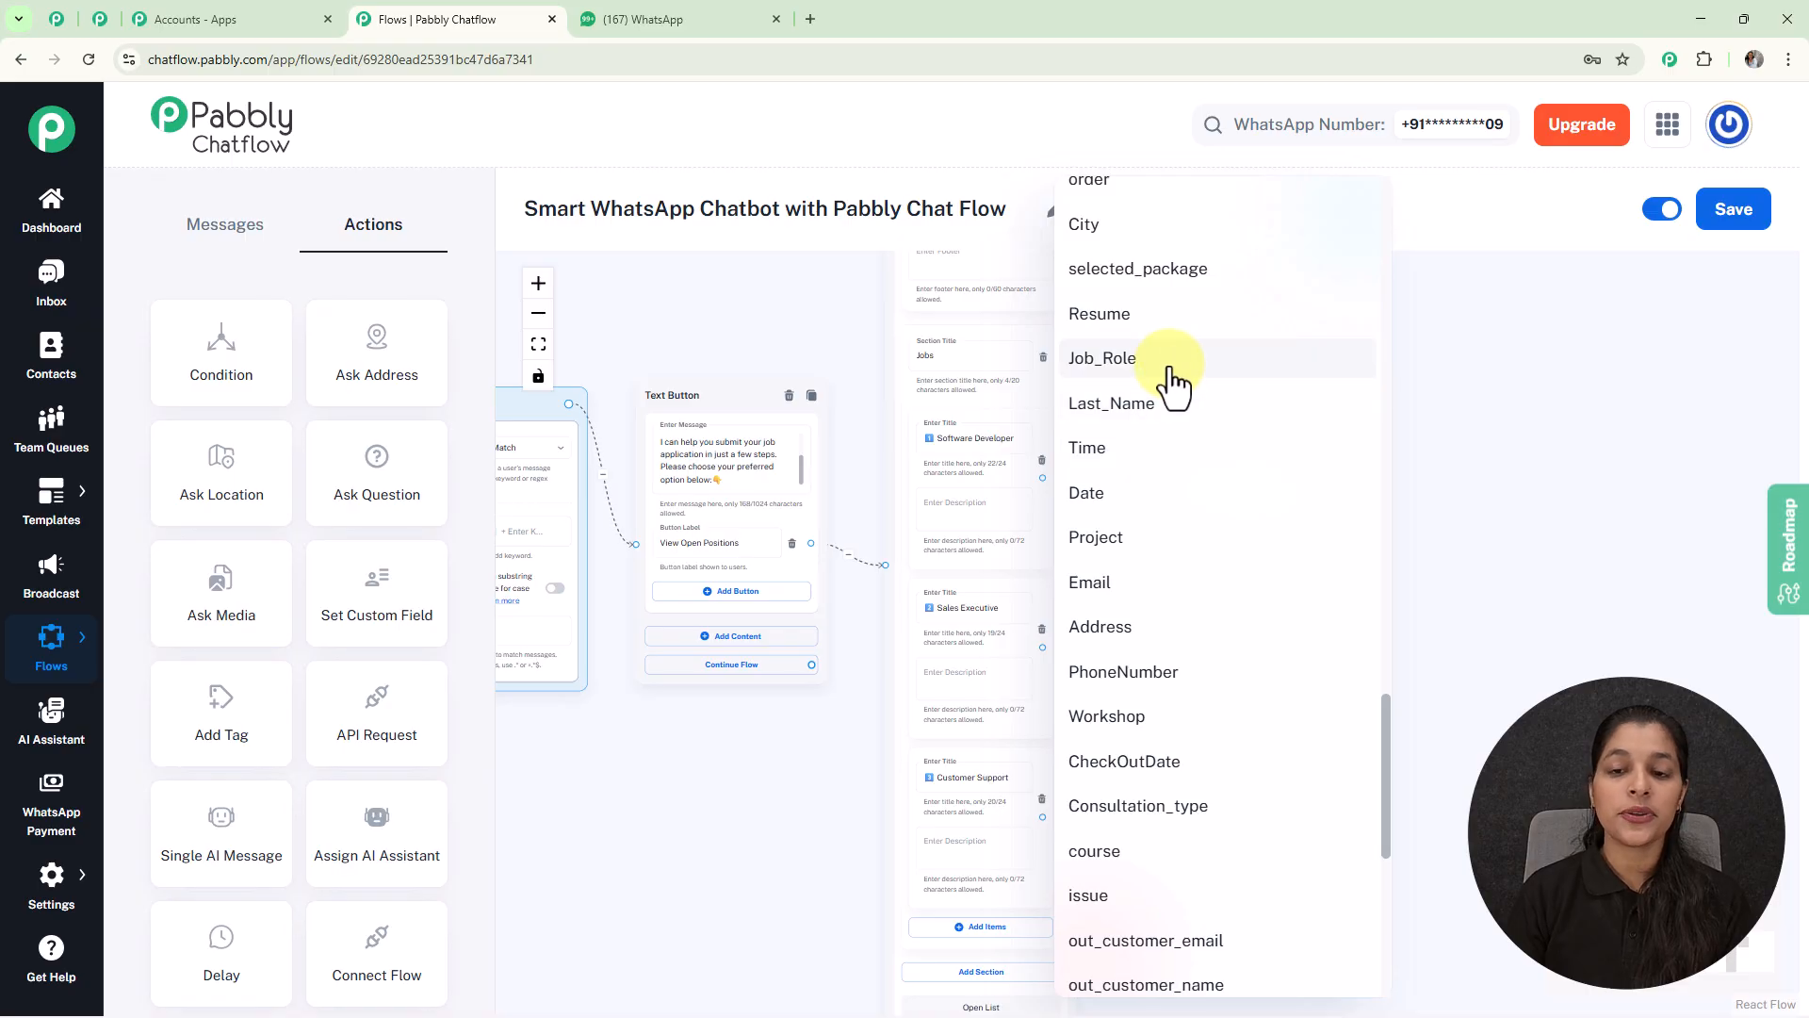
pyautogui.click(1173, 372)
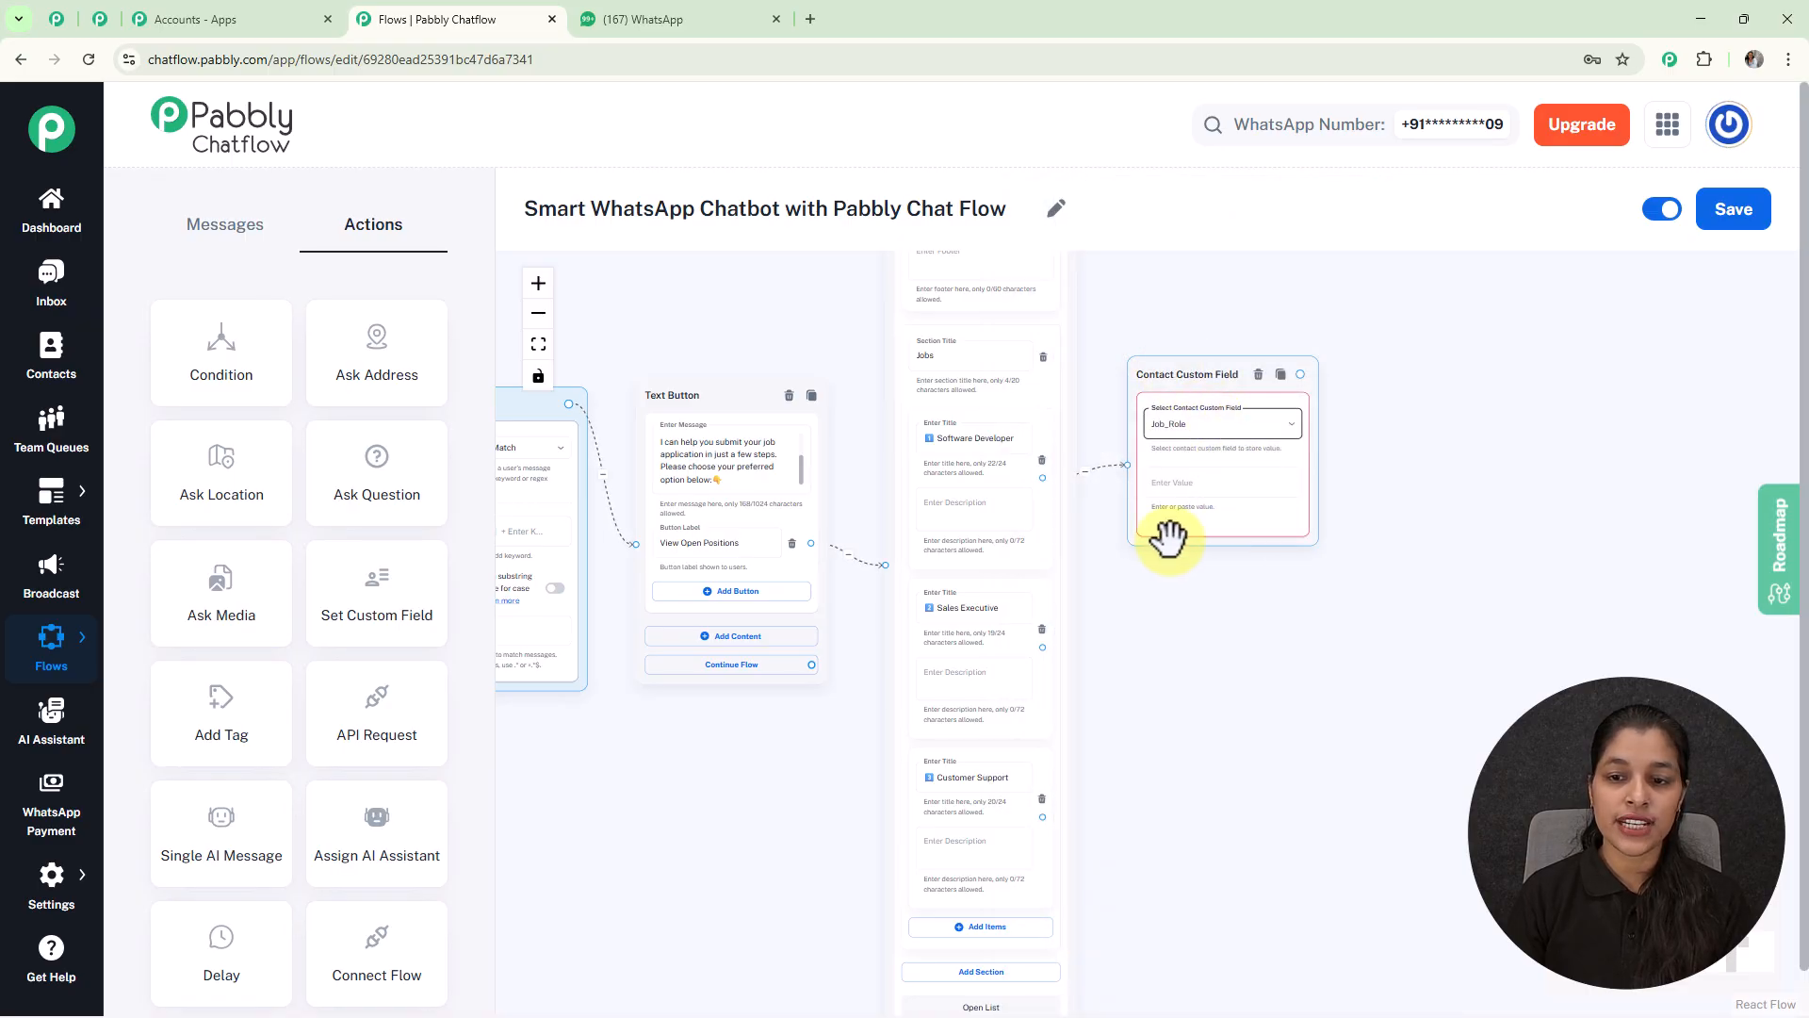
pyautogui.scroll(3, 1173, 488)
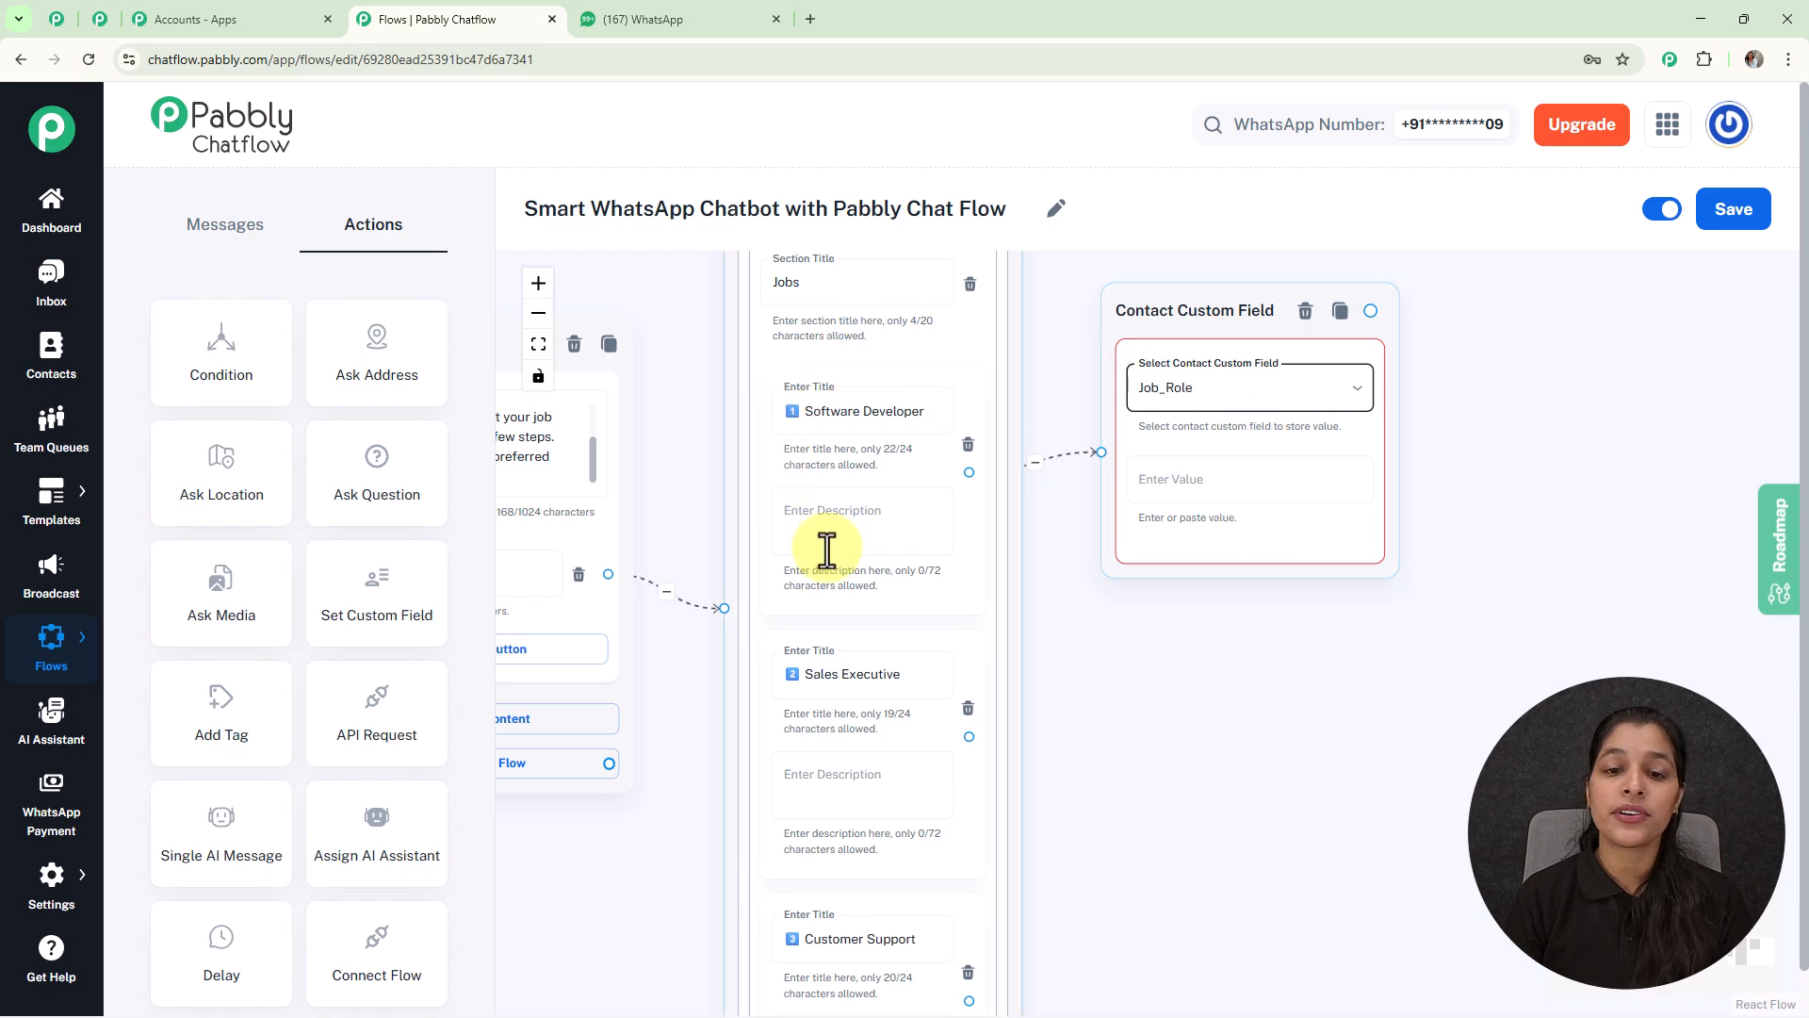
pyautogui.click(857, 420)
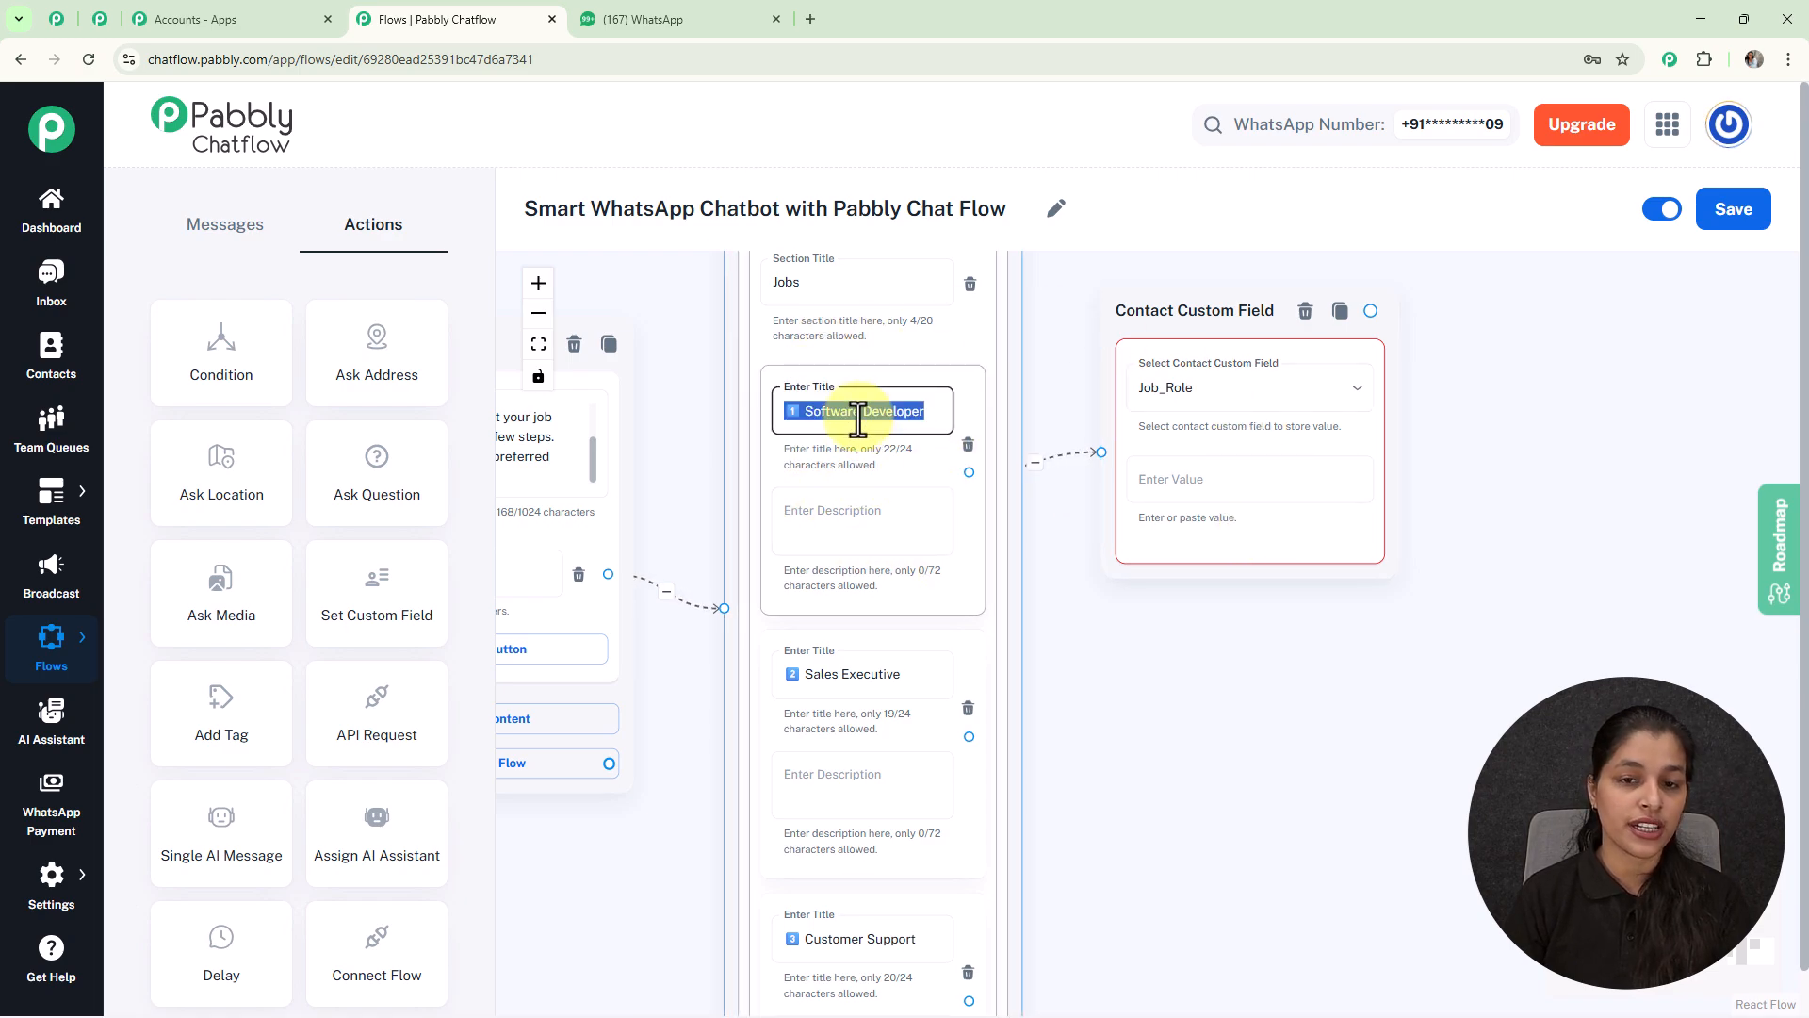
pyautogui.click(1256, 485)
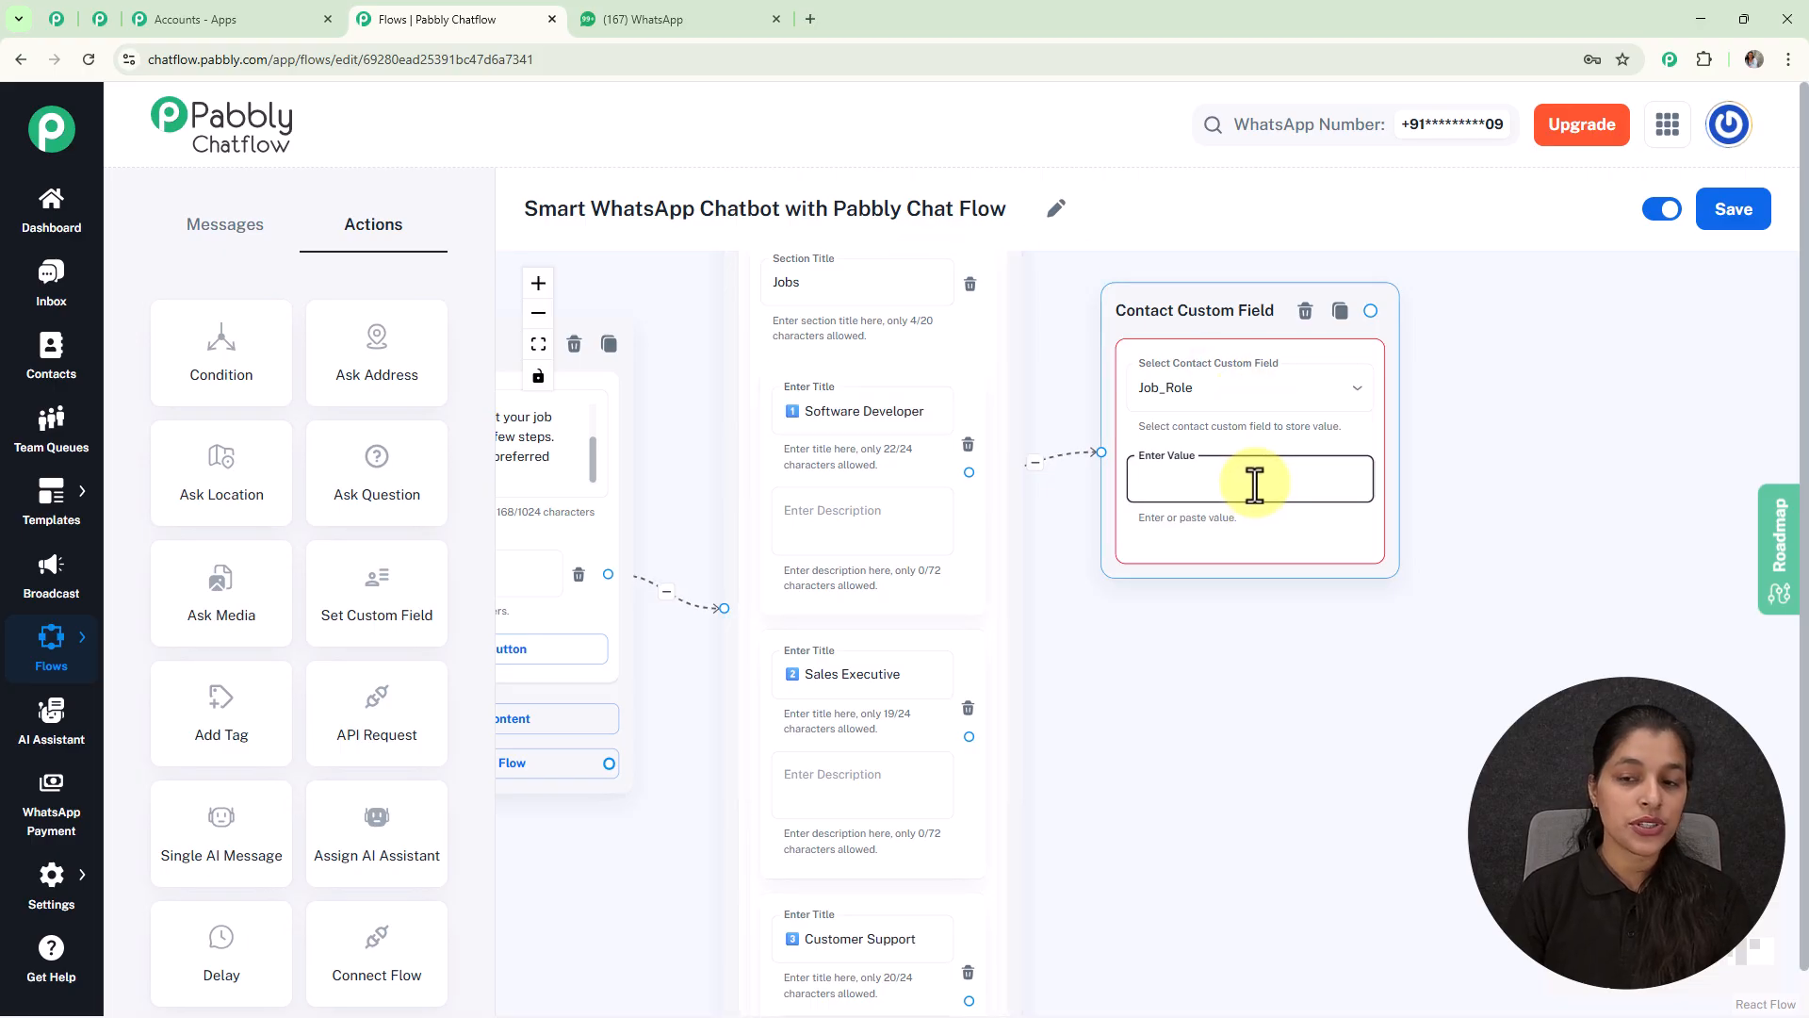
pyautogui.write('1️⃣ Software Developer')
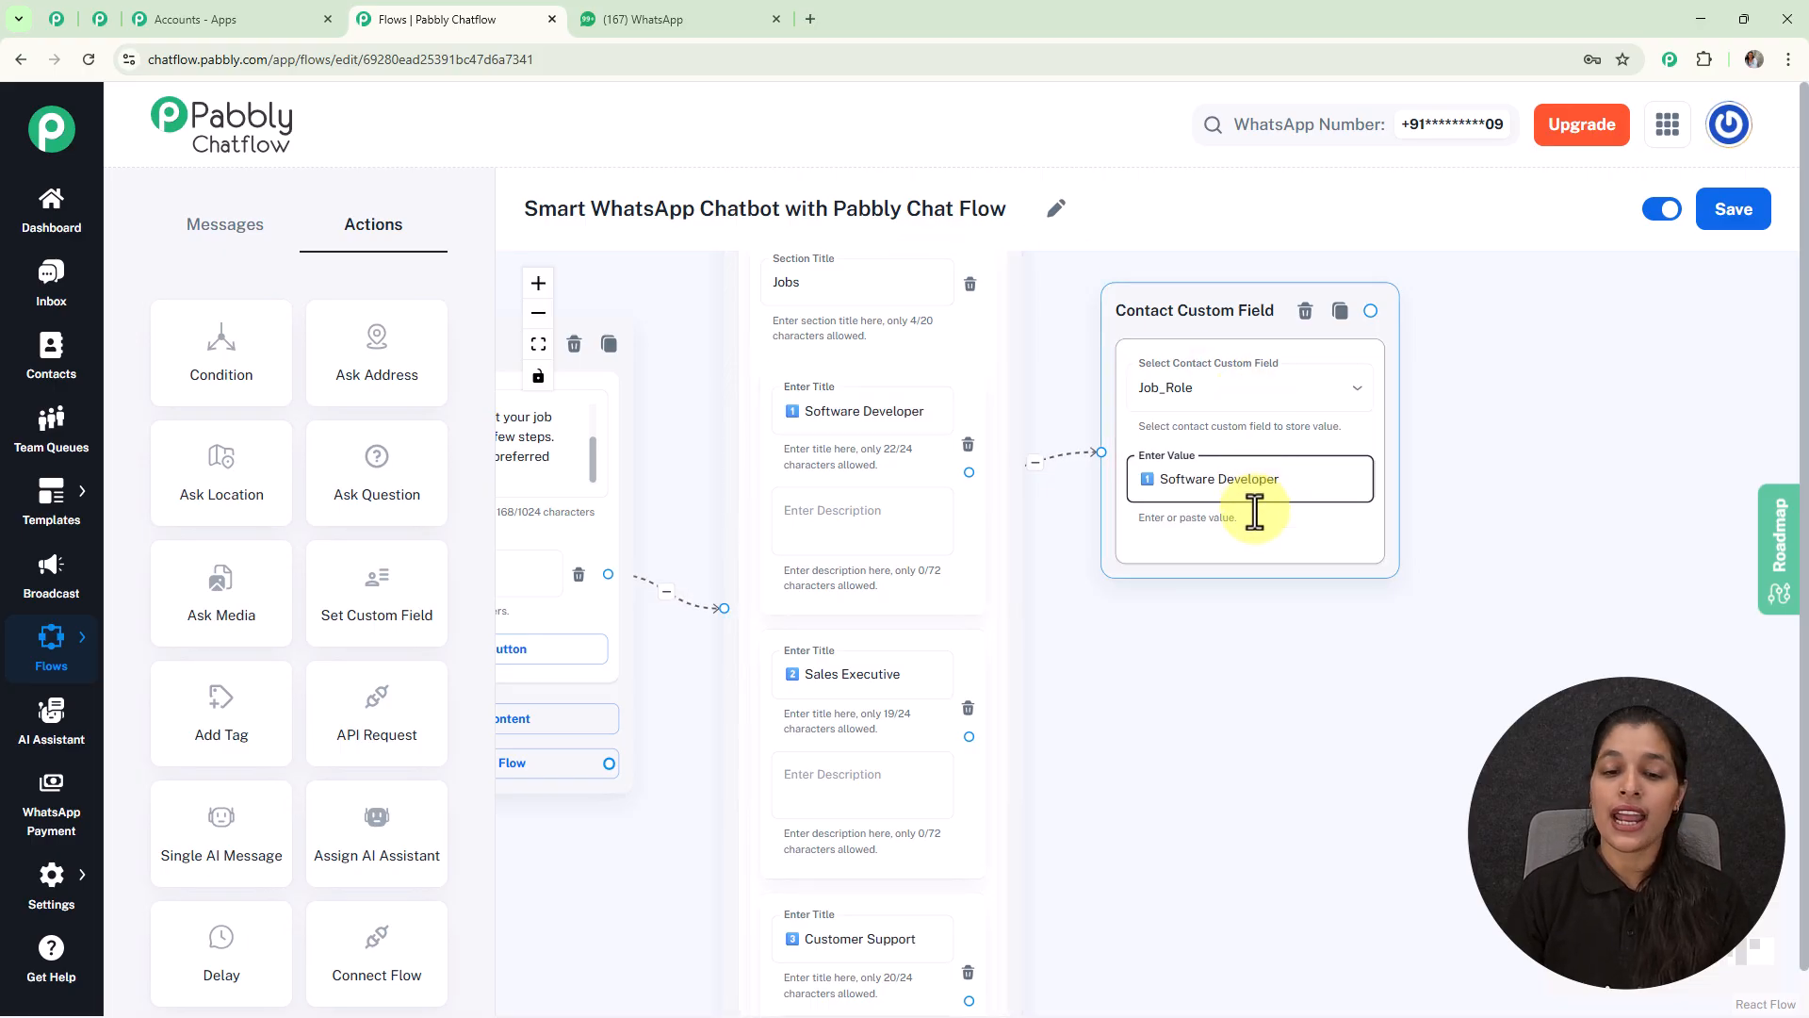
# Step: Link the Customer Support option to its Job_Role field node
pyautogui.scroll(-3, 1195, 626)
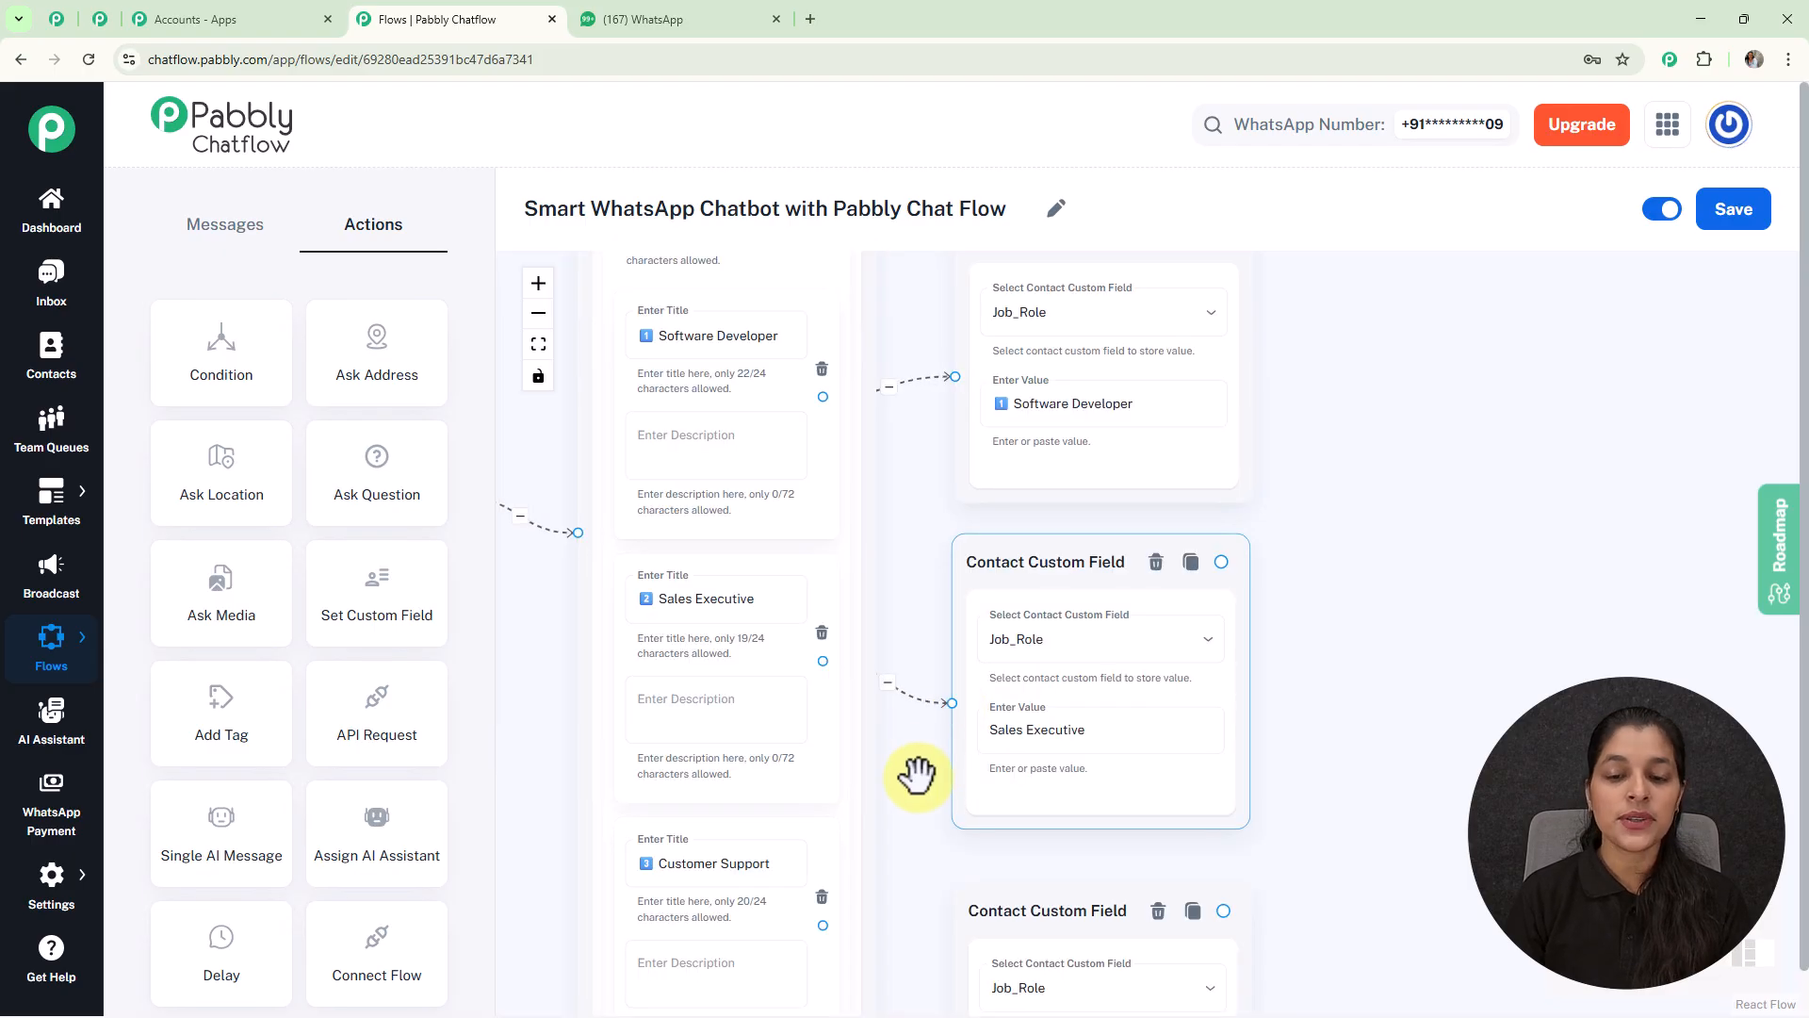
pyautogui.moveTo(921, 772); pyautogui.dragTo(913, 610)
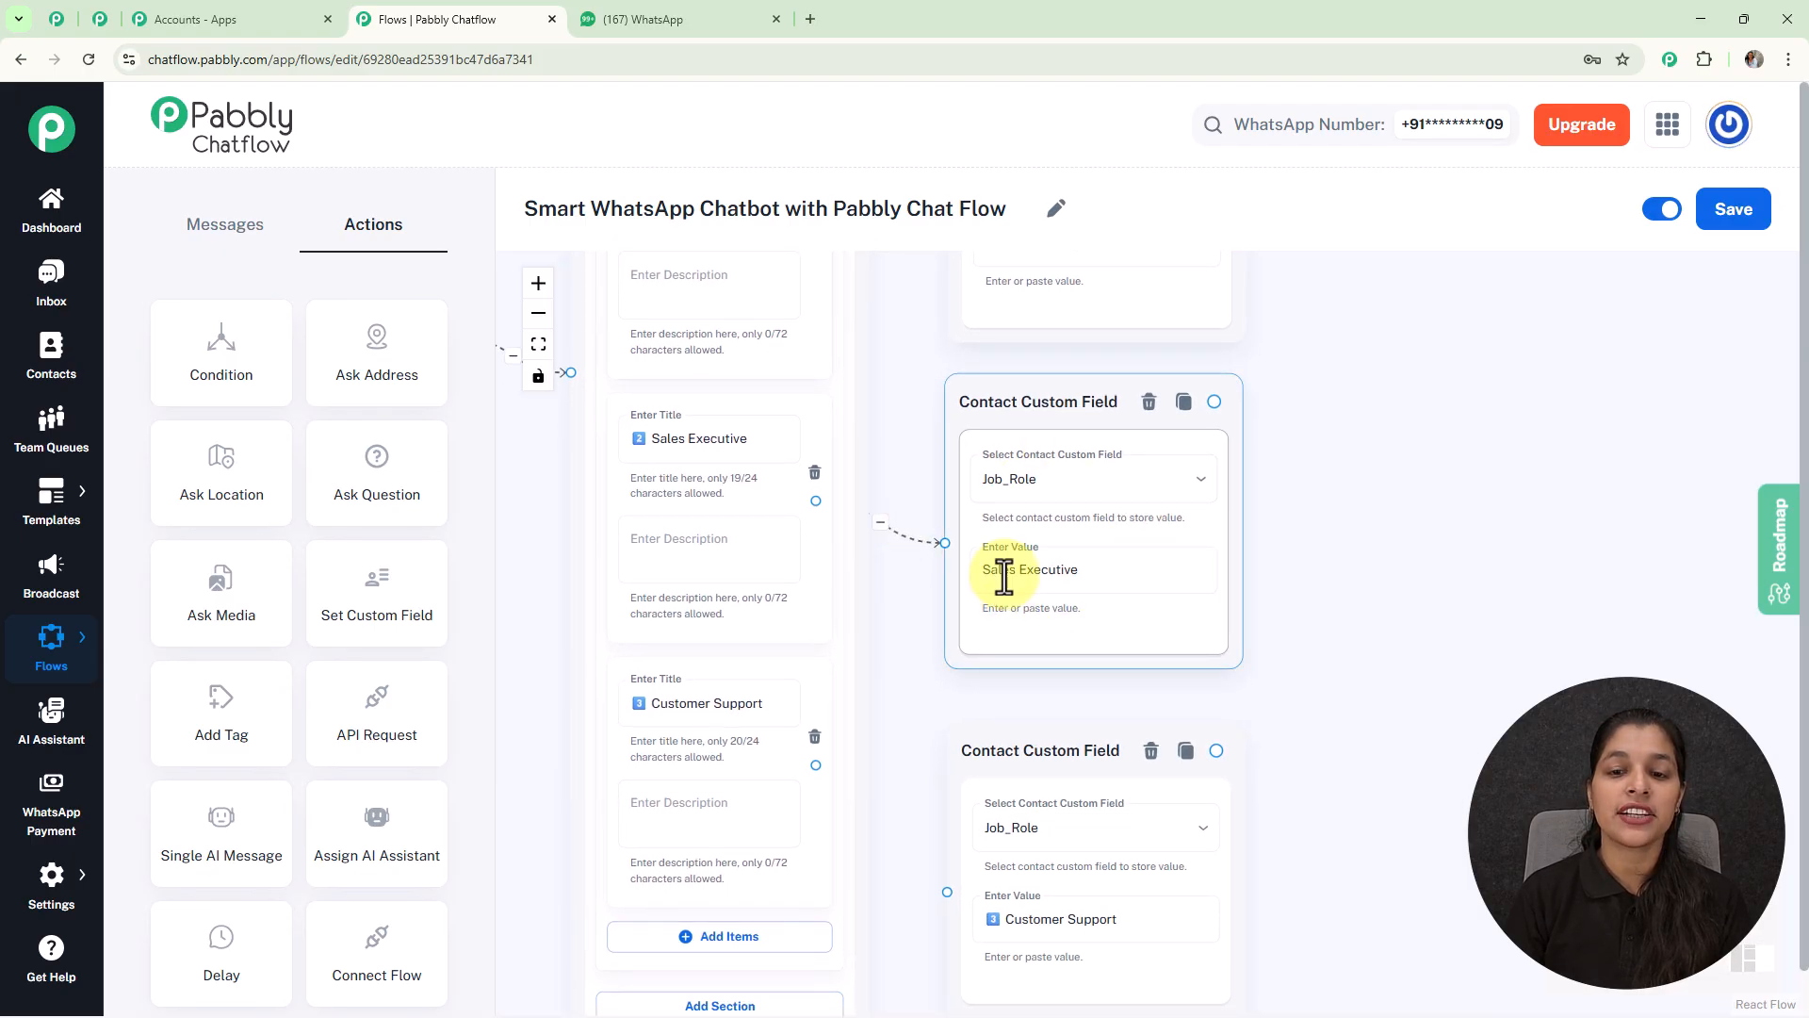
pyautogui.moveTo(1385, 731); pyautogui.dragTo(1365, 577)
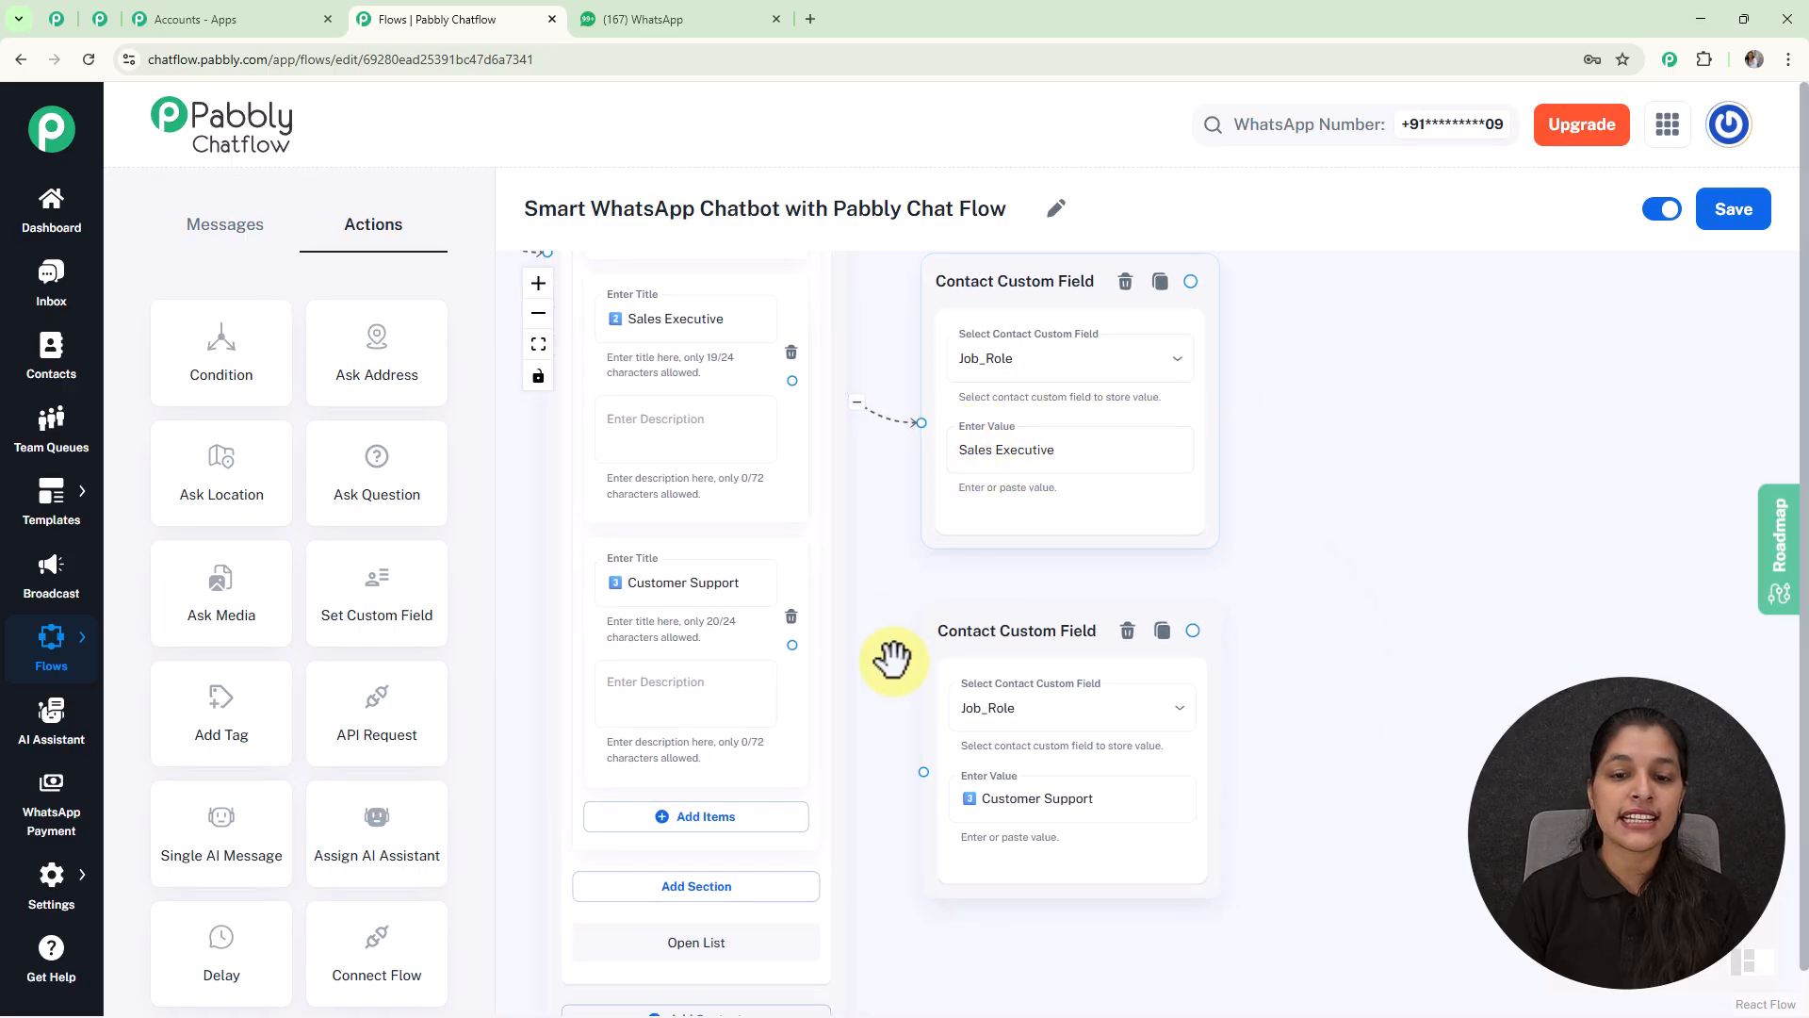
pyautogui.moveTo(793, 644); pyautogui.dragTo(923, 773)
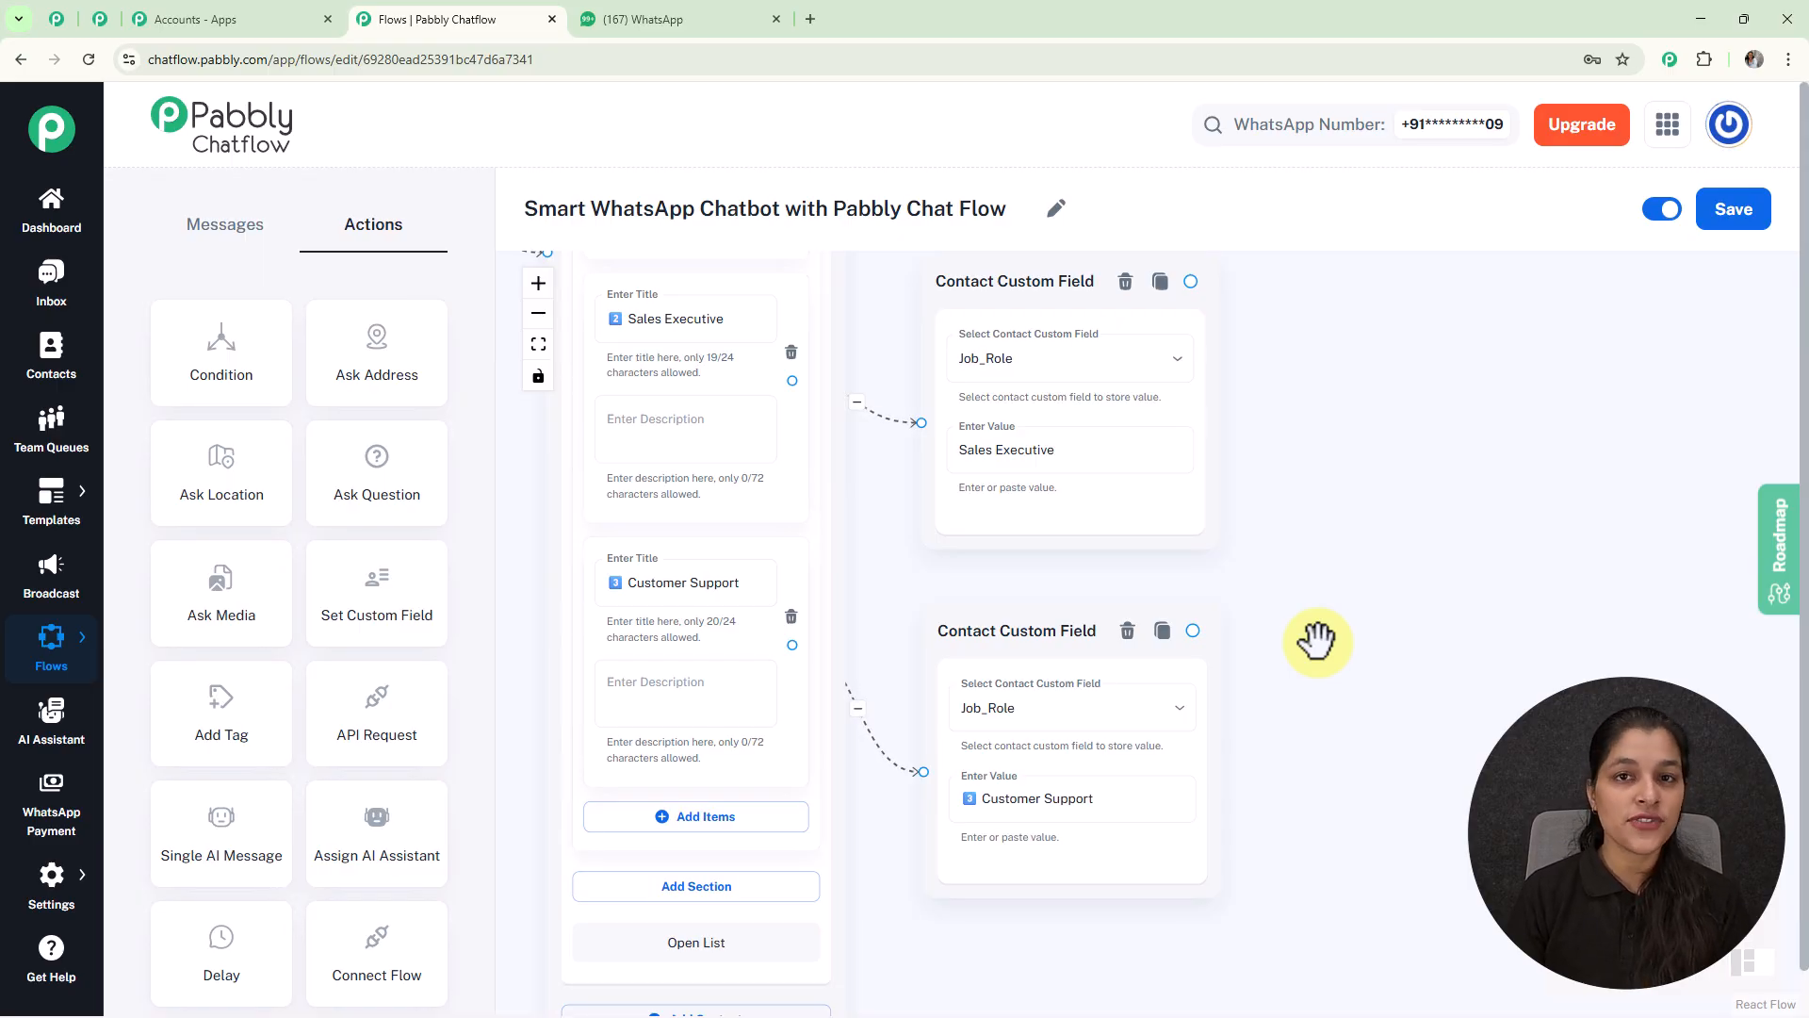
# Step: Add an Ask Question node and connect all three Job_Role field nodes into it
pyautogui.scroll(-5, 1316, 640)
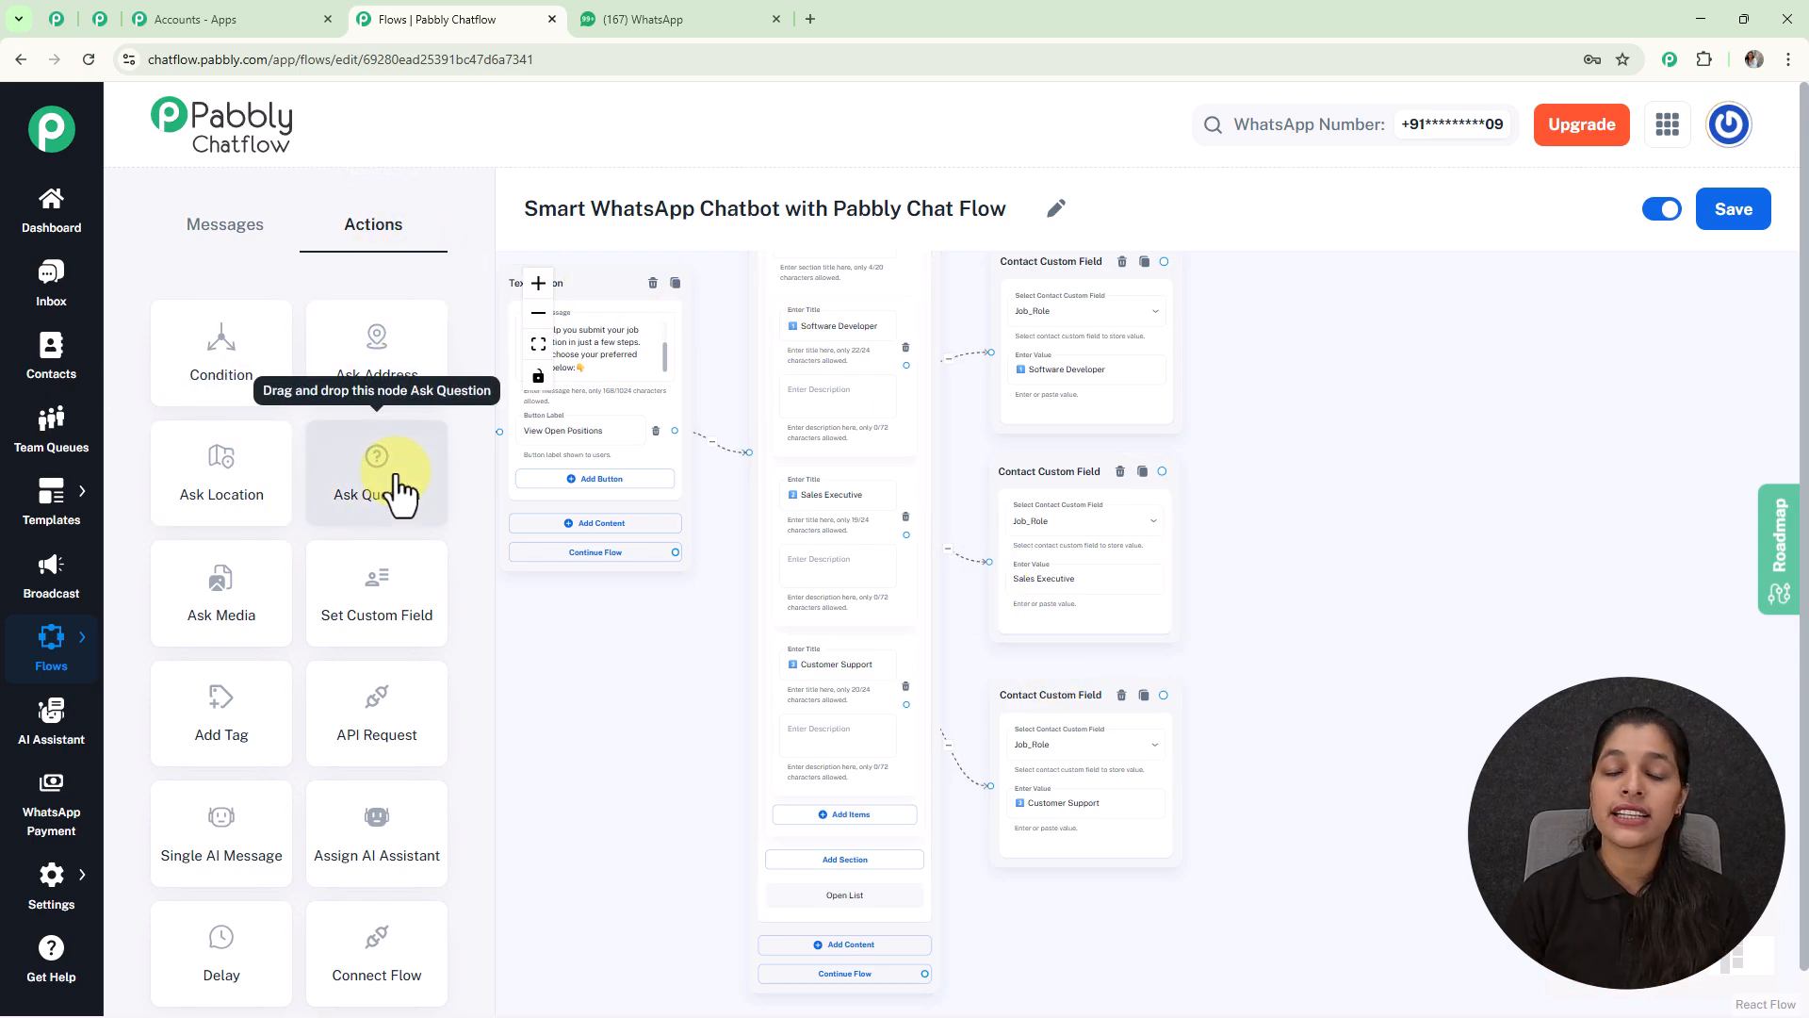
pyautogui.moveTo(401, 492); pyautogui.dragTo(1349, 429)
pyautogui.moveTo(1163, 261); pyautogui.dragTo(1301, 624)
pyautogui.moveTo(1161, 531); pyautogui.dragTo(1301, 626)
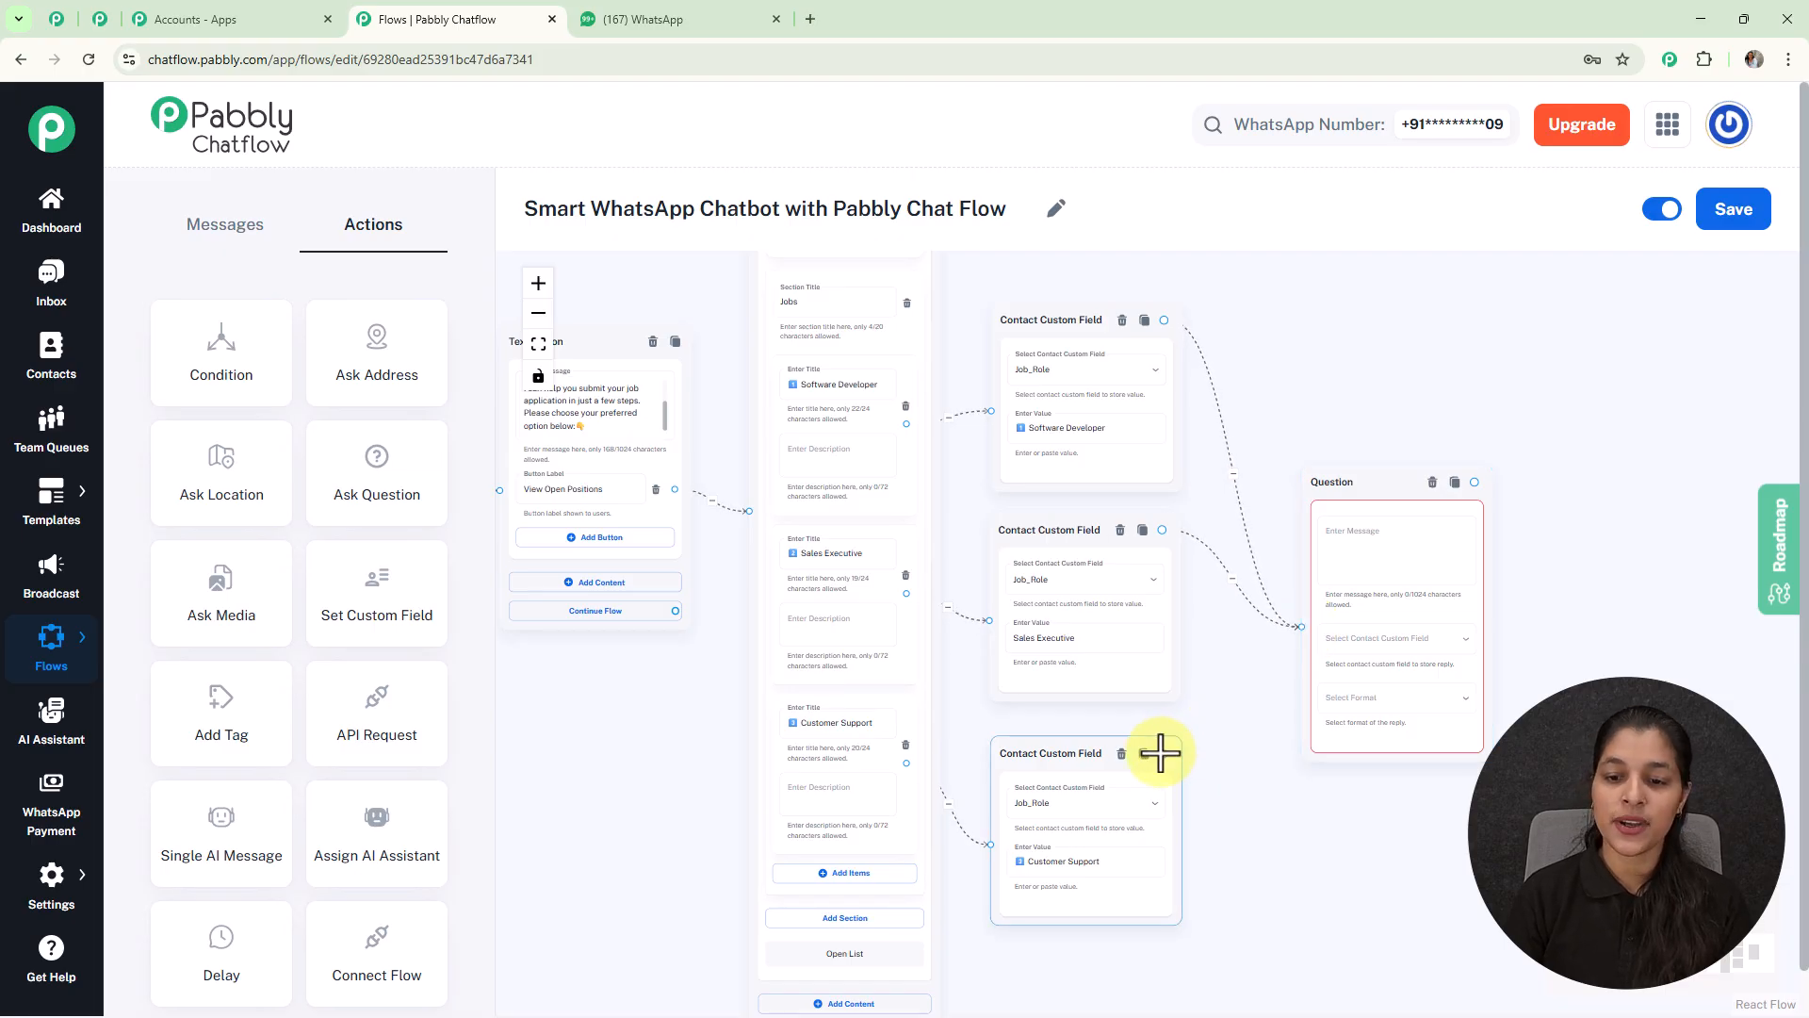
pyautogui.moveTo(1161, 754); pyautogui.dragTo(1301, 624)
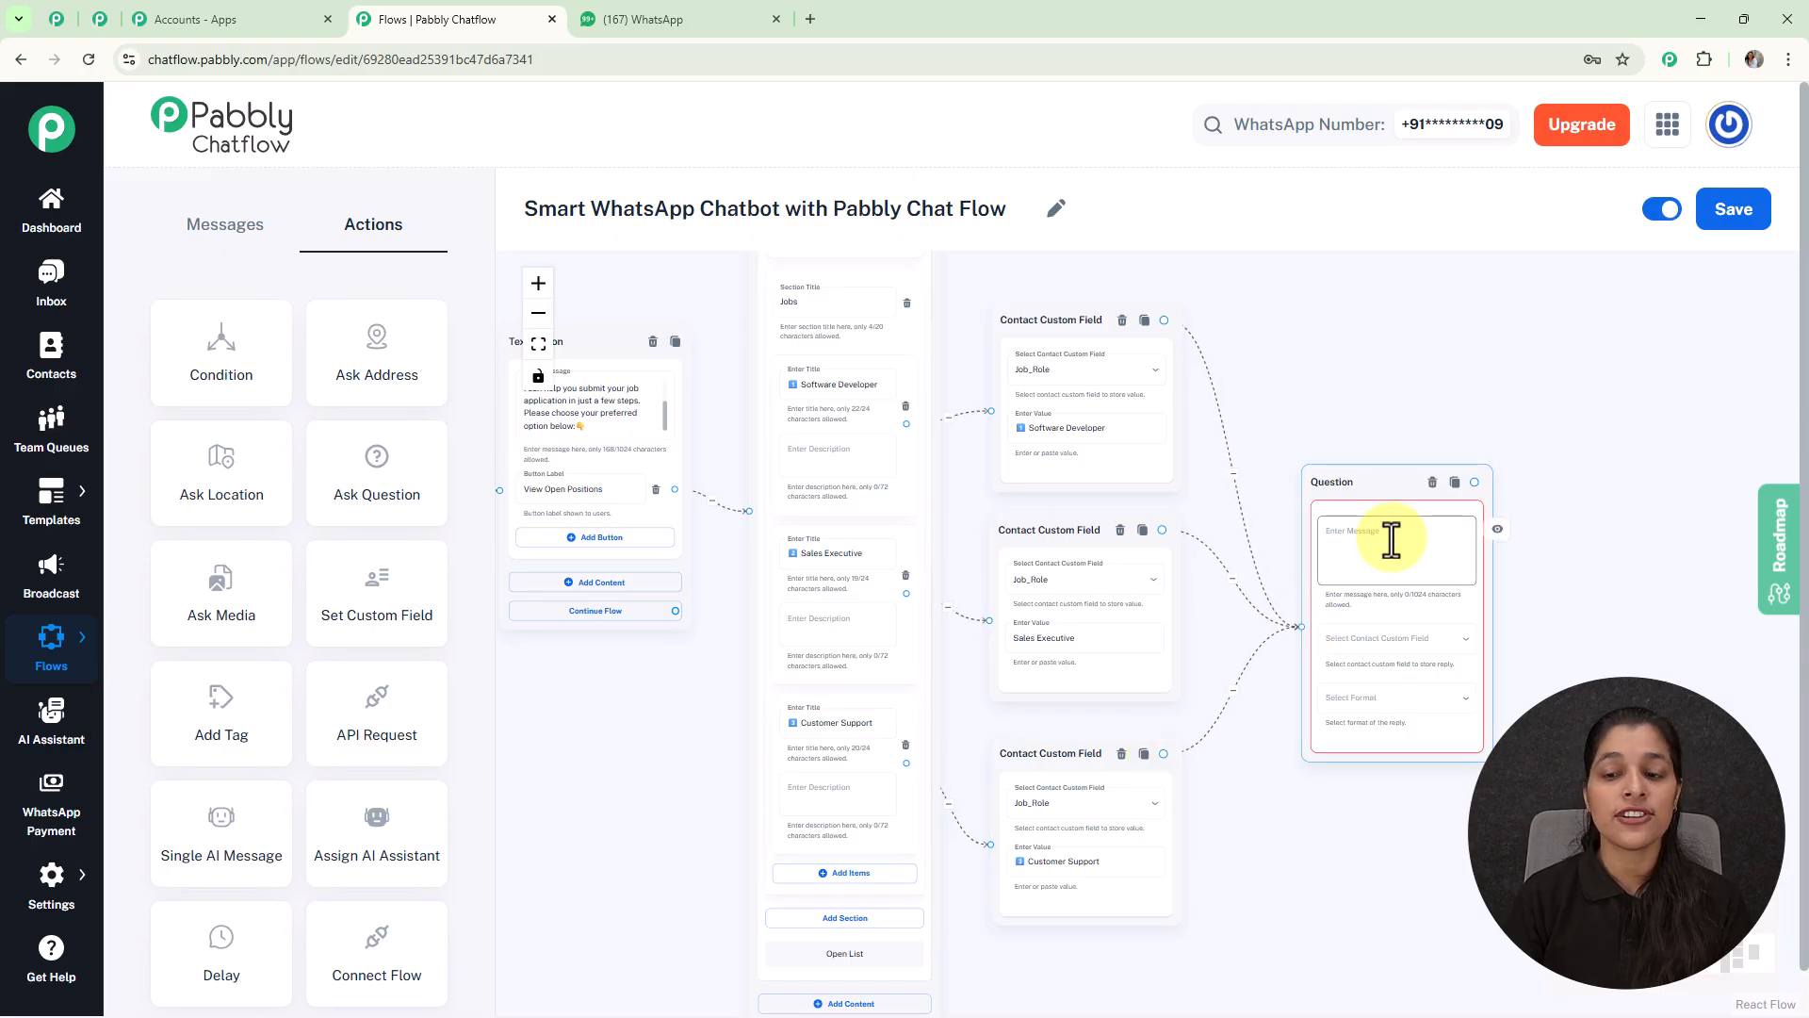
pyautogui.scroll(5, 1392, 540)
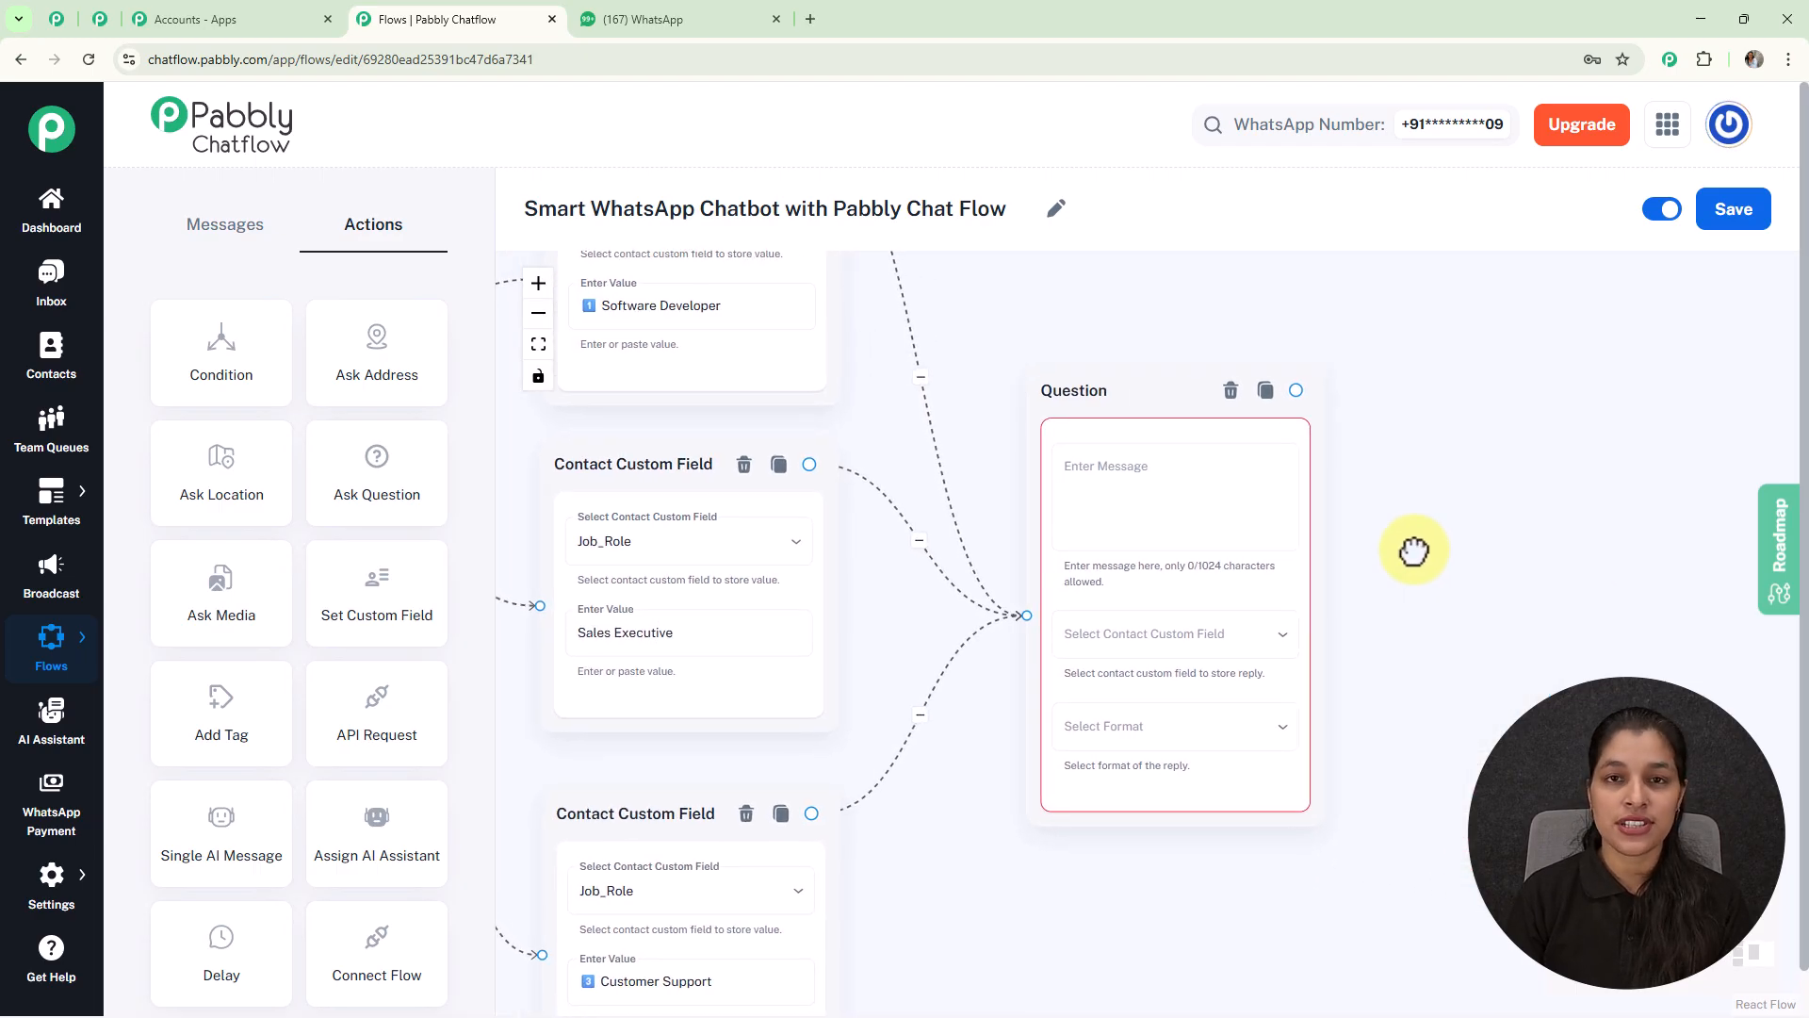
# Step: Make the first Question ask for the full name, saved to FullName with Any format
pyautogui.click(1143, 472)
pyautogui.write("Sure! Let's start your application 👇  1️⃣ Please enter your Full Name")
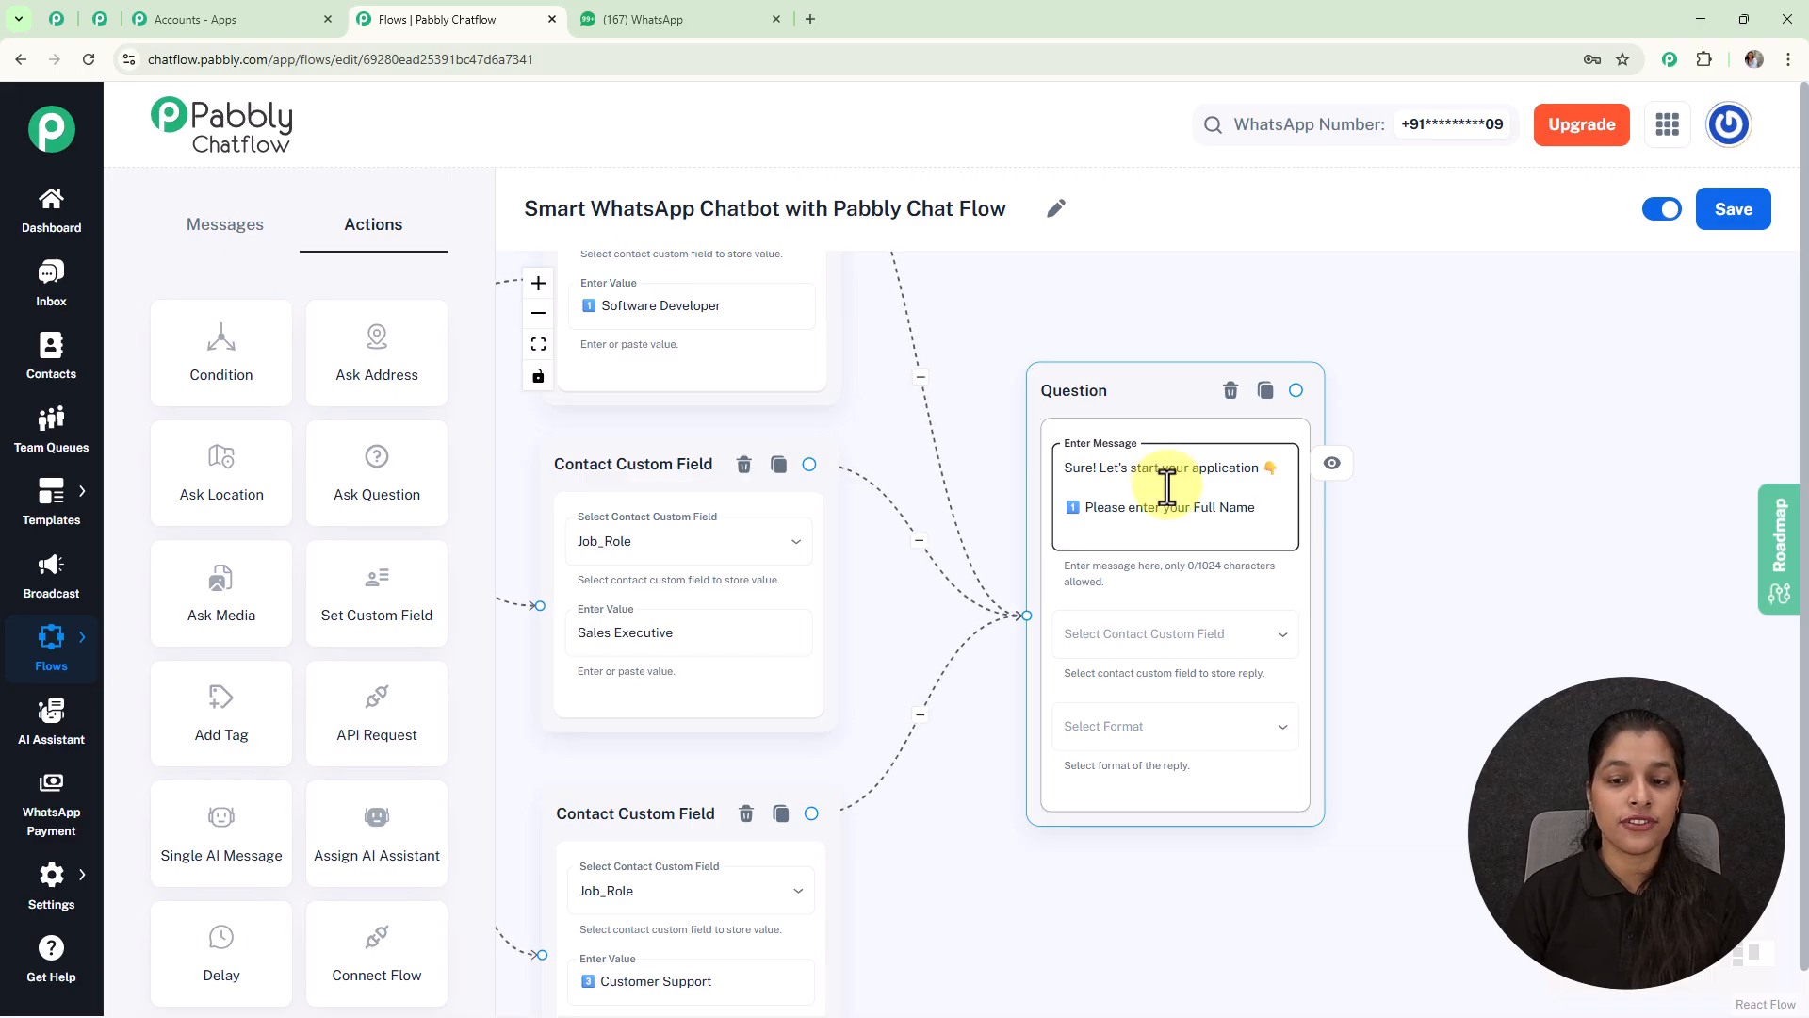
pyautogui.click(1217, 641)
pyautogui.scroll(-5, 1217, 640)
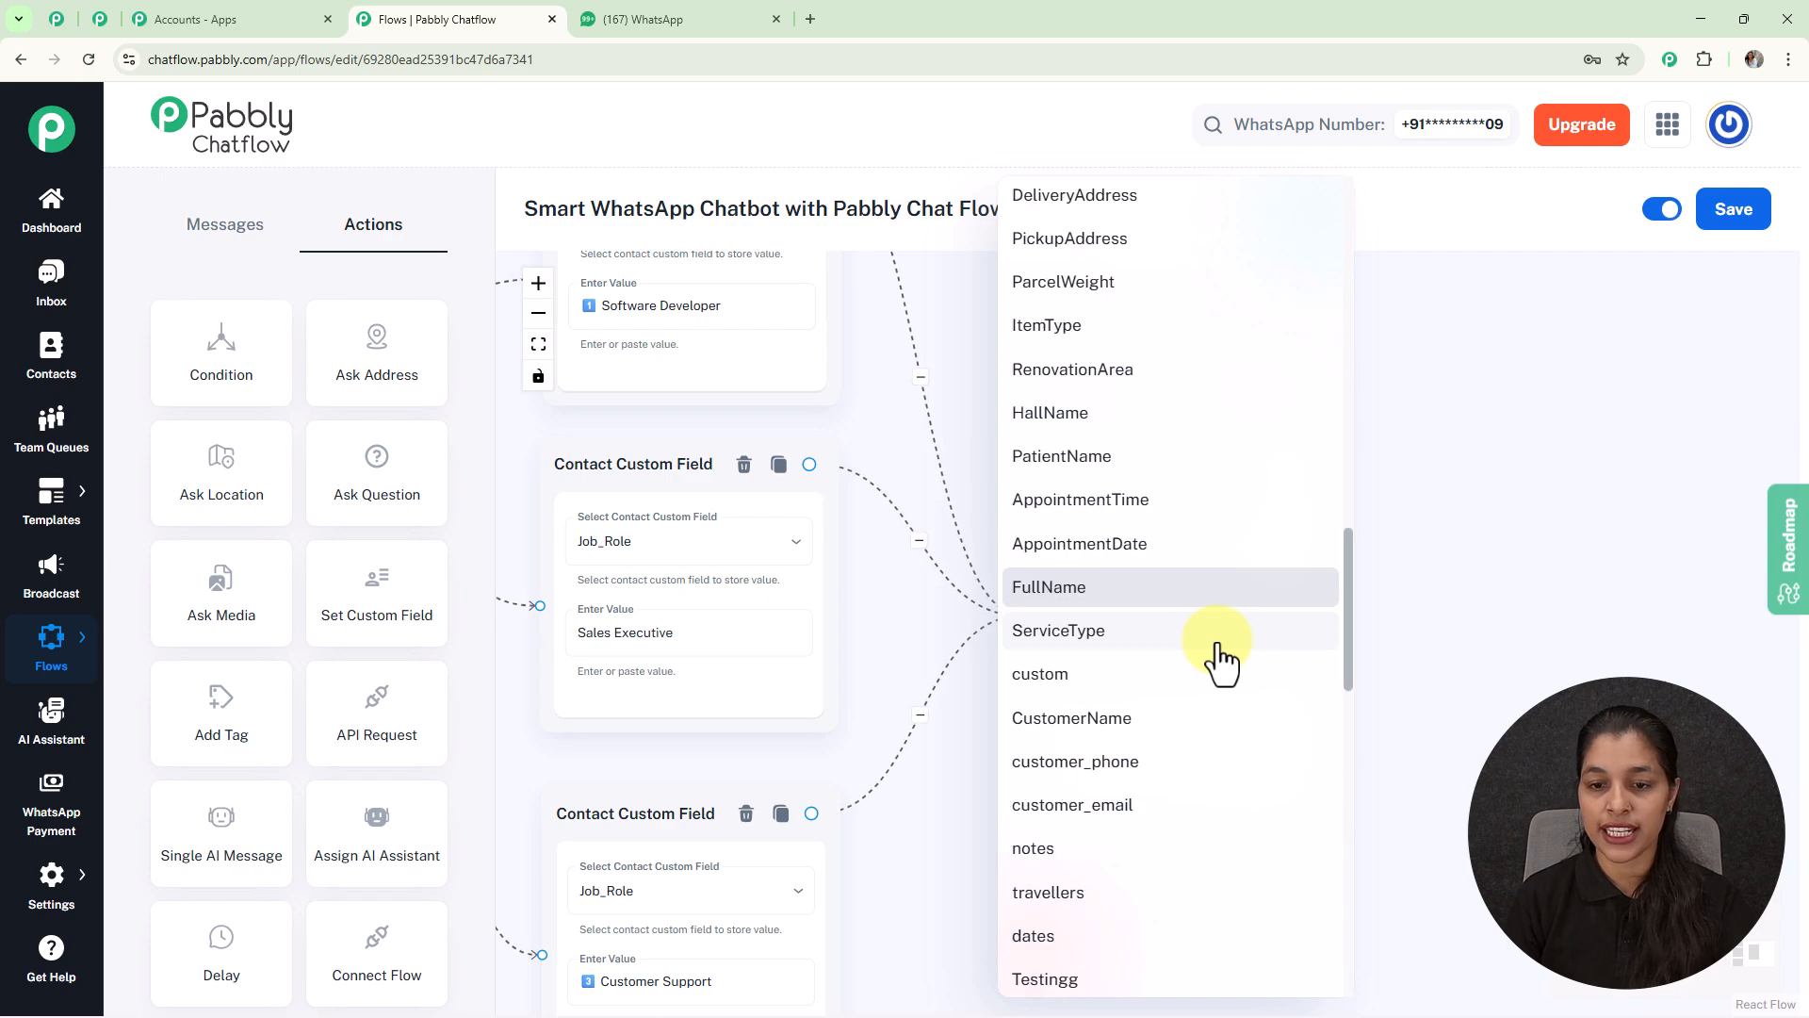
pyautogui.click(1155, 590)
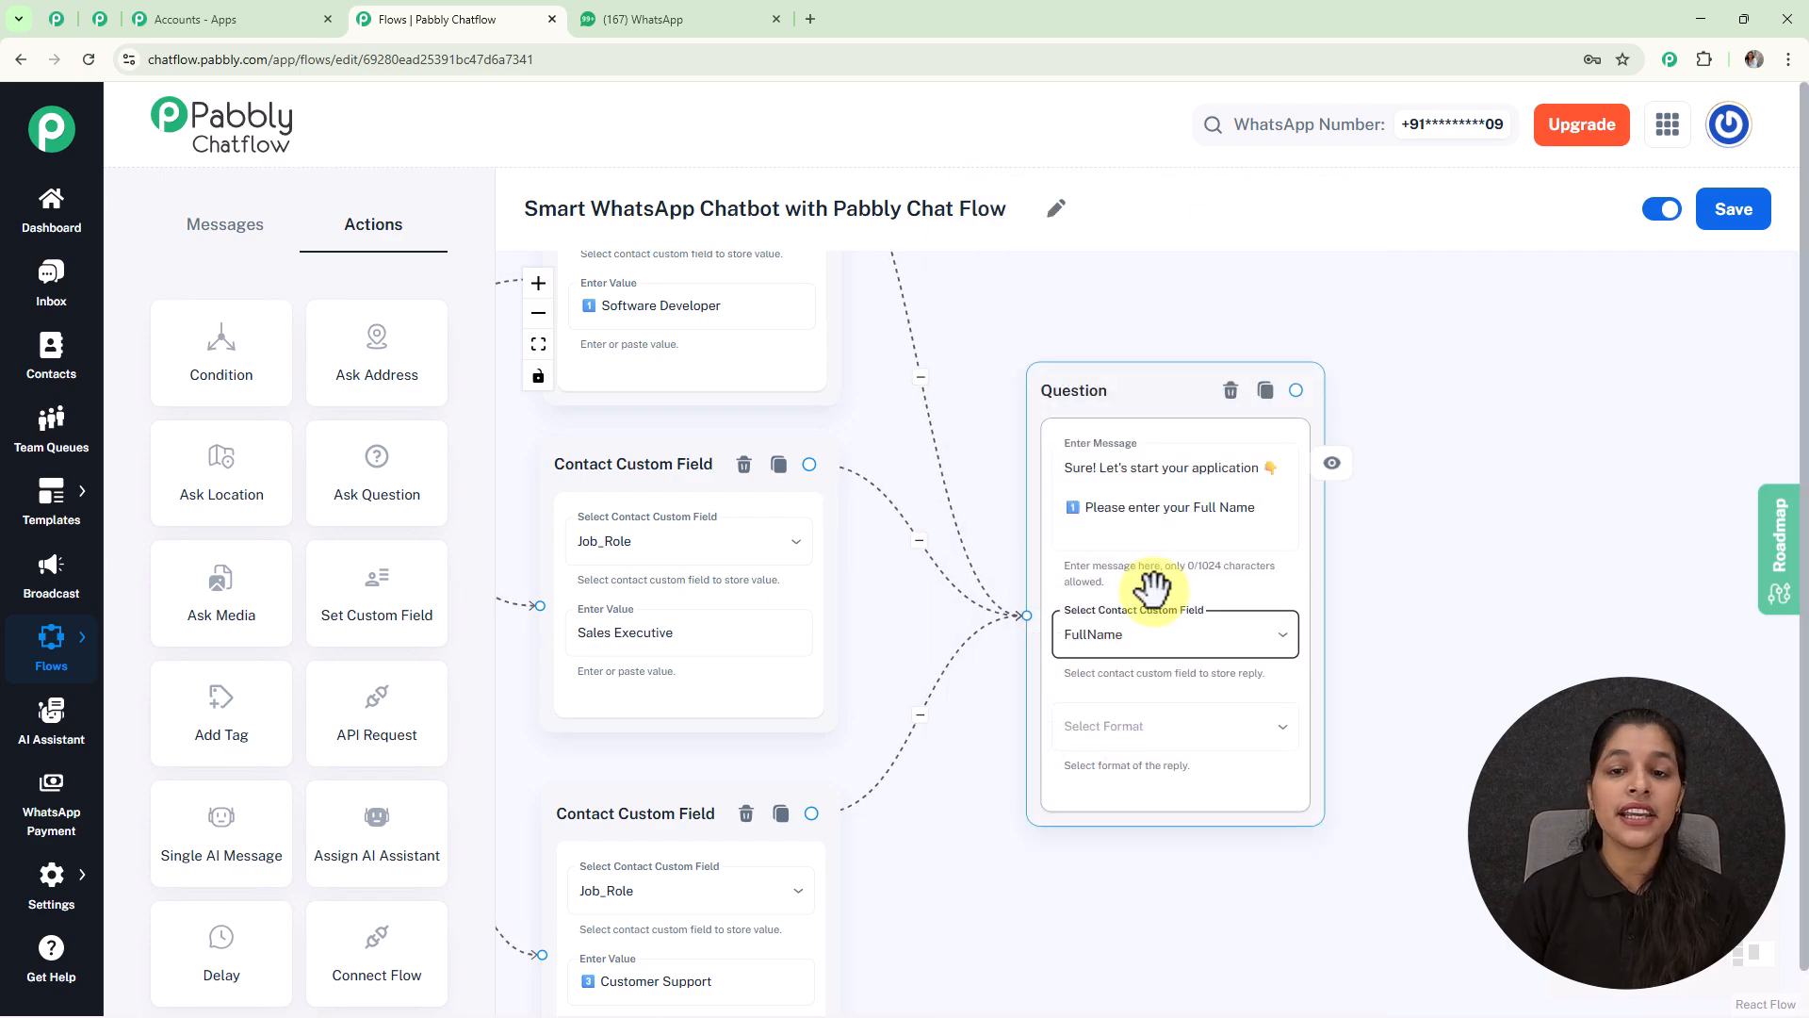
pyautogui.click(1142, 731)
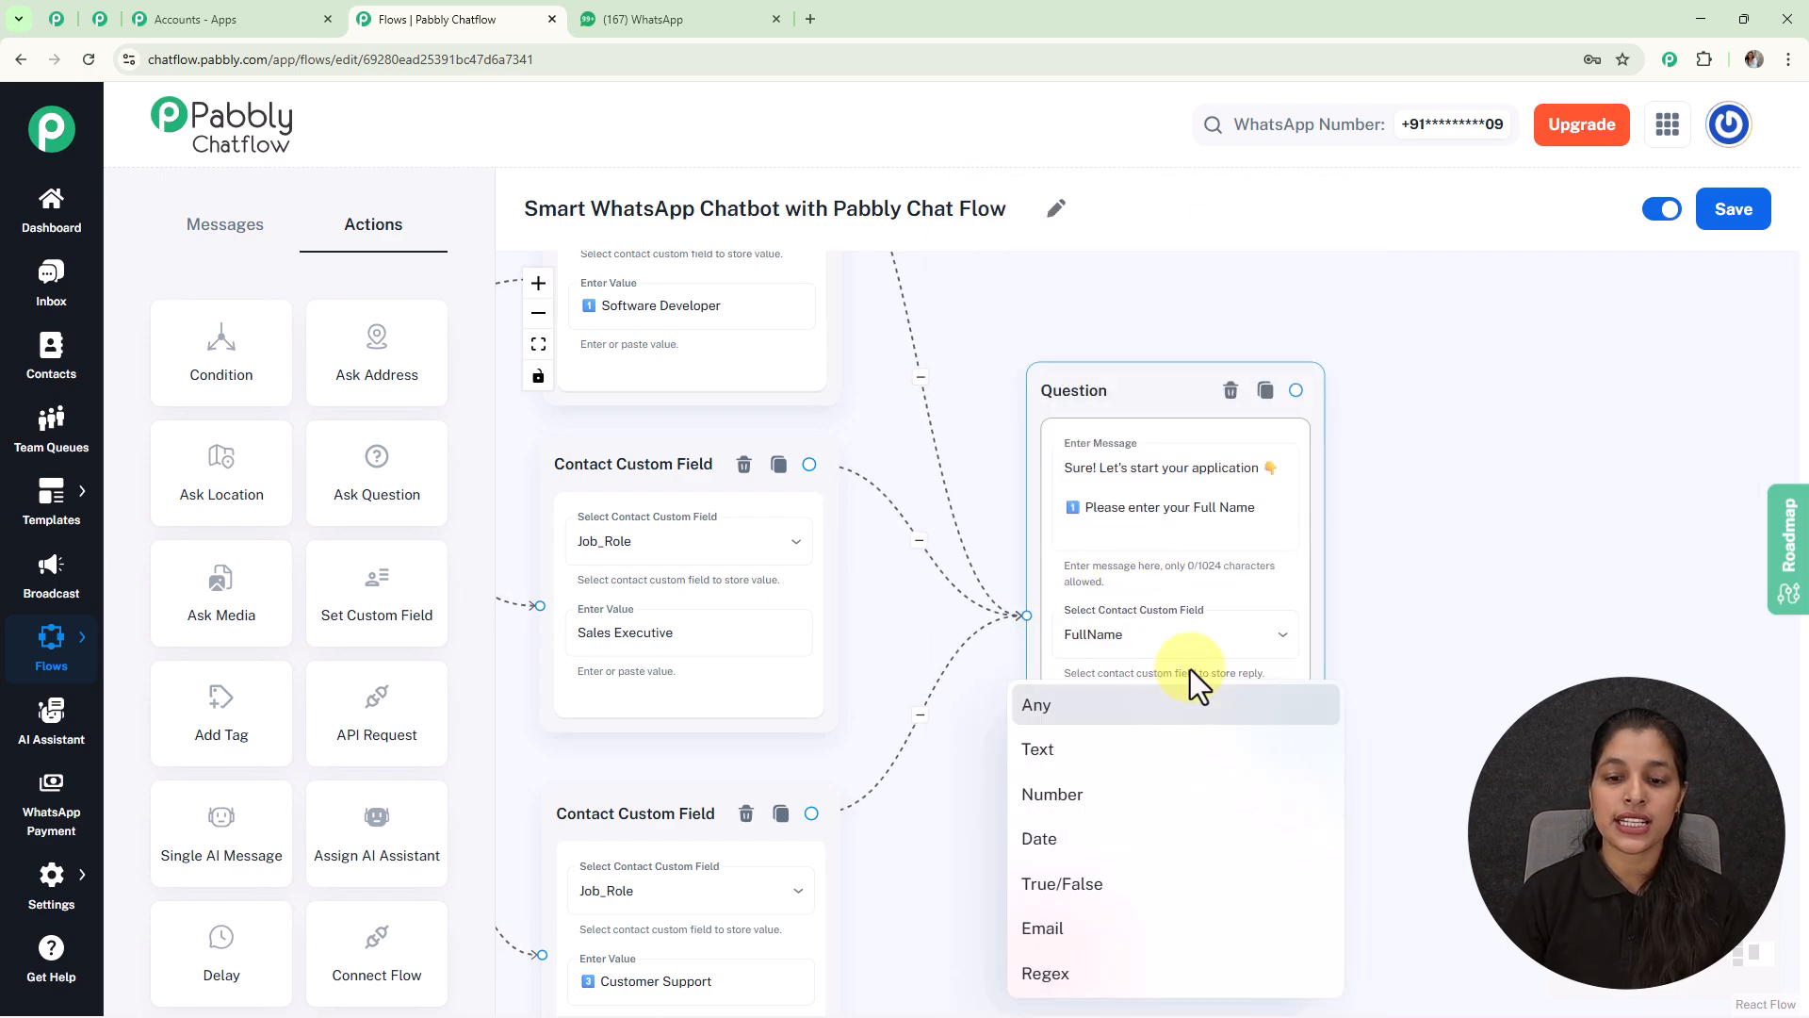
pyautogui.click(1098, 714)
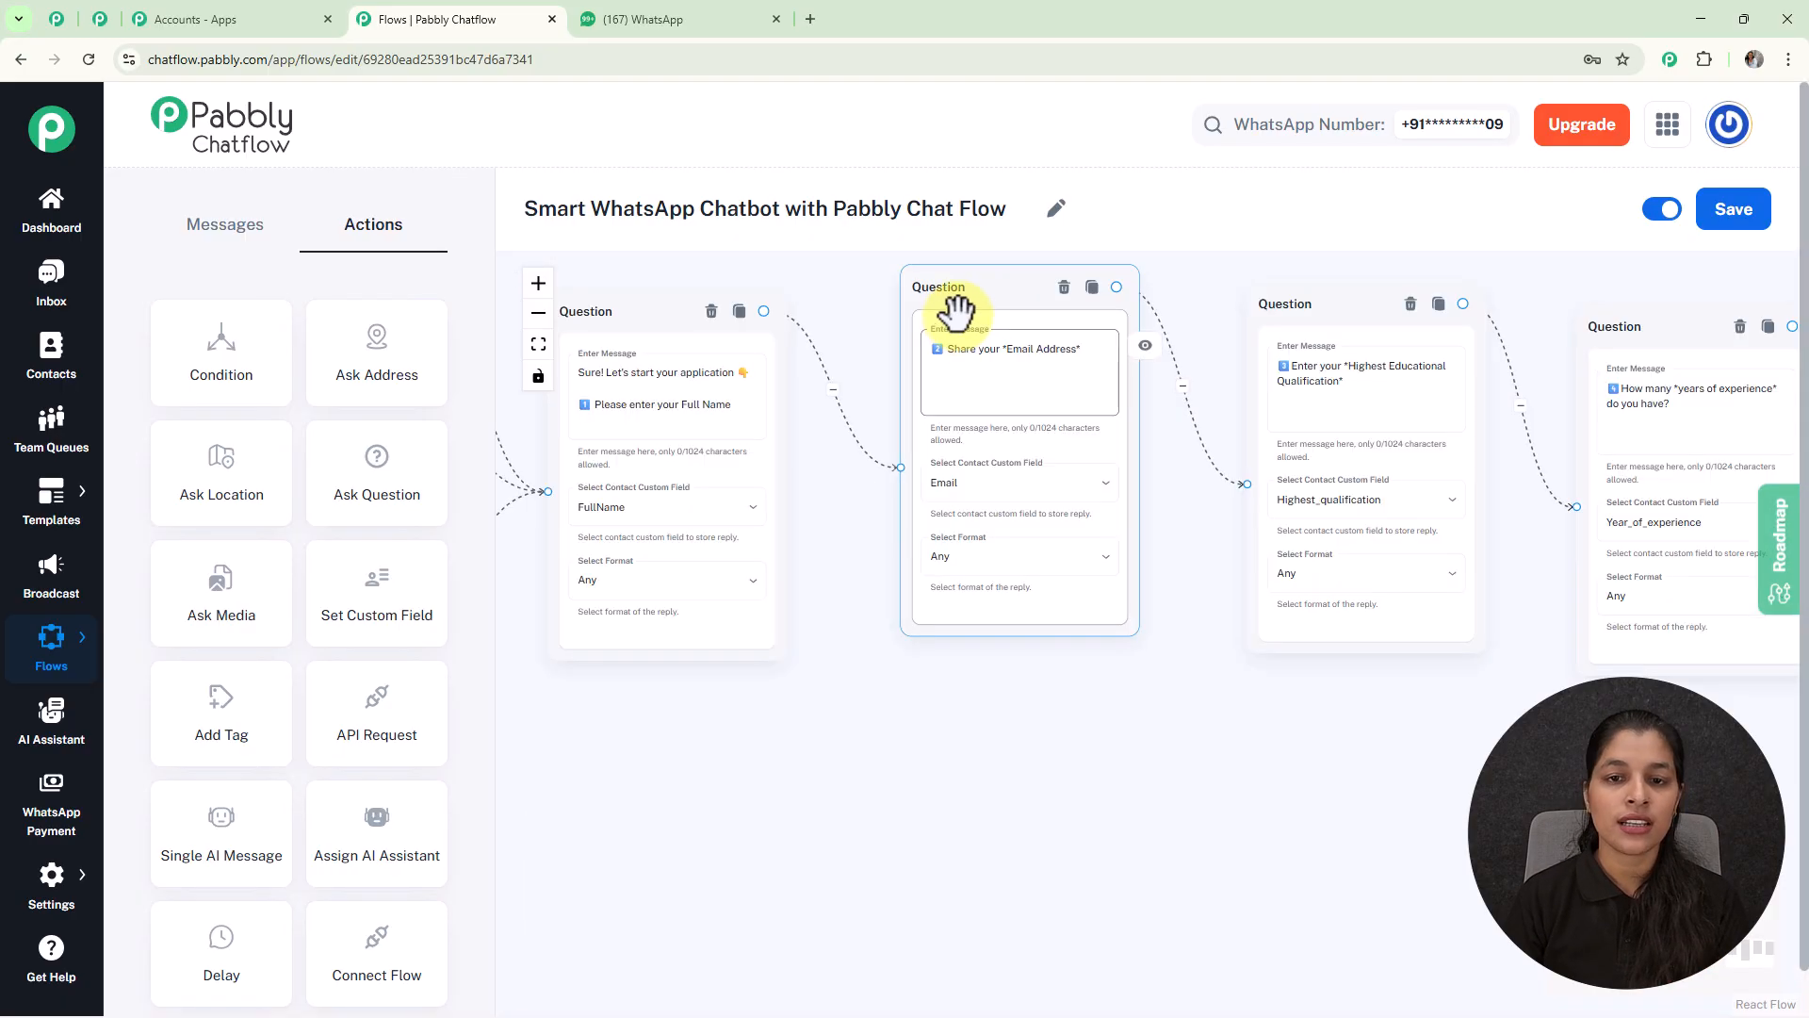
# Step: Arrange the email, qualification and experience question nodes closer together
pyautogui.moveTo(931, 282); pyautogui.dragTo(920, 331)
pyautogui.click(1305, 377)
pyautogui.moveTo(1284, 338); pyautogui.dragTo(1235, 357)
pyautogui.click(1098, 445)
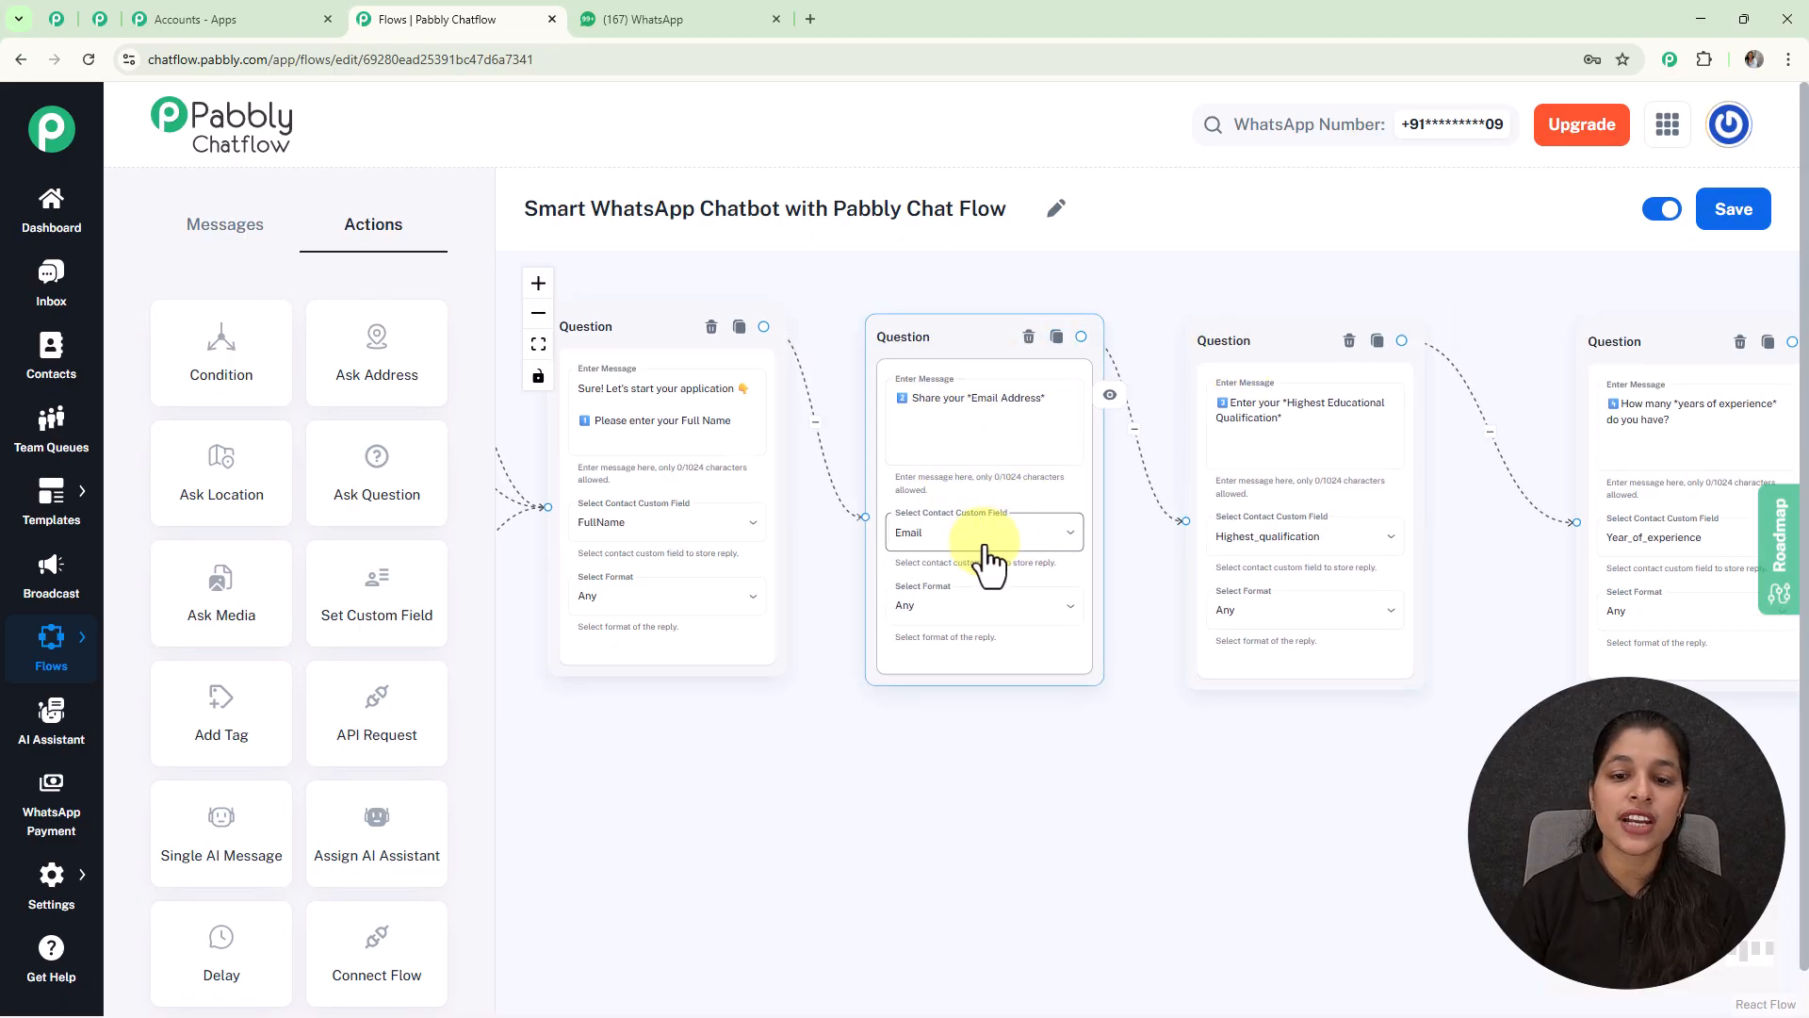
pyautogui.moveTo(1559, 348); pyautogui.dragTo(1486, 351)
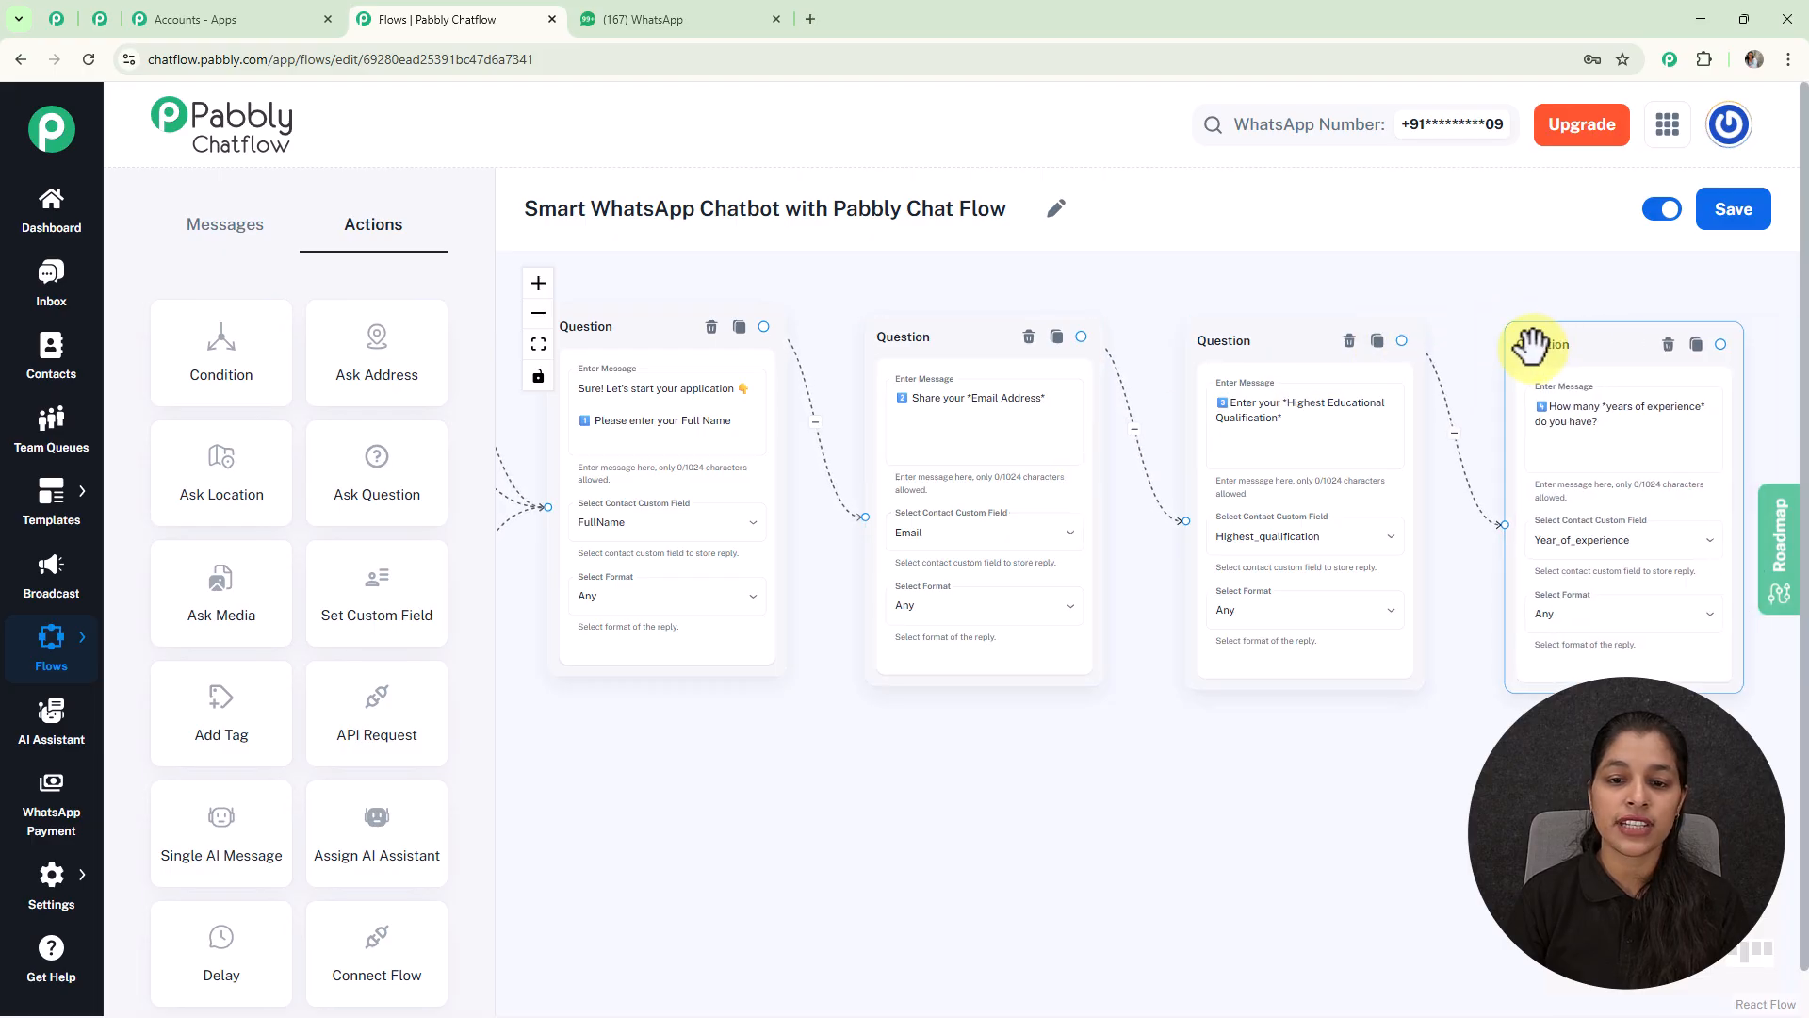
pyautogui.click(1012, 607)
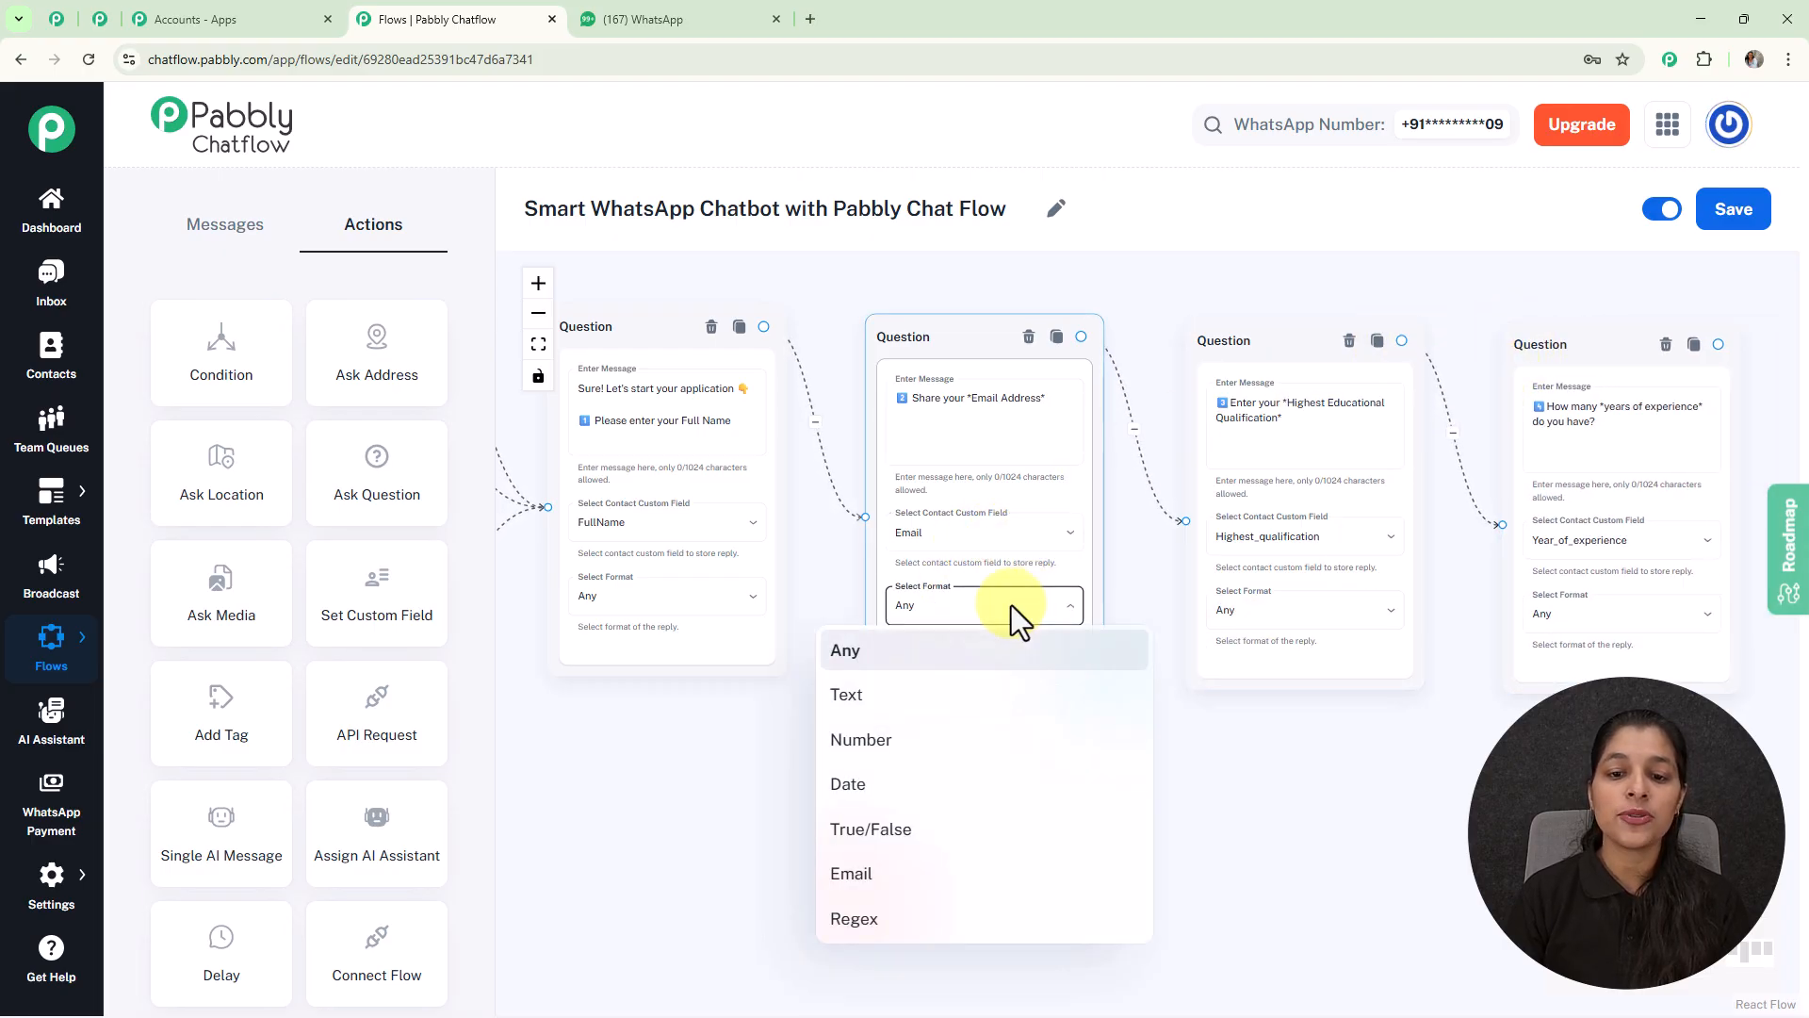
# Step: Give the email Question Email format, 1 attempt and error 'Please enter a valid a input.'
pyautogui.click(914, 881)
pyautogui.scroll(-3, 1203, 827)
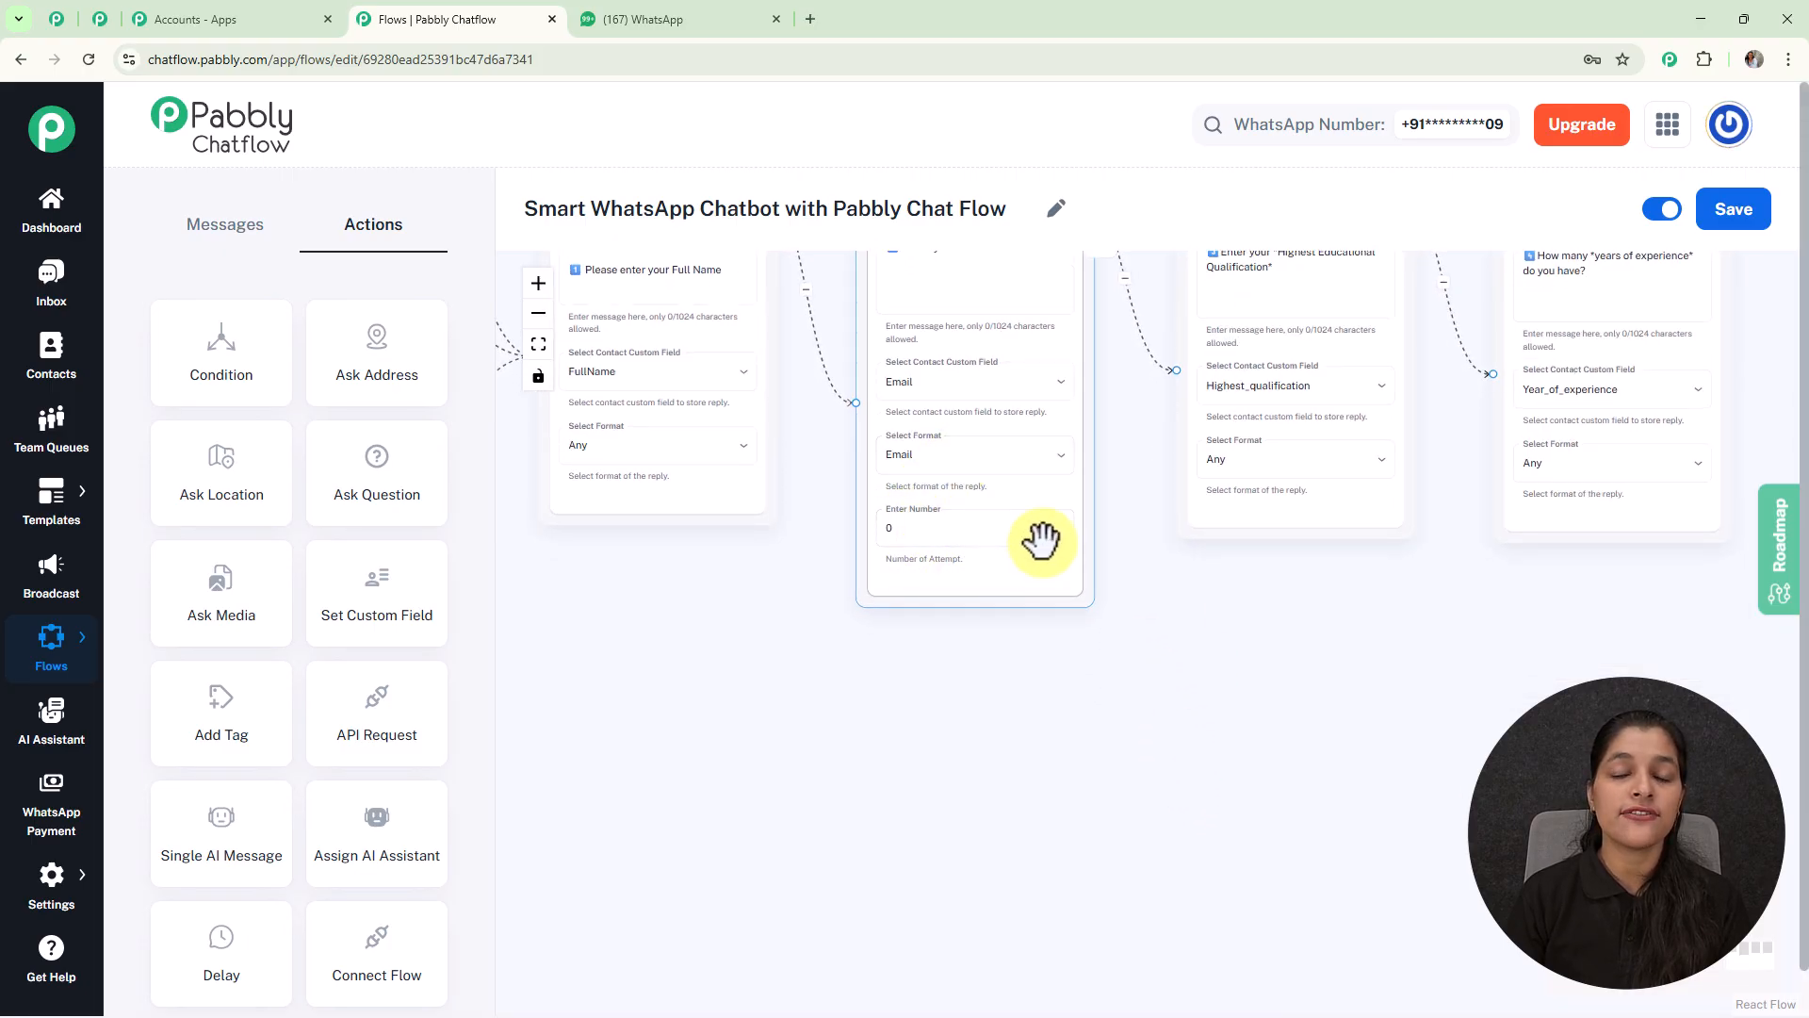
pyautogui.scroll(3, 970, 517)
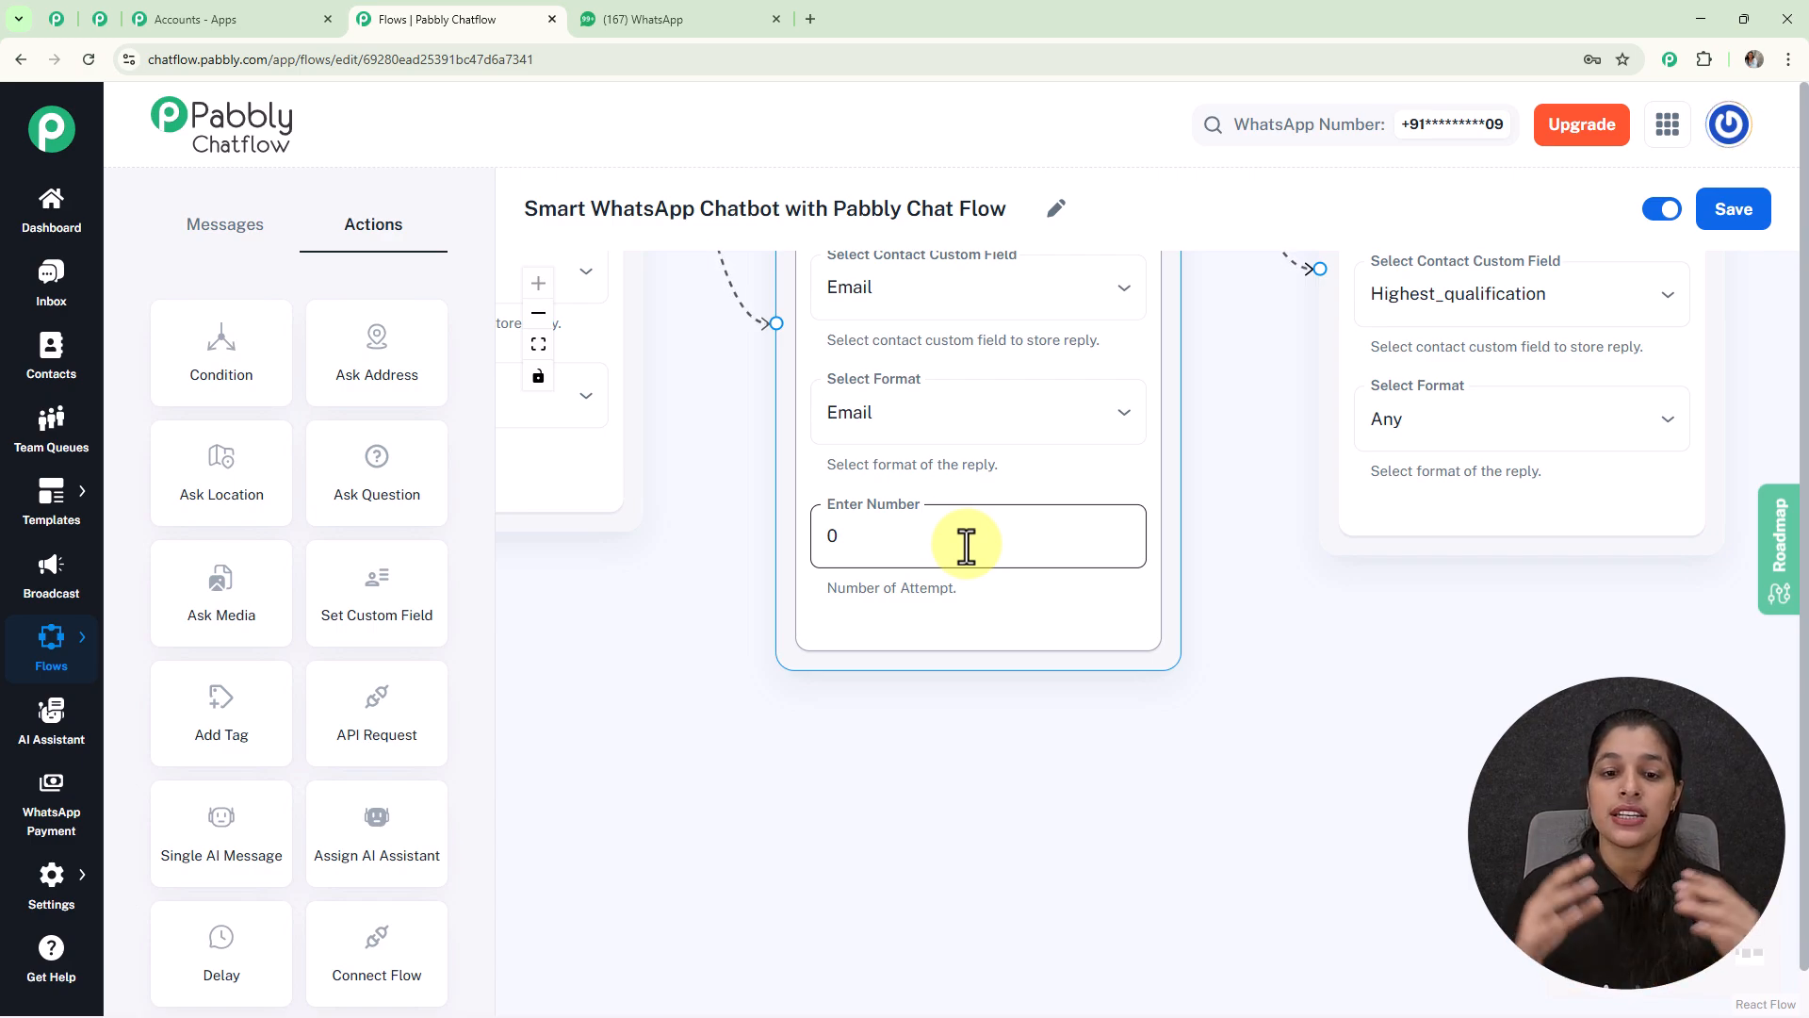
pyautogui.click(966, 544)
pyautogui.press('BackSpace')
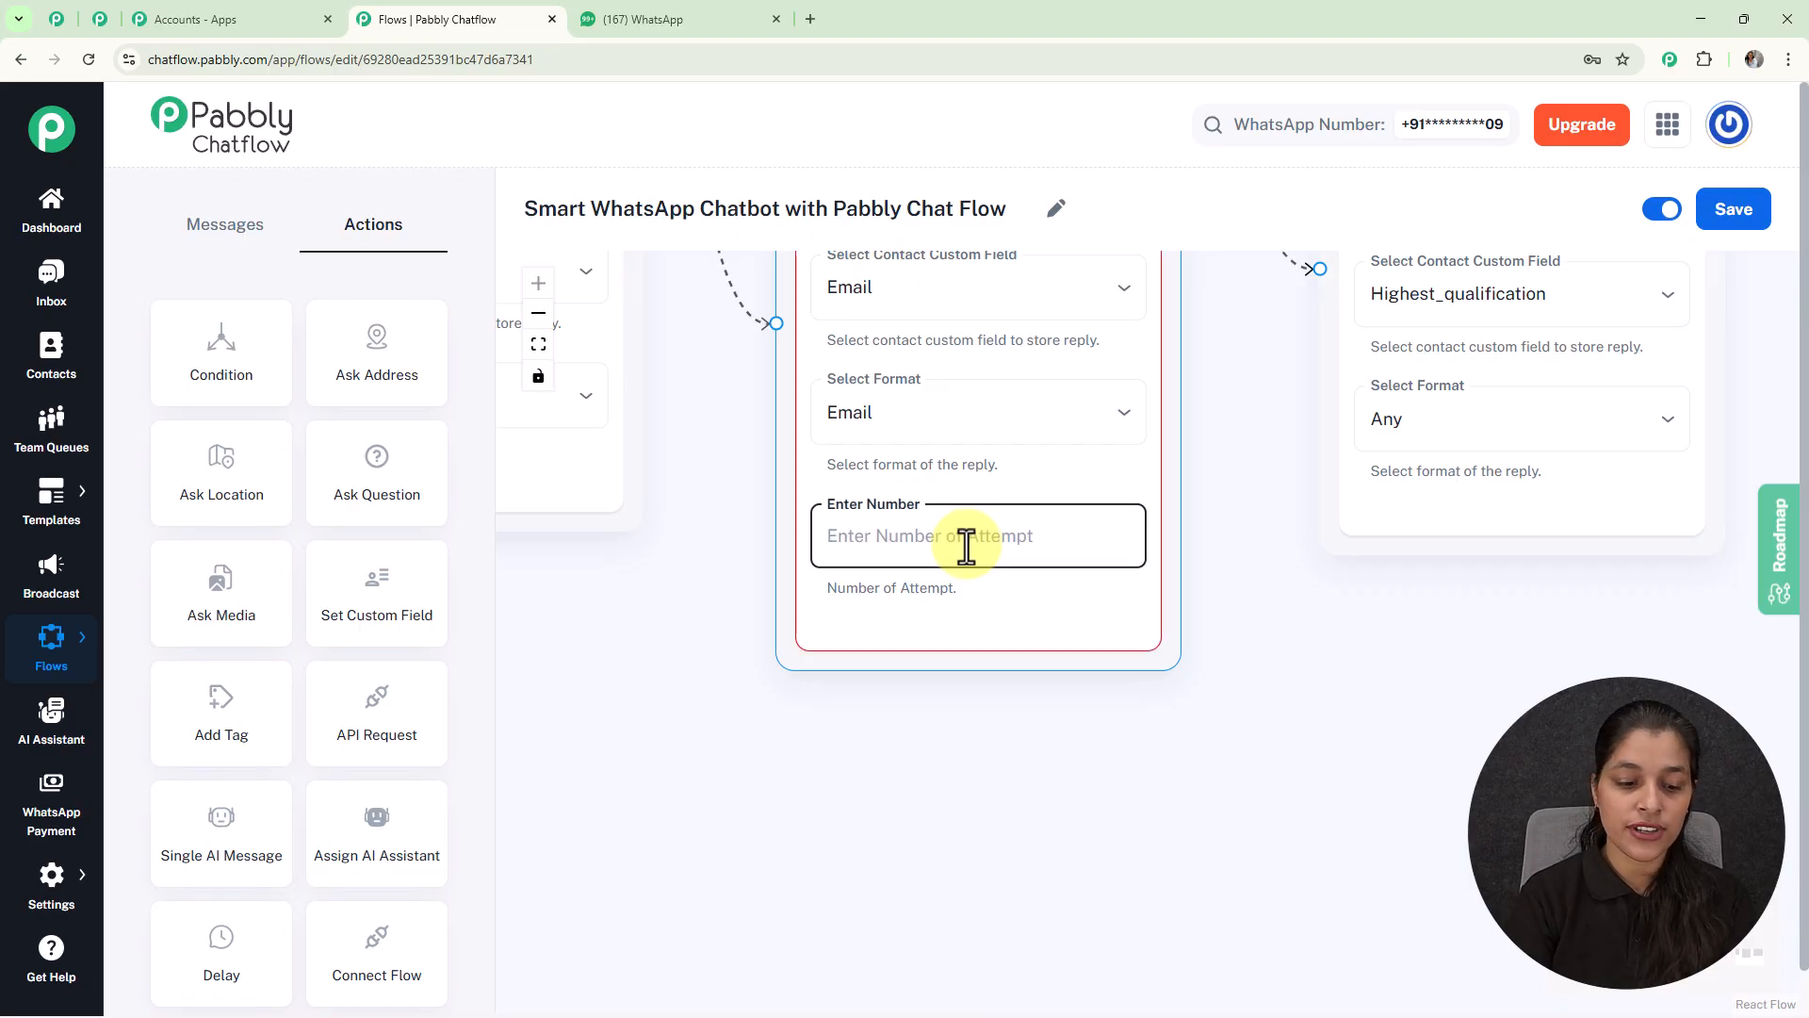
pyautogui.write('1')
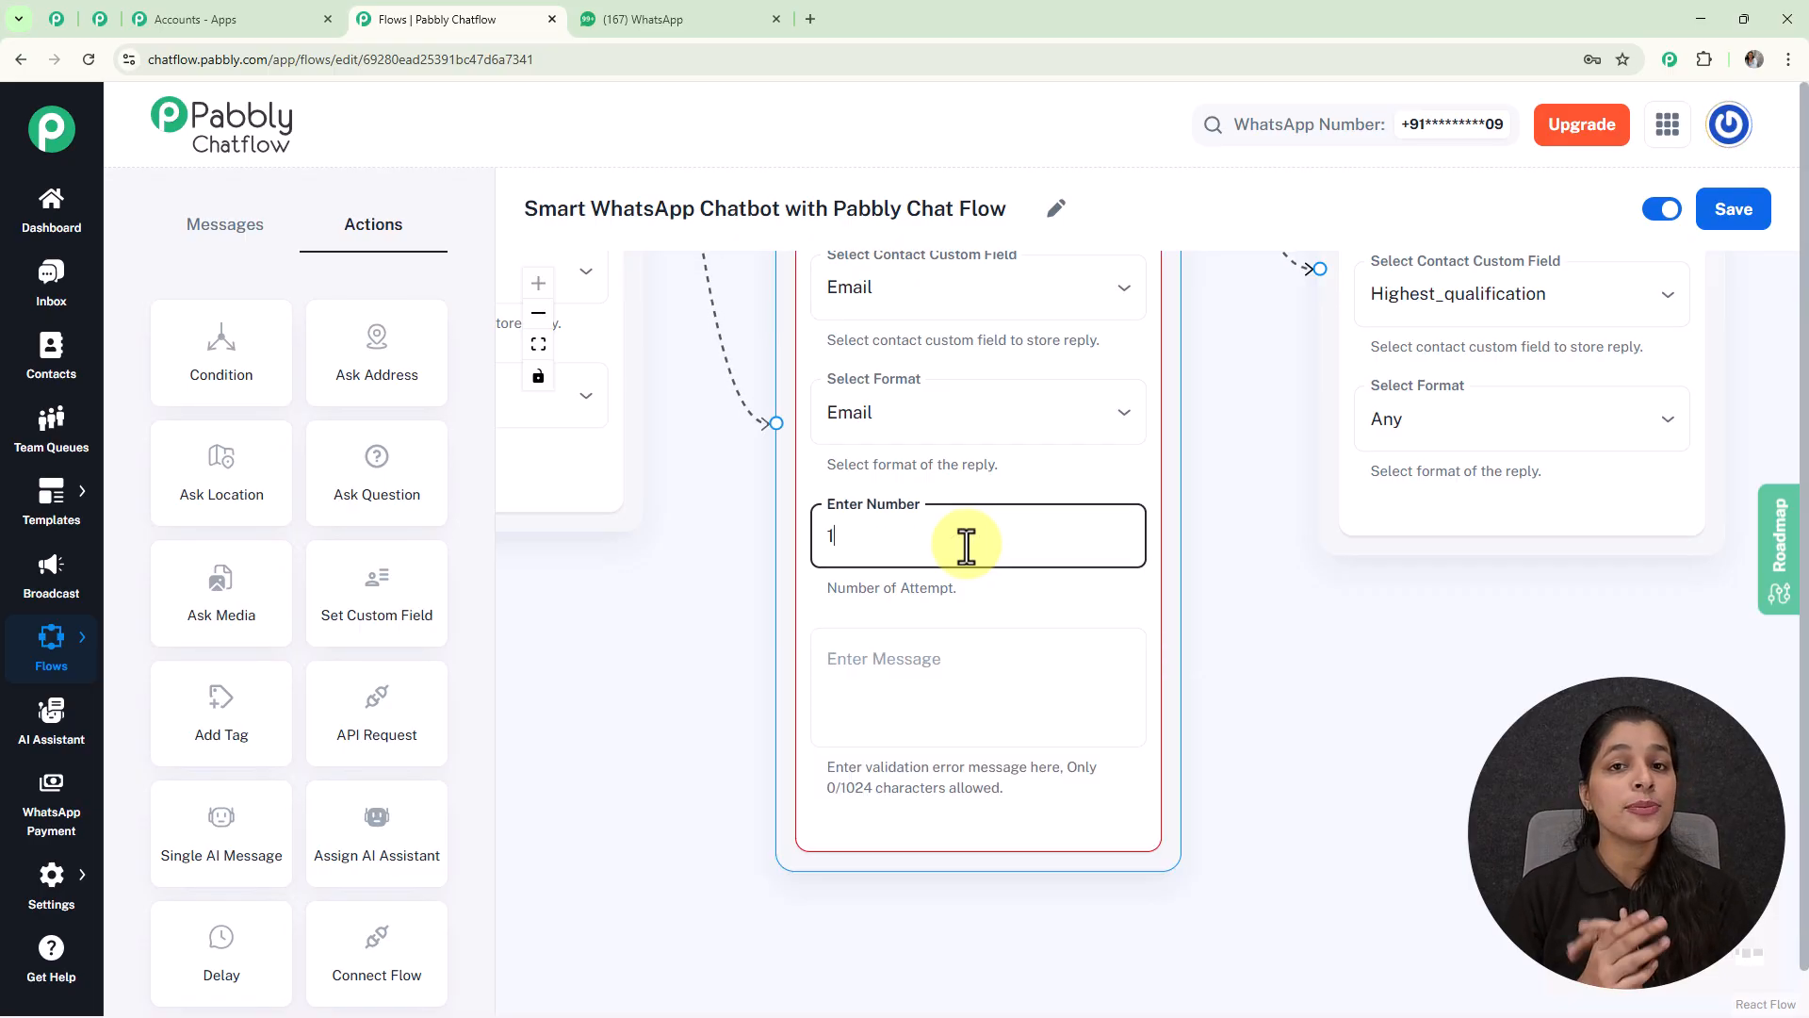
pyautogui.click(1029, 701)
pyautogui.write('Please enter a valid a input.')
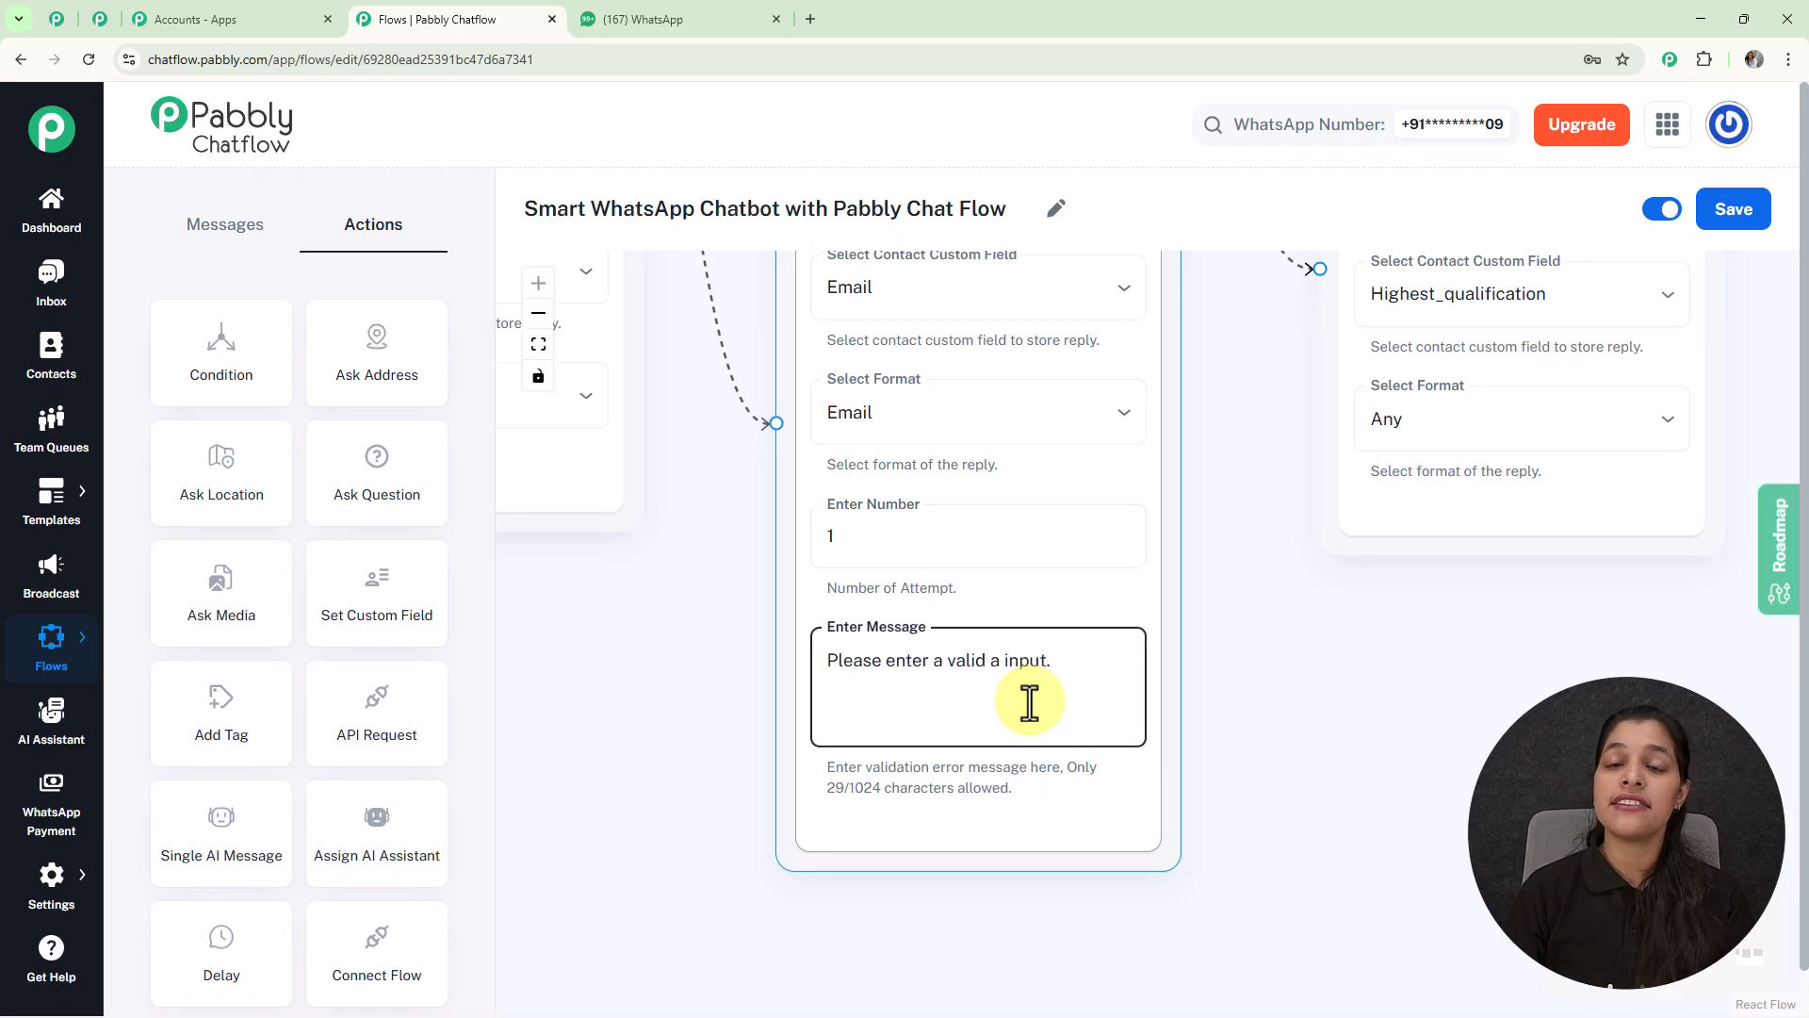
pyautogui.click(1332, 597)
pyautogui.scroll(-3, 1275, 610)
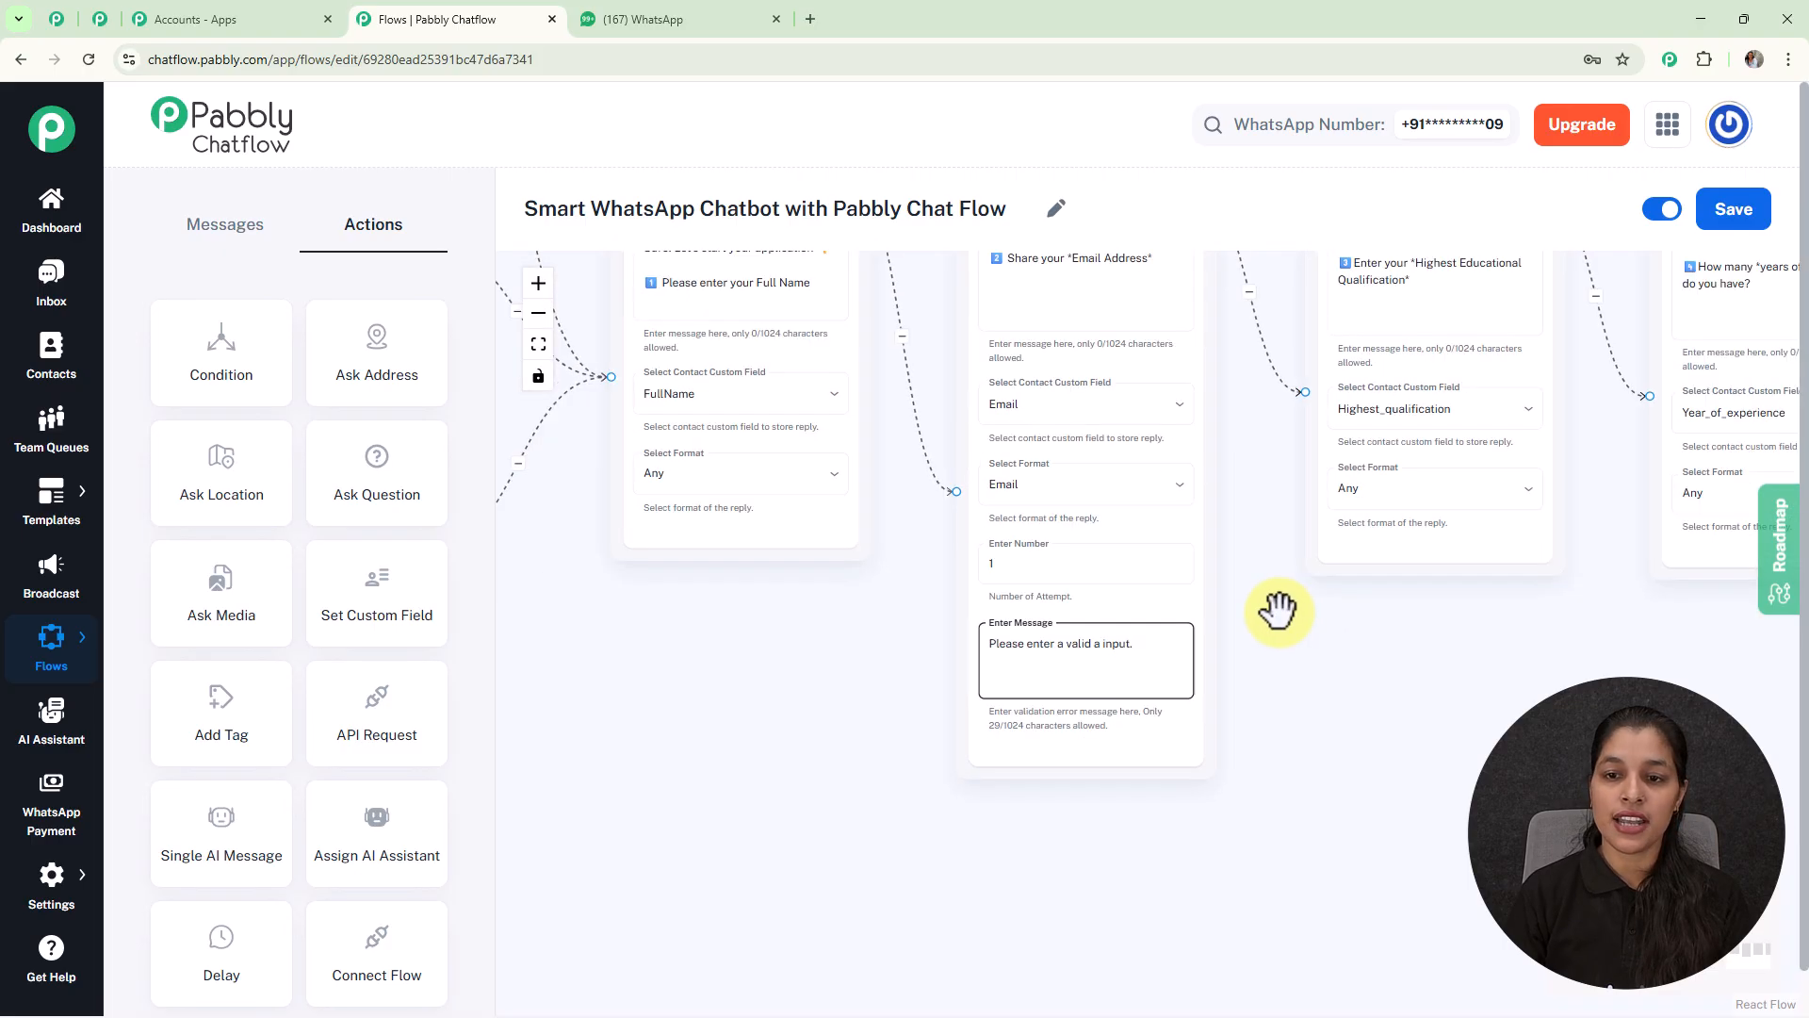
pyautogui.moveTo(1413, 647); pyautogui.dragTo(1033, 731)
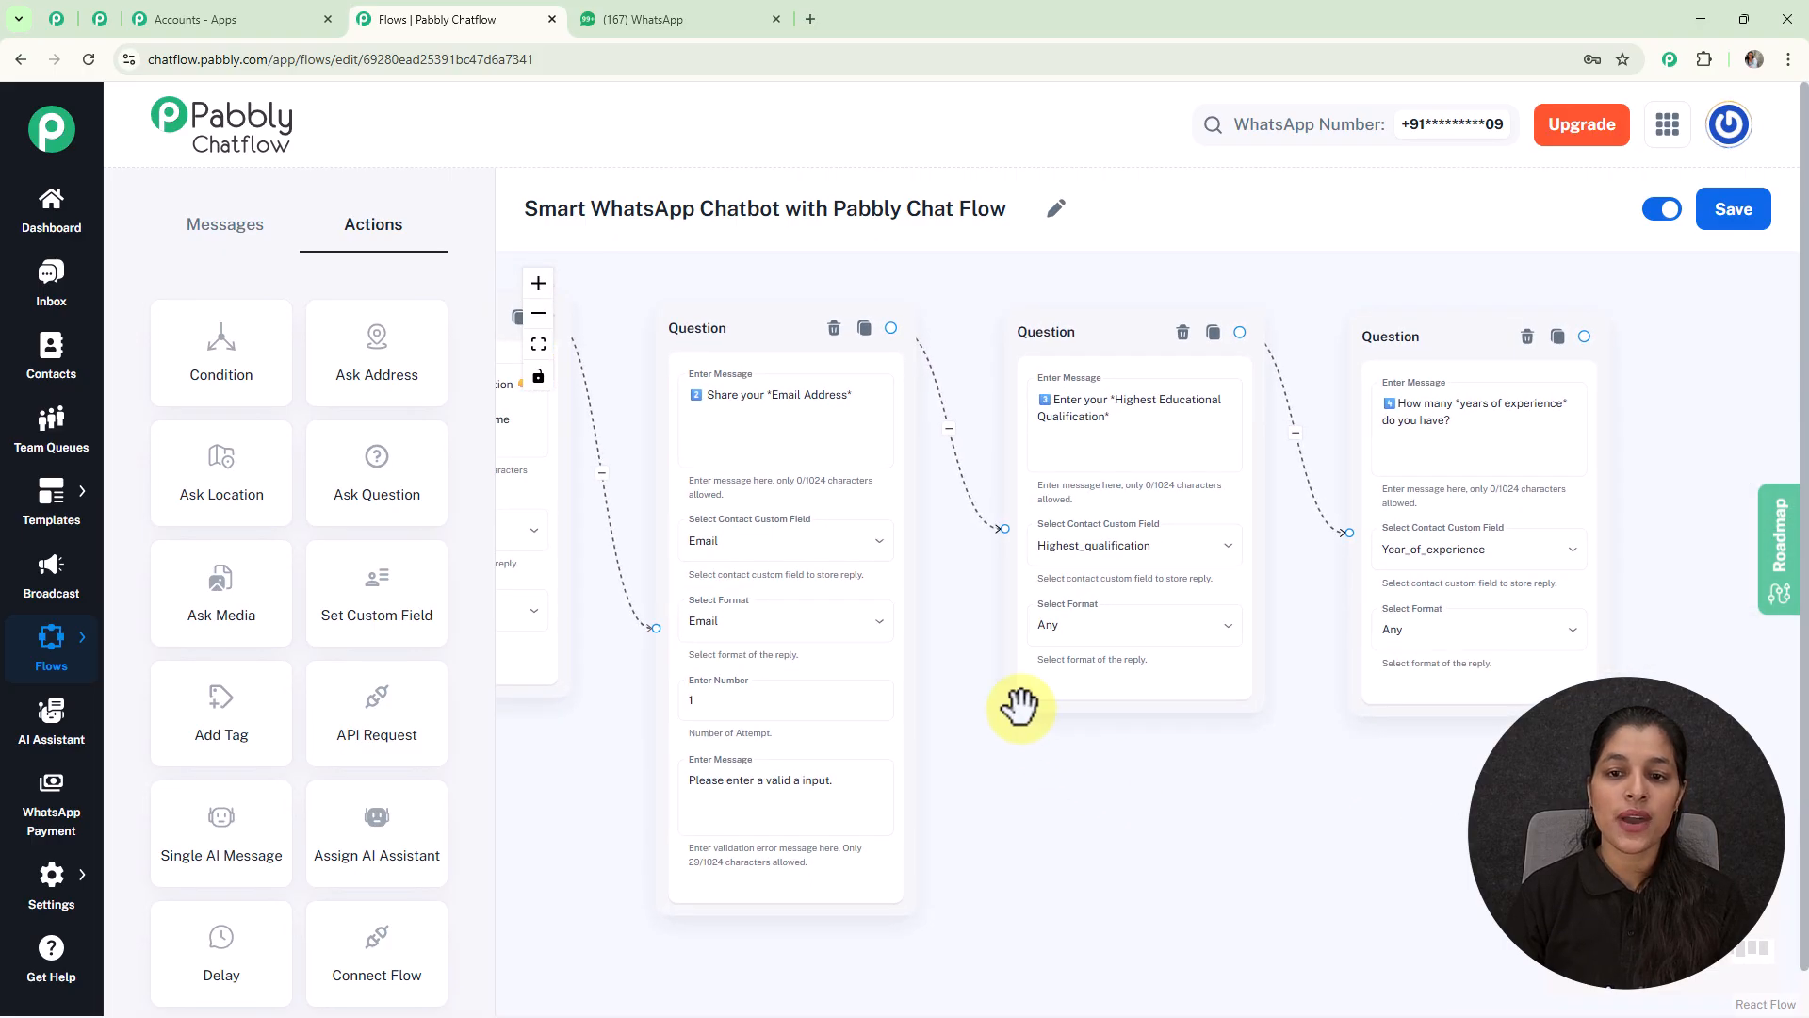
pyautogui.click(1120, 457)
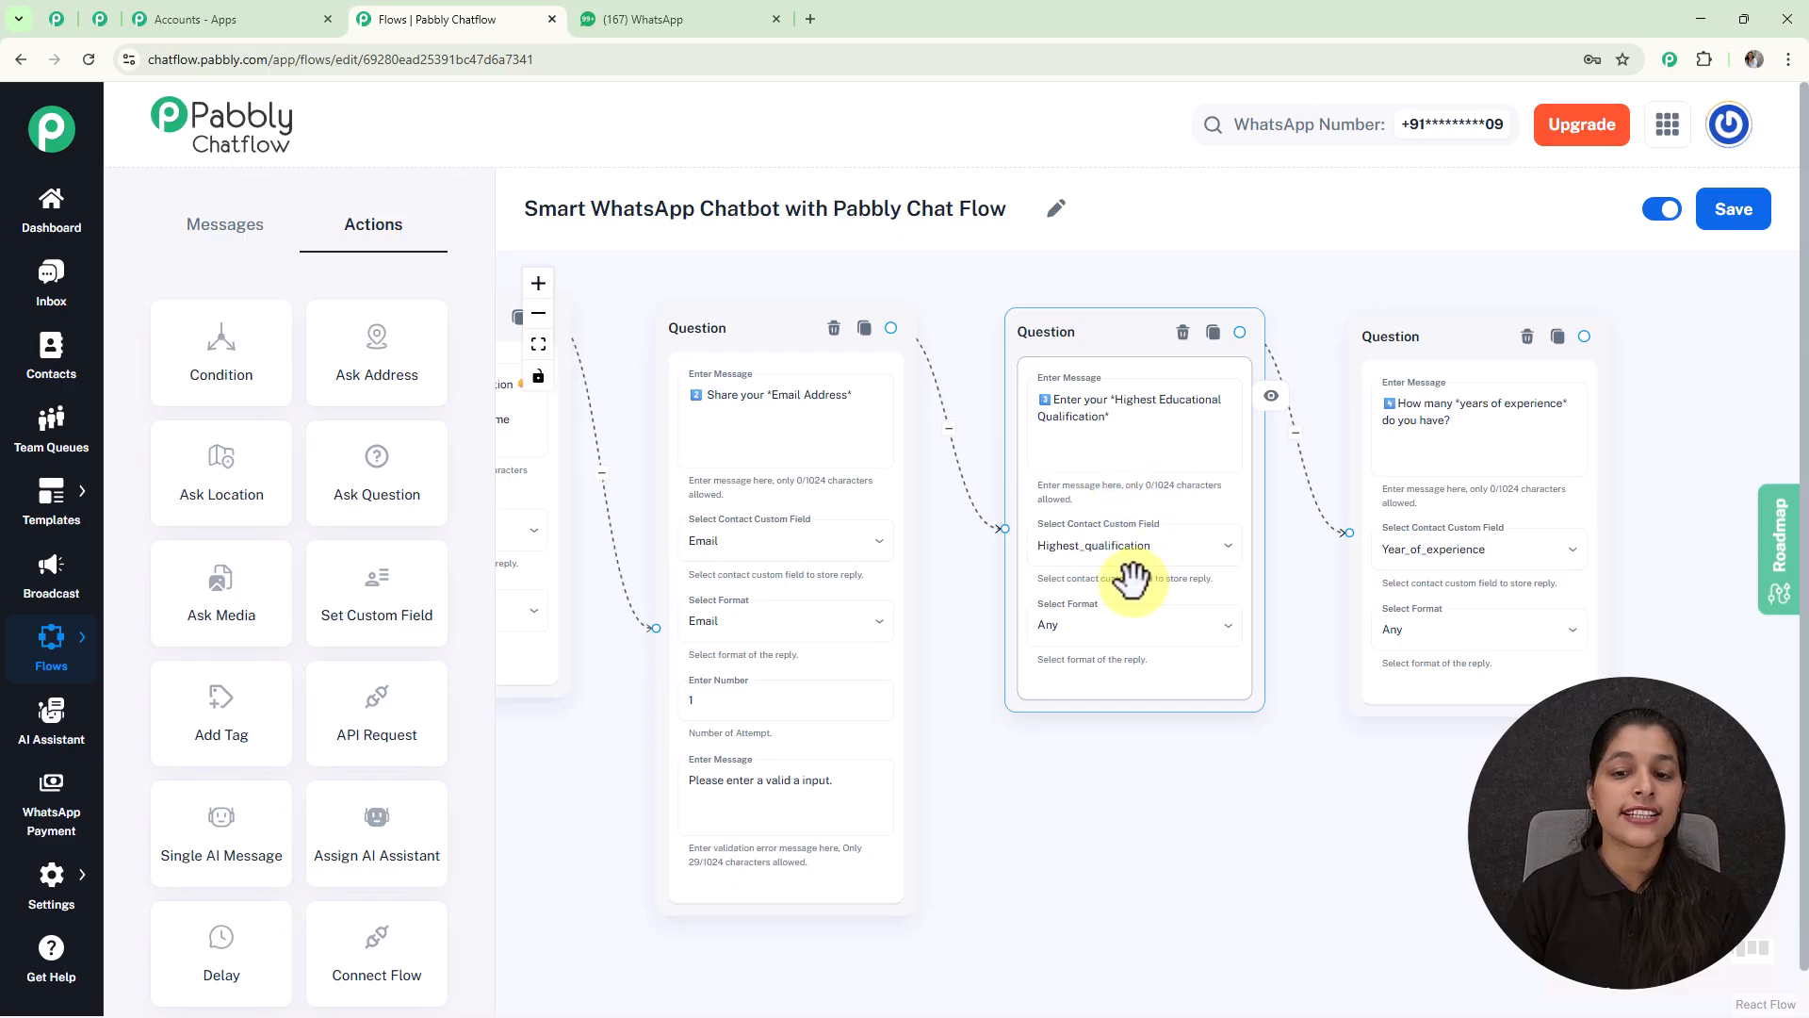
pyautogui.moveTo(1264, 752); pyautogui.dragTo(1079, 757)
pyautogui.moveTo(1478, 484); pyautogui.dragTo(1361, 489)
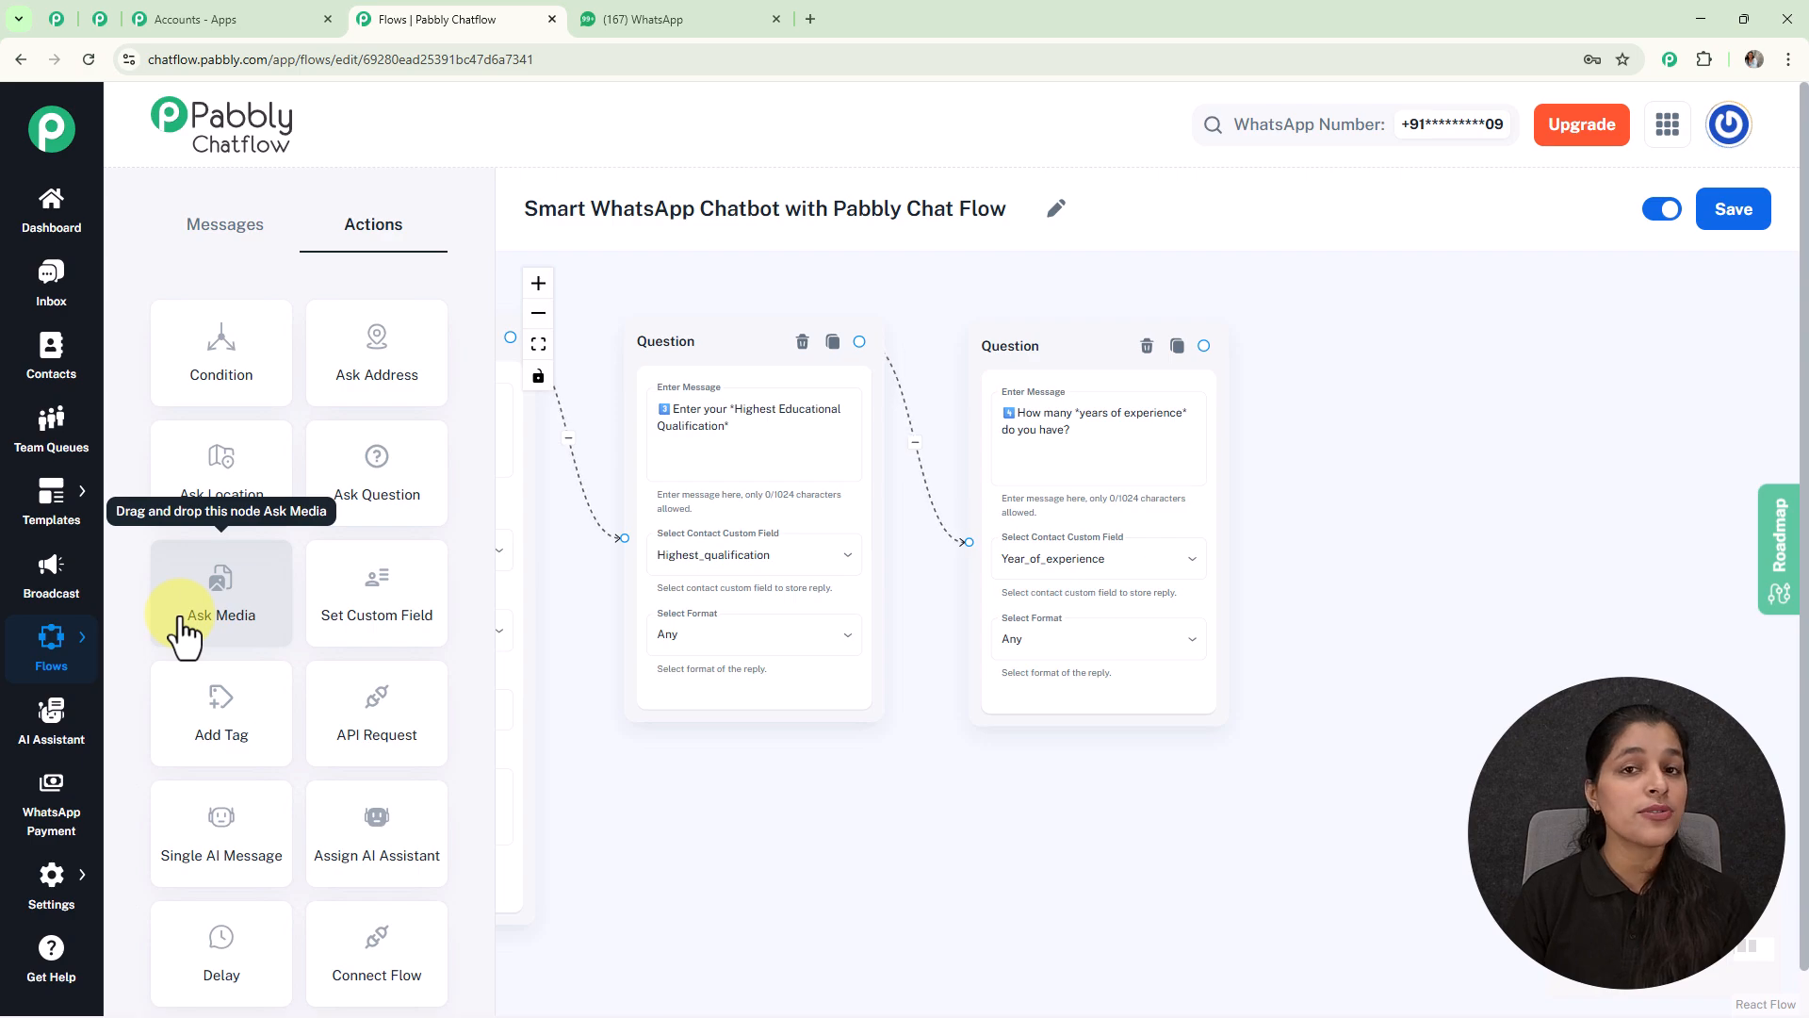
# Step: Add a Media Question node after the experience question and paste the resume upload request
pyautogui.moveTo(184, 631); pyautogui.dragTo(1379, 424)
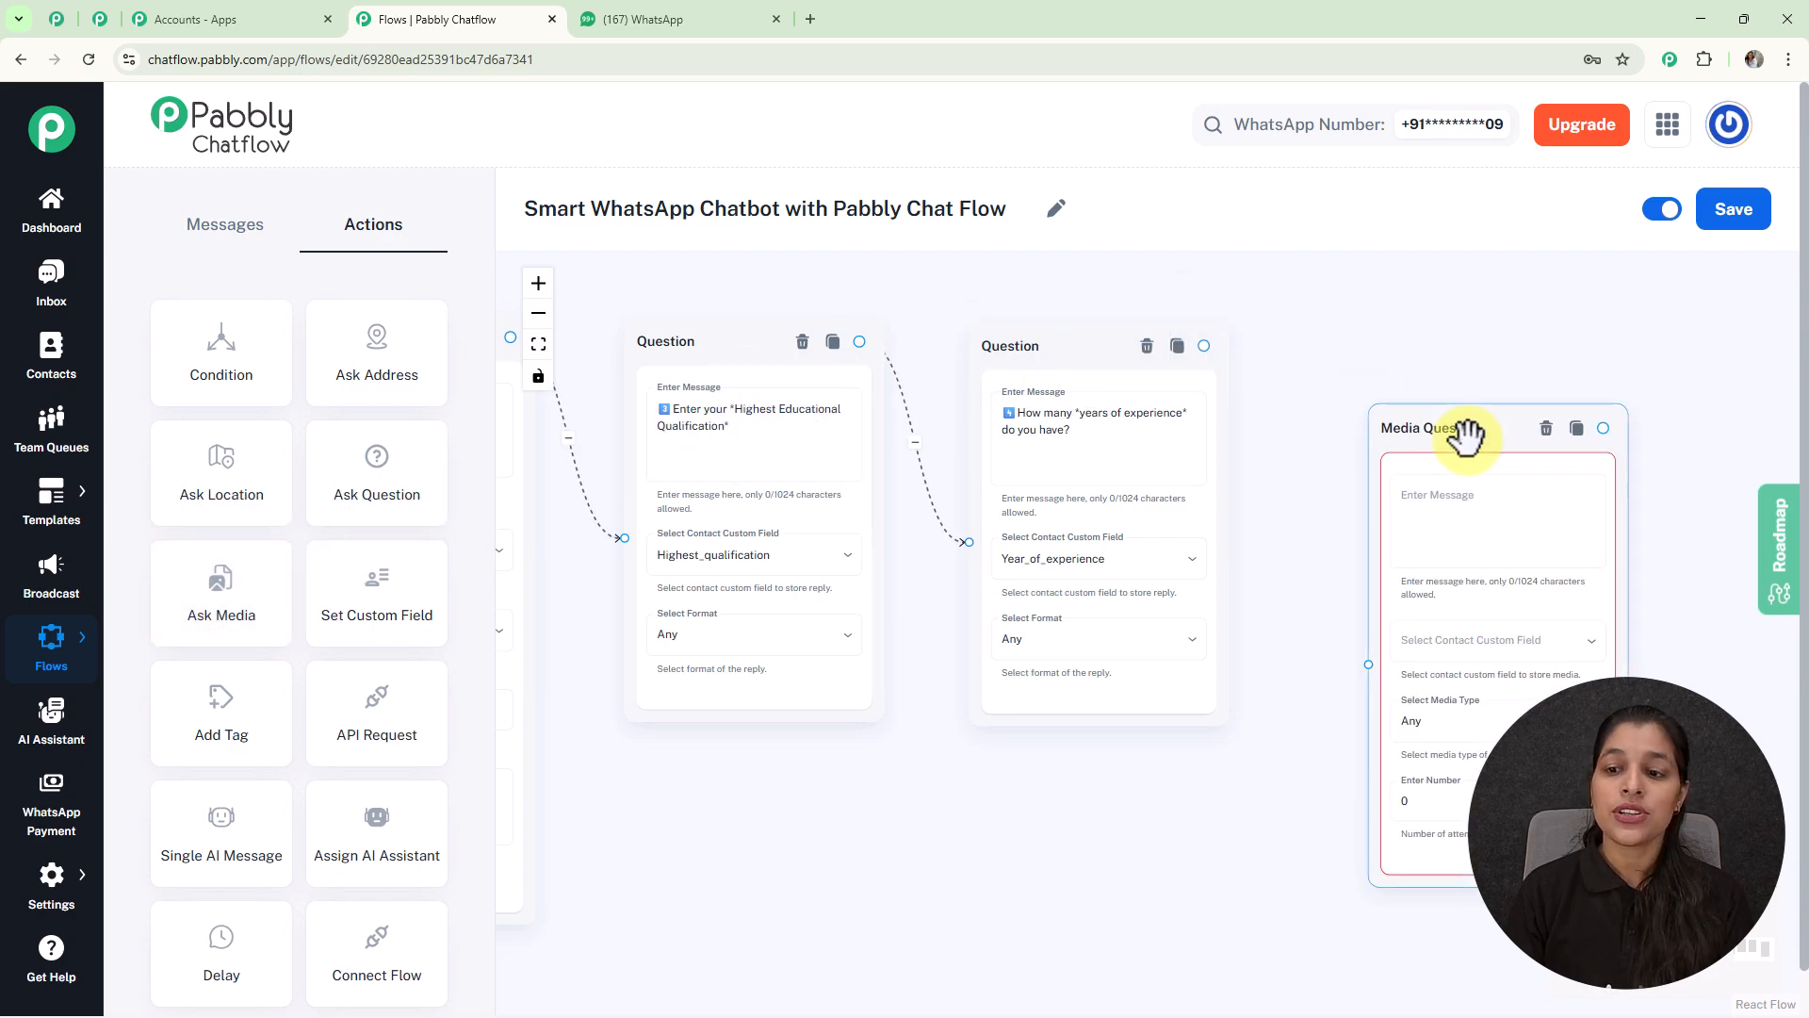
pyautogui.moveTo(1416, 349); pyautogui.dragTo(1394, 323)
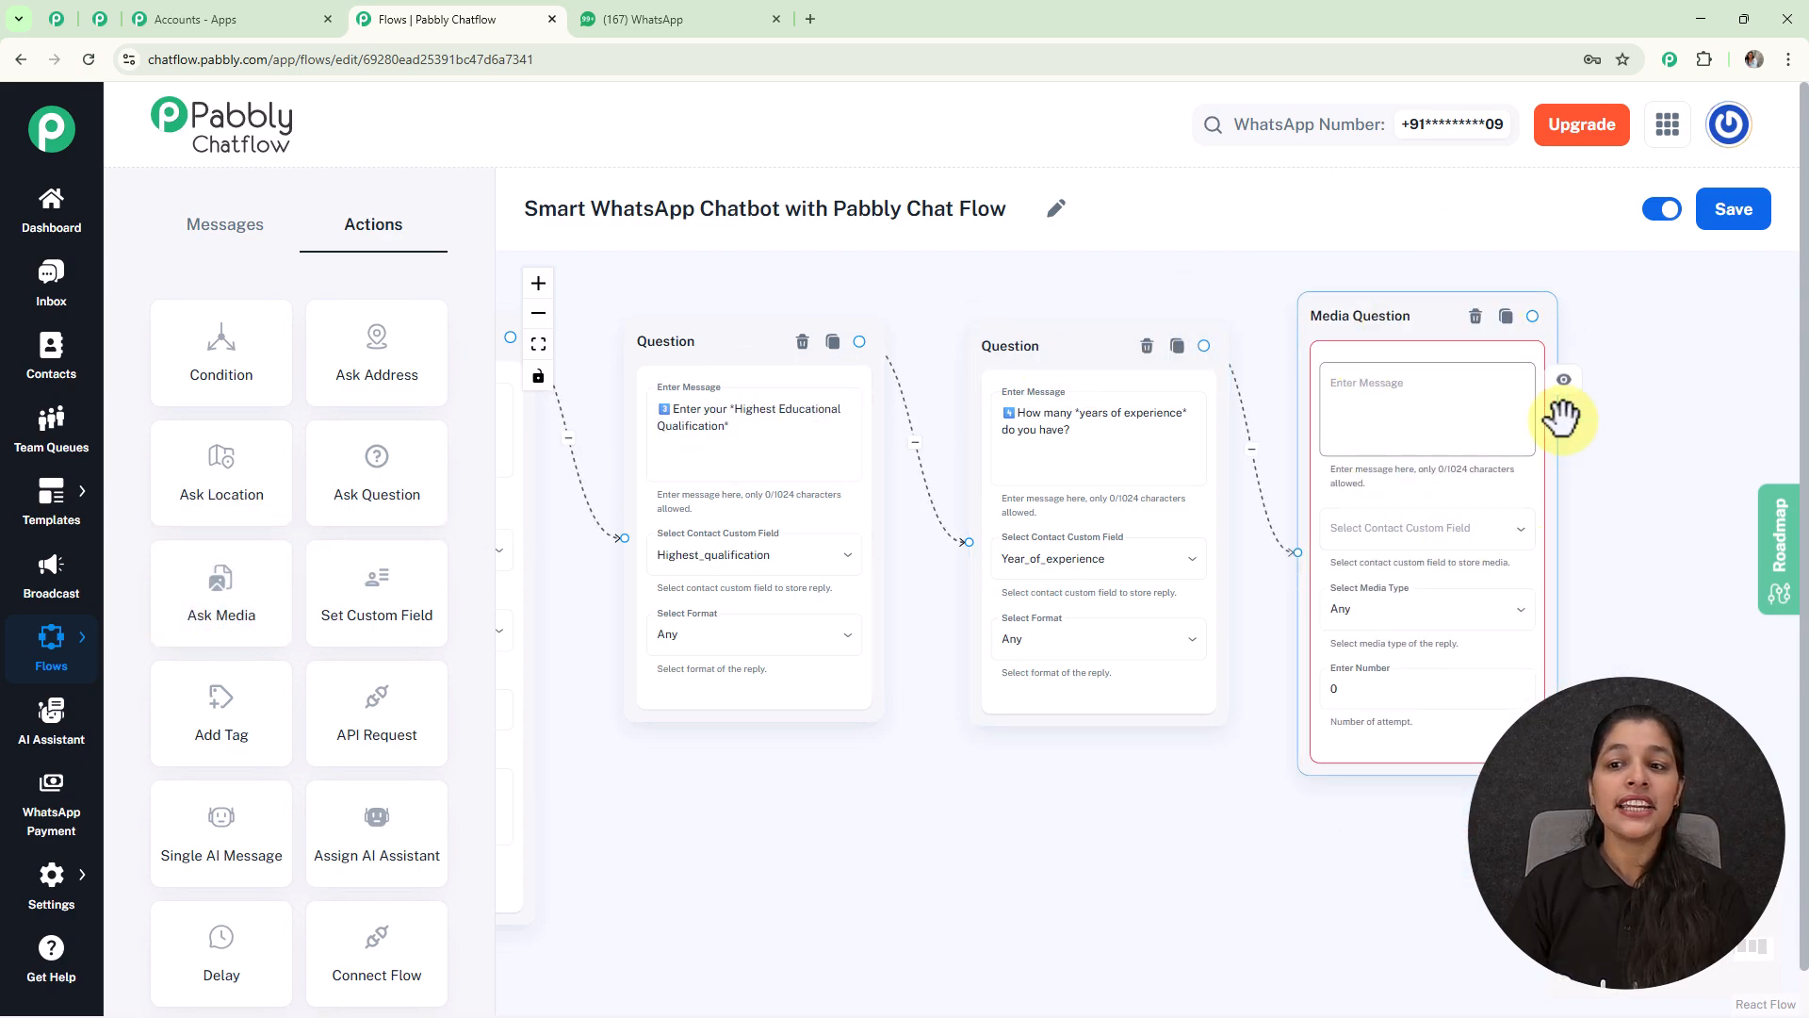
pyautogui.click(1423, 396)
pyautogui.write('5️⃣ Please upload your resume (PDF/Doc)')
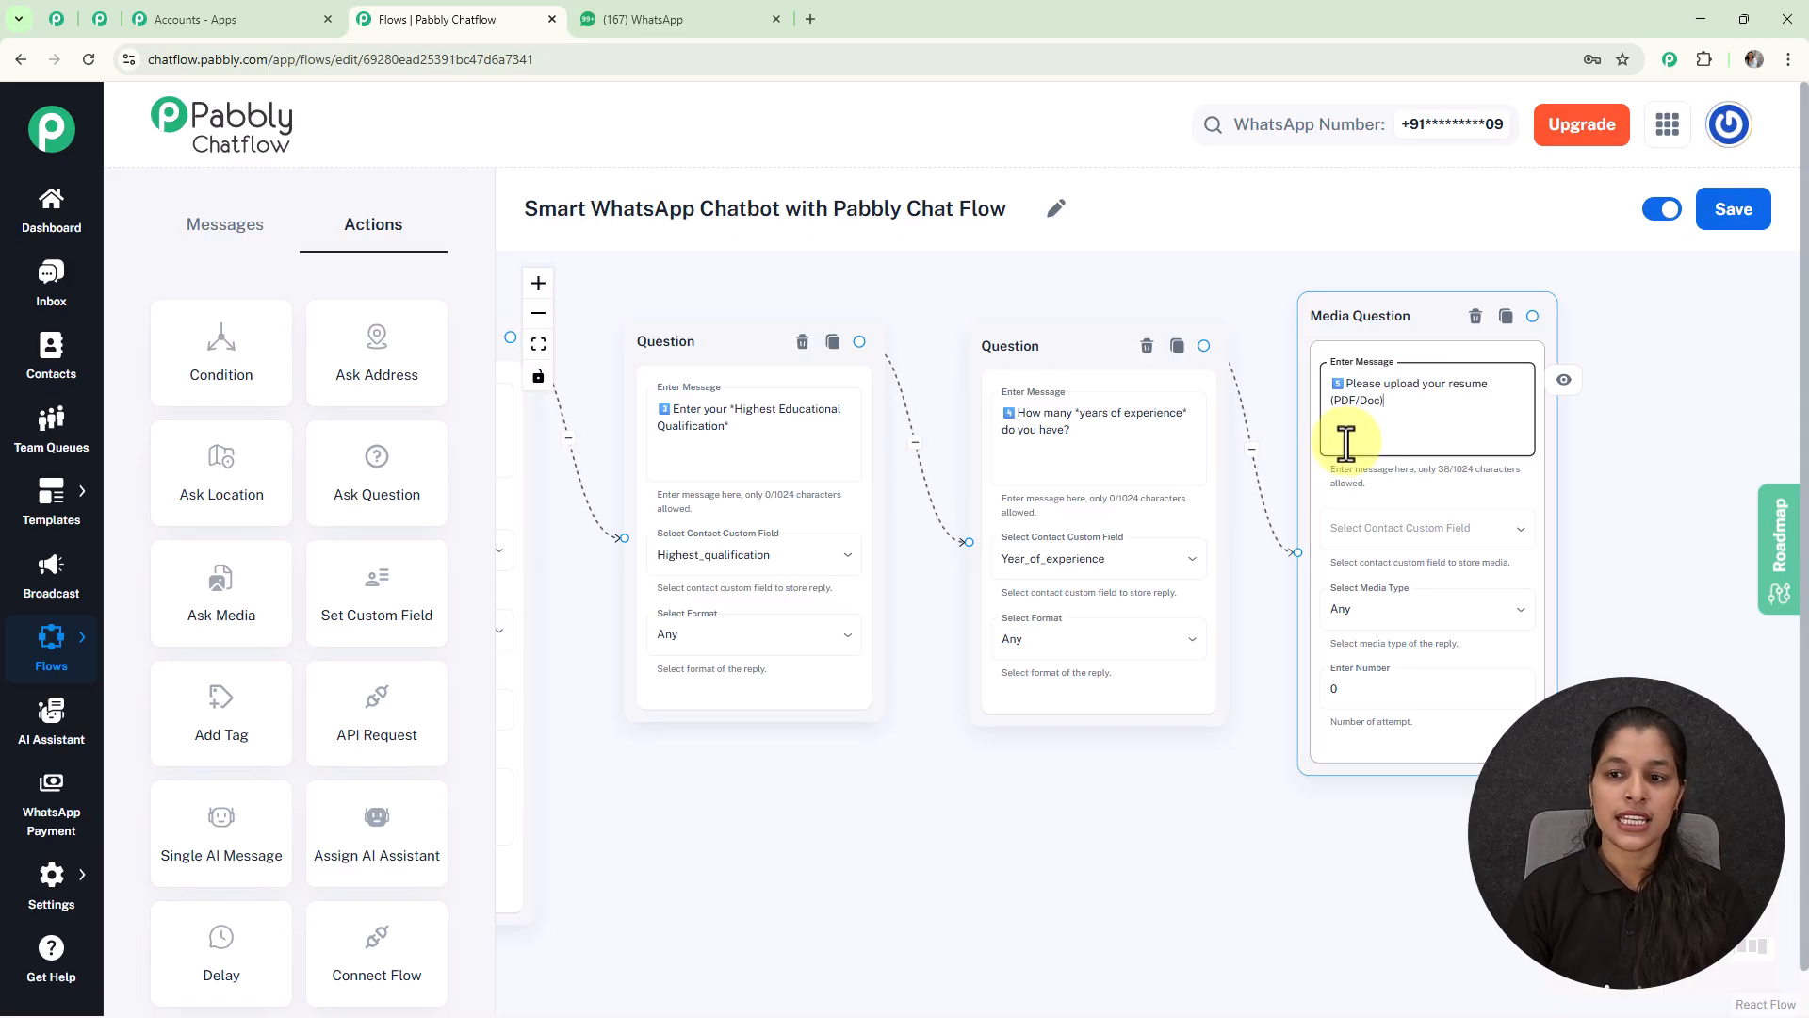
# Step: Save the reply to the Resume custom field and accept only Document files
pyautogui.click(1428, 532)
pyautogui.click(1384, 480)
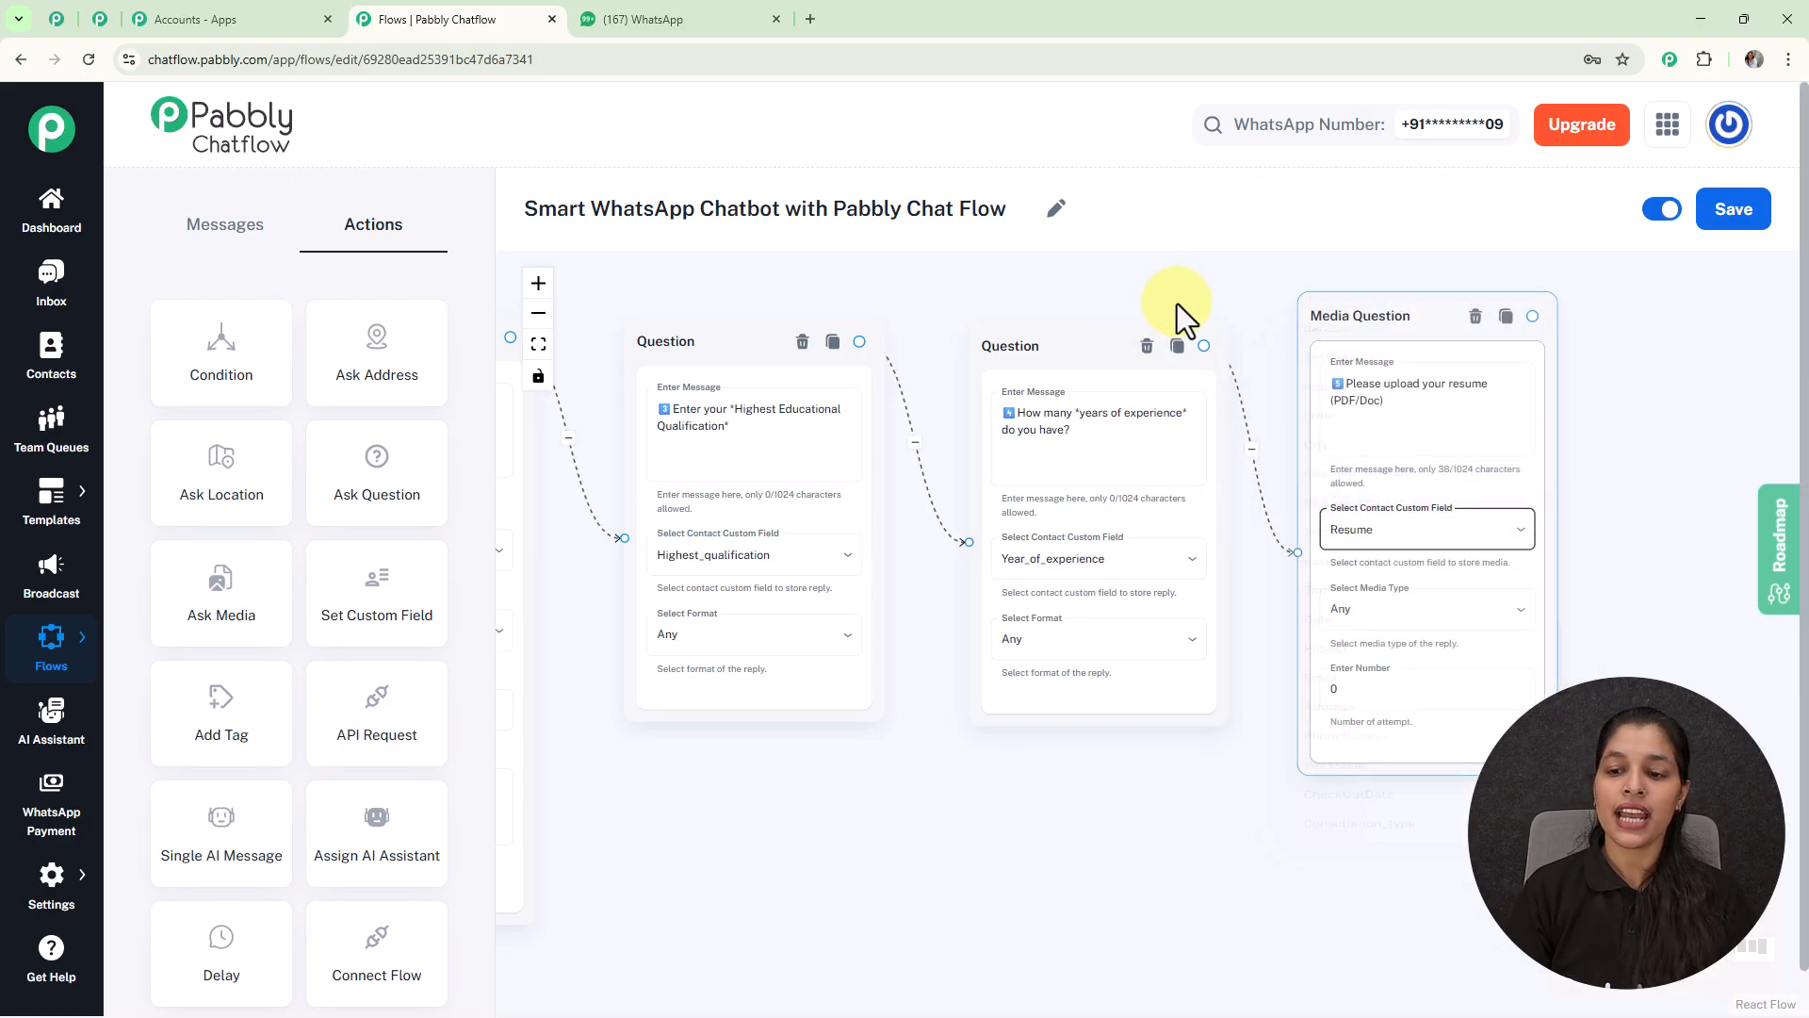
pyautogui.click(1443, 623)
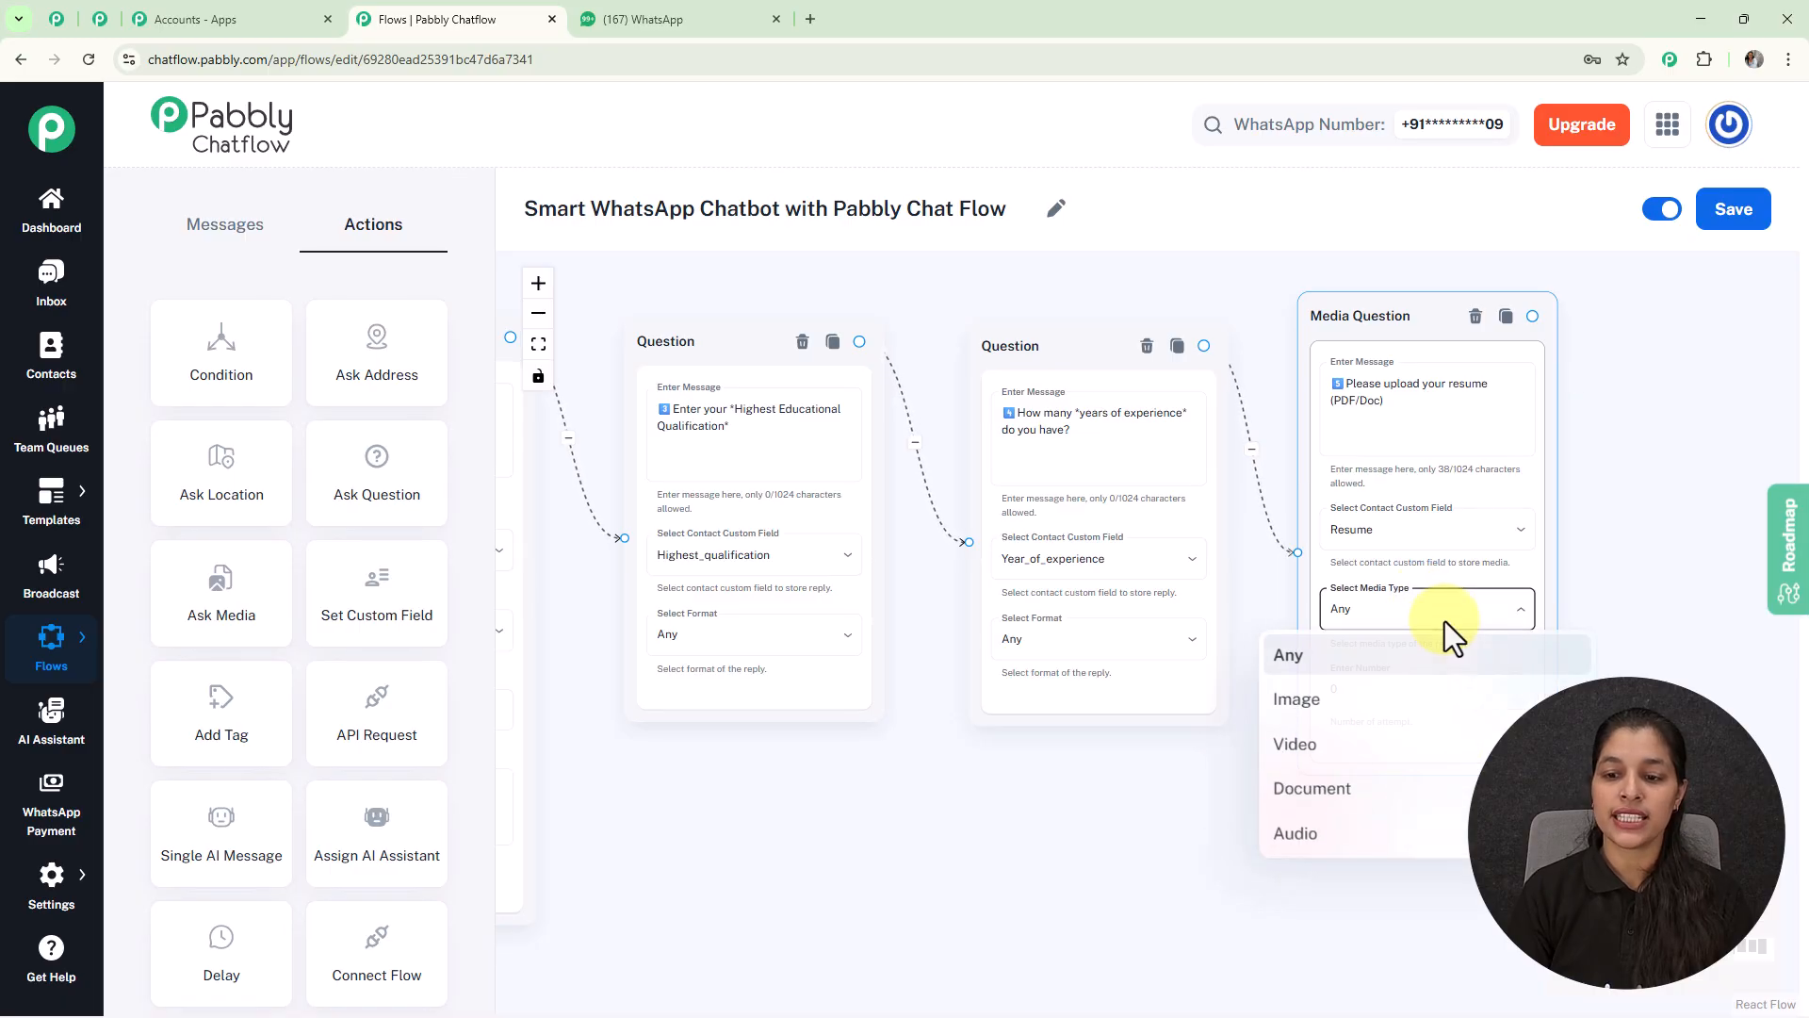
pyautogui.click(1360, 790)
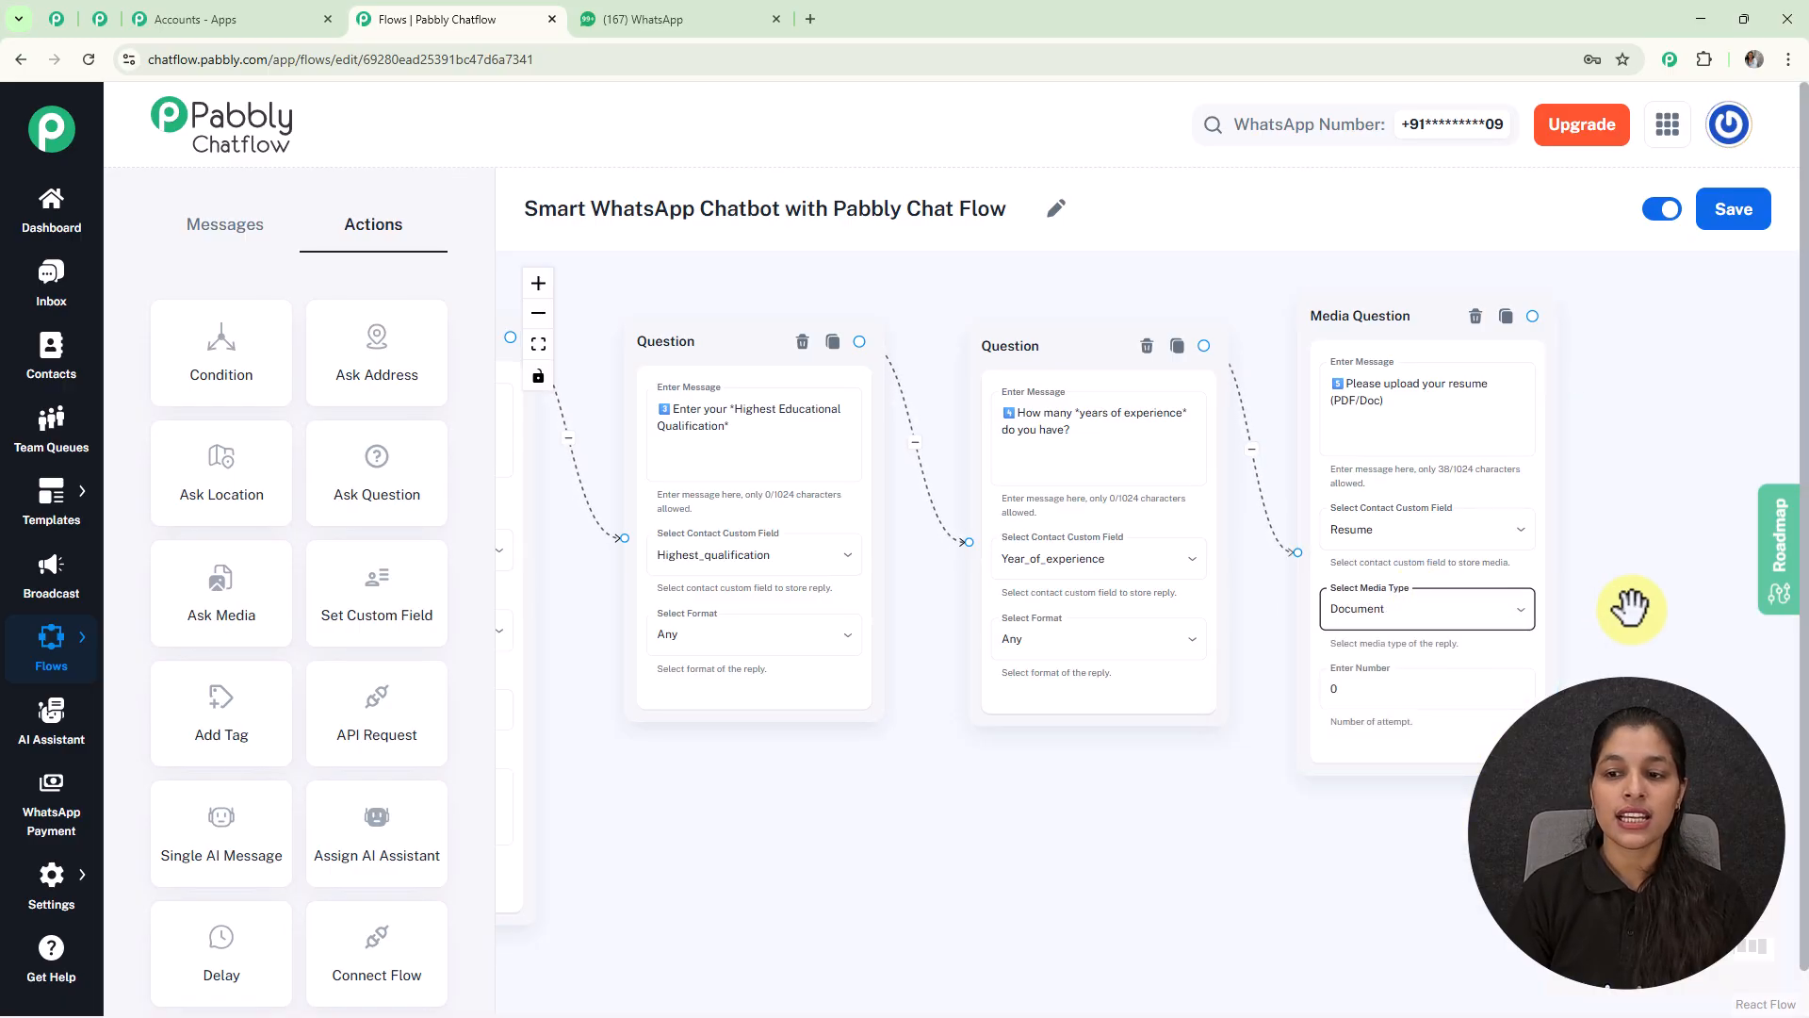
pyautogui.scroll(-3, 1486, 554)
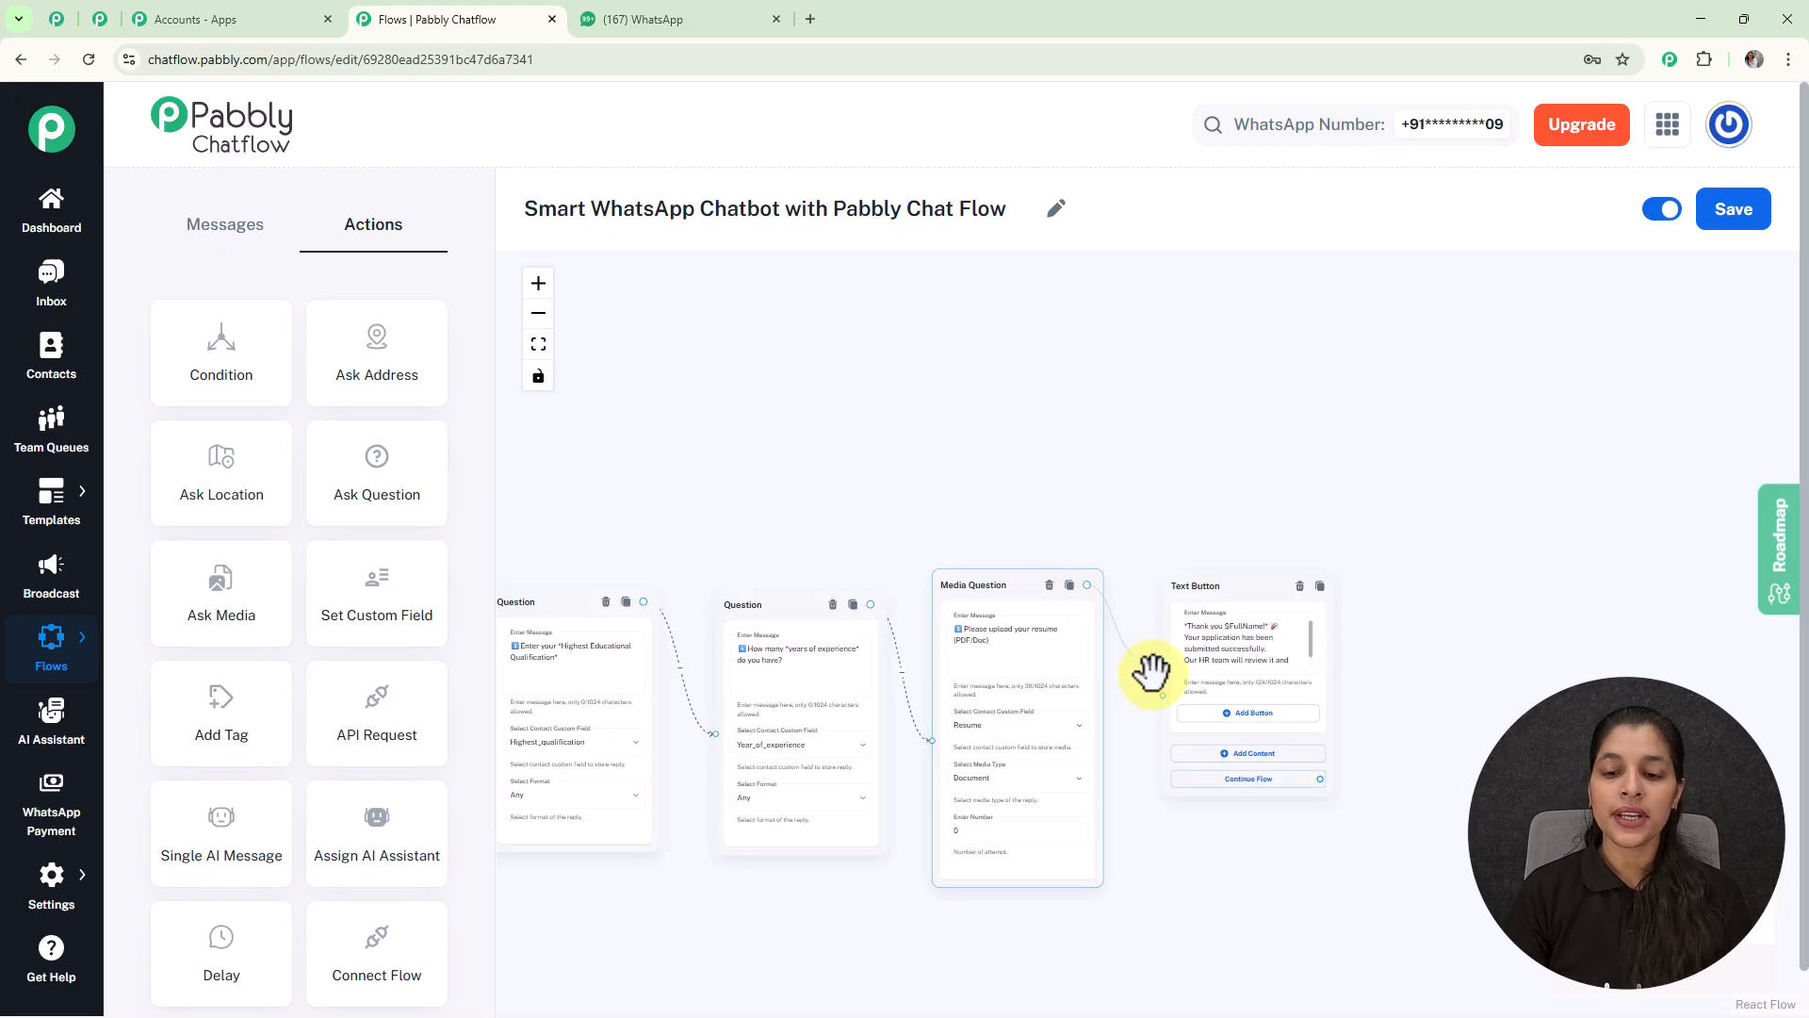
pyautogui.scroll(3, 1247, 627)
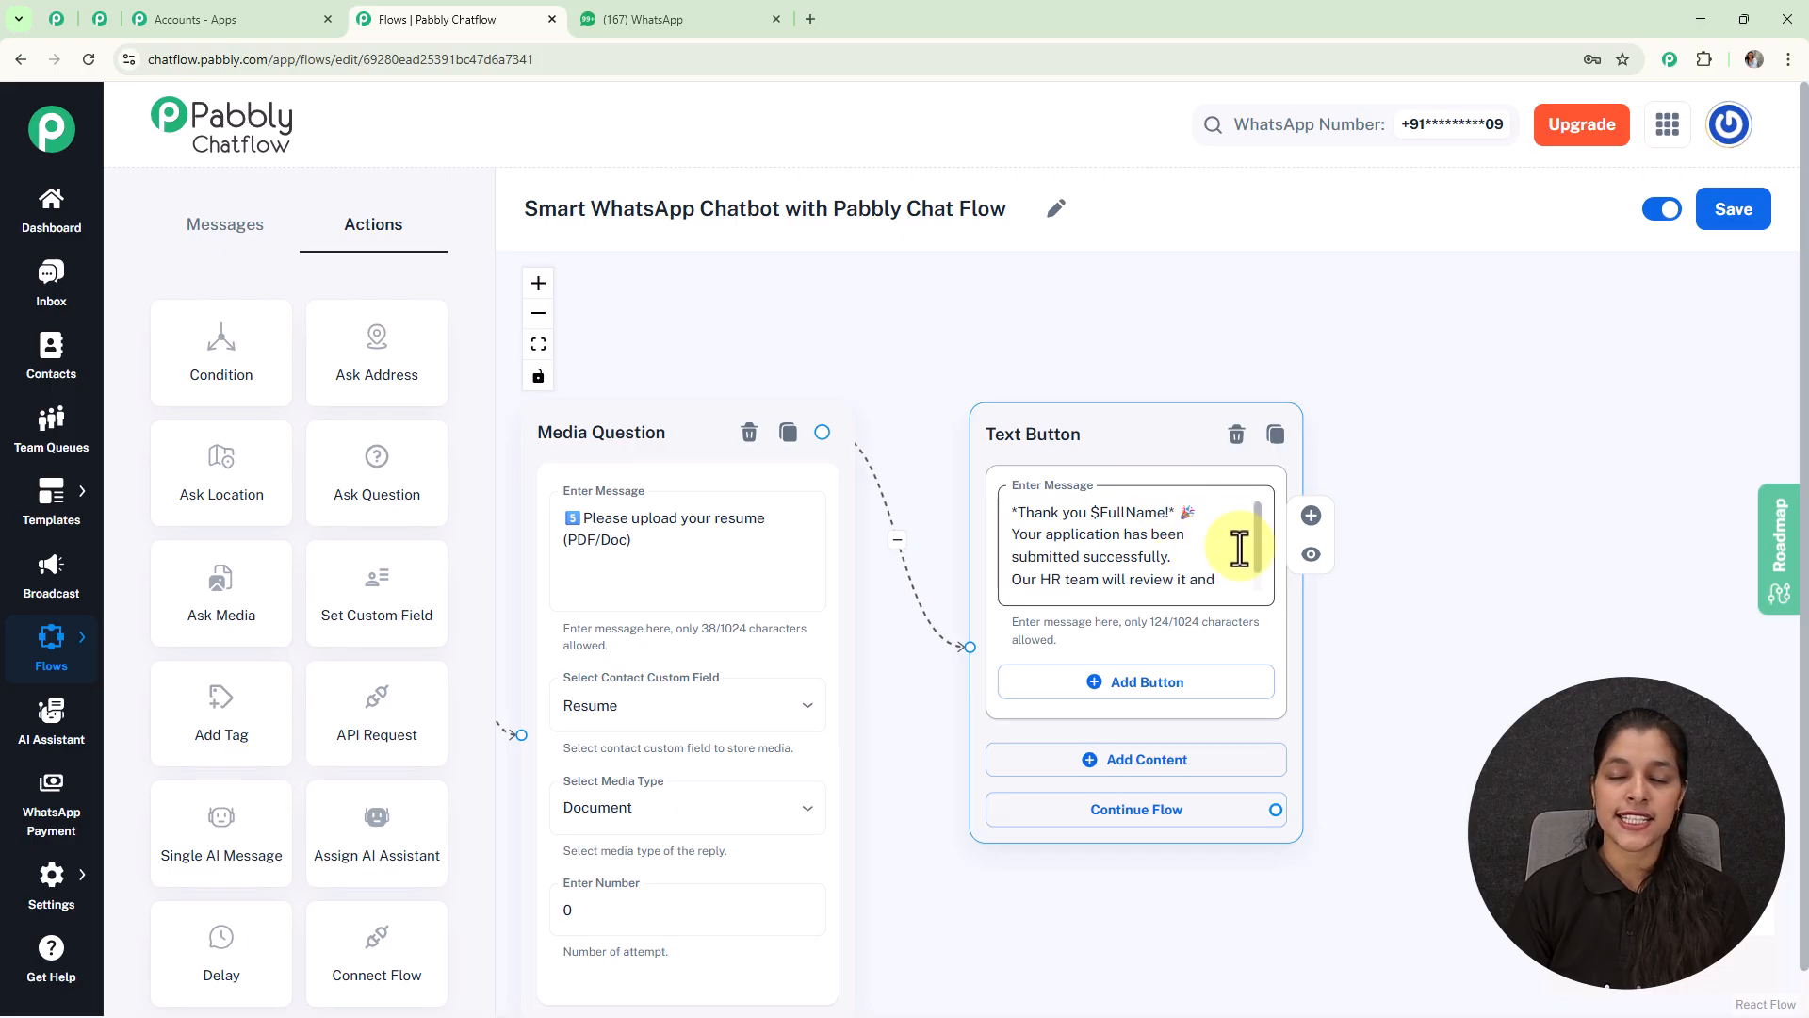
pyautogui.scroll(1, 1107, 528)
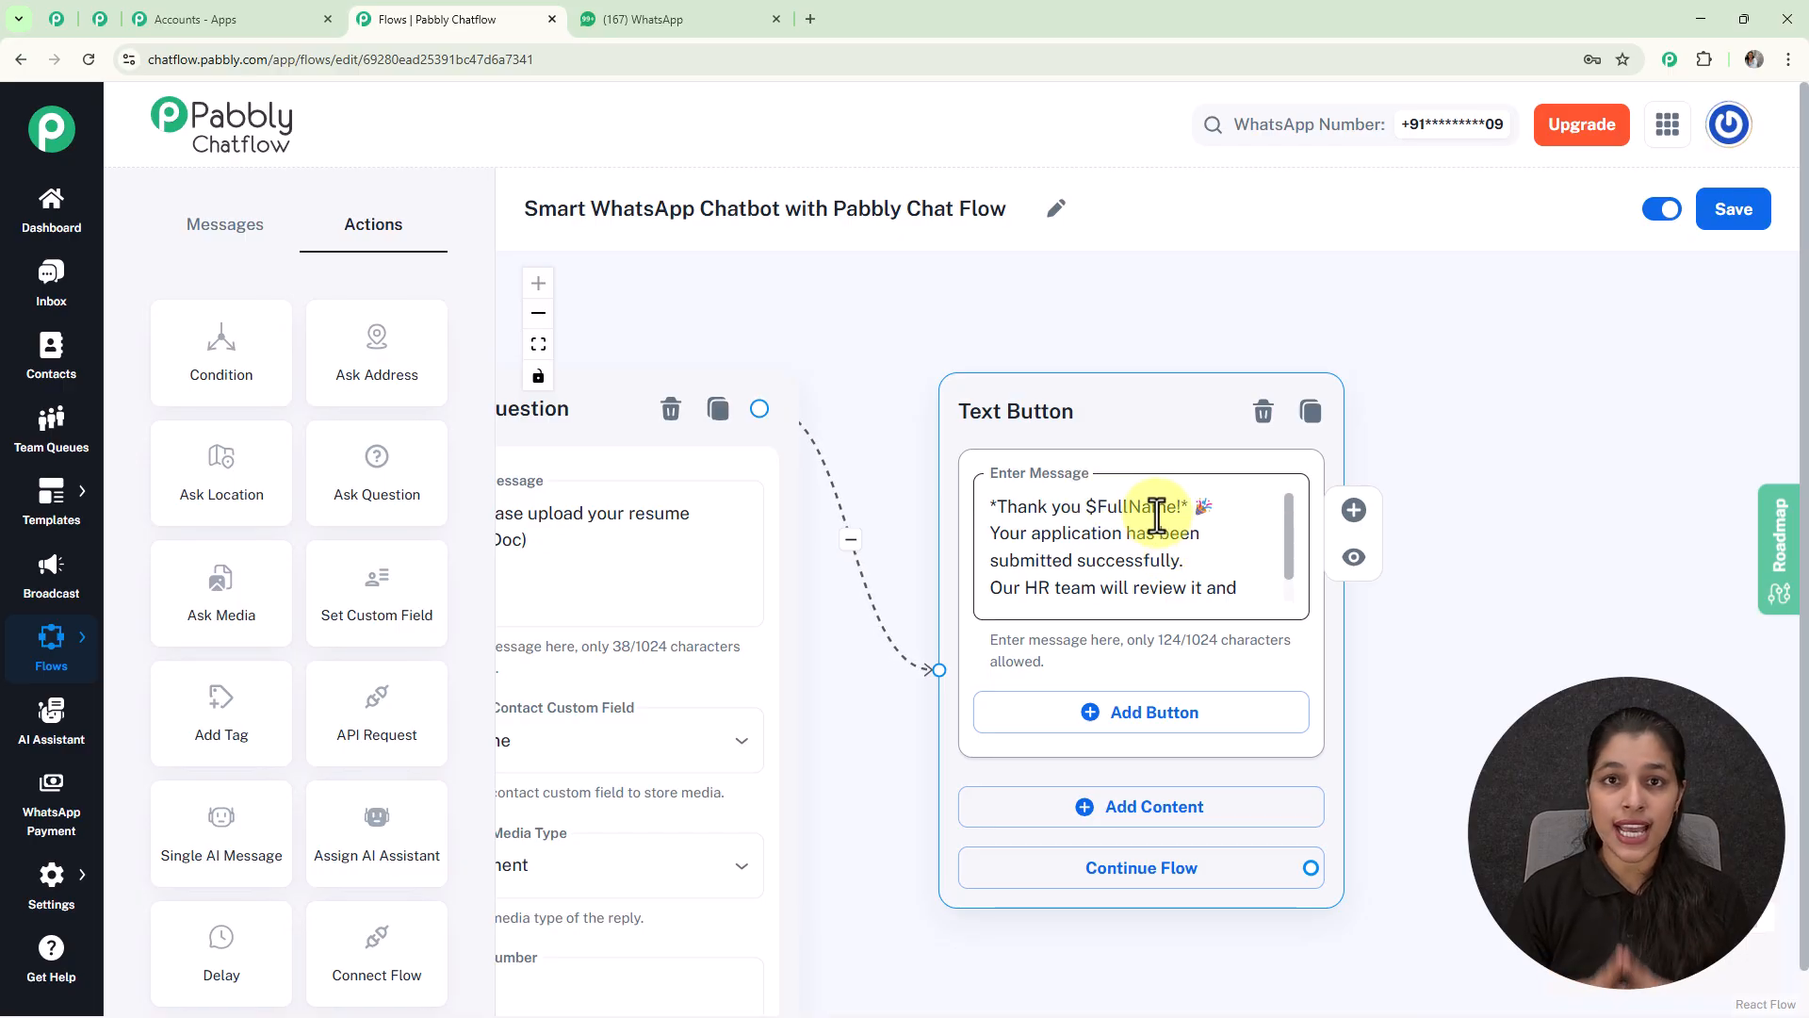
pyautogui.scroll(-3, 763, 343)
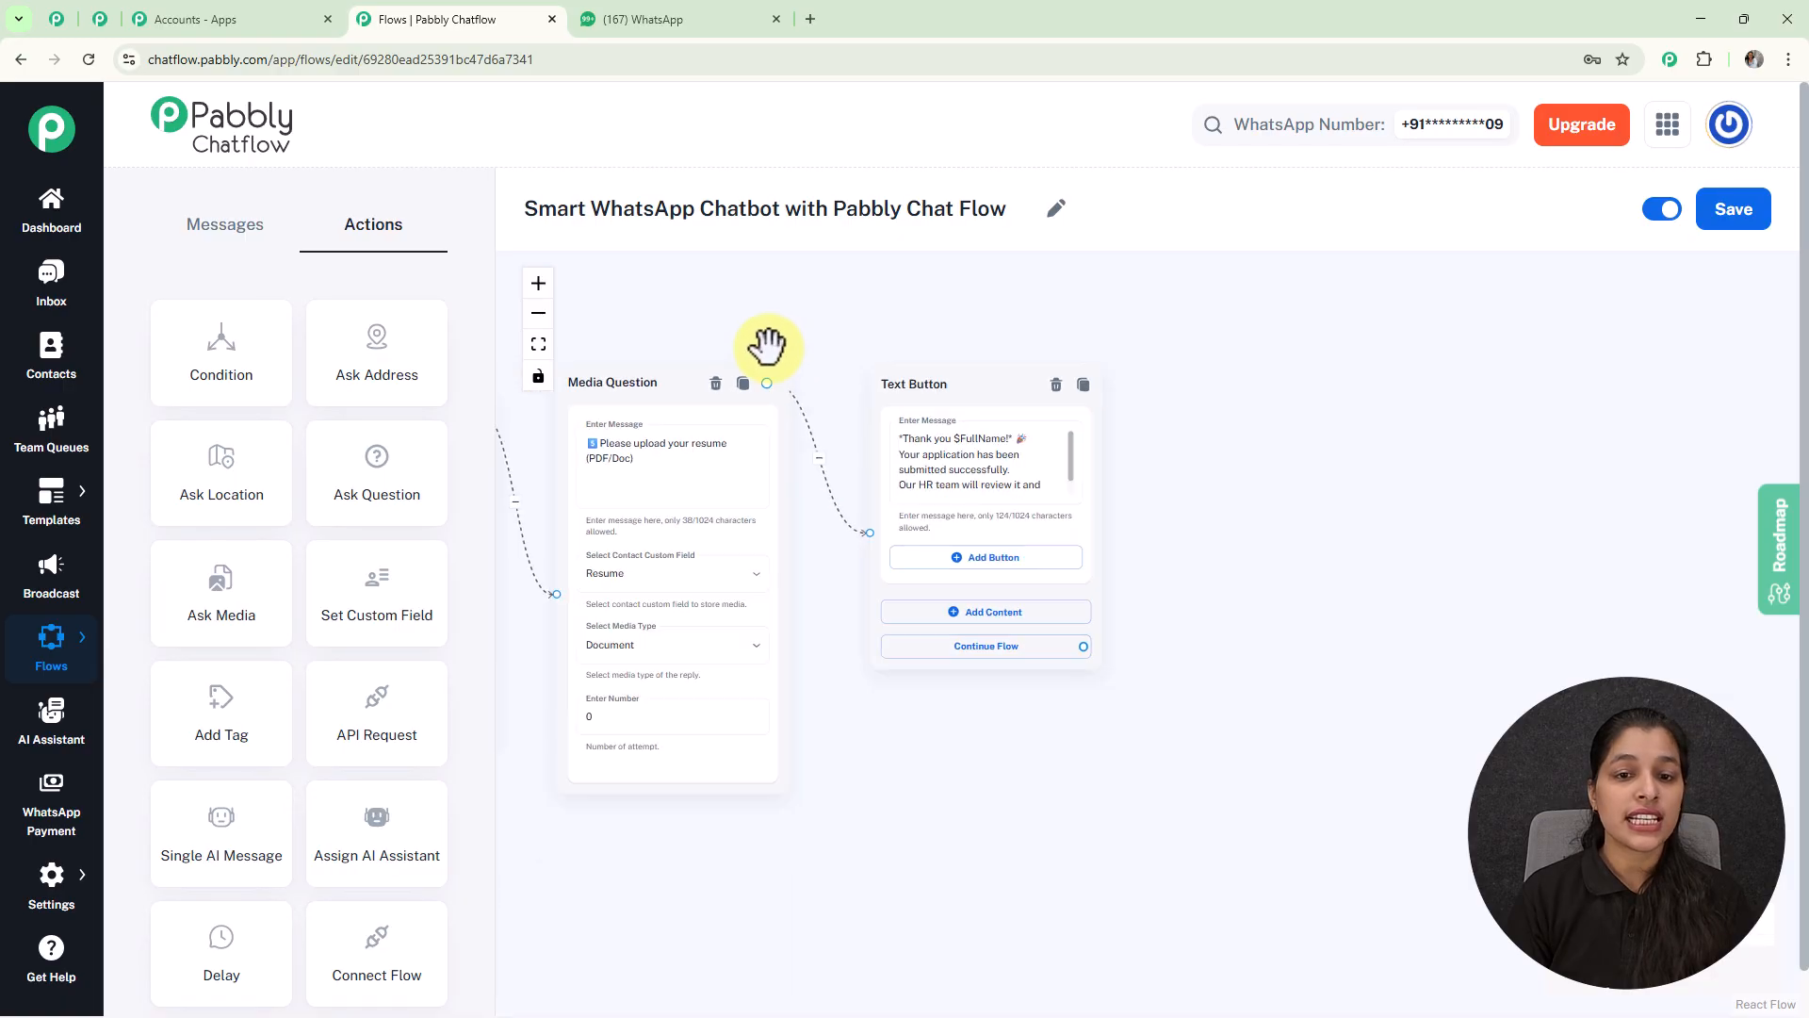
pyautogui.moveTo(759, 339); pyautogui.dragTo(1410, 376)
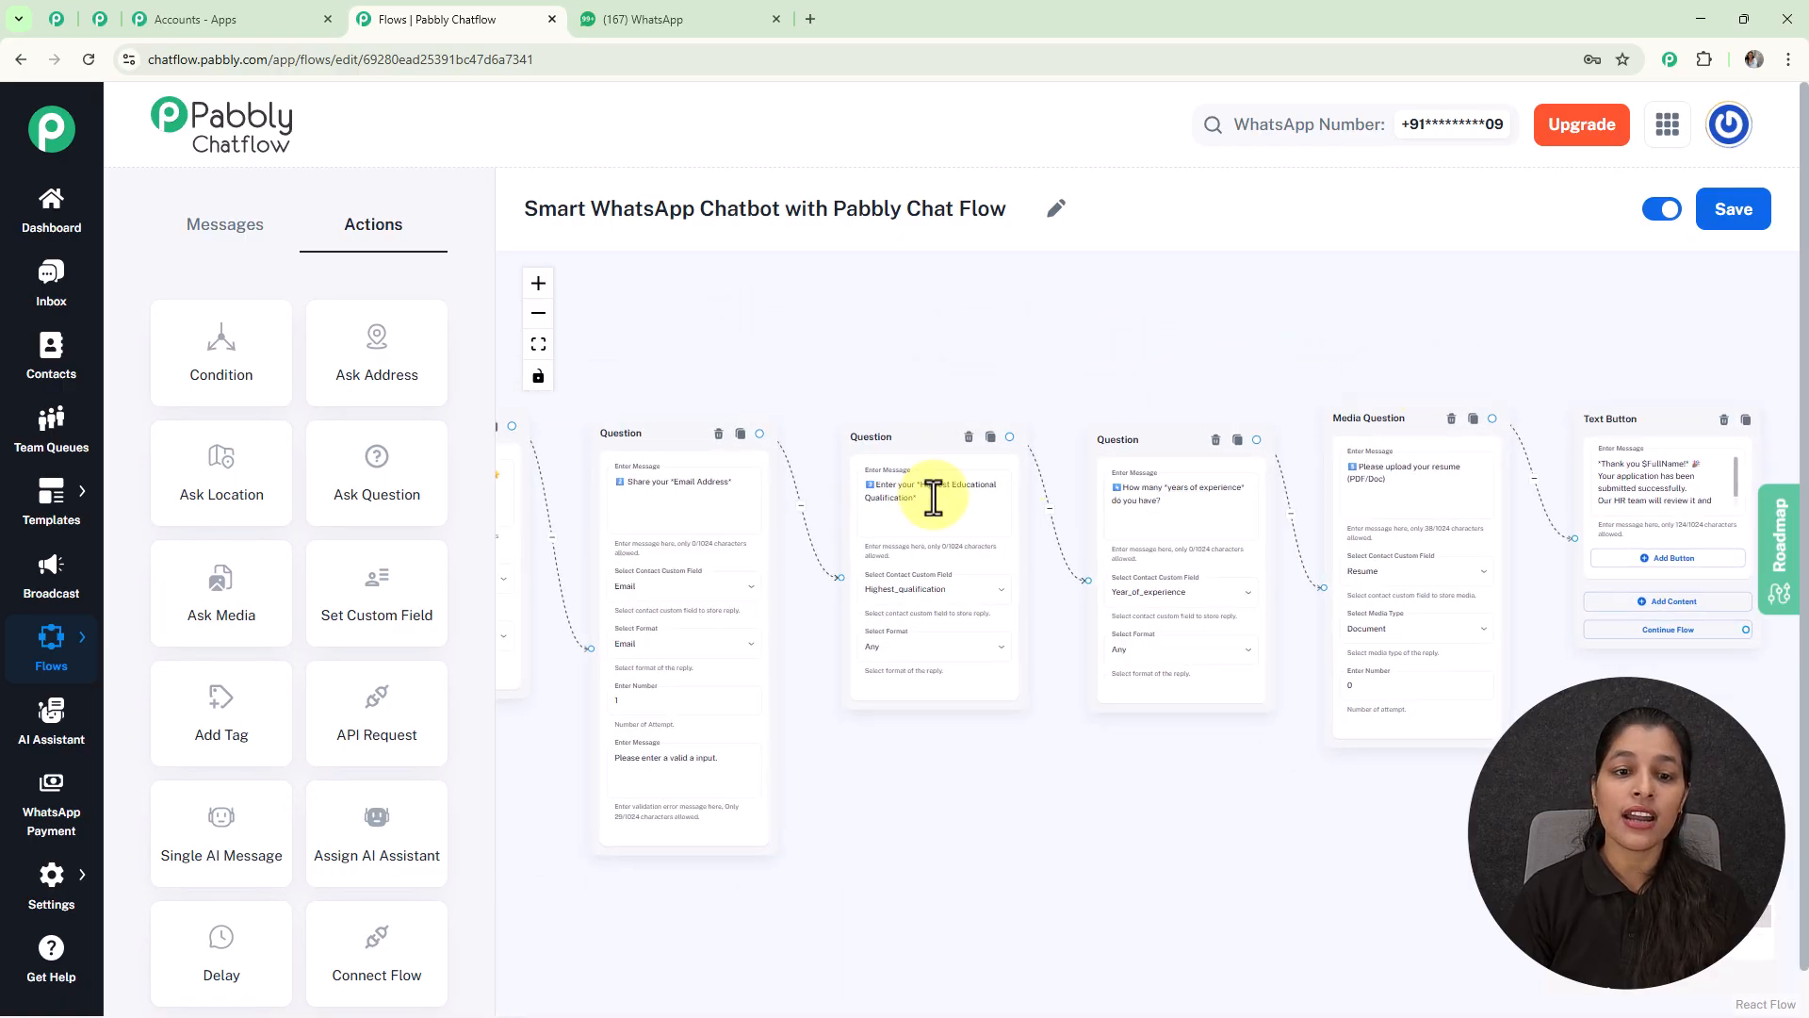
pyautogui.moveTo(655, 374); pyautogui.dragTo(707, 379)
pyautogui.scroll(5, 763, 544)
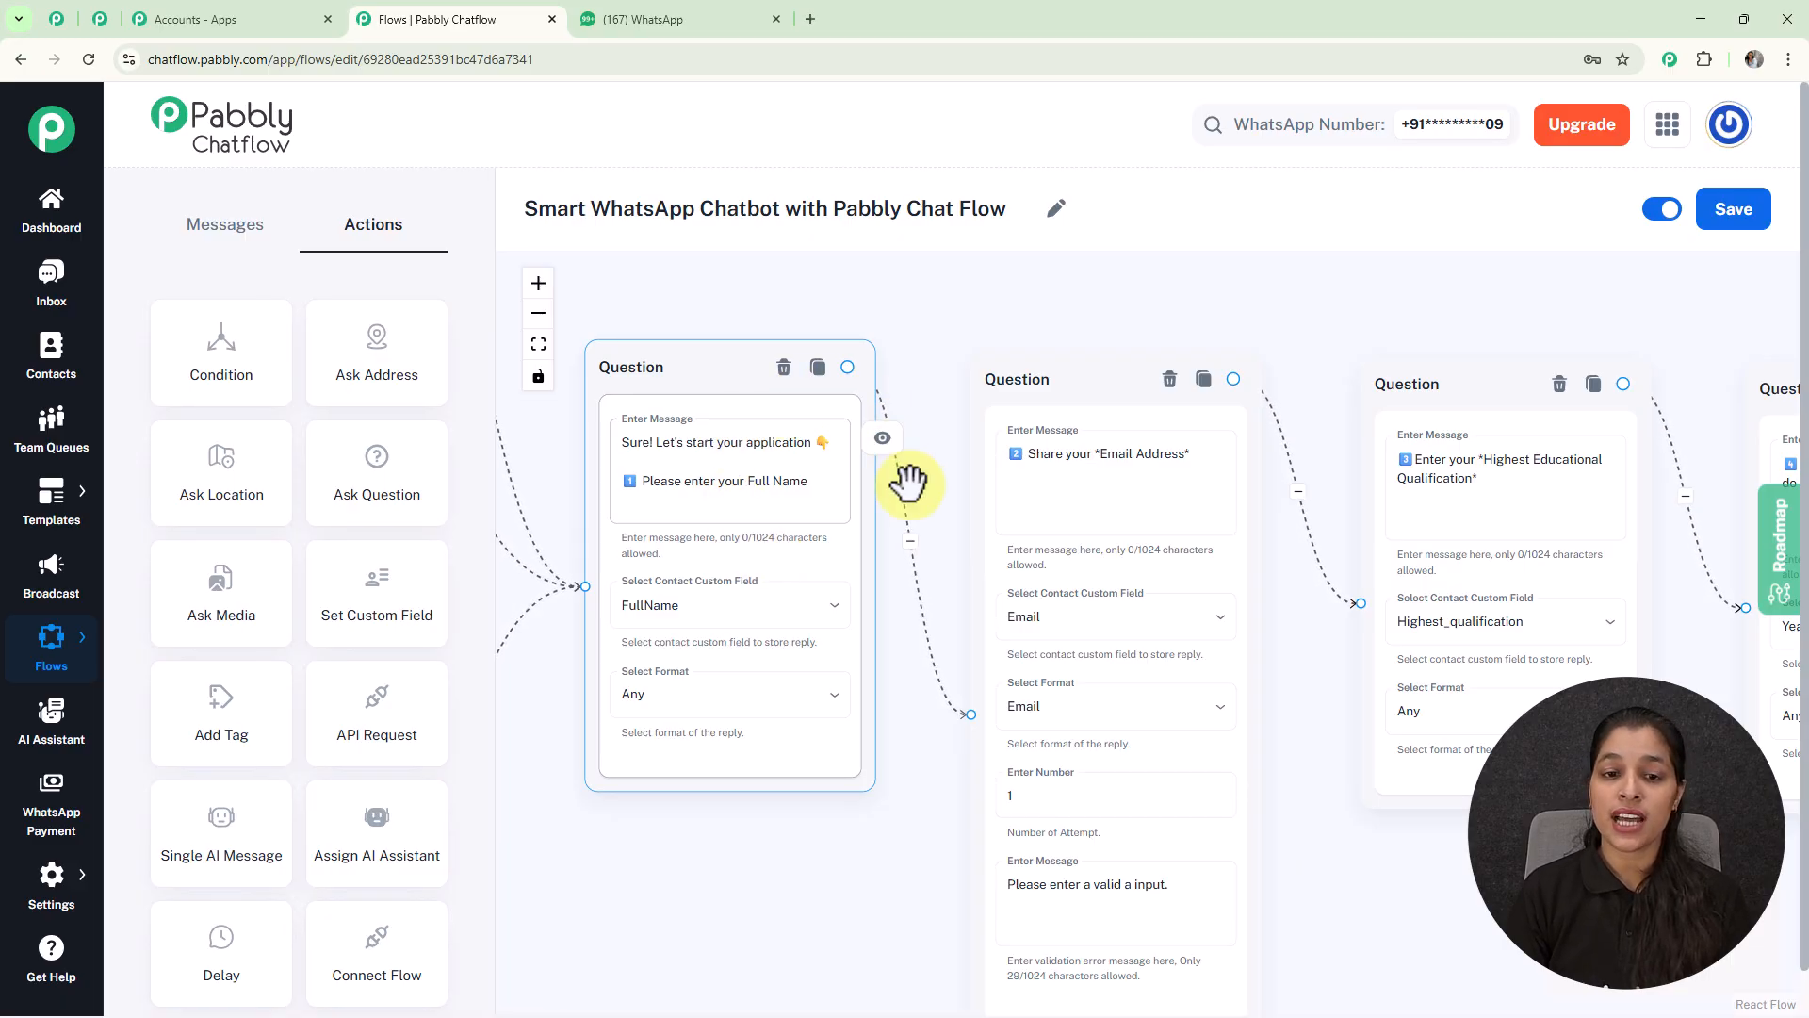
pyautogui.scroll(-6, 862, 615)
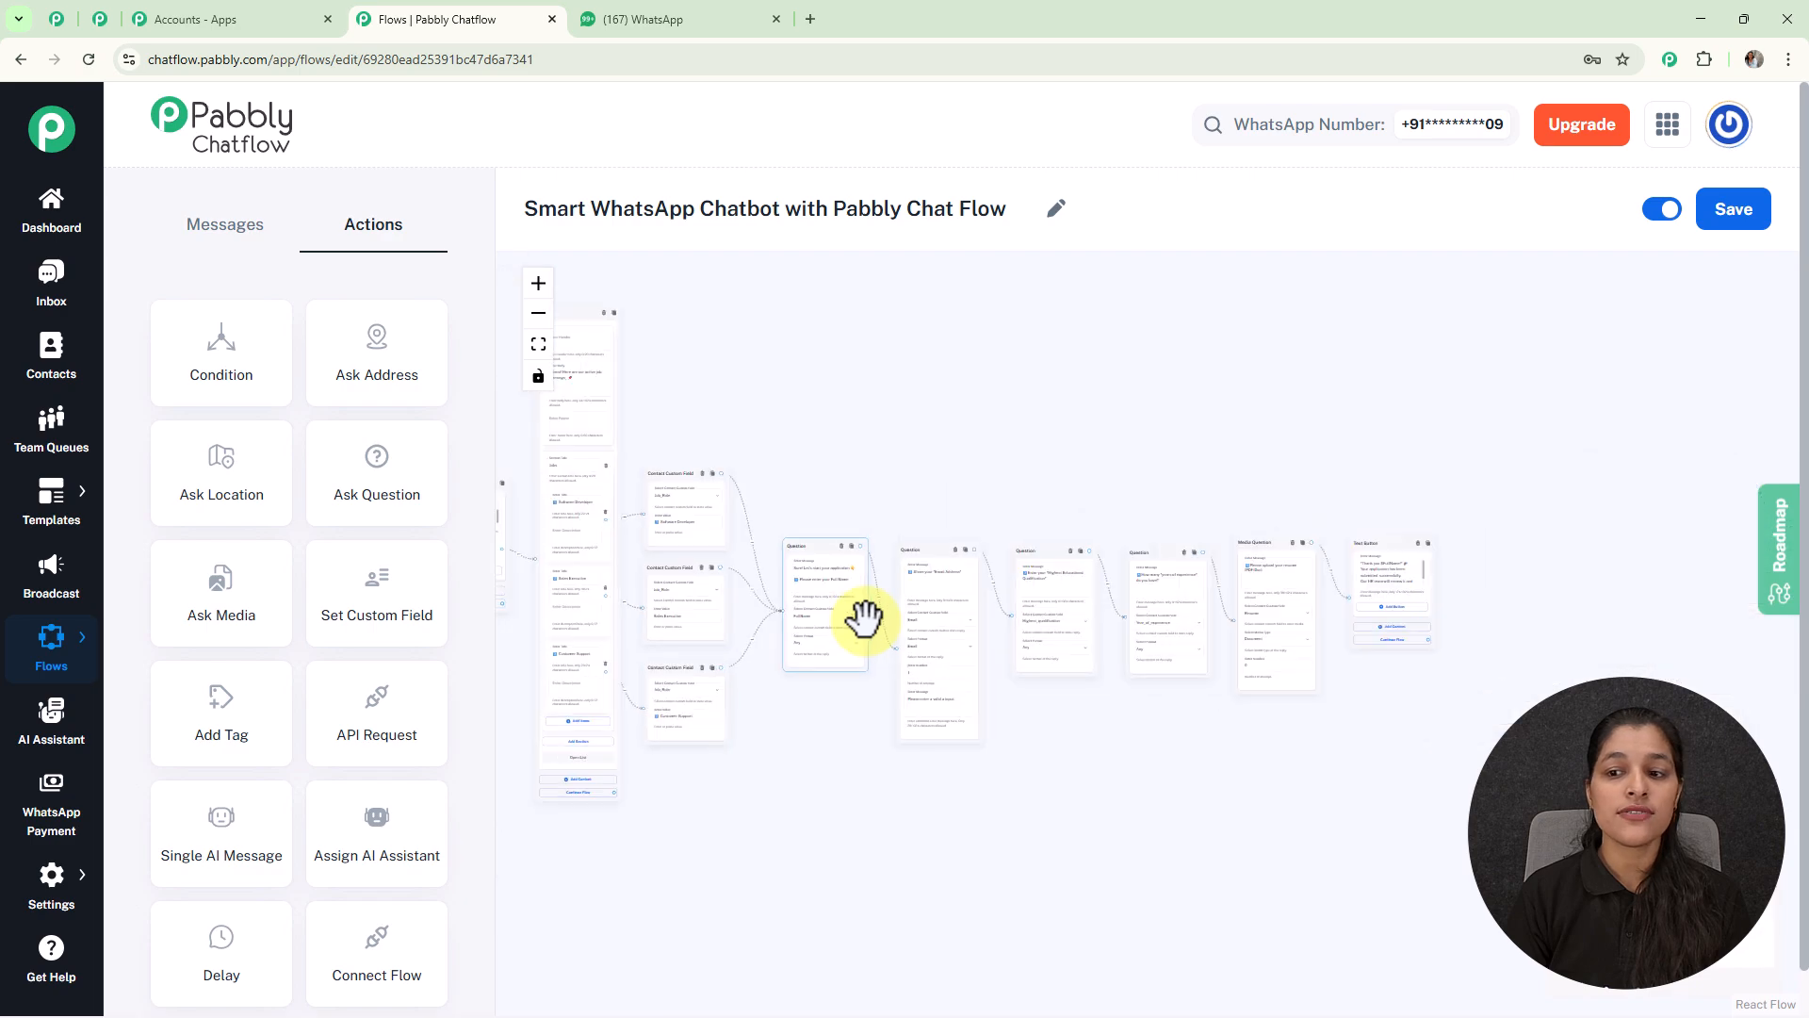
pyautogui.moveTo(1372, 468); pyautogui.dragTo(1115, 432)
pyautogui.scroll(5, 1127, 452)
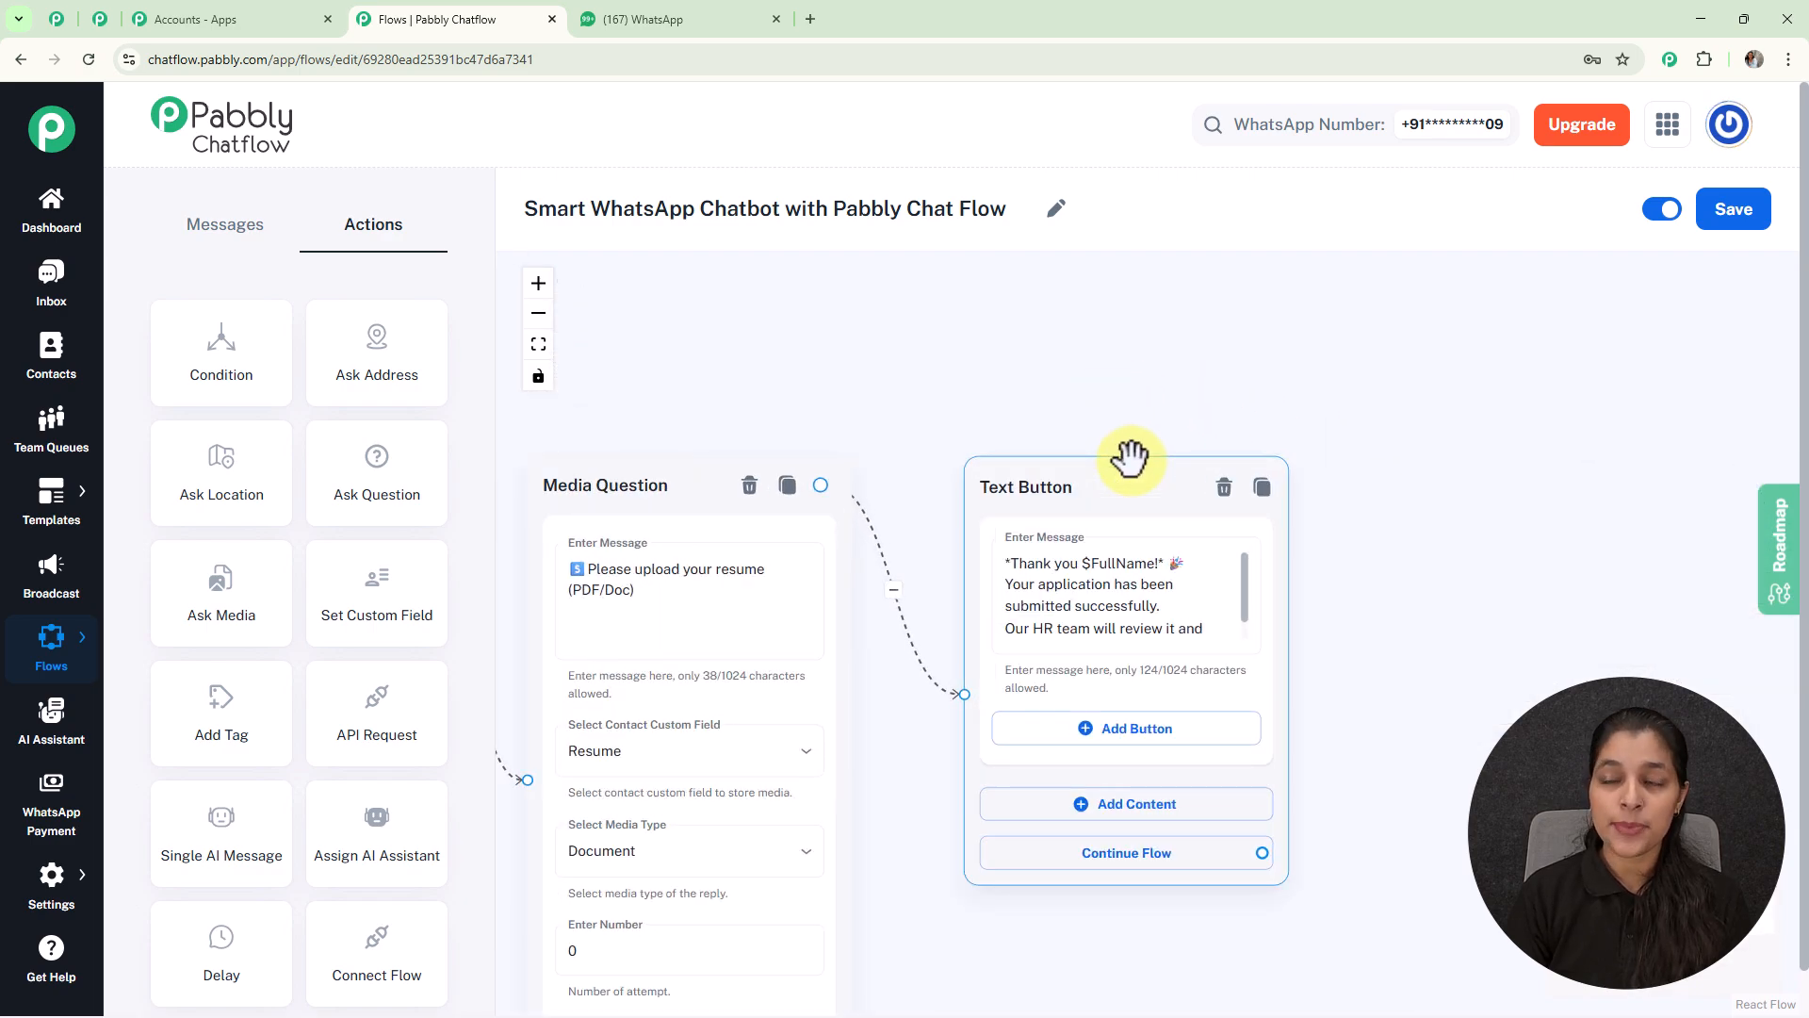
pyautogui.scroll(-5, 1131, 455)
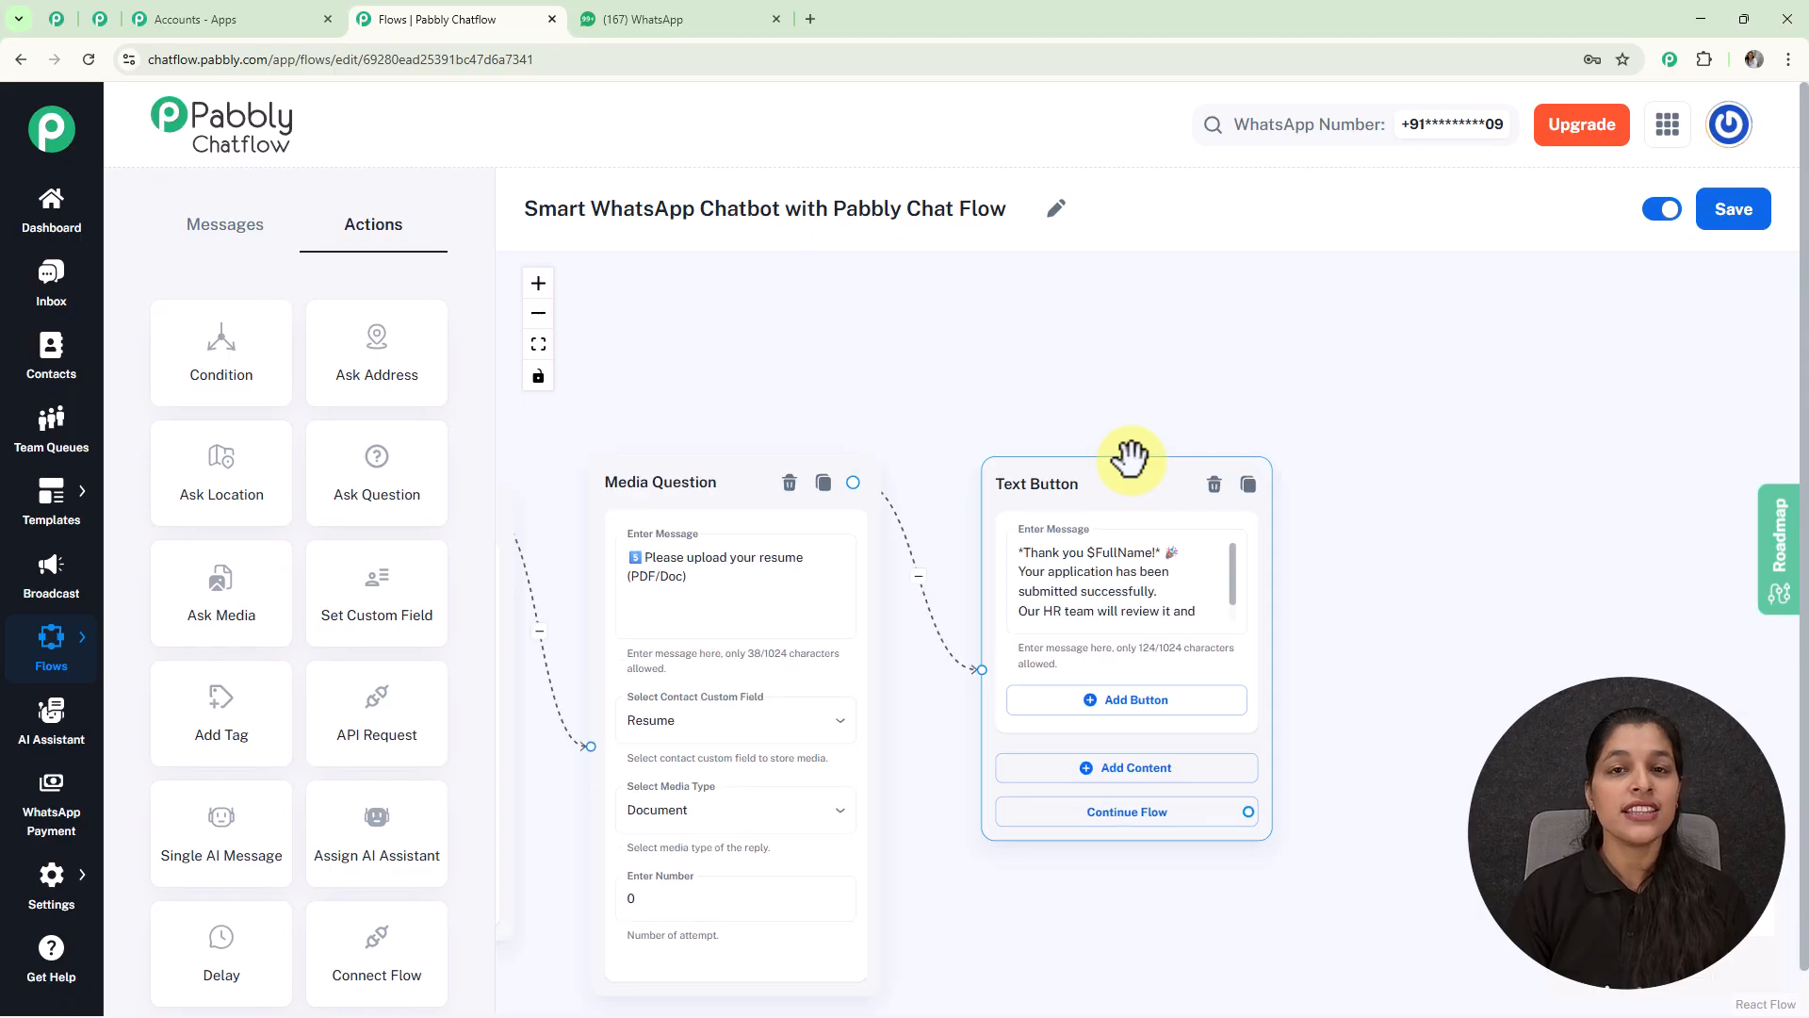
pyautogui.moveTo(913, 404); pyautogui.dragTo(1418, 502)
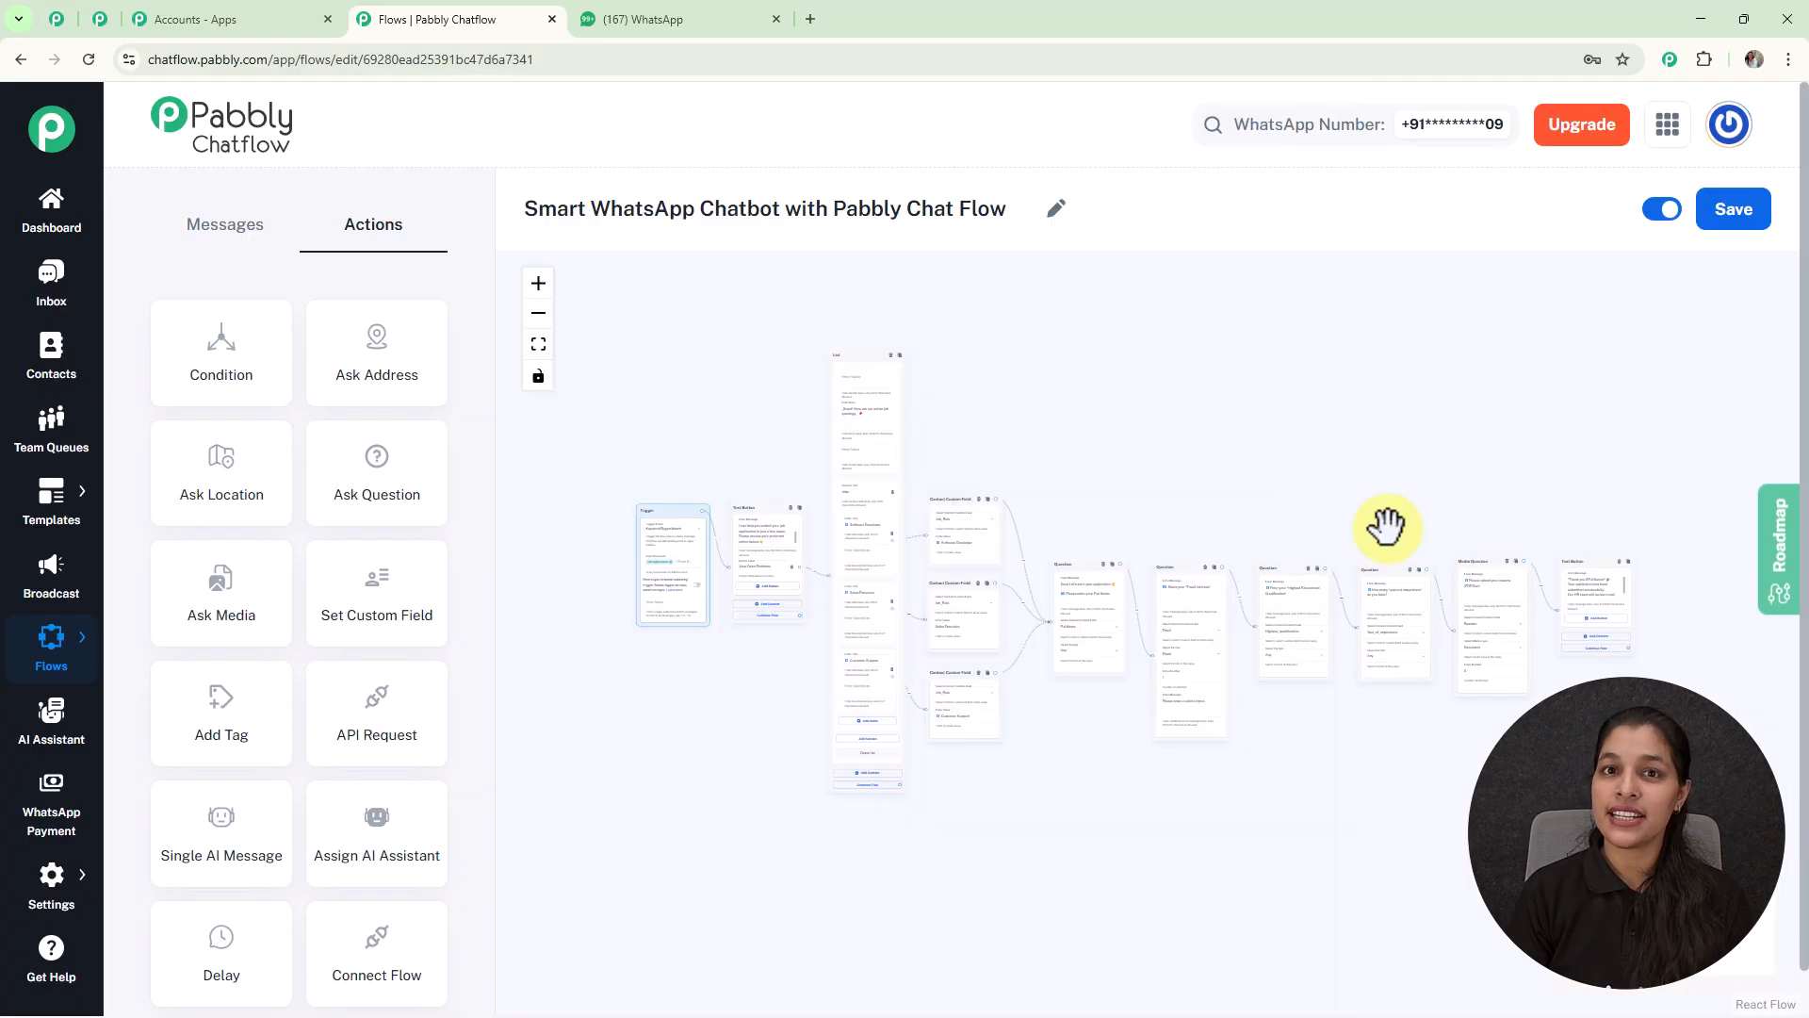
# Step: Save the updated flow and switch to the Inbox chat list
pyautogui.scroll(1, 1387, 526)
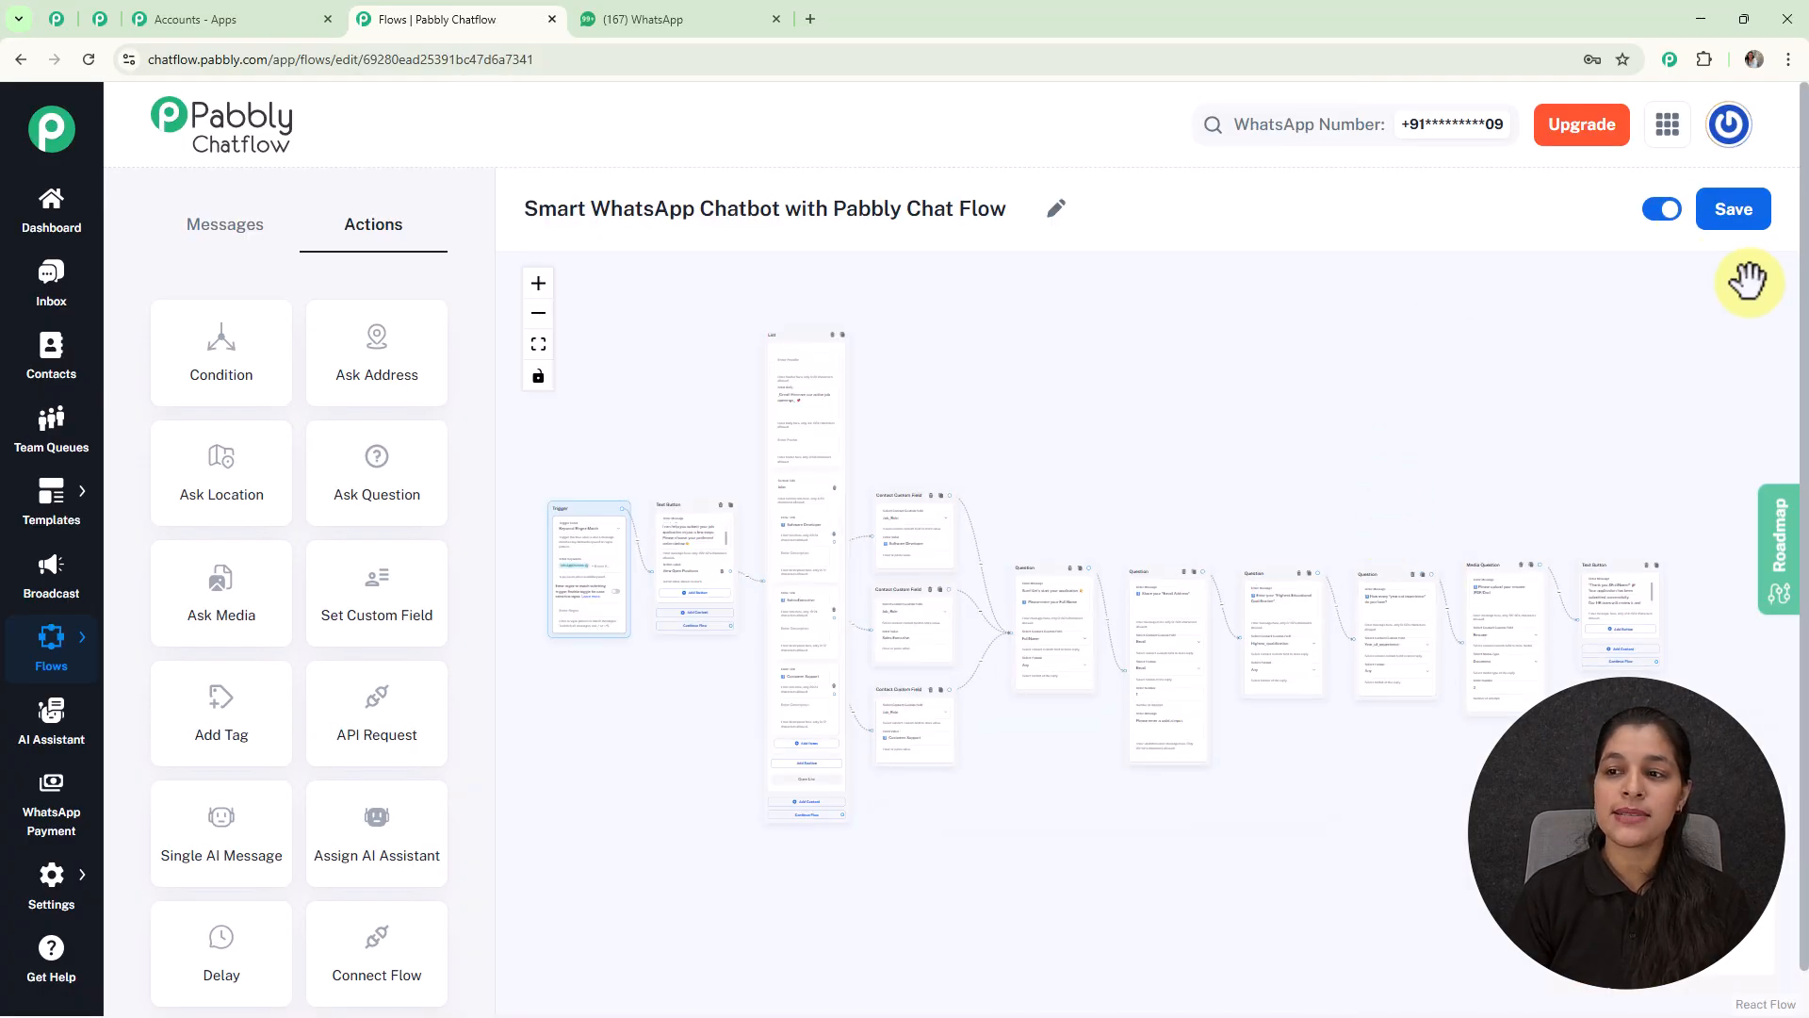
pyautogui.click(1727, 215)
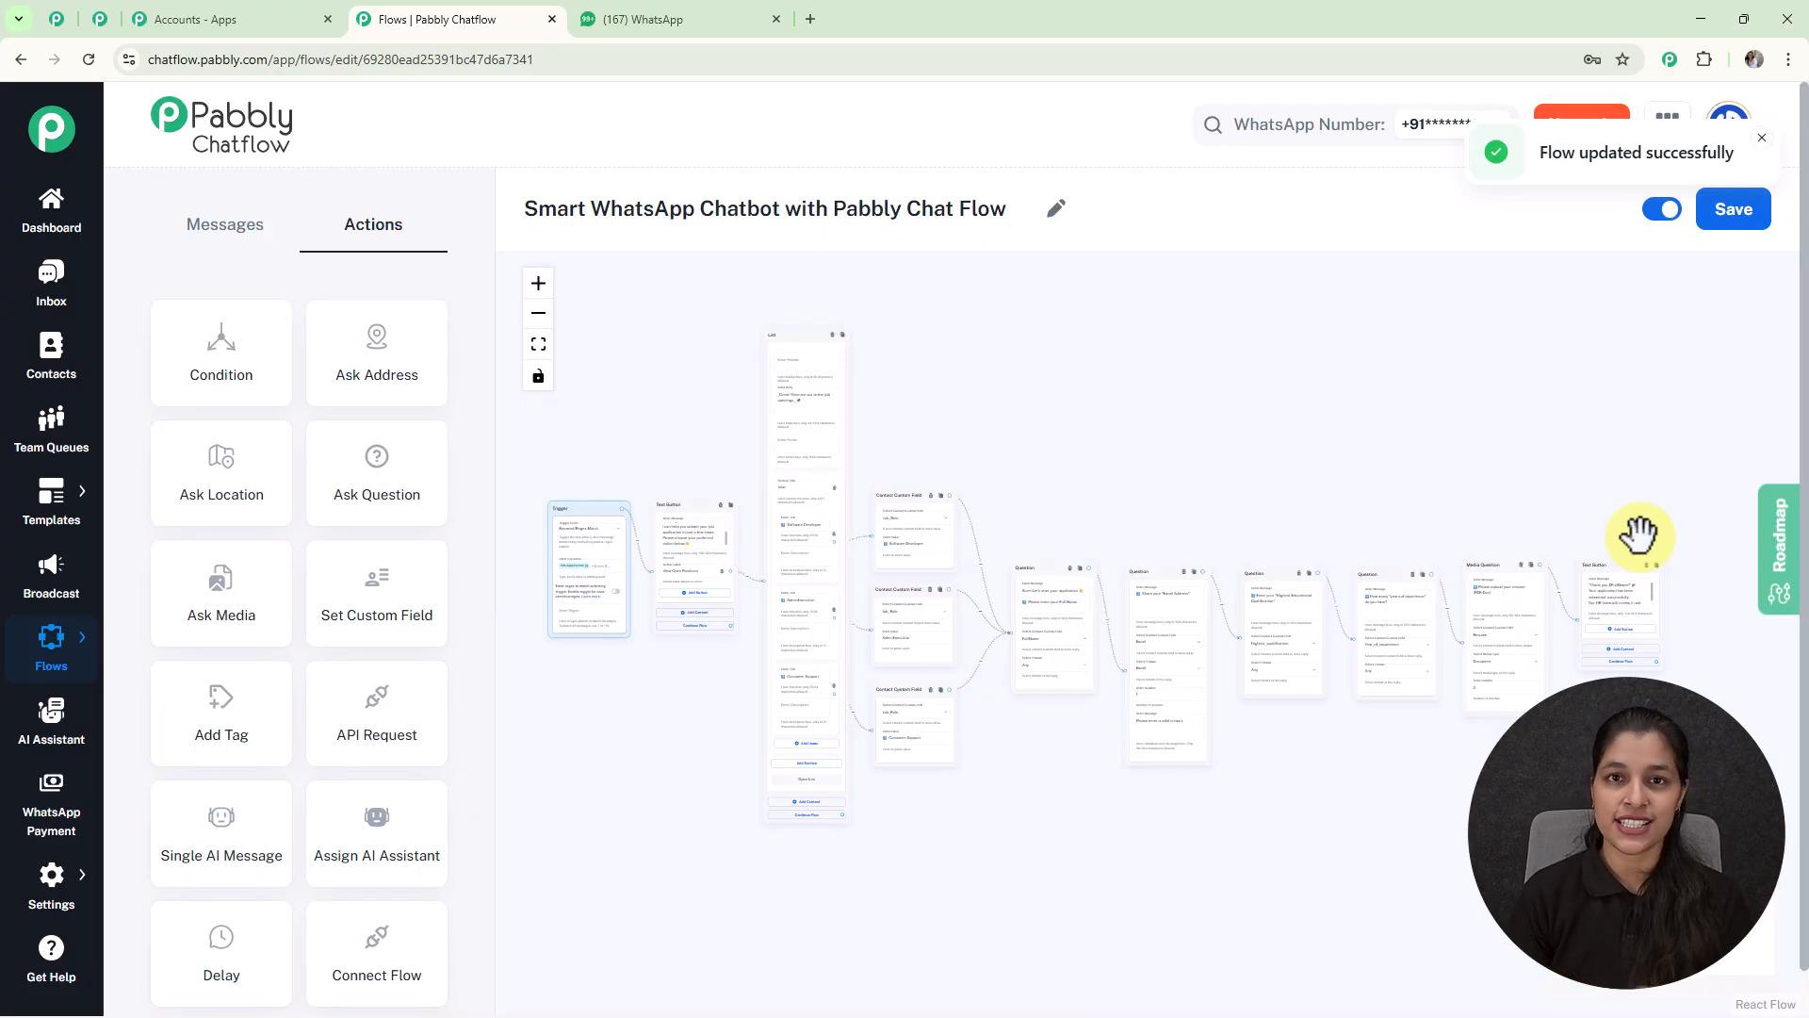
pyautogui.click(43, 297)
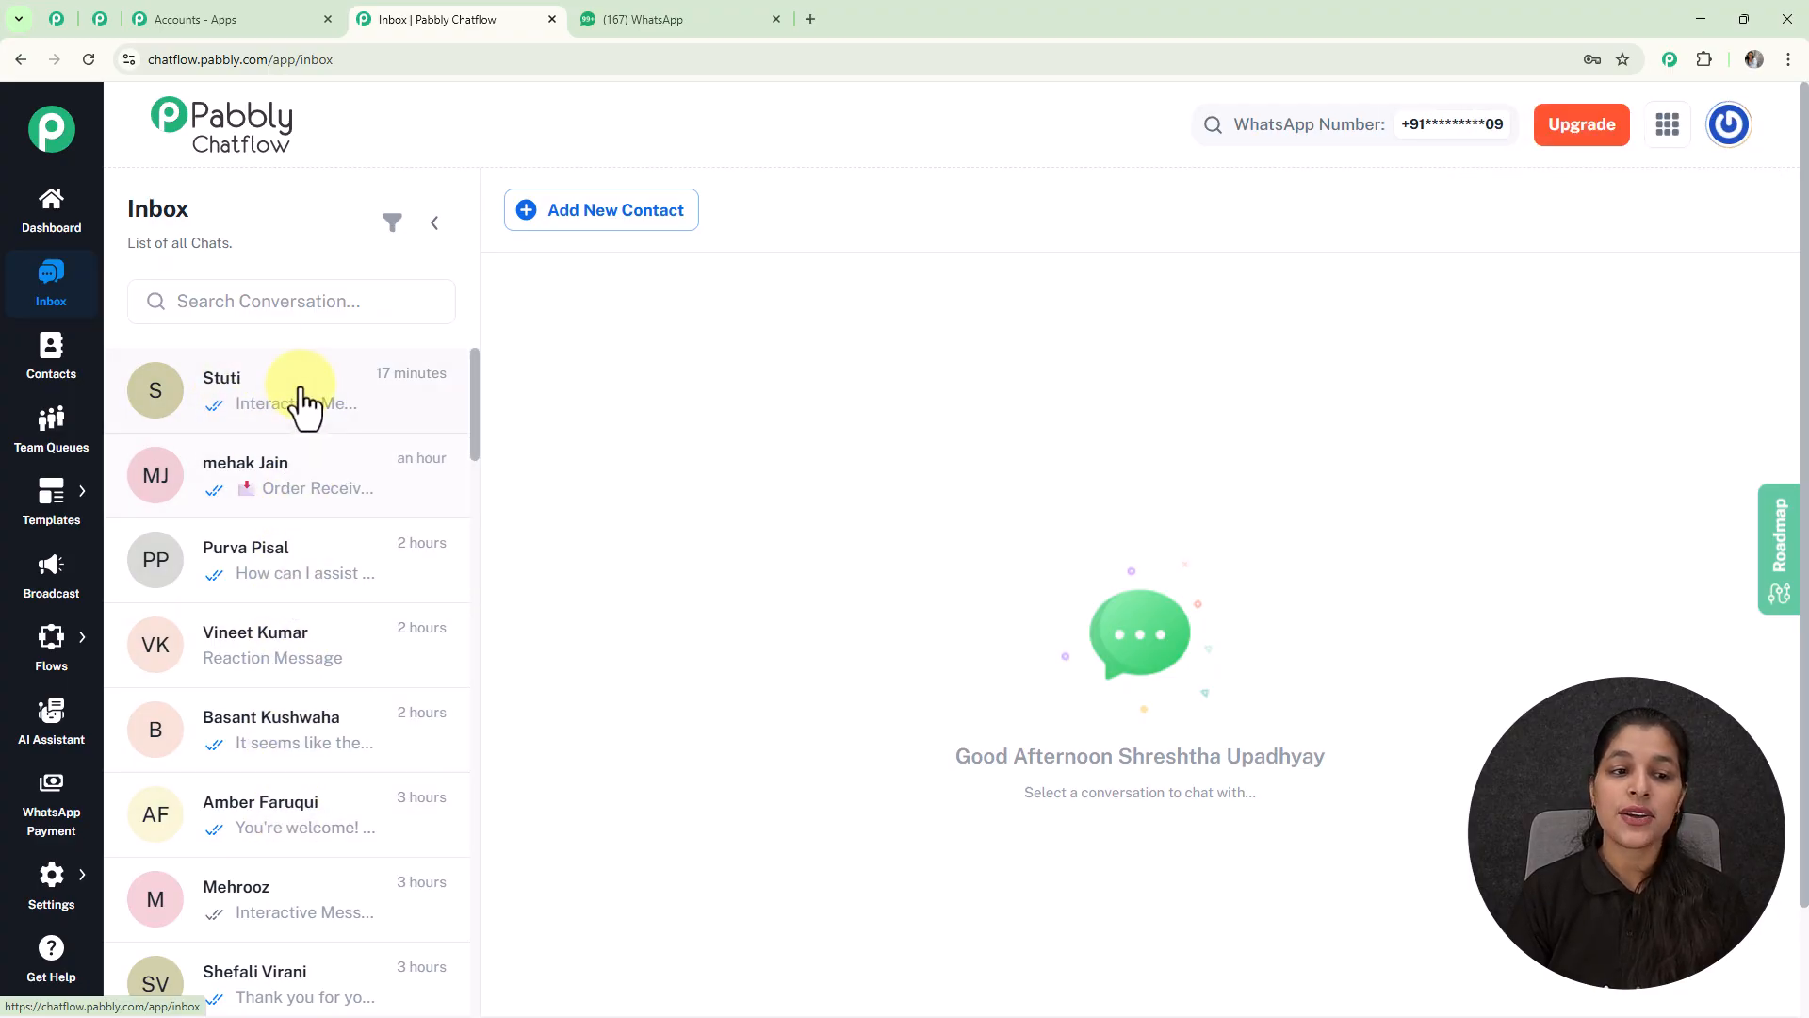
# Step: Open the test contact's chat showing 'Job Application' and the bot's welcome reply
pyautogui.click(320, 419)
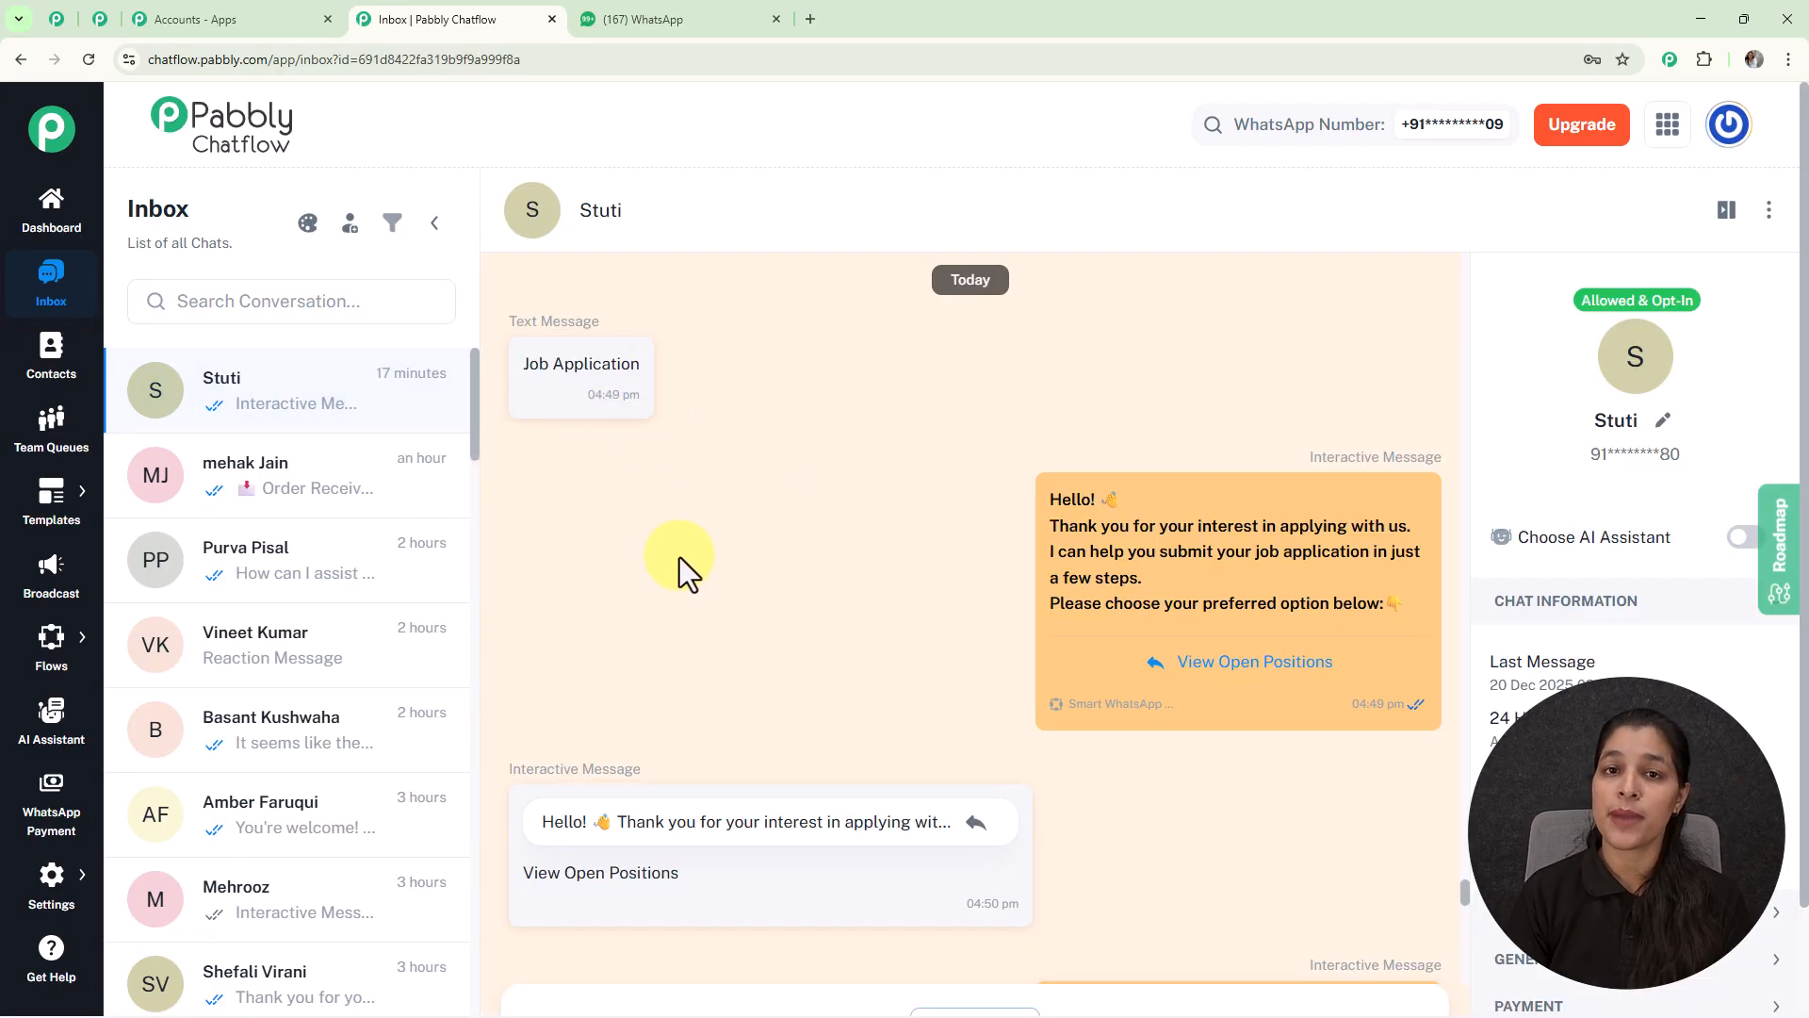
pyautogui.moveTo(1193, 619)
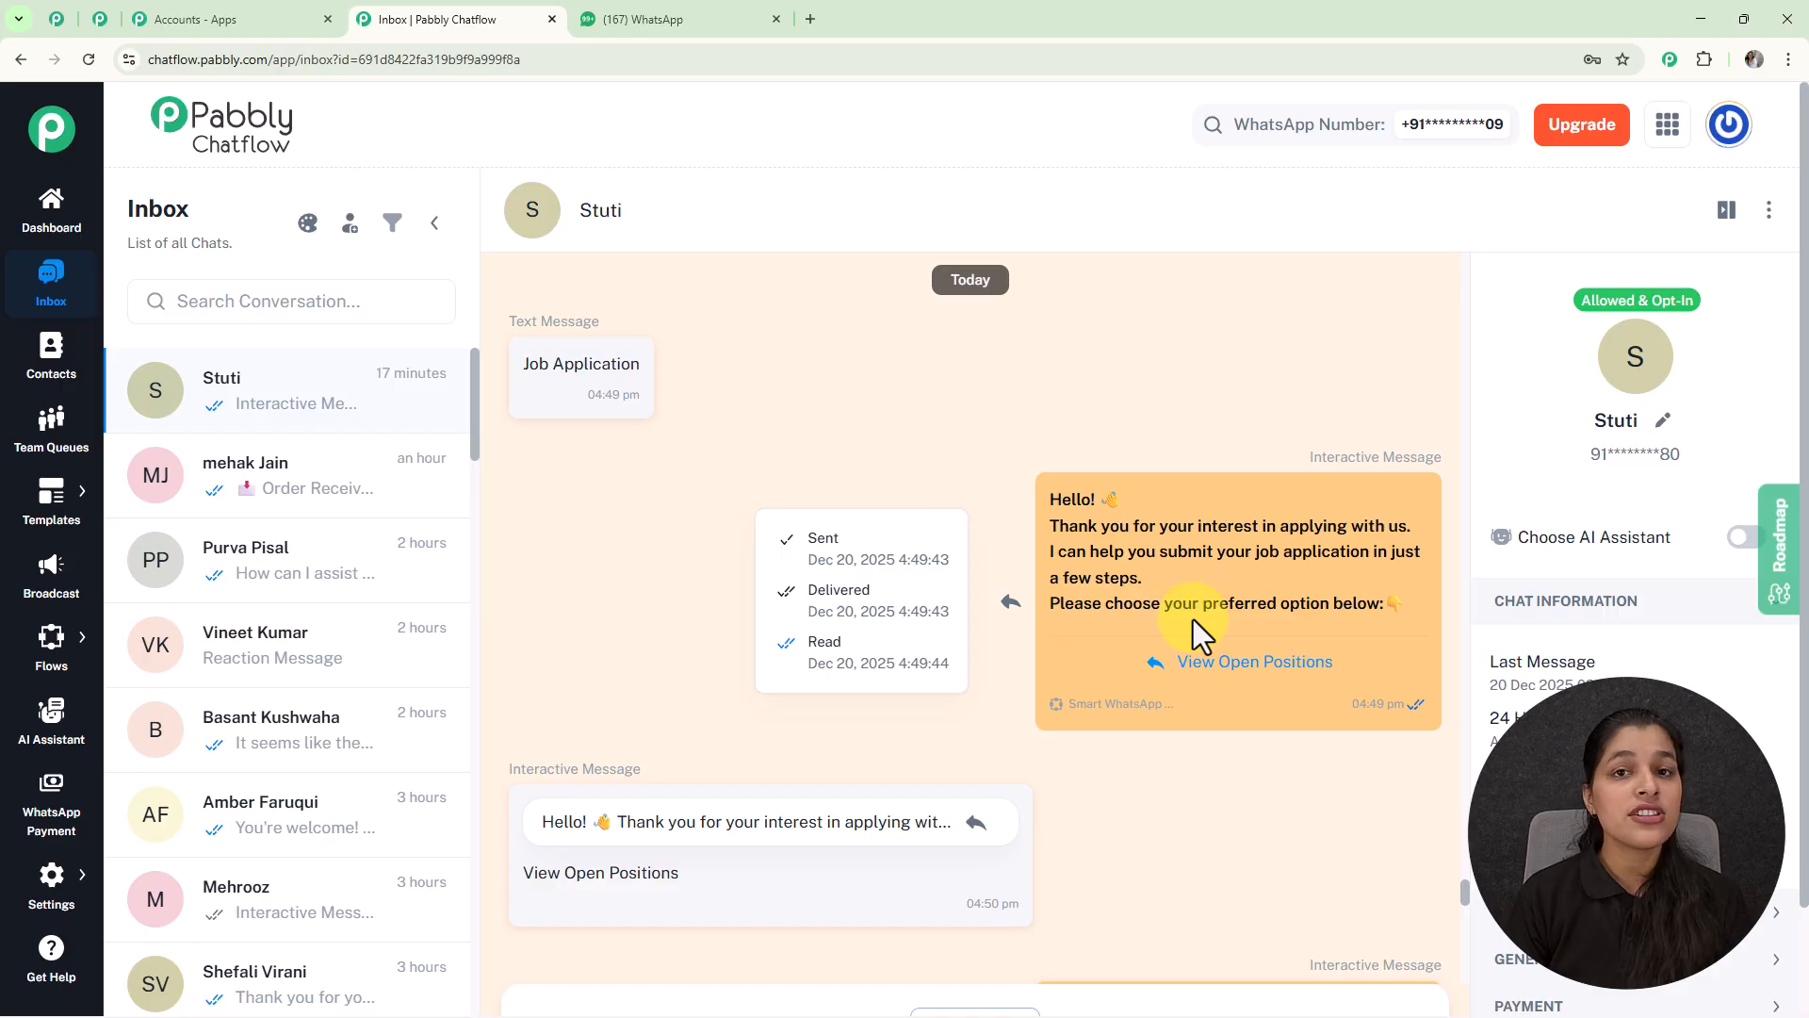
# Step: Open the Flows list to find the Smart WhatsApp Chatbot with Pabbly Chat Flow
pyautogui.moveTo(51, 640)
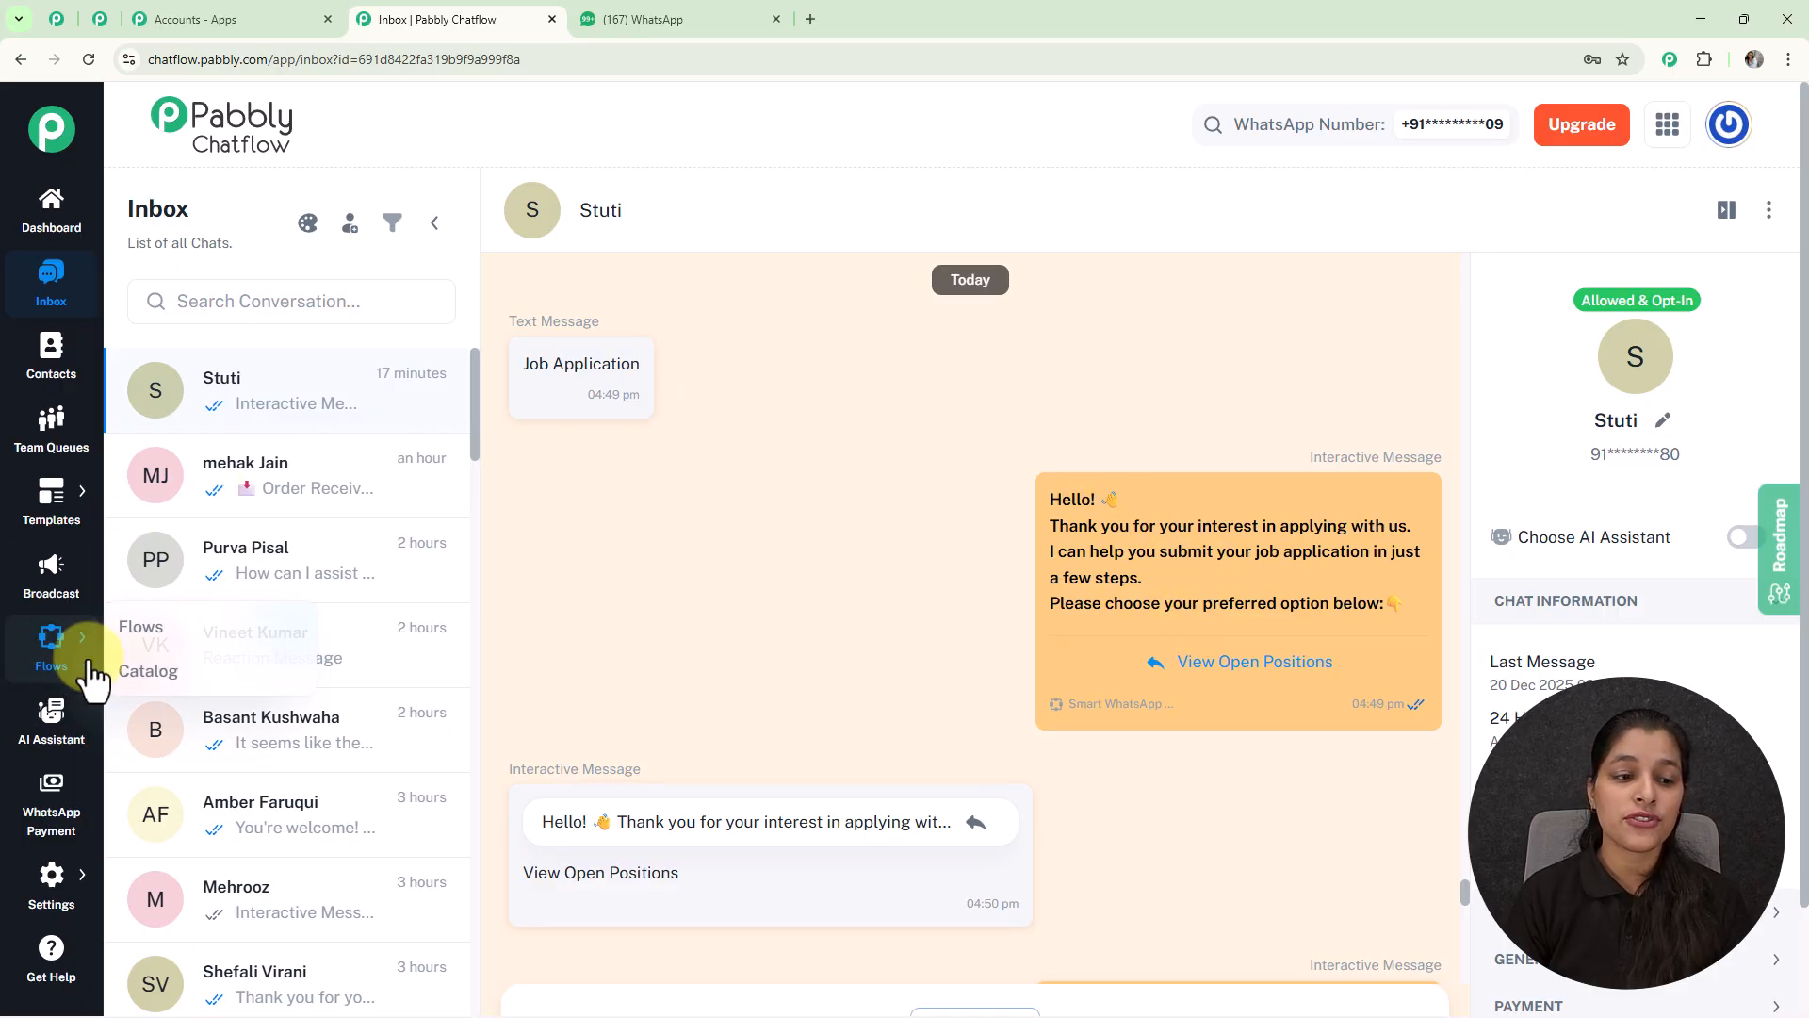
pyautogui.click(199, 646)
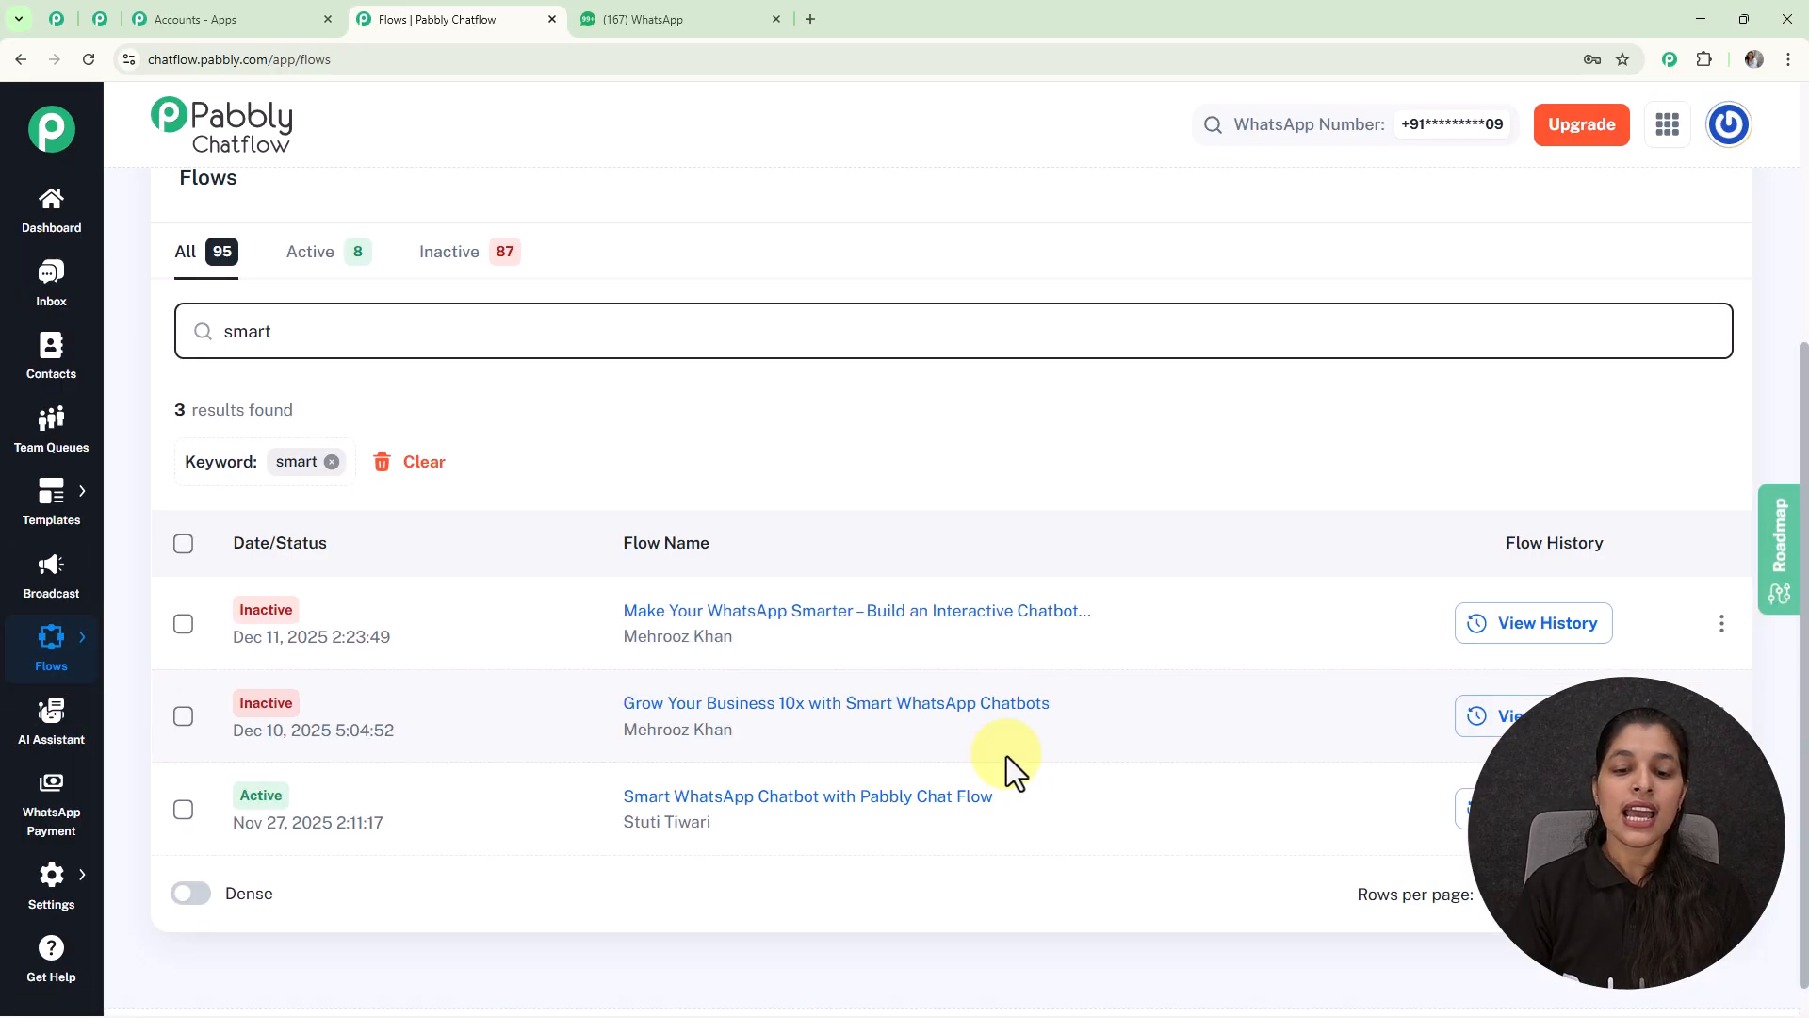
pyautogui.scroll(-1, 1006, 756)
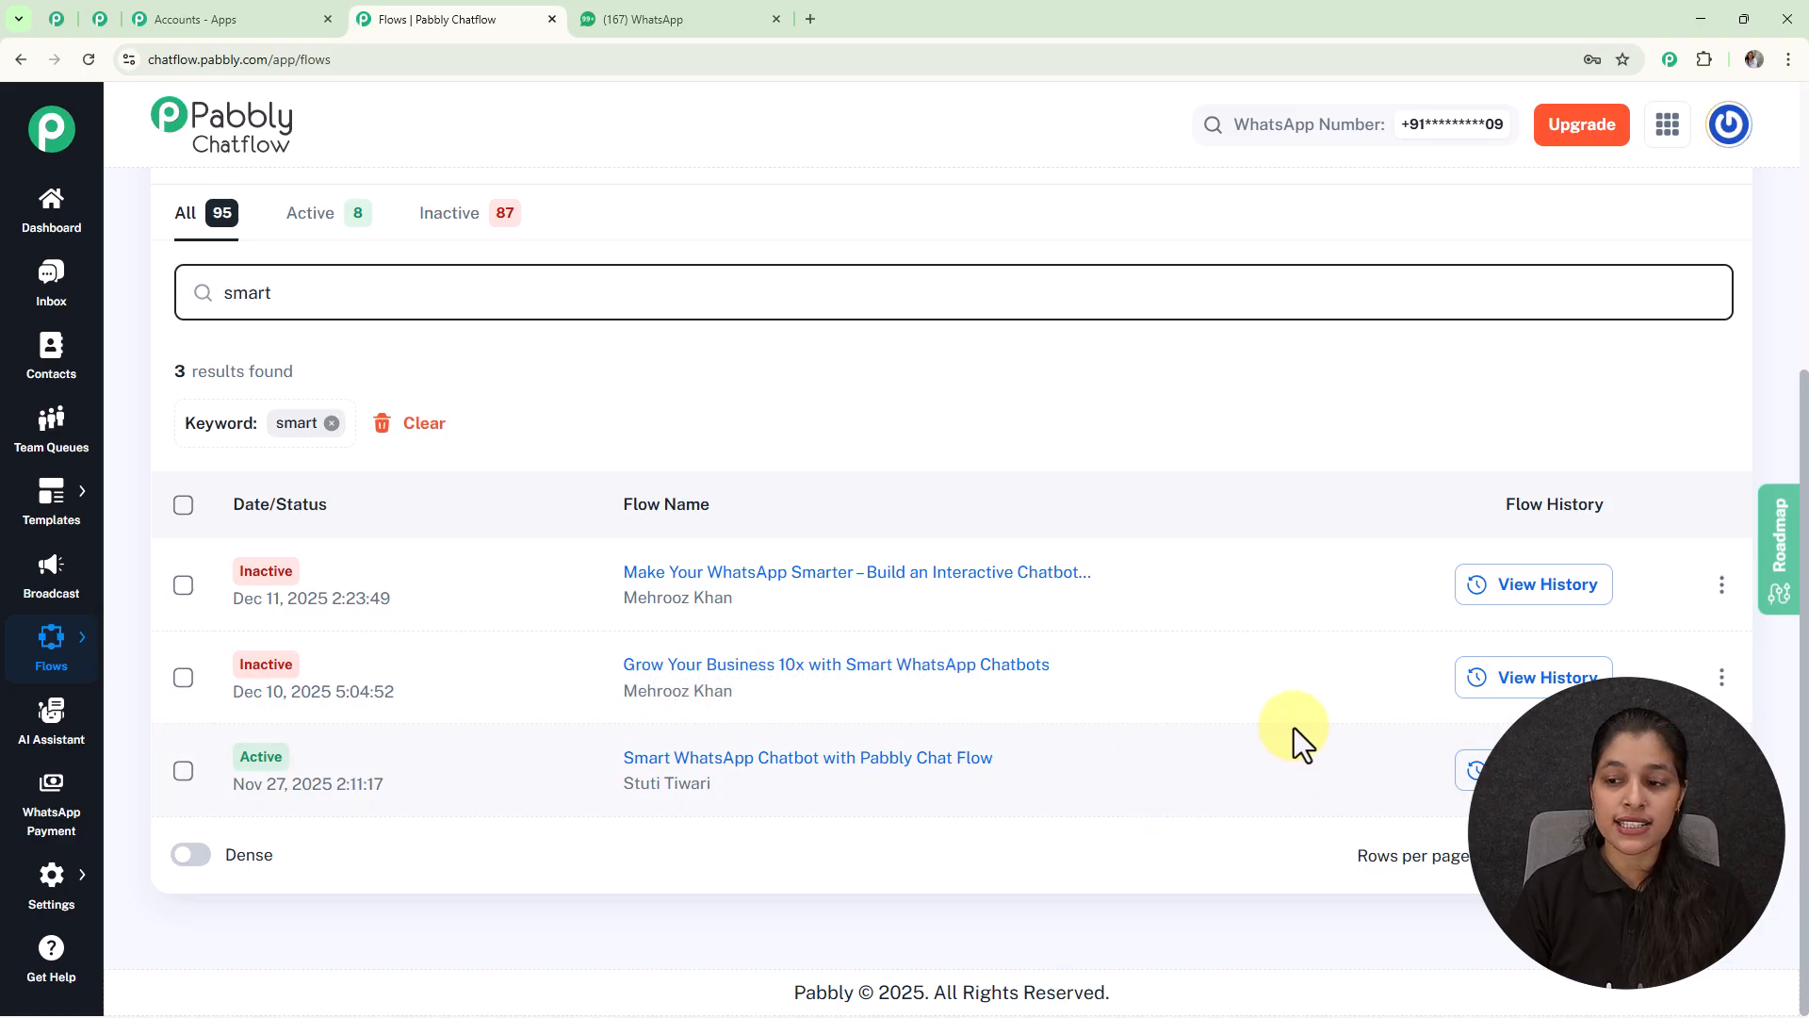
# Step: View the Smart WhatsApp Chatbot flow's share link, then close the dialog
pyautogui.click(1721, 770)
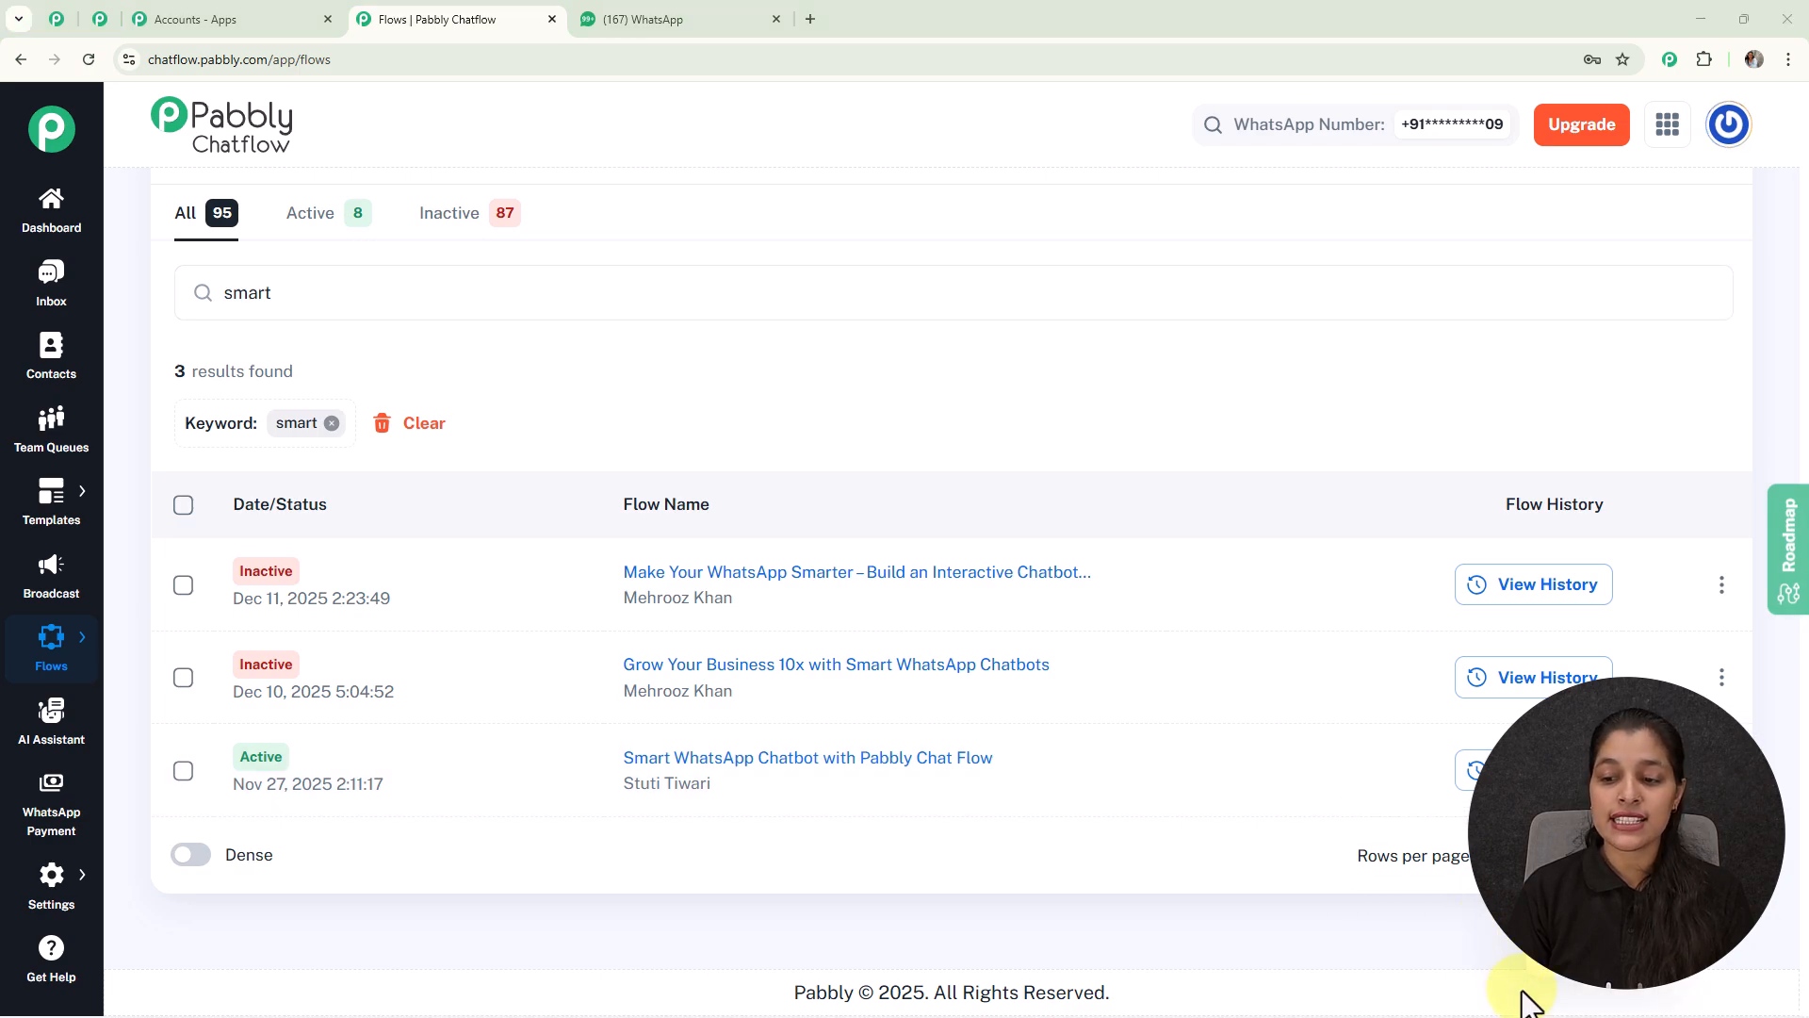
pyautogui.click(1429, 794)
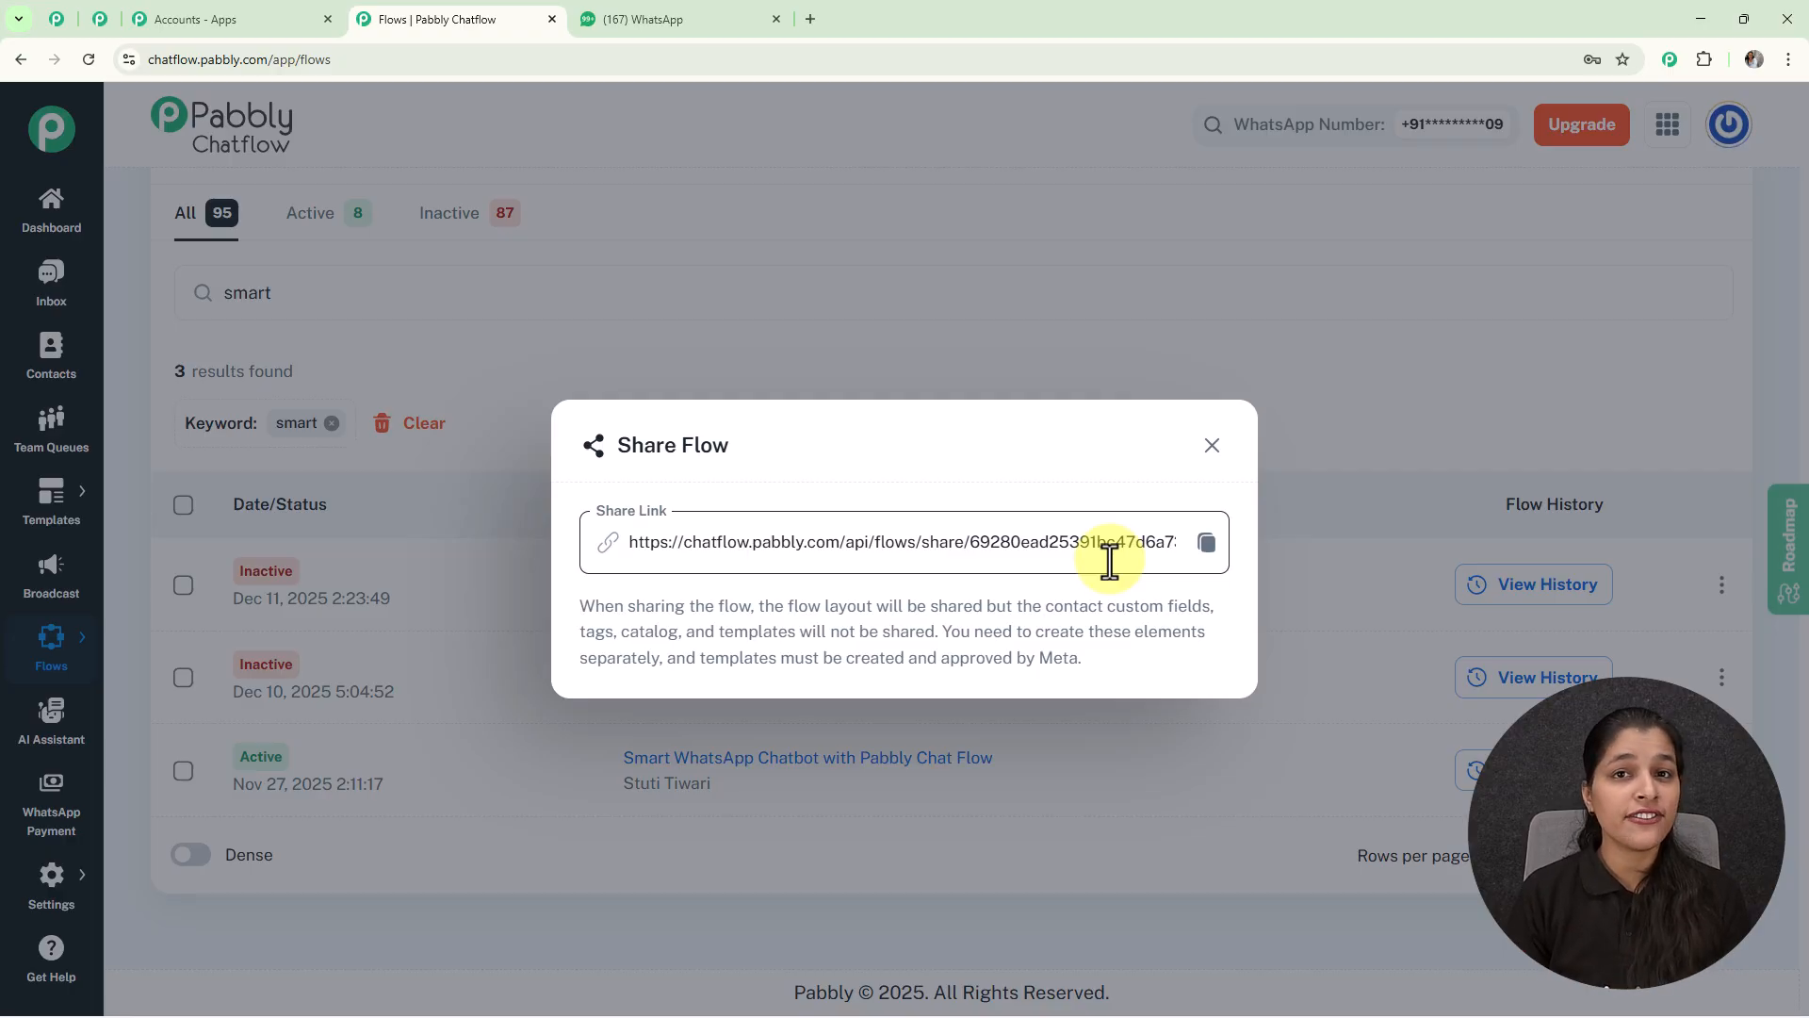
pyautogui.click(1211, 444)
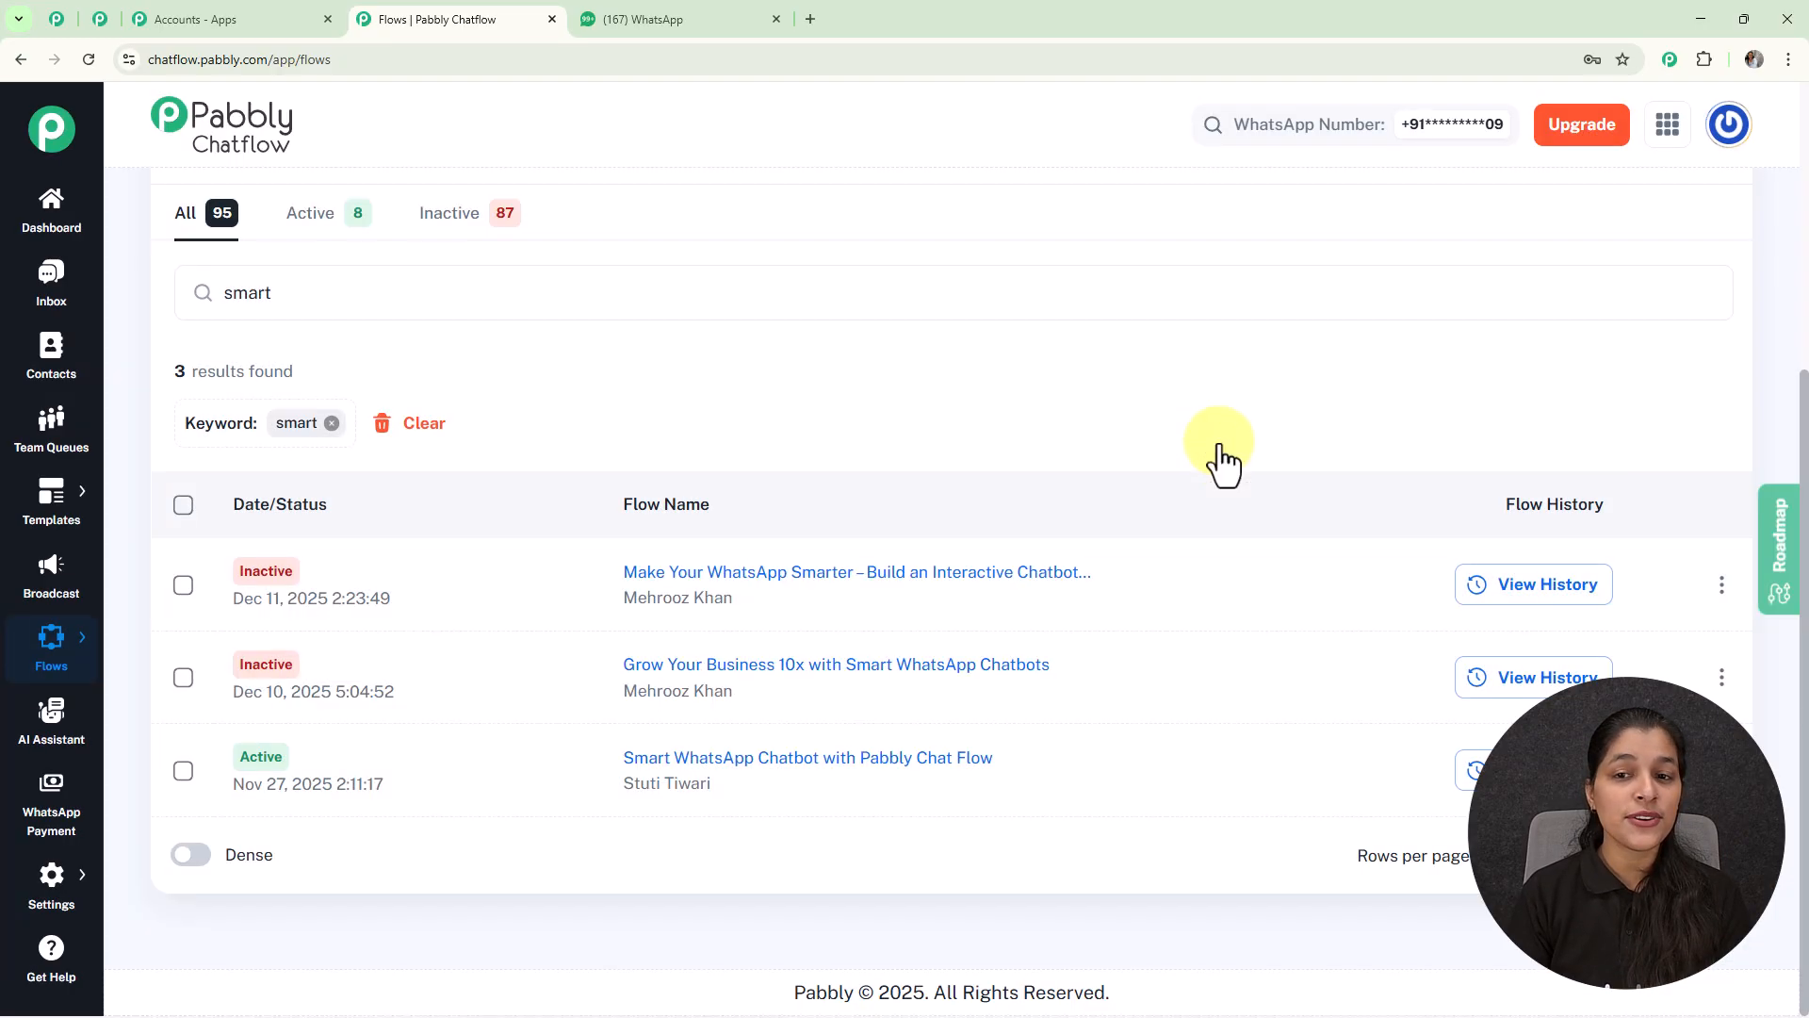
pyautogui.scroll(5, 1223, 460)
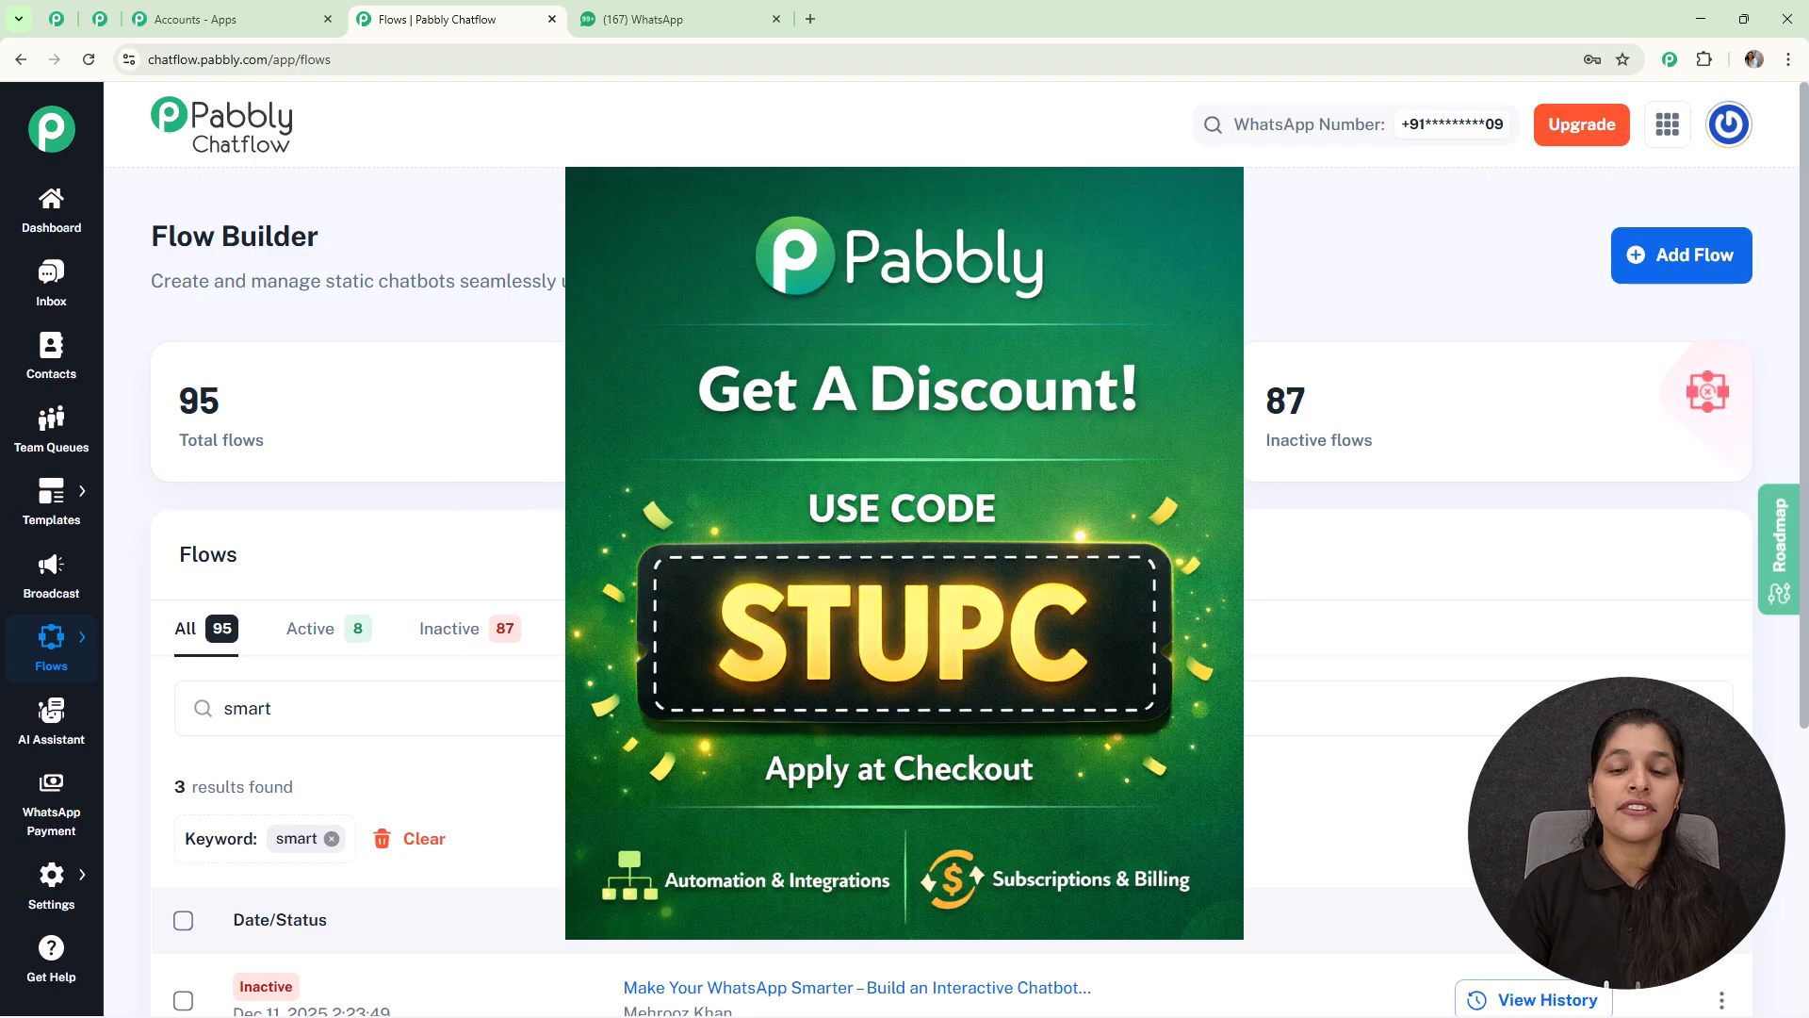